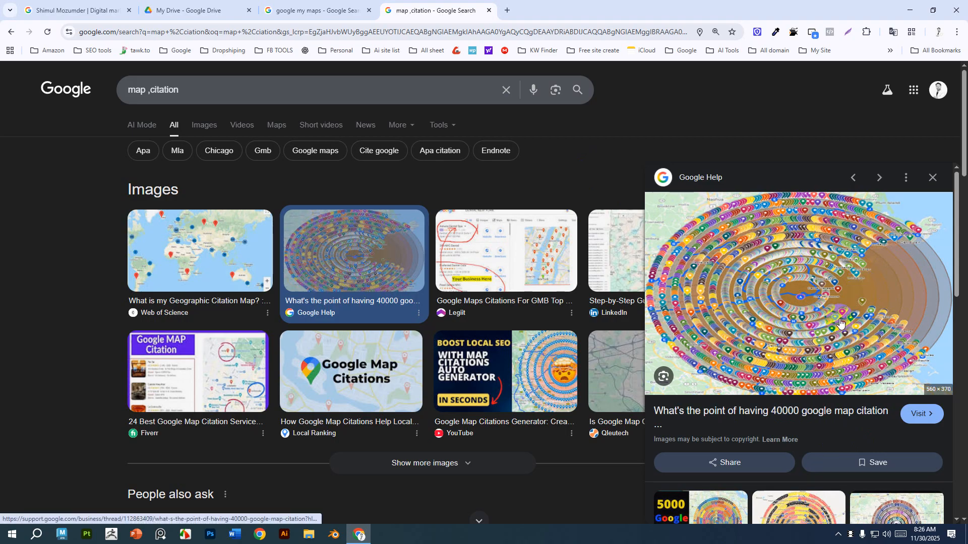
# Open a new tab, search for google map and open Google Maps from the results.
pyautogui.click(507, 12)
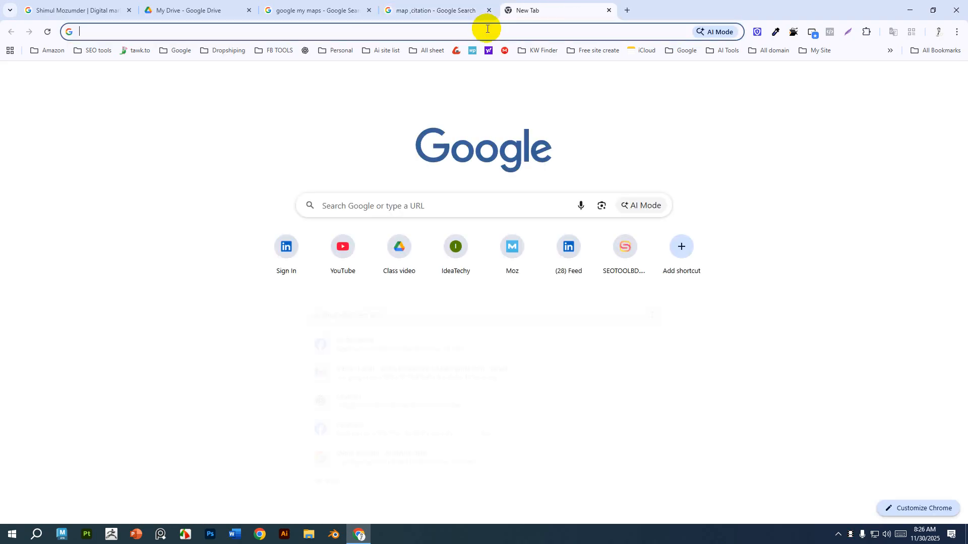
pyautogui.click(483, 11)
pyautogui.click(512, 5)
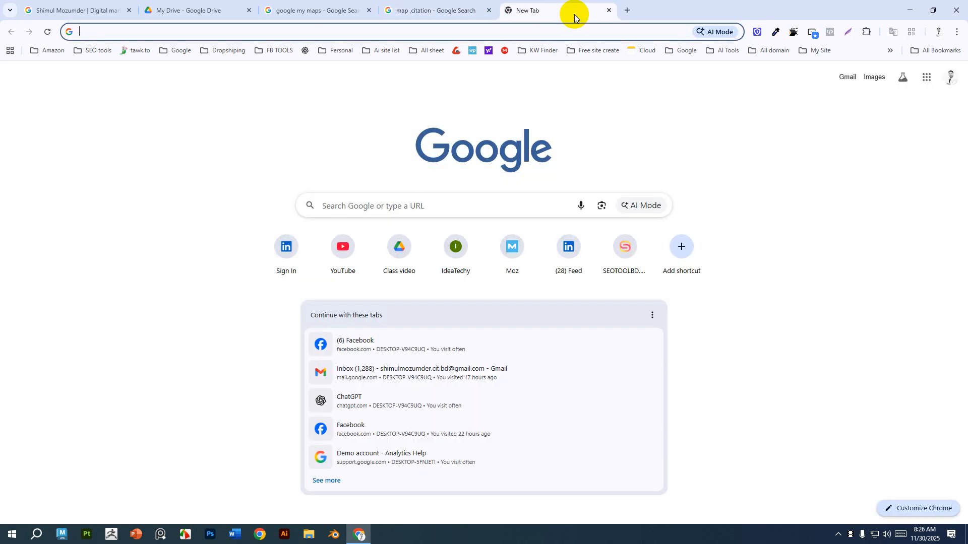
pyautogui.click(533, 29)
pyautogui.write('google')
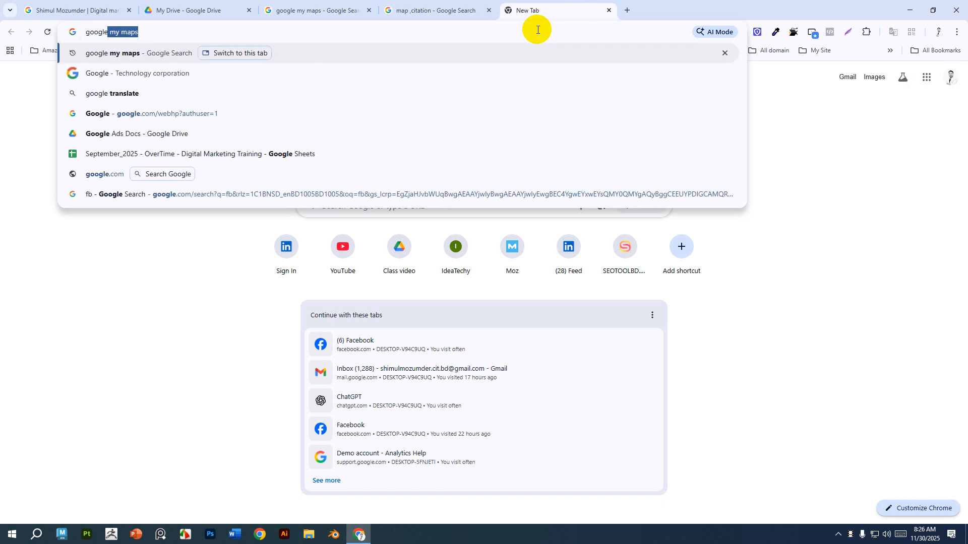
pyautogui.write(' map')
pyautogui.press('Return')
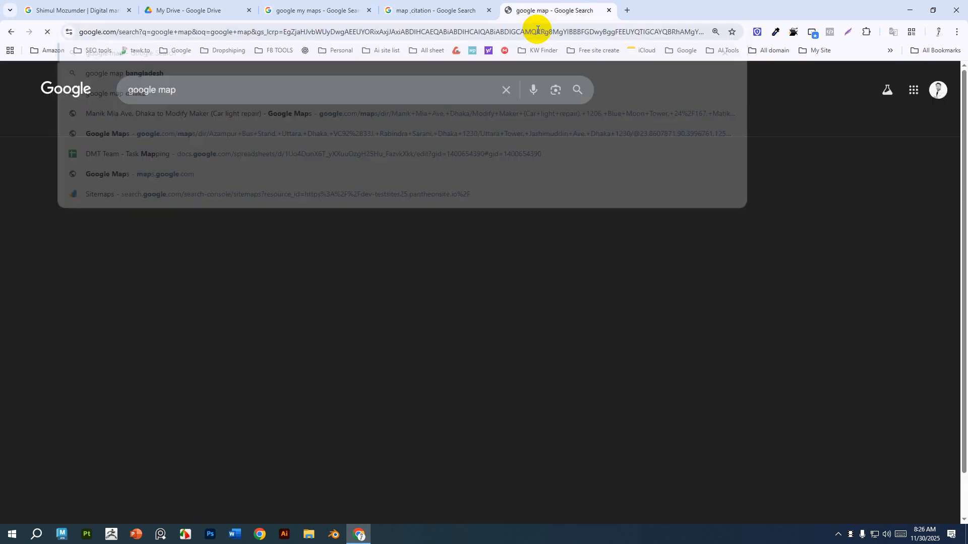
pyautogui.click(186, 186)
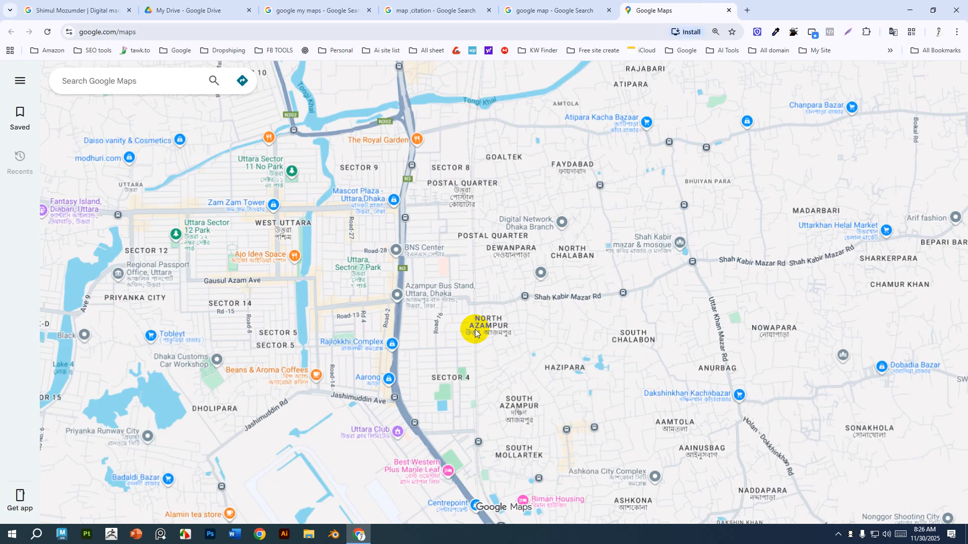
# Explore the Google Maps view around Uttara, switching between it and the map citation search results.
pyautogui.scroll(-3, 475, 332)
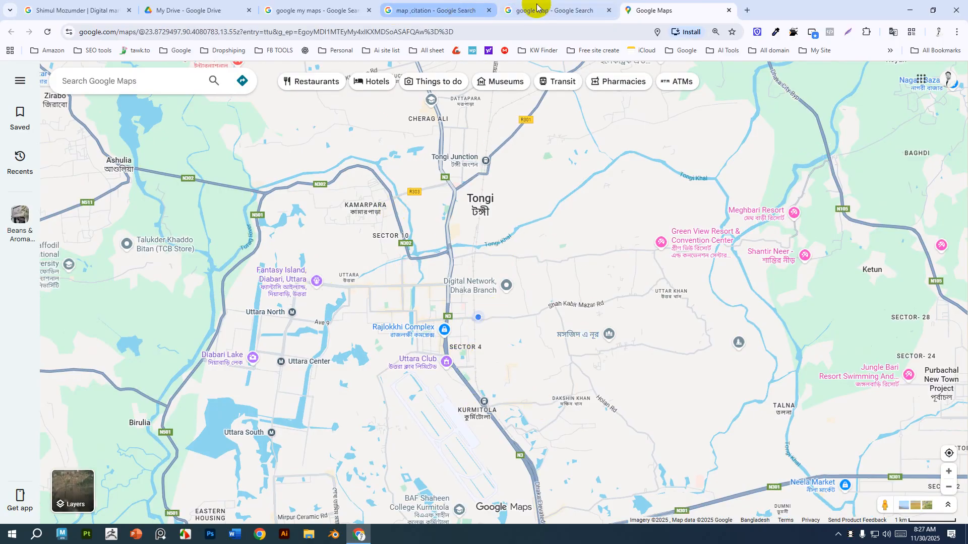
pyautogui.click(522, 10)
pyautogui.click(413, 9)
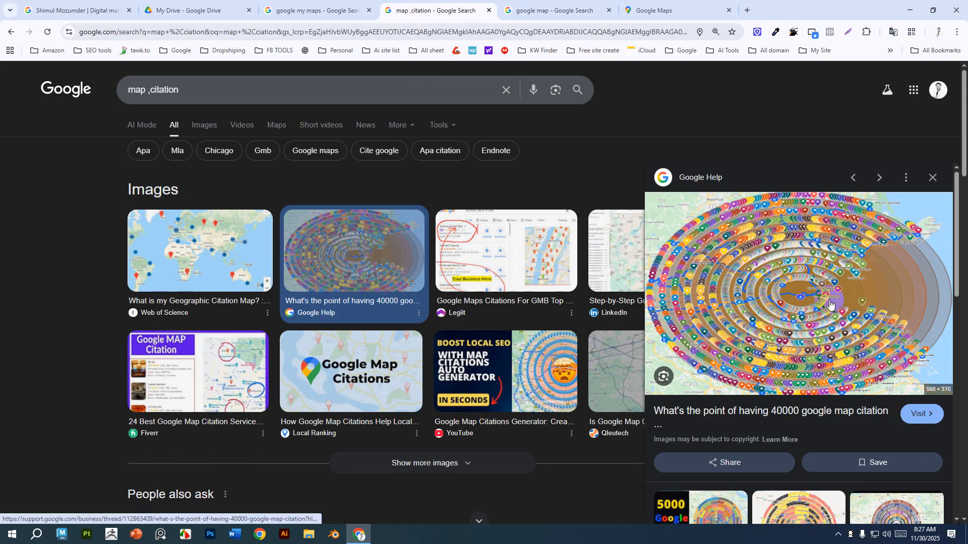
pyautogui.click(629, 9)
pyautogui.scroll(-2, 277, 347)
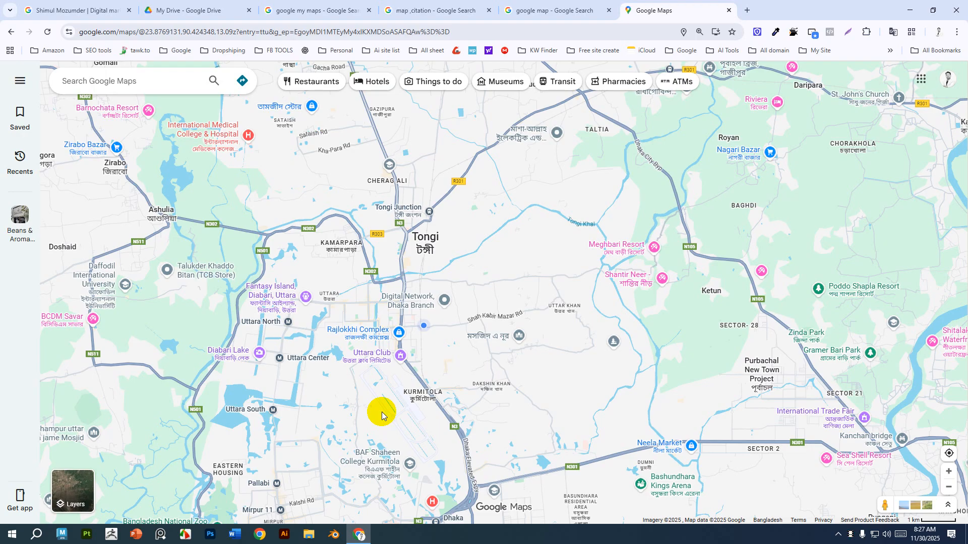
pyautogui.click(539, 10)
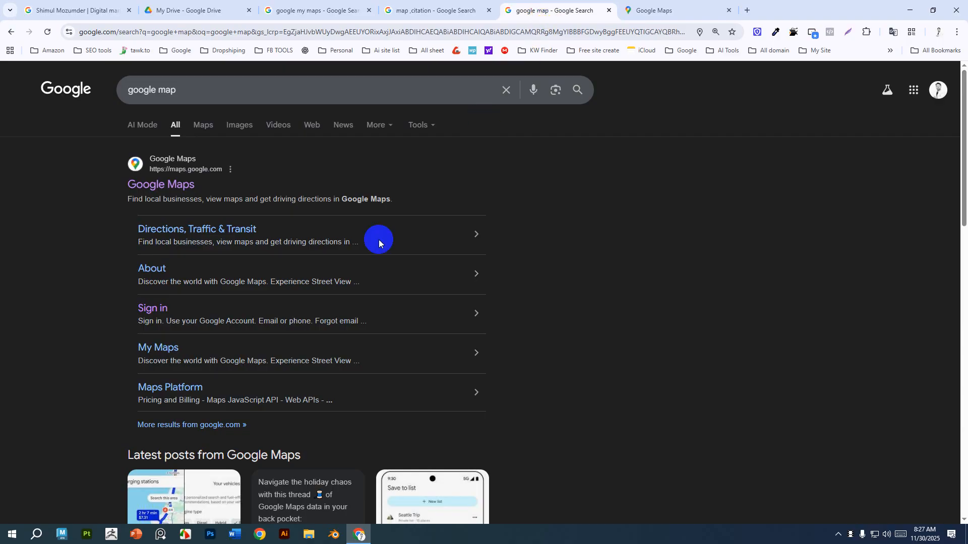
pyautogui.click(419, 11)
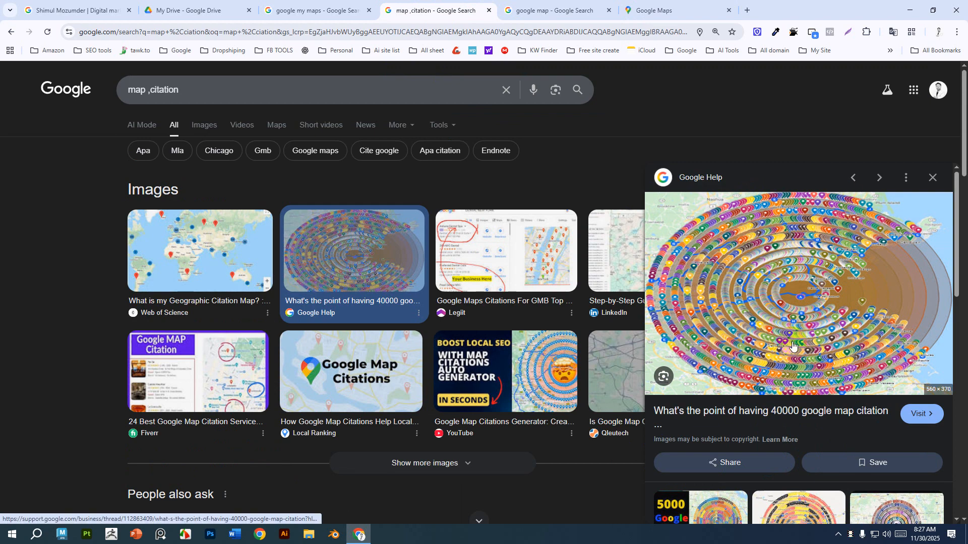
pyautogui.click(648, 9)
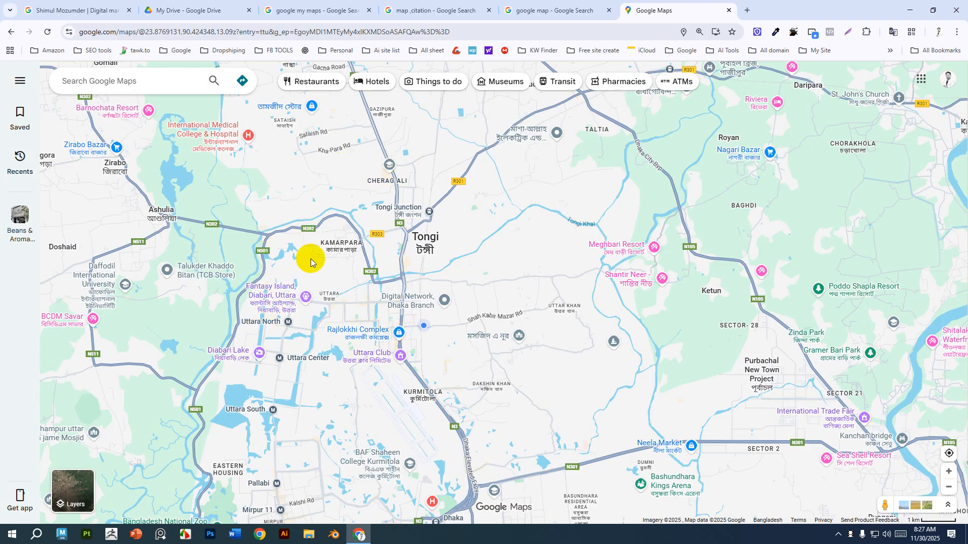
pyautogui.scroll(3, 327, 378)
pyautogui.scroll(5, 327, 378)
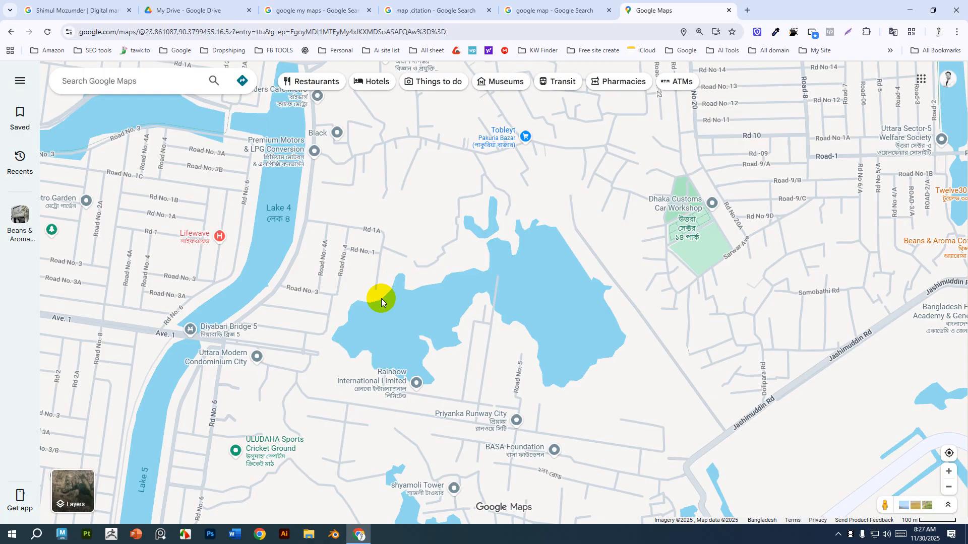
pyautogui.scroll(-2, 380, 298)
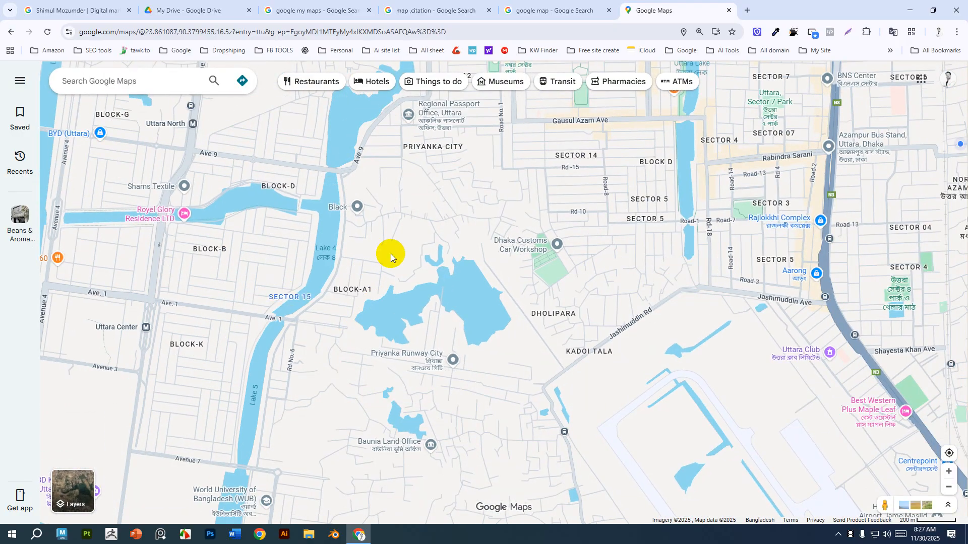
pyautogui.scroll(-2, 392, 262)
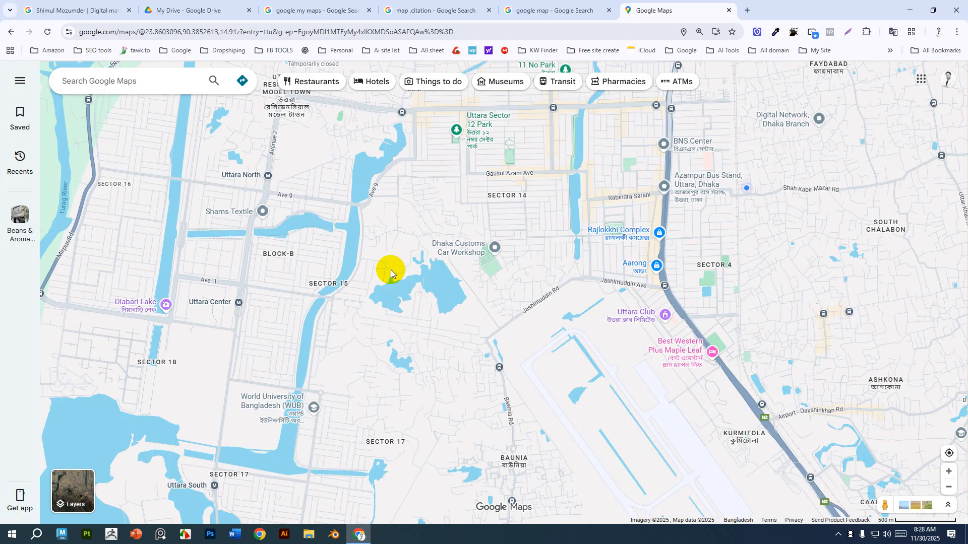
pyautogui.scroll(-1, 423, 398)
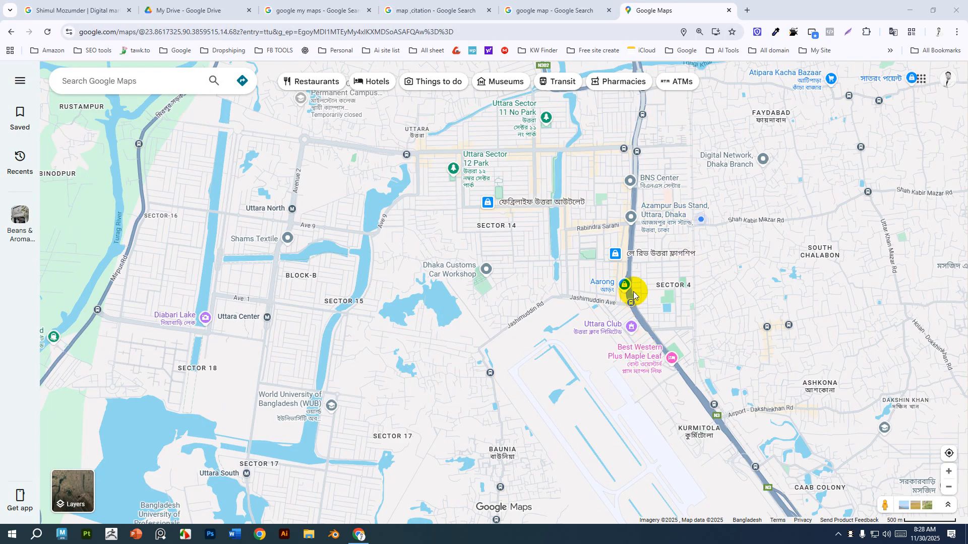
pyautogui.moveTo(622, 287)
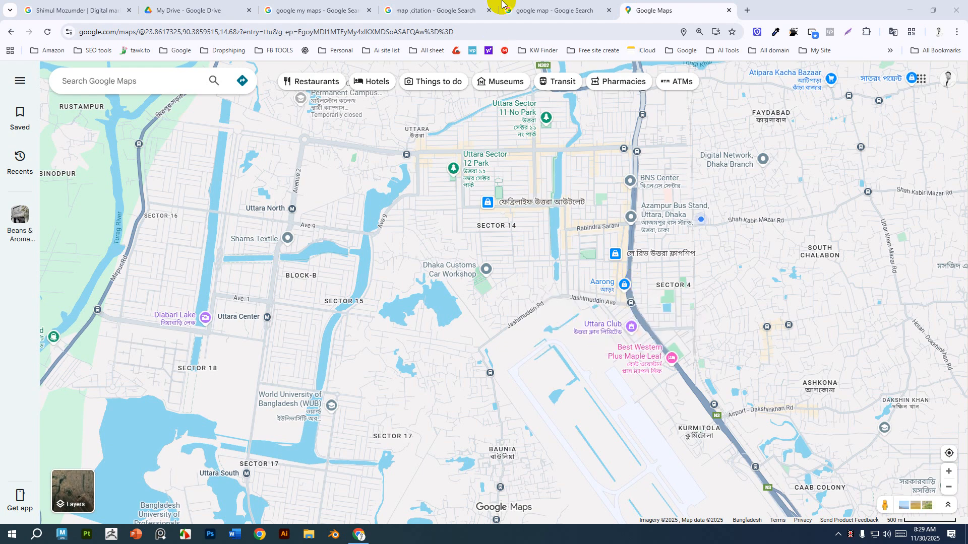
# Examine the 40000 Google map citation example image in the map citation search results.
pyautogui.click(534, 8)
pyautogui.click(441, 9)
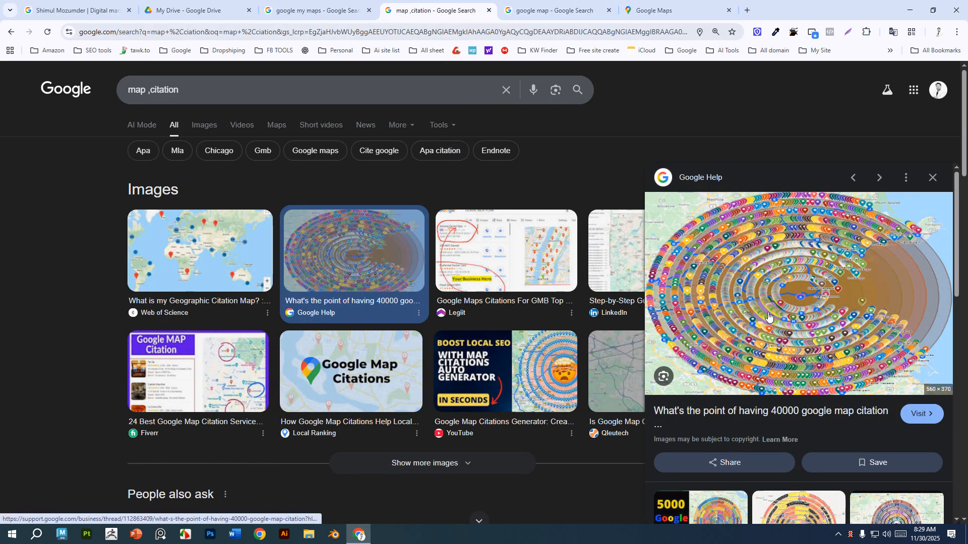
pyautogui.click(816, 186)
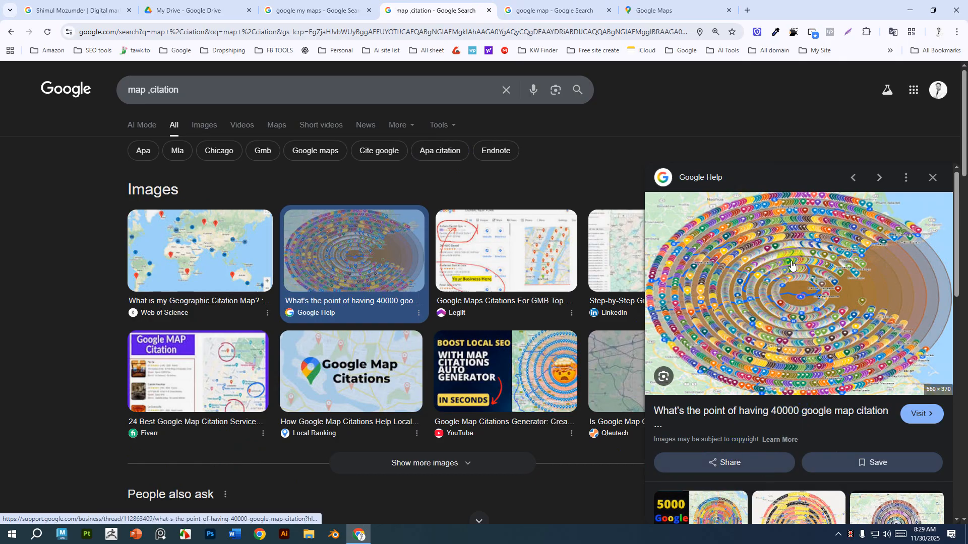
pyautogui.click(626, 6)
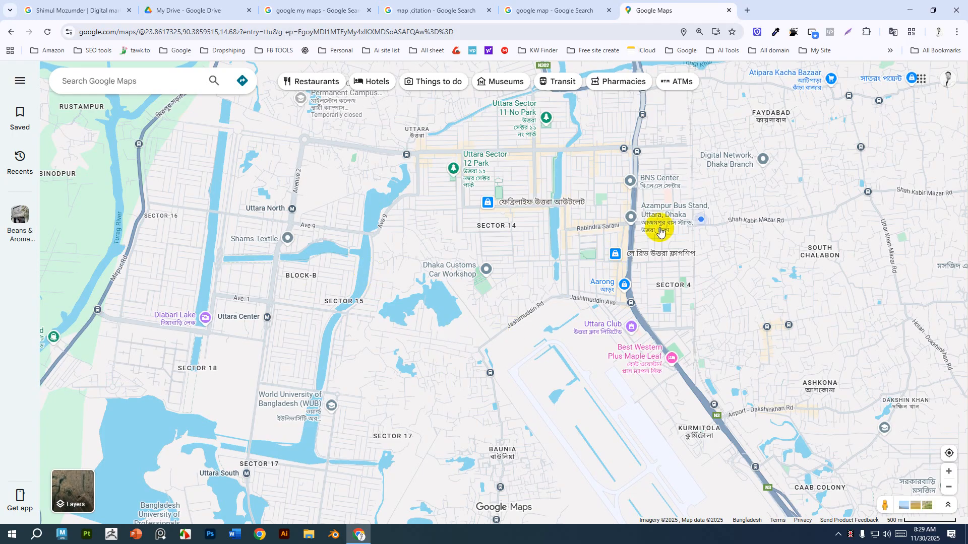
pyautogui.moveTo(652, 352)
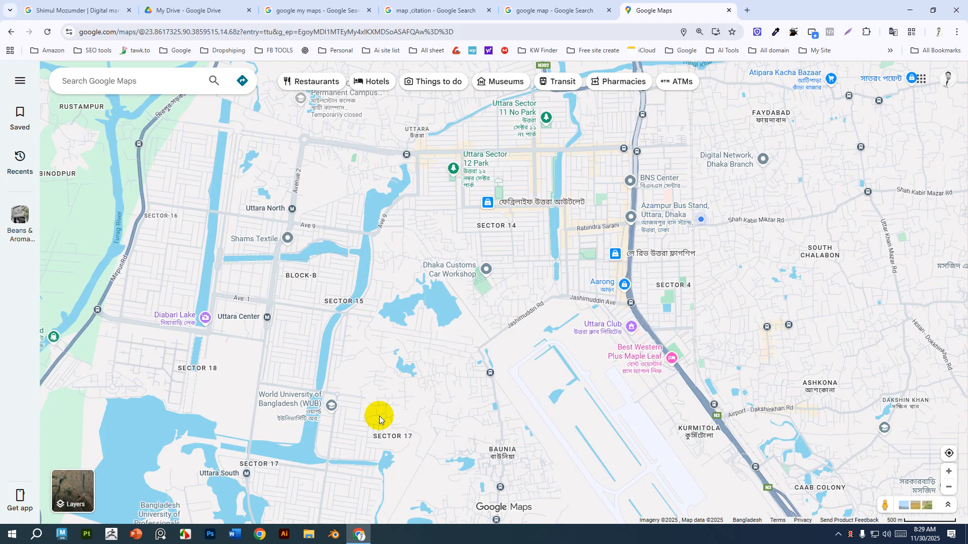
# Open Google My Maps from the google my maps search results in a new tab.
pyautogui.click(317, 8)
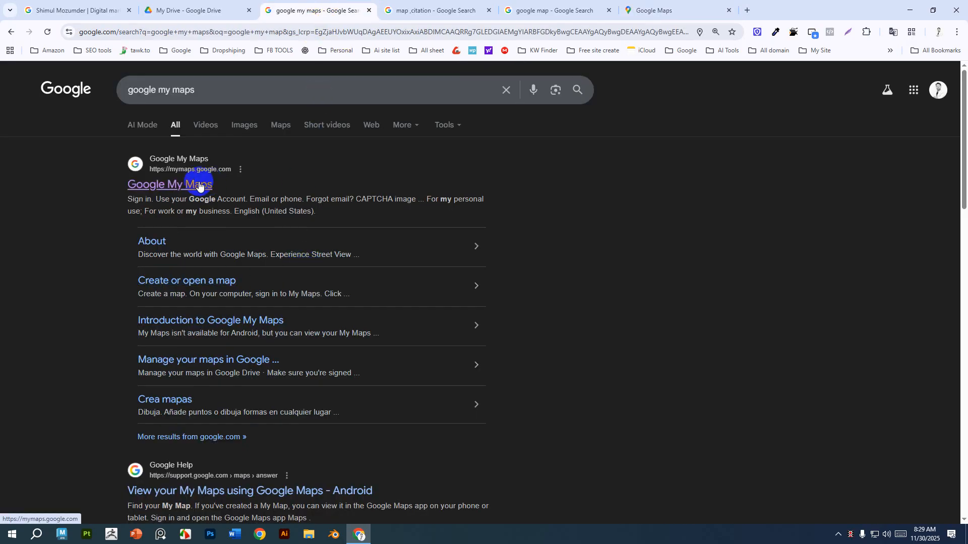
pyautogui.middleClick(157, 186)
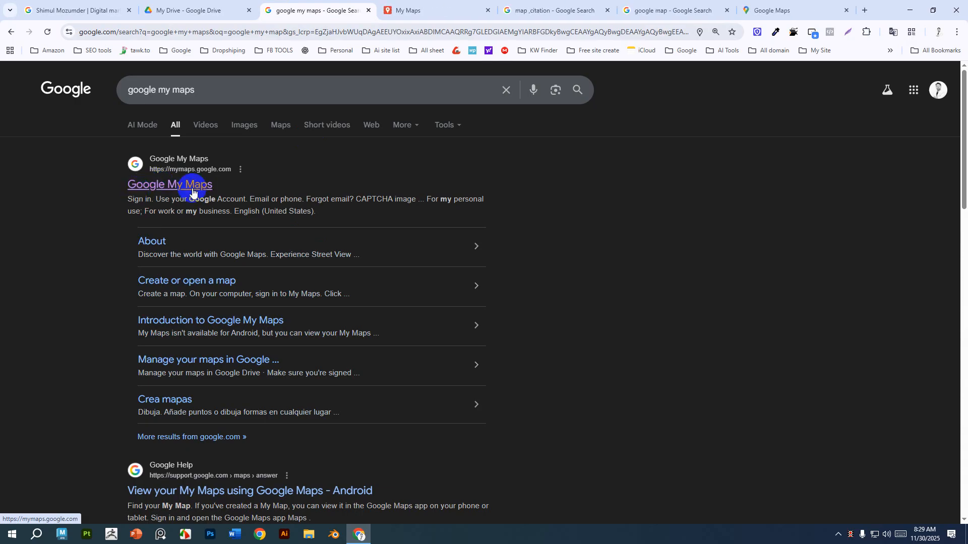
pyautogui.click(432, 9)
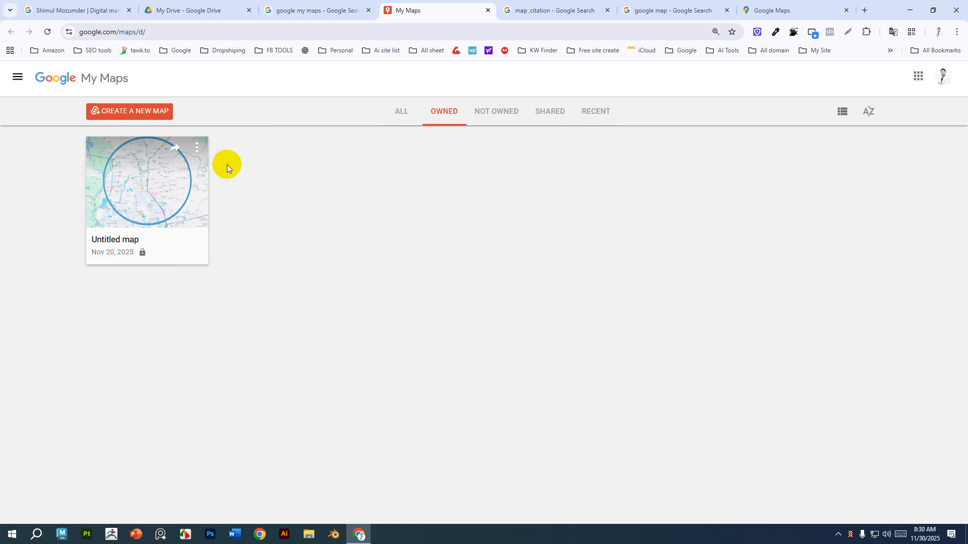
# Move the existing Untitled map to Trash.
pyautogui.click(197, 147)
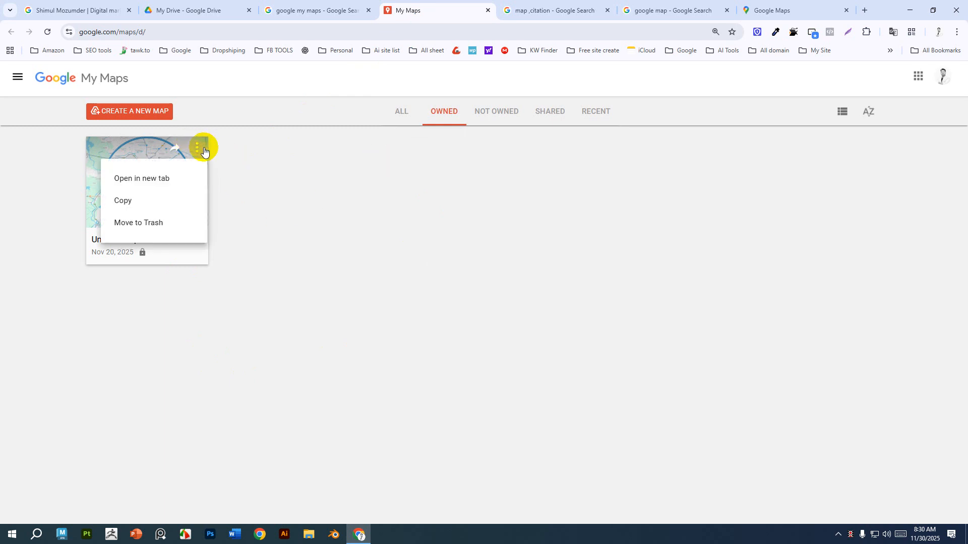
pyautogui.click(138, 225)
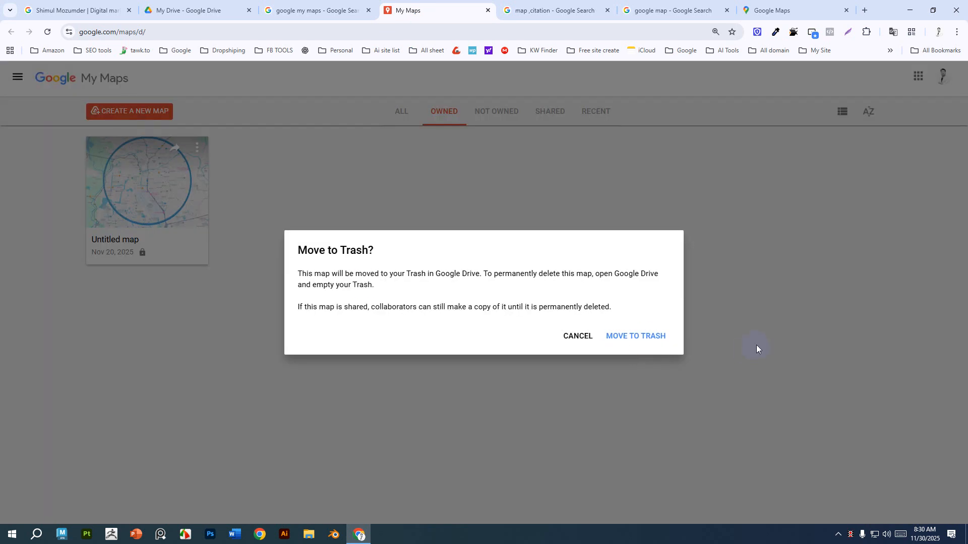
pyautogui.click(650, 337)
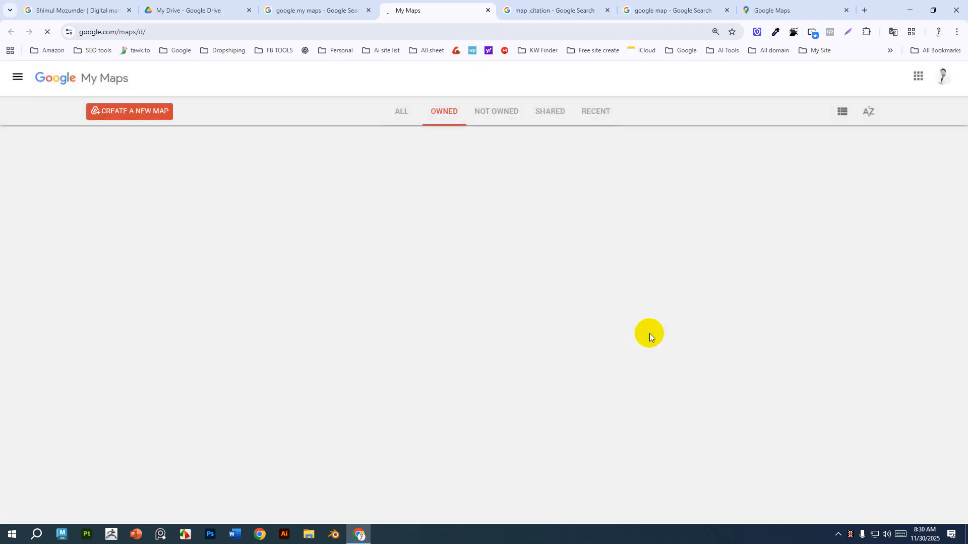
# Reload My Maps and create a new map.
pyautogui.click(47, 32)
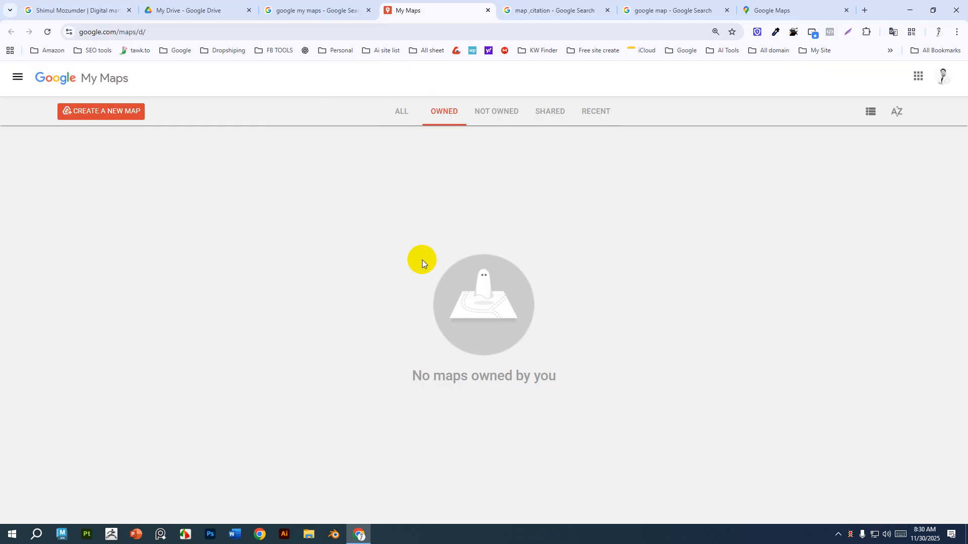
pyautogui.click(107, 115)
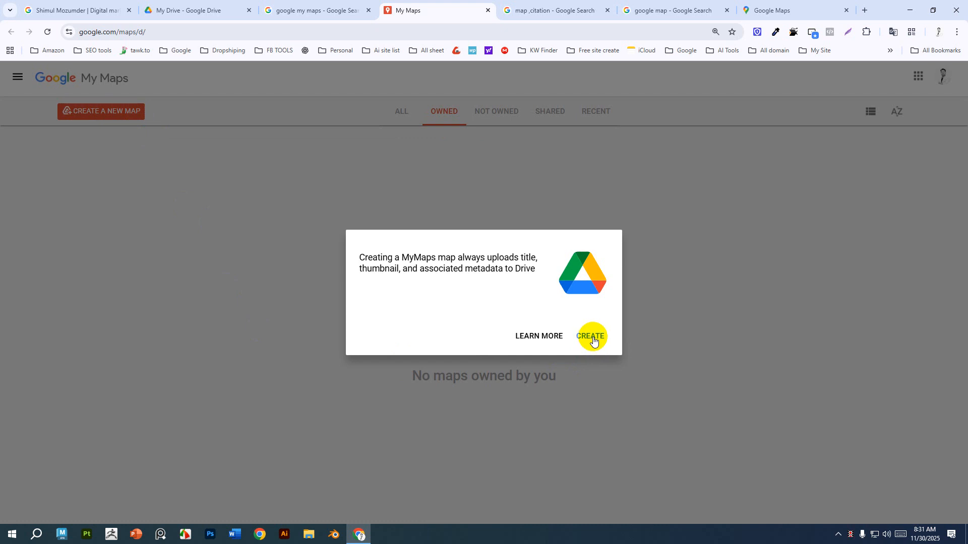
pyautogui.click(591, 337)
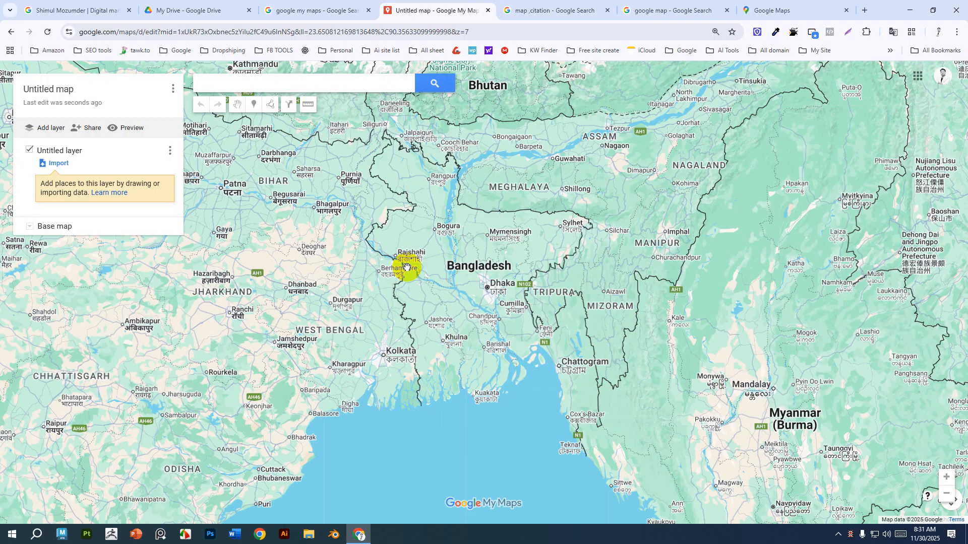
# Search the map for Uttara sector 7 and pick Sector 7 Restaurant & Party Center.
pyautogui.click(285, 84)
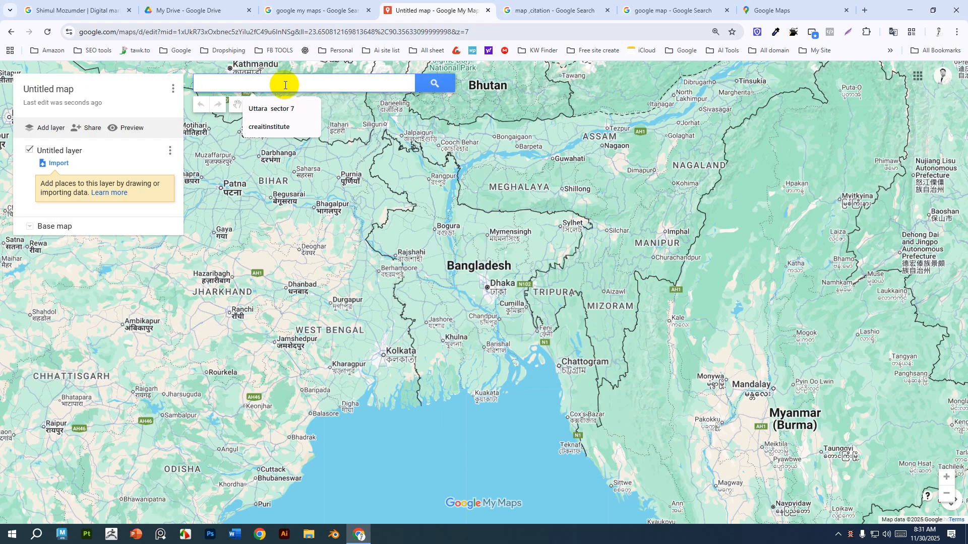
pyautogui.click(282, 108)
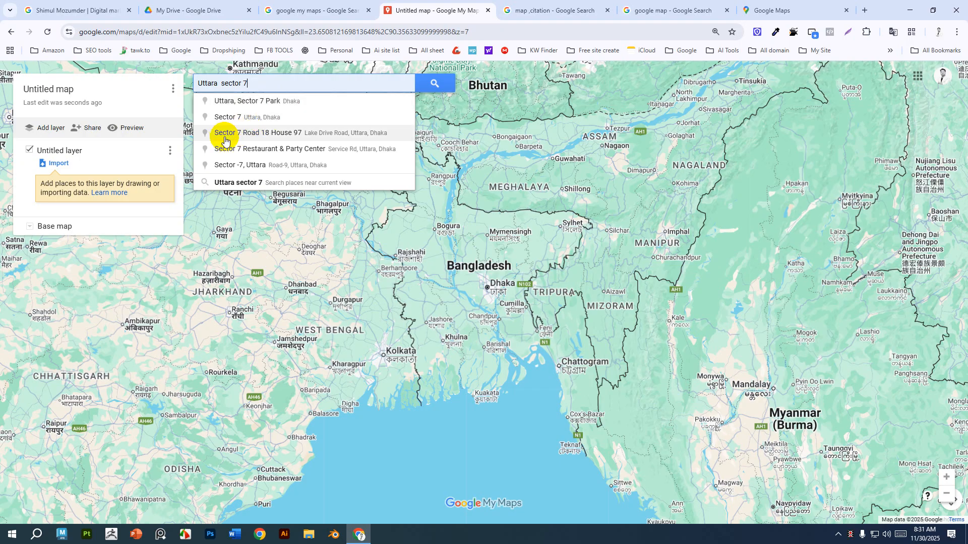
pyautogui.click(281, 149)
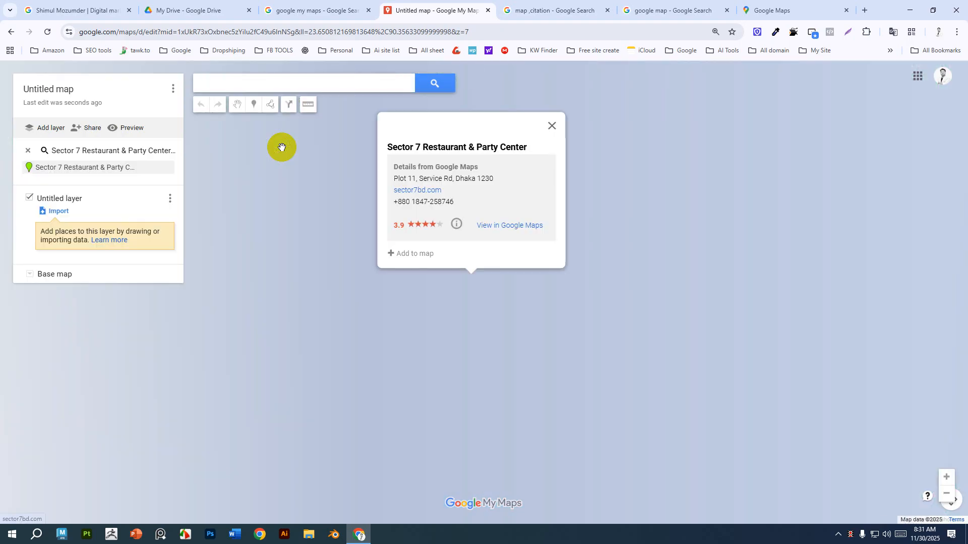
# Capture a Lightshot screenshot of the map area around Sector 7 Restaurant & Party Center, then close the capture tab.
pyautogui.scroll(5, 489, 318)
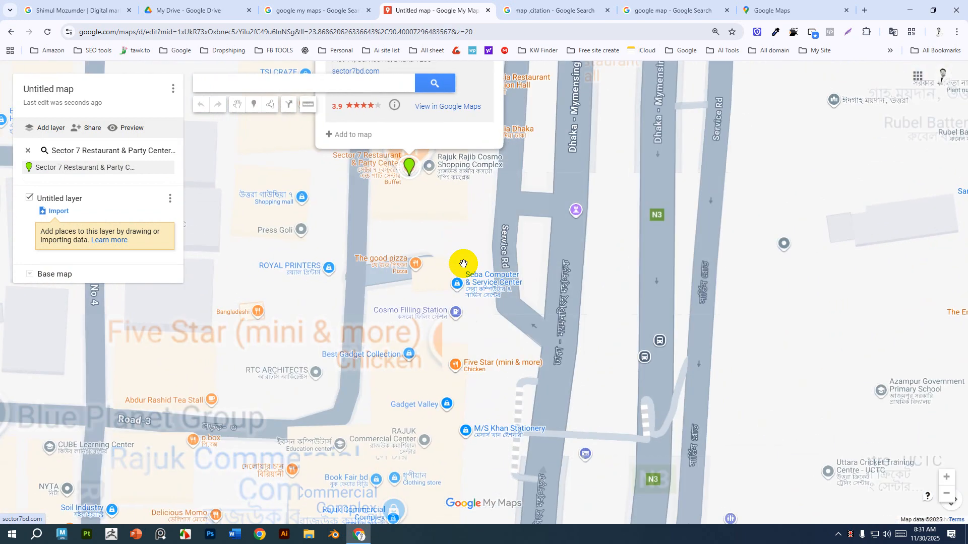
pyautogui.click(491, 94)
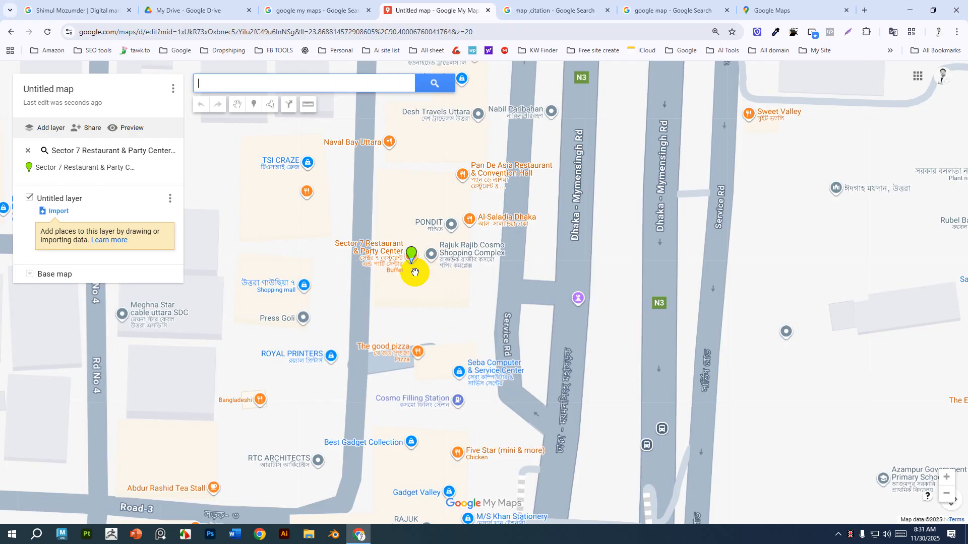
pyautogui.click(849, 31)
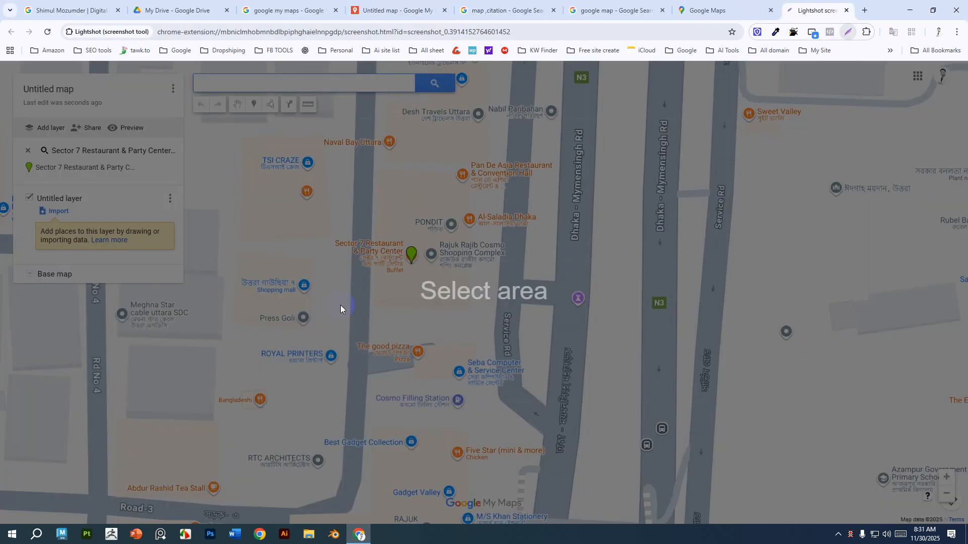
pyautogui.moveTo(380, 169)
pyautogui.mouseDown()
pyautogui.moveTo(451, 287)
pyautogui.moveTo(501, 310)
pyautogui.mouseUp()
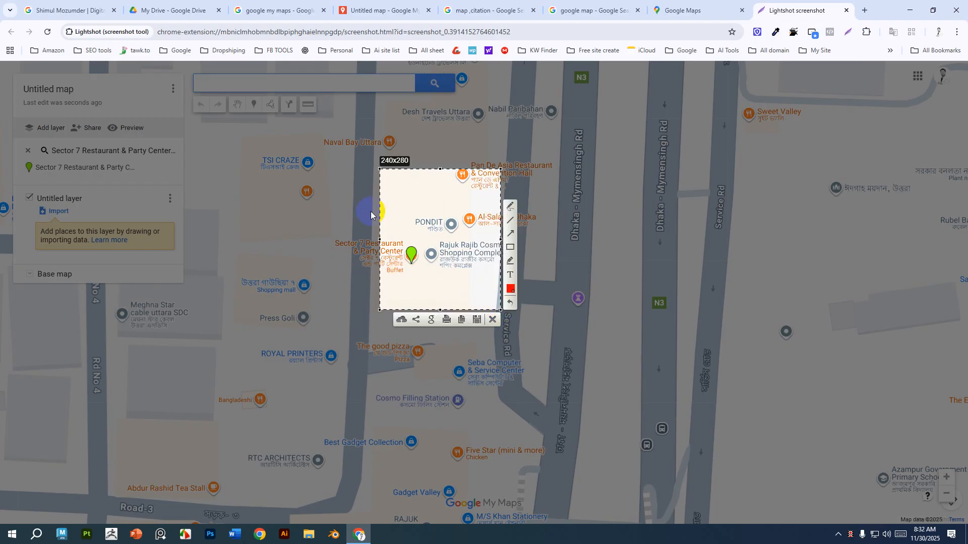
pyautogui.click(510, 205)
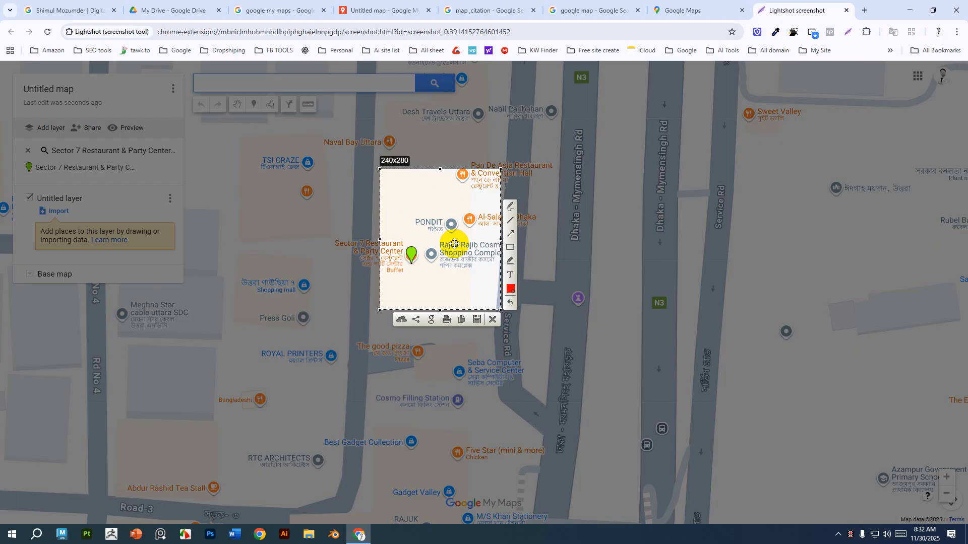
pyautogui.hotkey('ctrl', 'w')
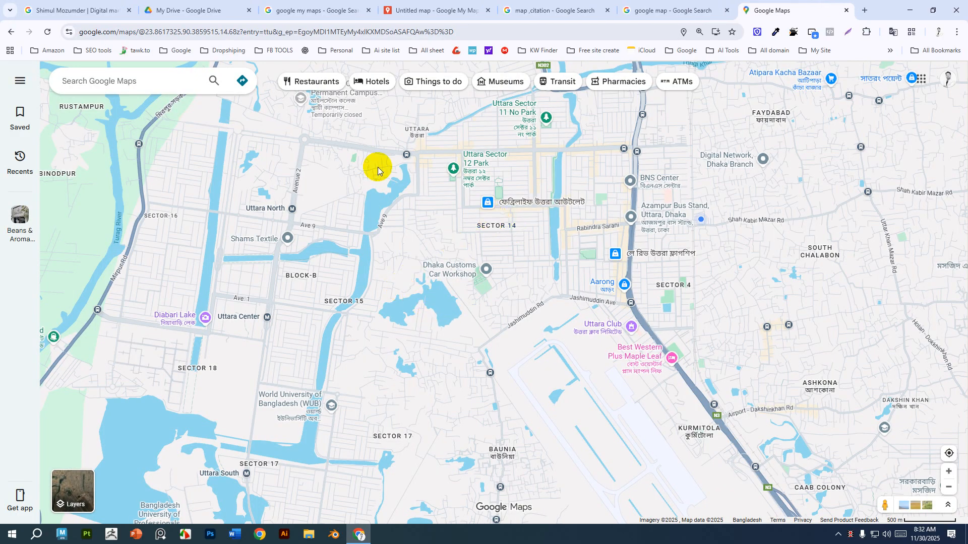
# Browse Google Maps for Uttara Sector 7 Park and nearby restaurants in the area.
pyautogui.click(172, 82)
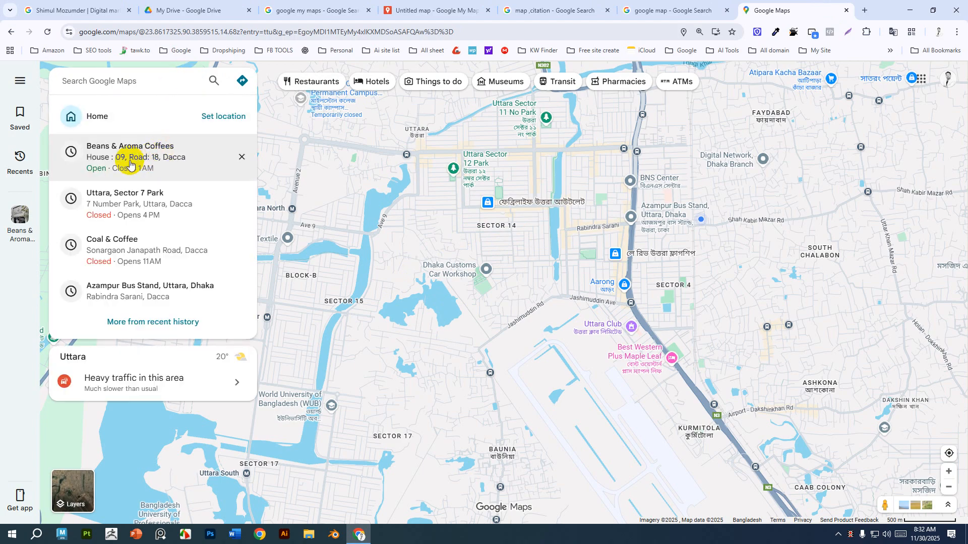
pyautogui.click(130, 196)
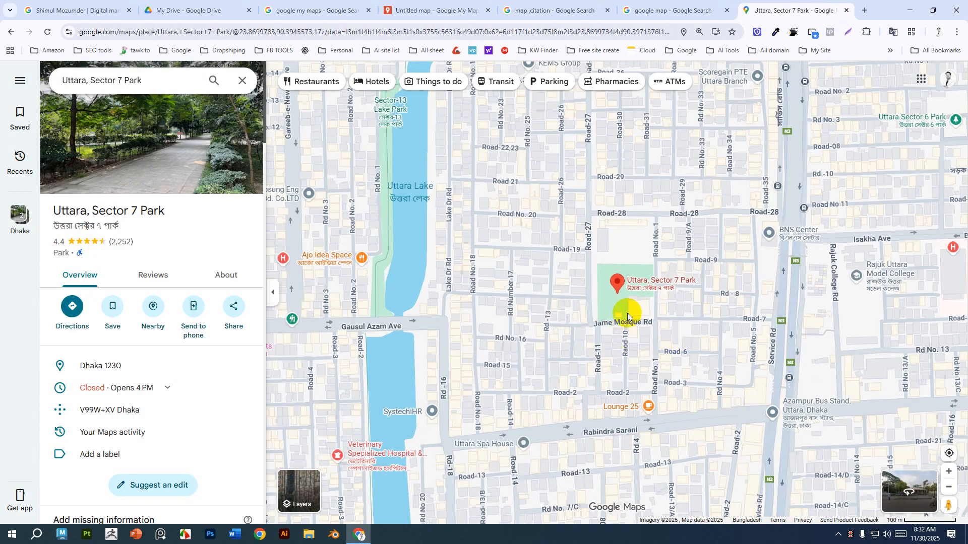
pyautogui.click(162, 80)
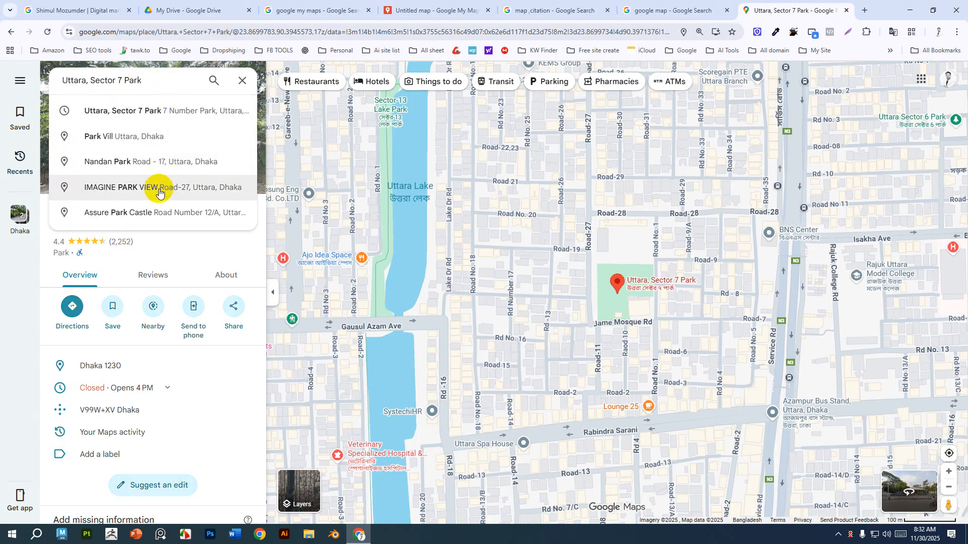
pyautogui.moveTo(151, 80); pyautogui.dragTo(54, 81)
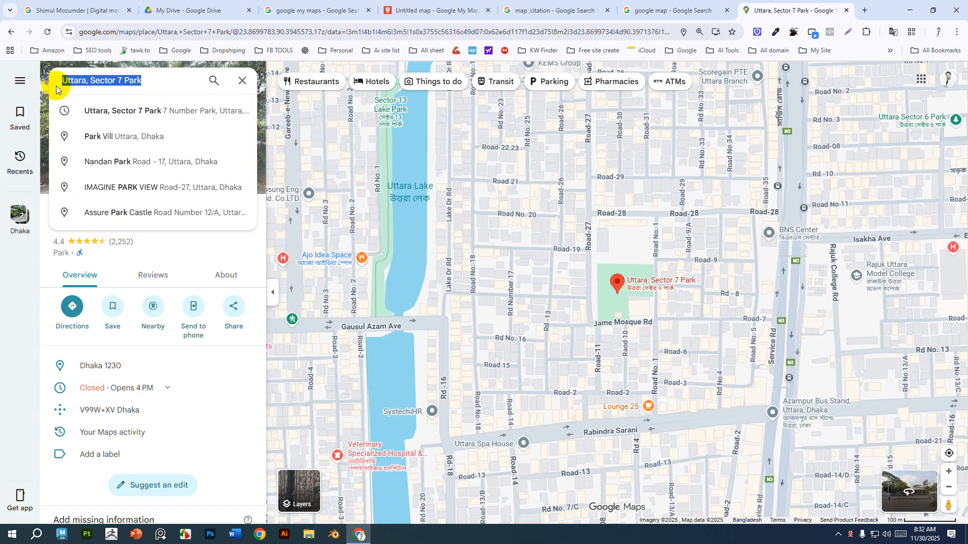
pyautogui.click(242, 79)
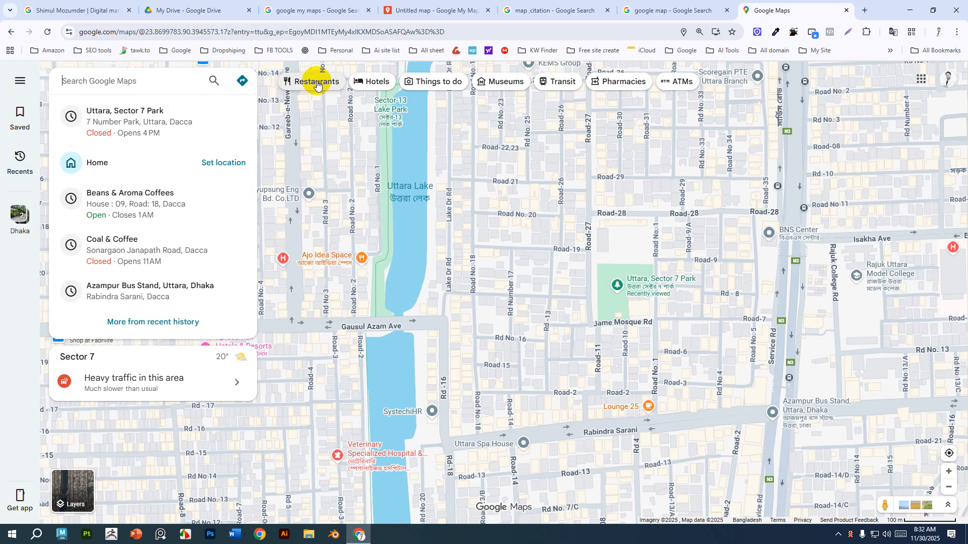
pyautogui.click(315, 81)
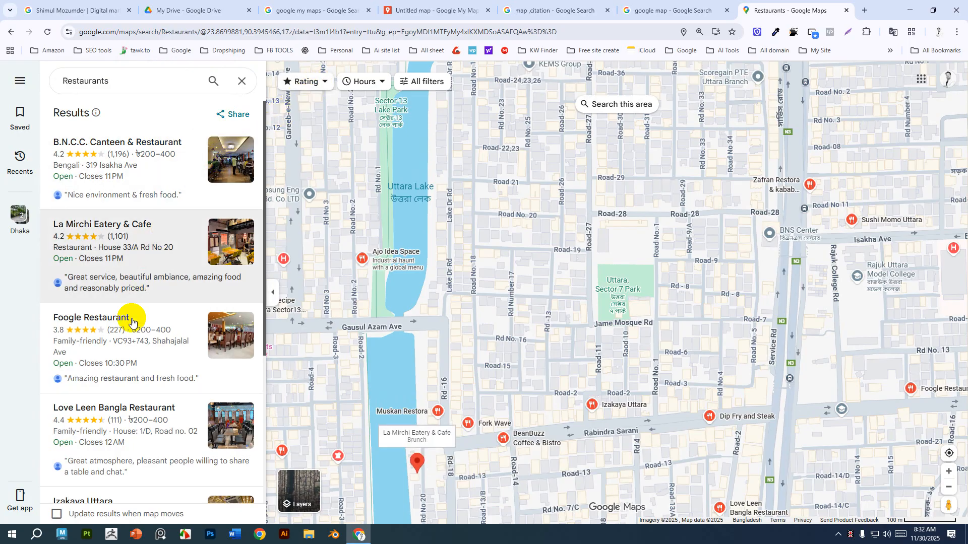
pyautogui.scroll(-1, 131, 323)
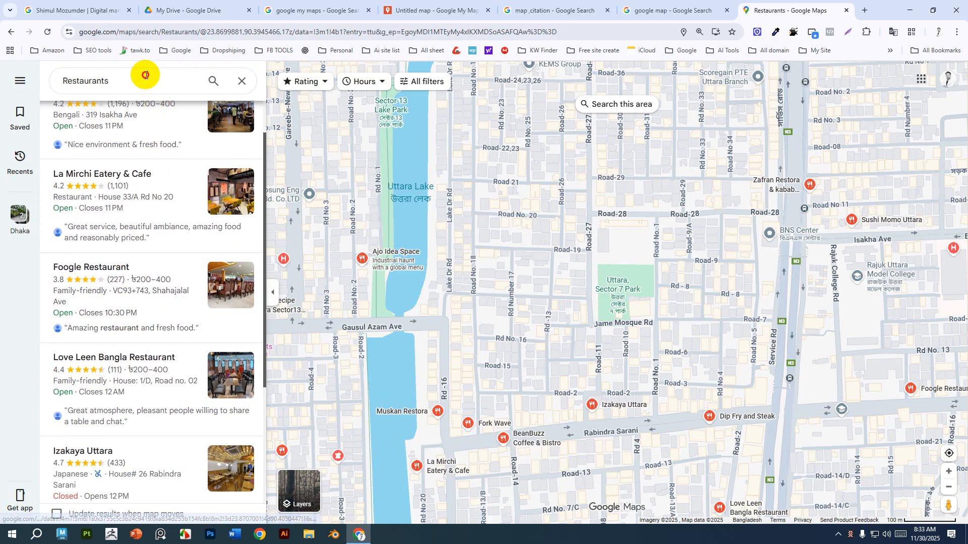
# Search Google Maps for sector 7, open Sector 7 Restaurant & Party Center and zoom in on its location.
pyautogui.moveTo(143, 78); pyautogui.dragTo(56, 86)
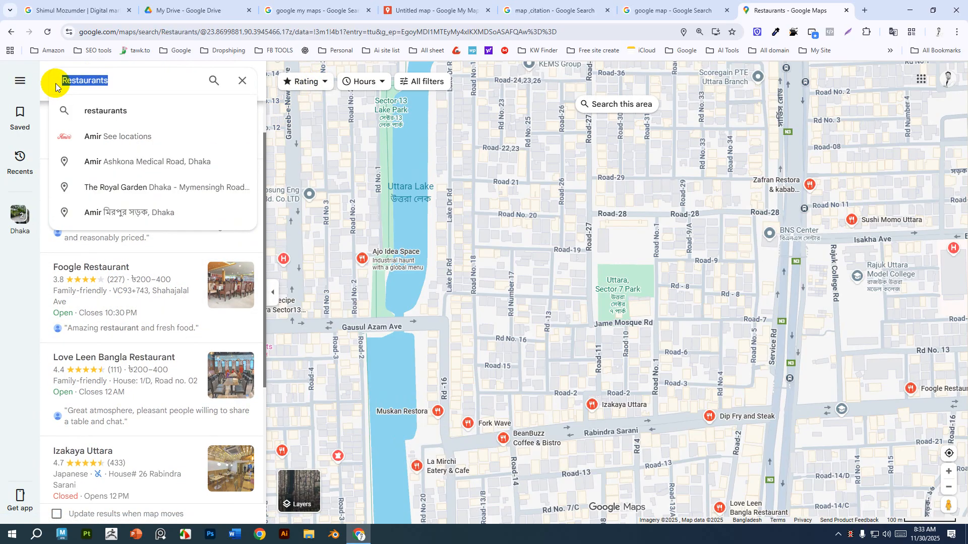
pyautogui.write('sector ')
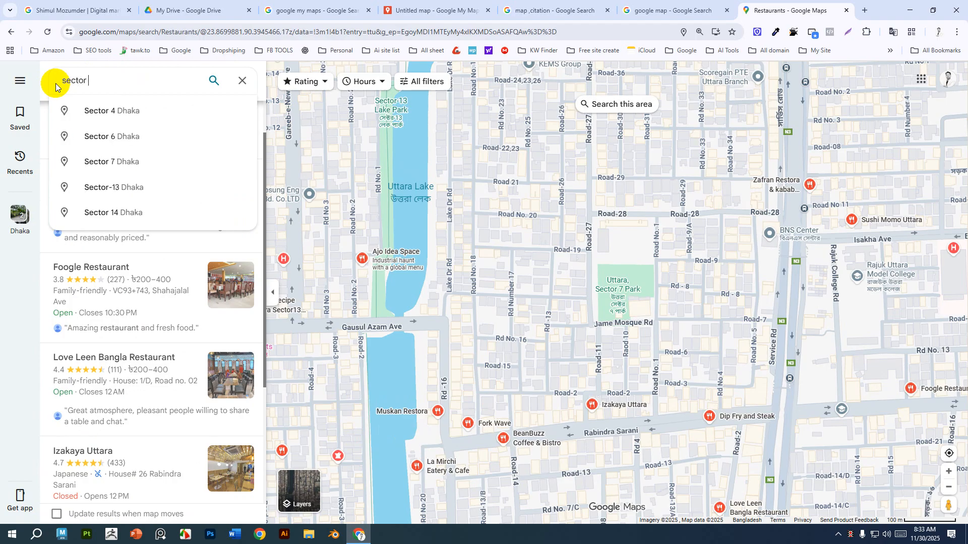
pyautogui.write('7')
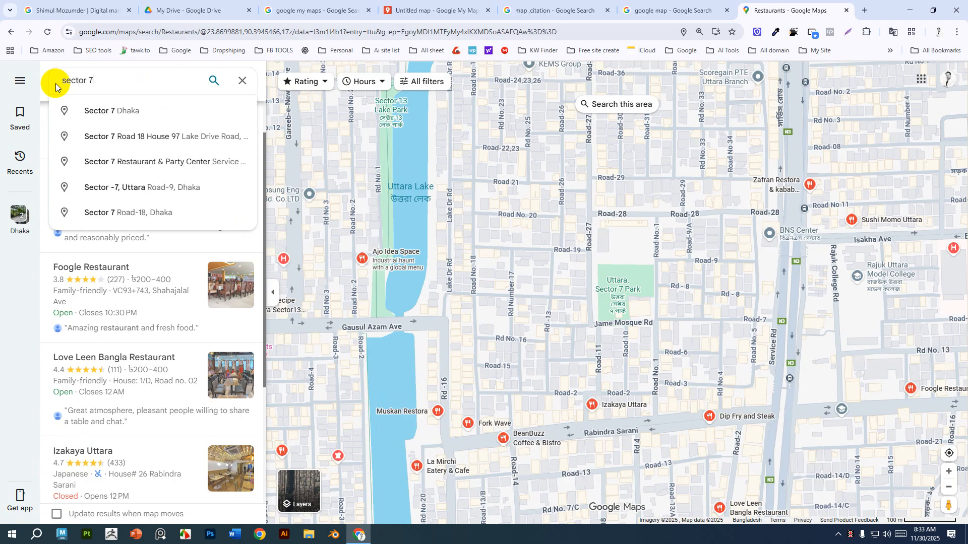
pyautogui.click(145, 160)
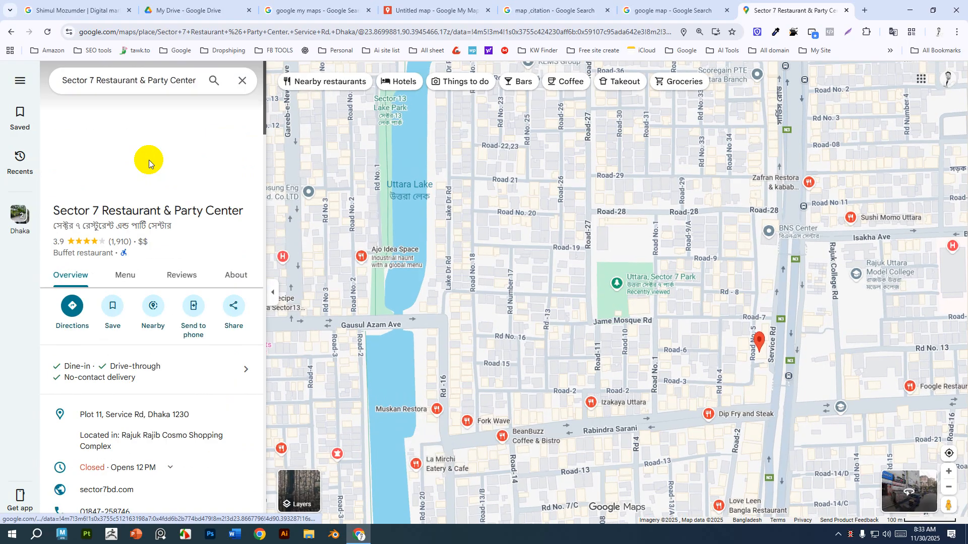
pyautogui.scroll(3, 780, 345)
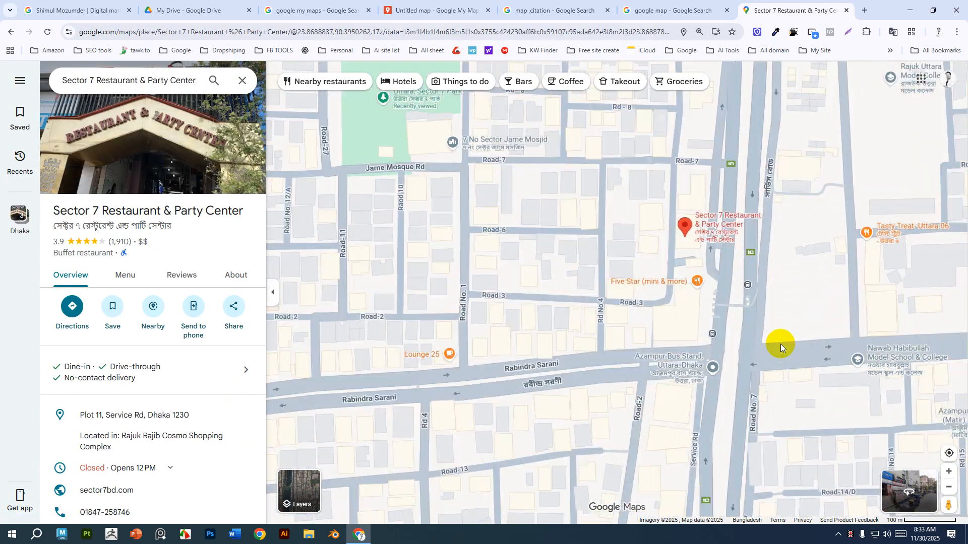
pyautogui.moveTo(656, 325); pyautogui.dragTo(575, 464)
pyautogui.scroll(2, 481, 357)
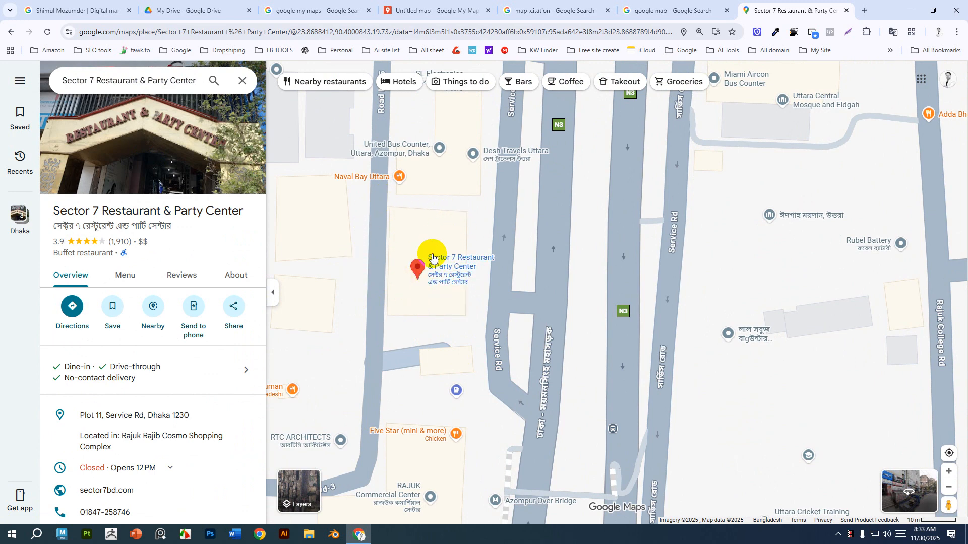
pyautogui.moveTo(432, 259)
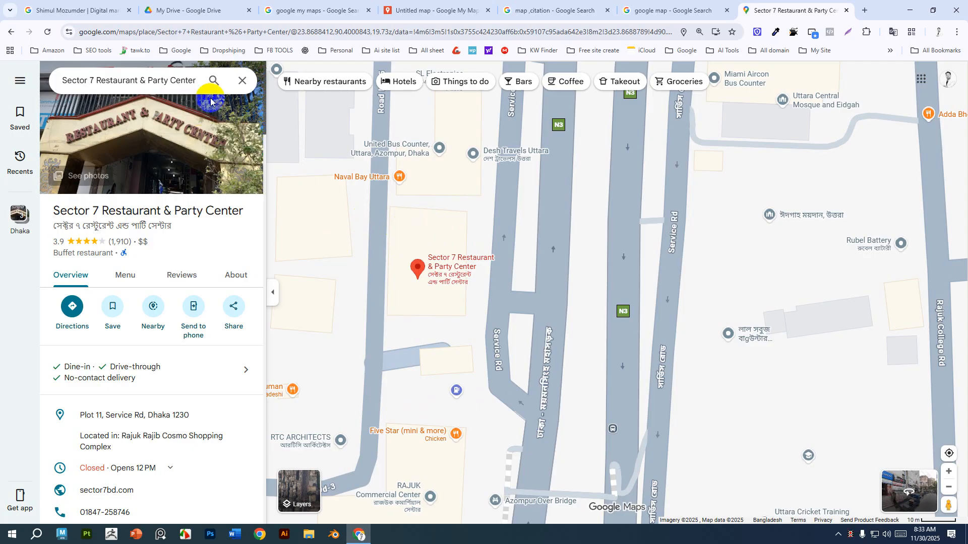
pyautogui.click(242, 81)
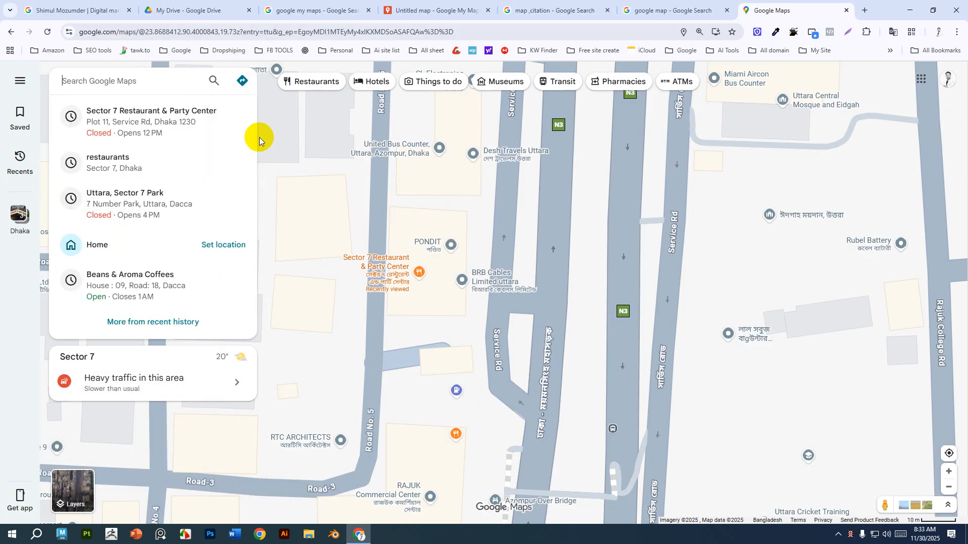
pyautogui.click(5, 30)
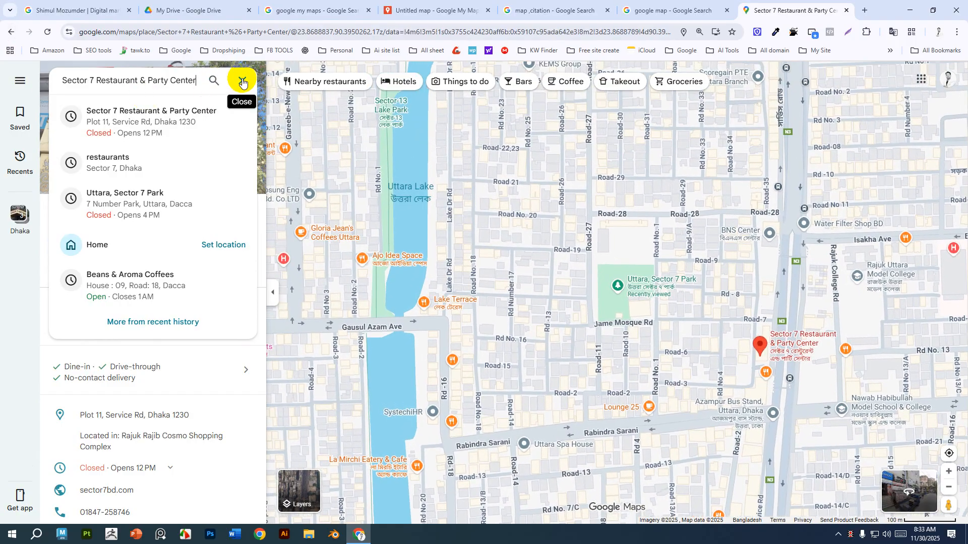
pyautogui.click(242, 81)
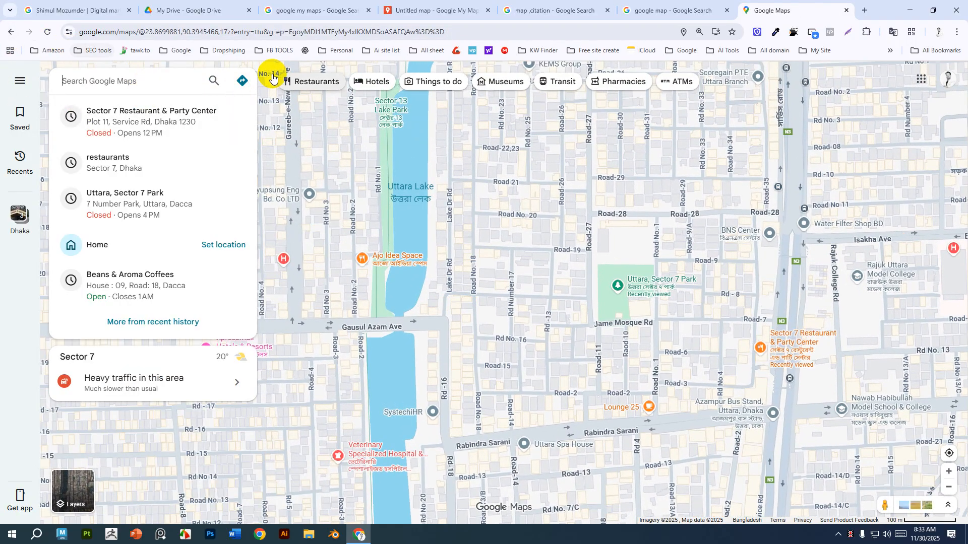
pyautogui.click(294, 161)
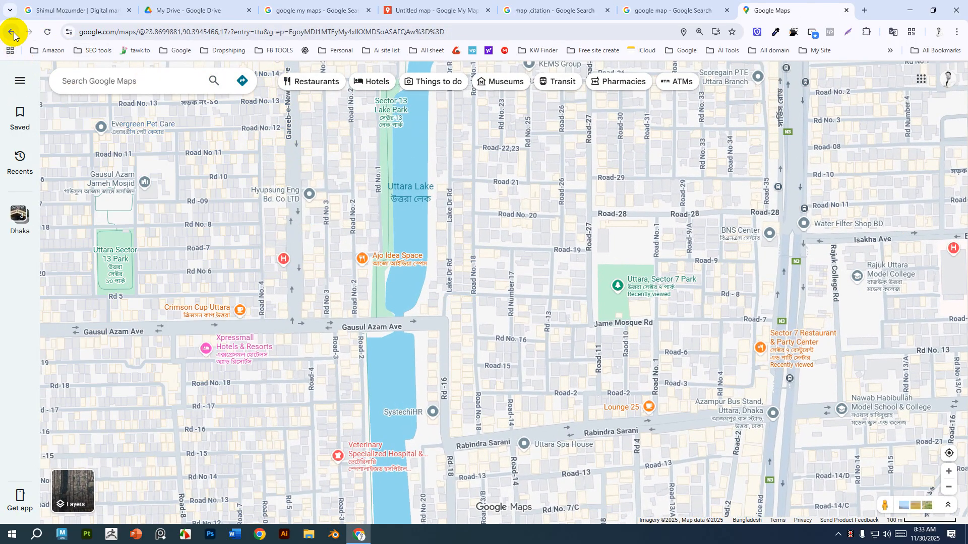
# In the My Maps map, add a marker just north of Sector 7 Restaurant & Party Center.
pyautogui.click(404, 3)
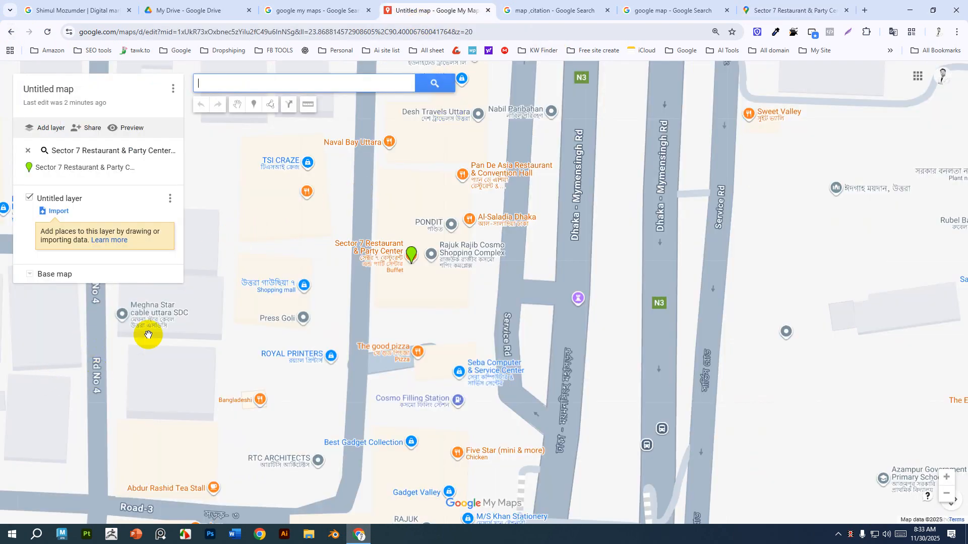
pyautogui.scroll(2, 308, 315)
pyautogui.moveTo(652, 247); pyautogui.dragTo(497, 350)
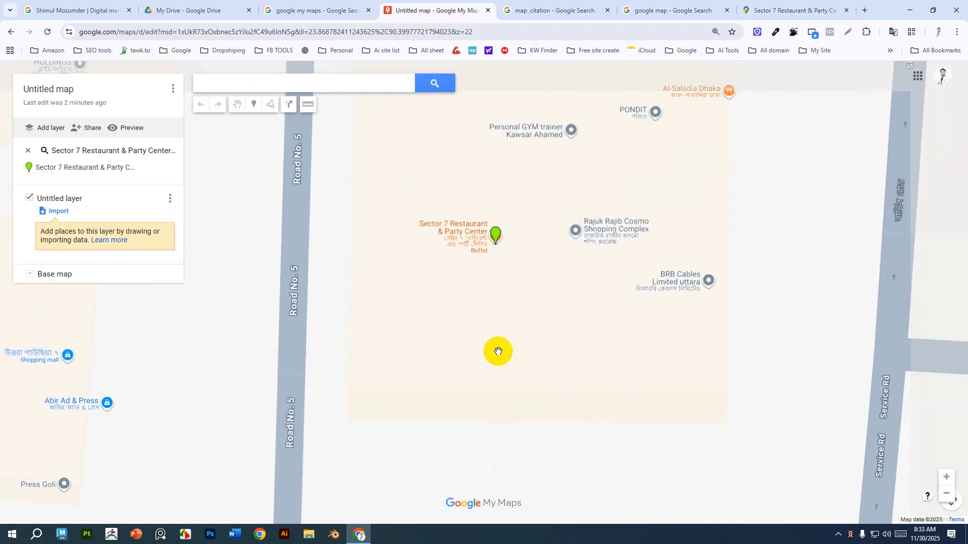
pyautogui.moveTo(514, 316); pyautogui.dragTo(484, 368)
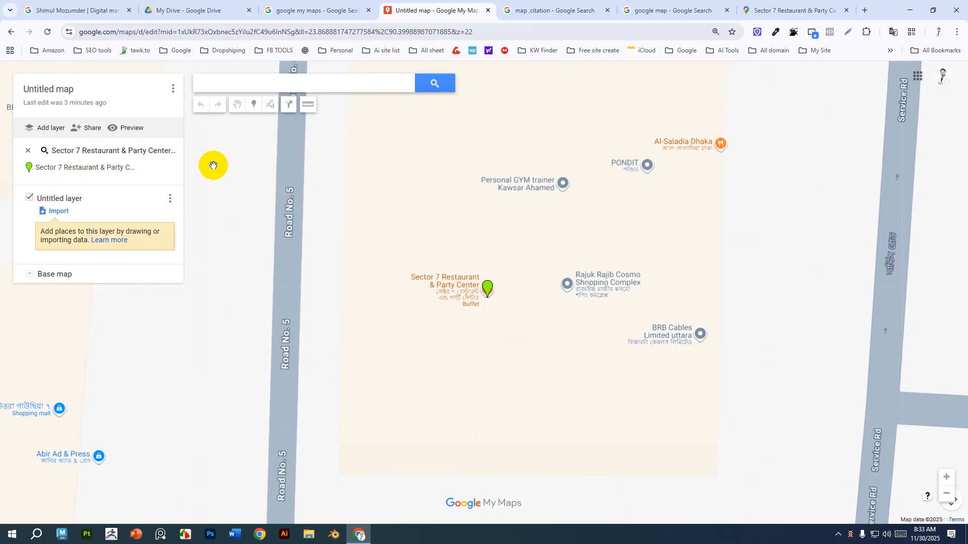
pyautogui.click(255, 106)
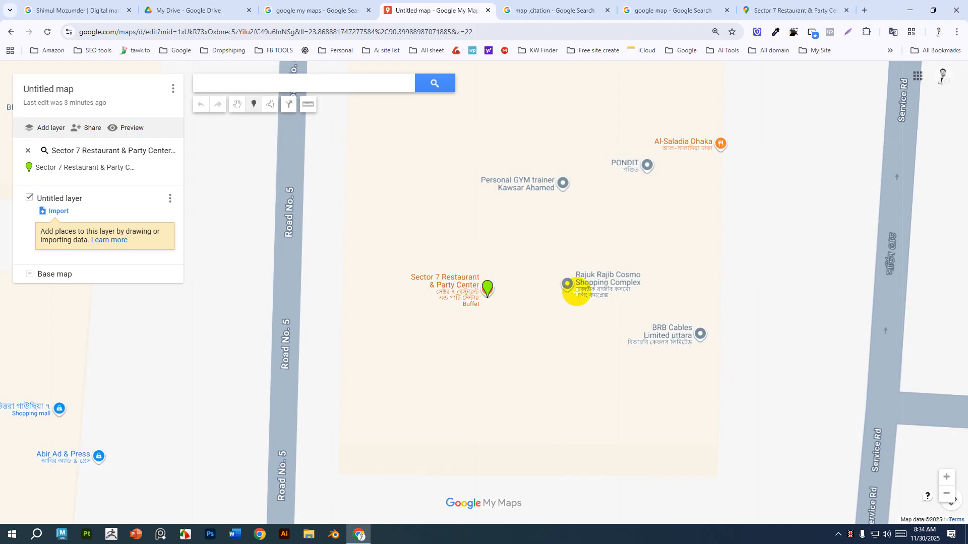
pyautogui.click(502, 123)
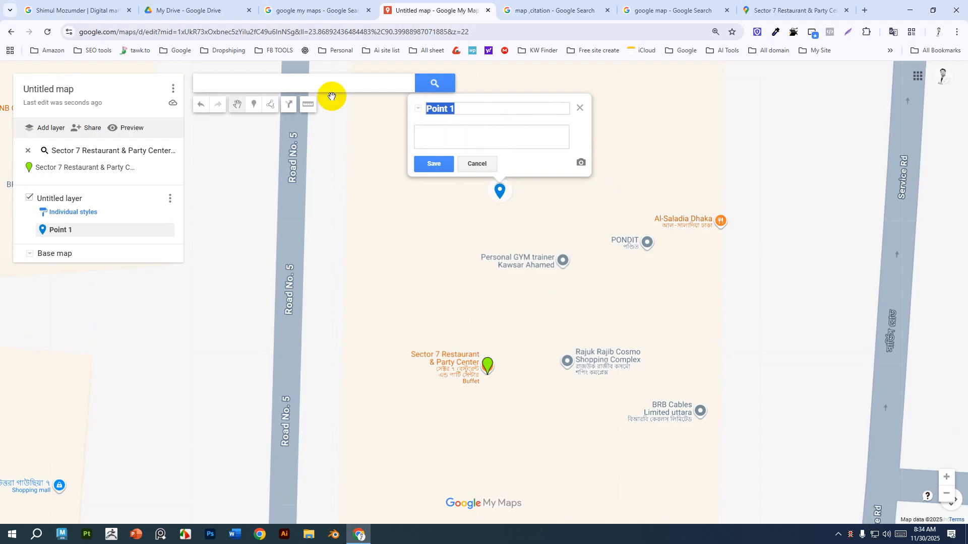
# Rename the marker's title to the owner's name followed by "| Digital marketing consultant and Google Ads, Shopify service Provider".
pyautogui.click(472, 109)
pyautogui.moveTo(472, 109); pyautogui.dragTo(426, 112)
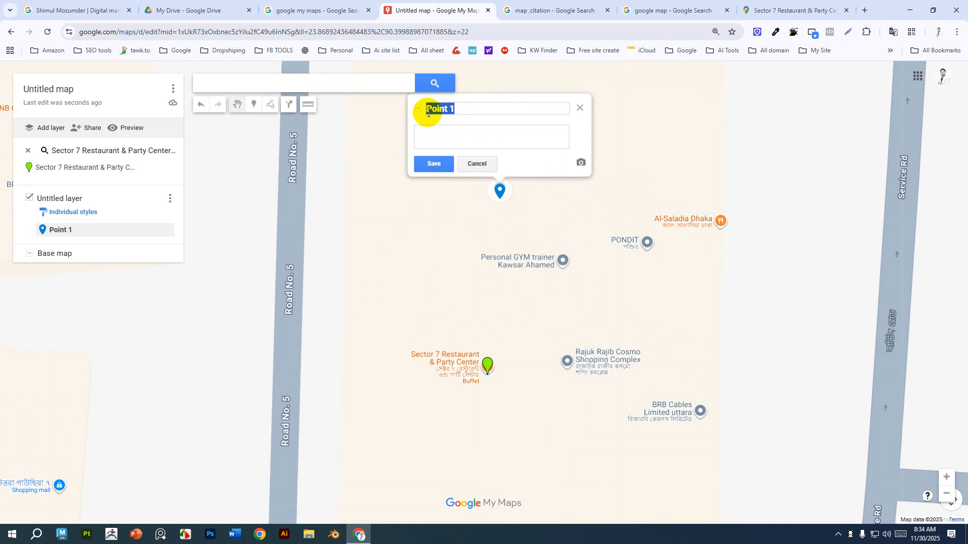
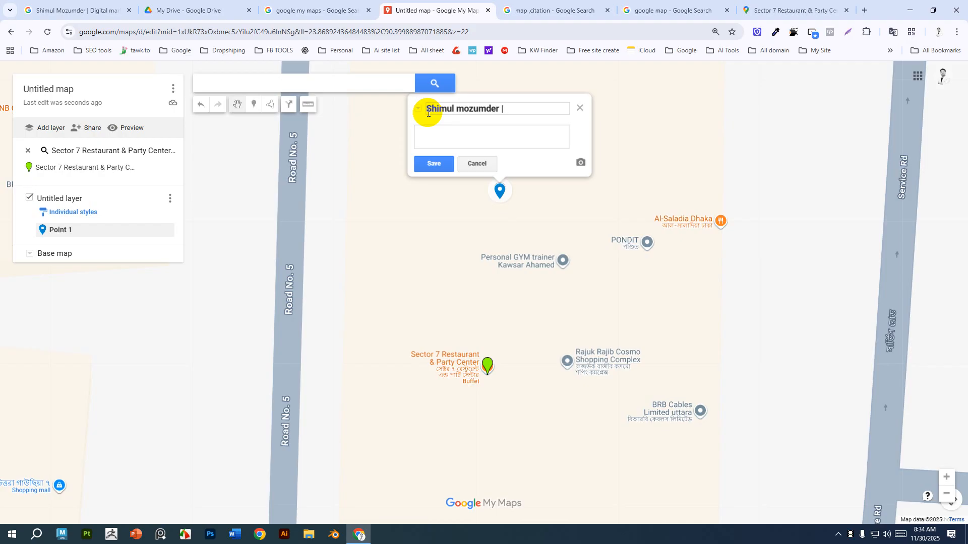
pyautogui.write('| Digital marketing c')
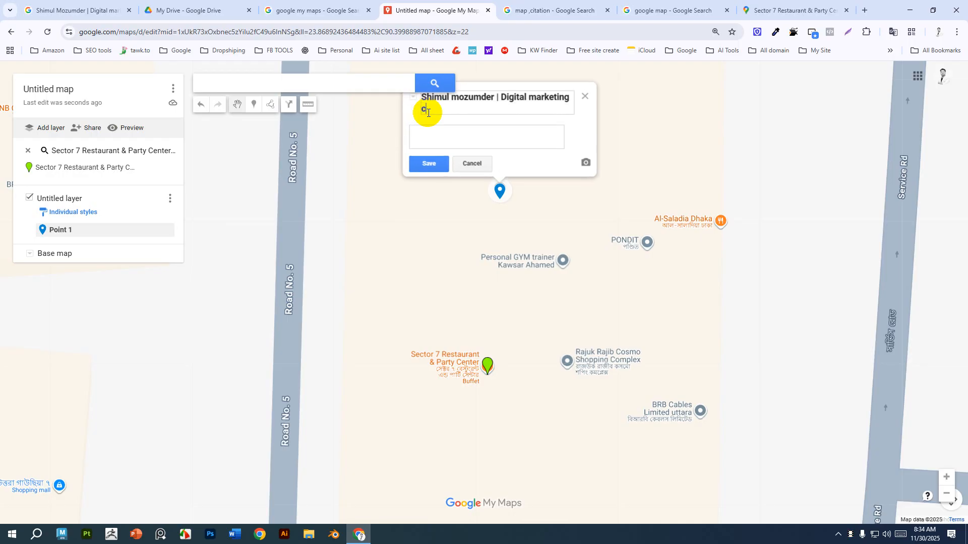
pyautogui.write('onsultant andf  Google Ads')
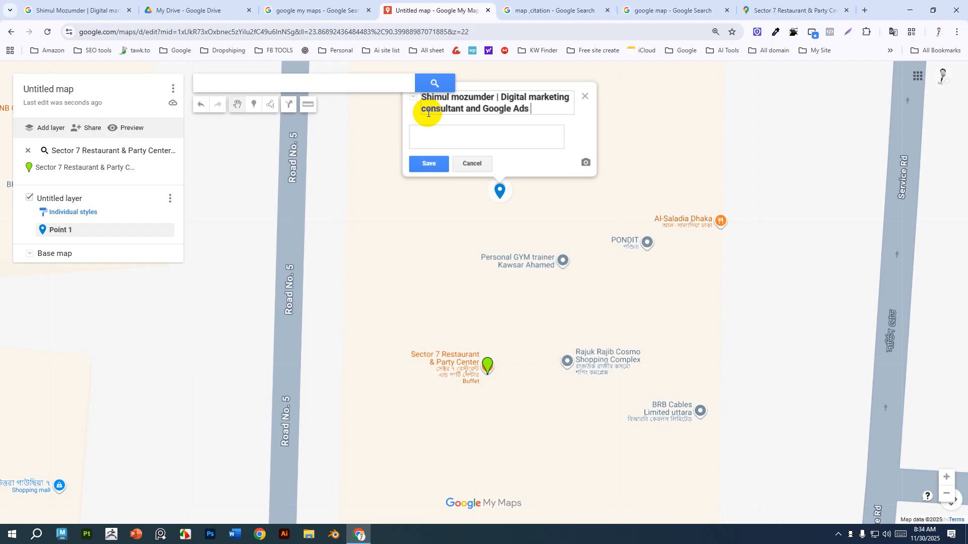
pyautogui.press('BackSpace')
pyautogui.write(', Shopify service ')
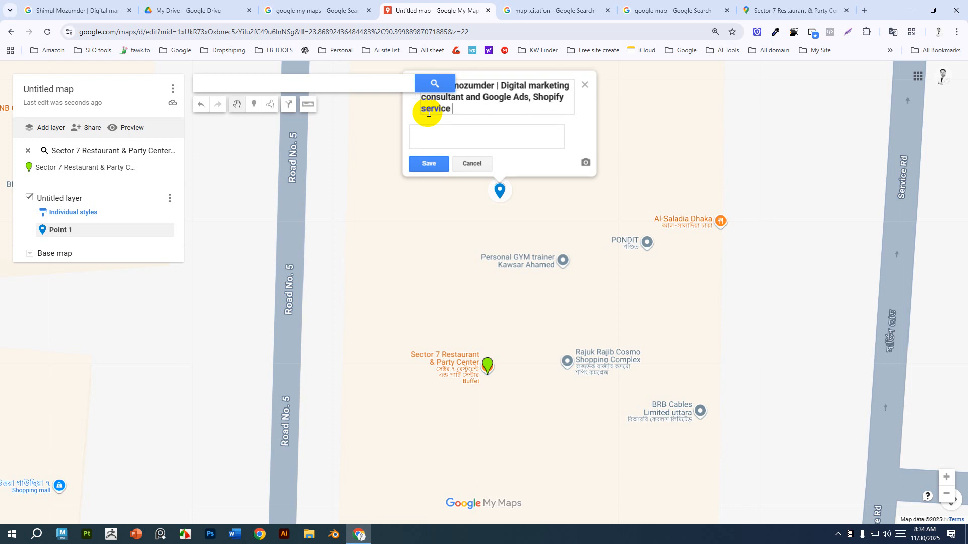
pyautogui.write('Provider')
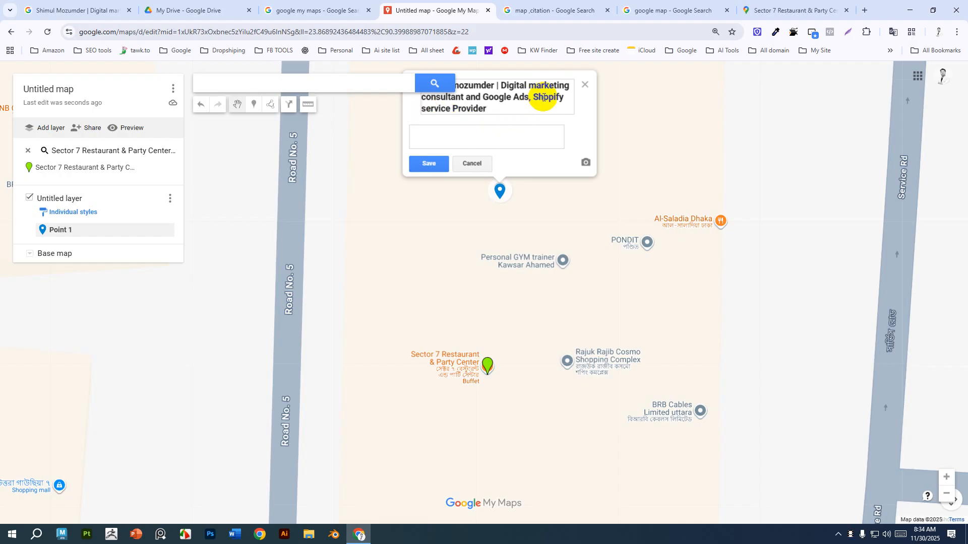
pyautogui.moveTo(677, 129); pyautogui.dragTo(689, 214)
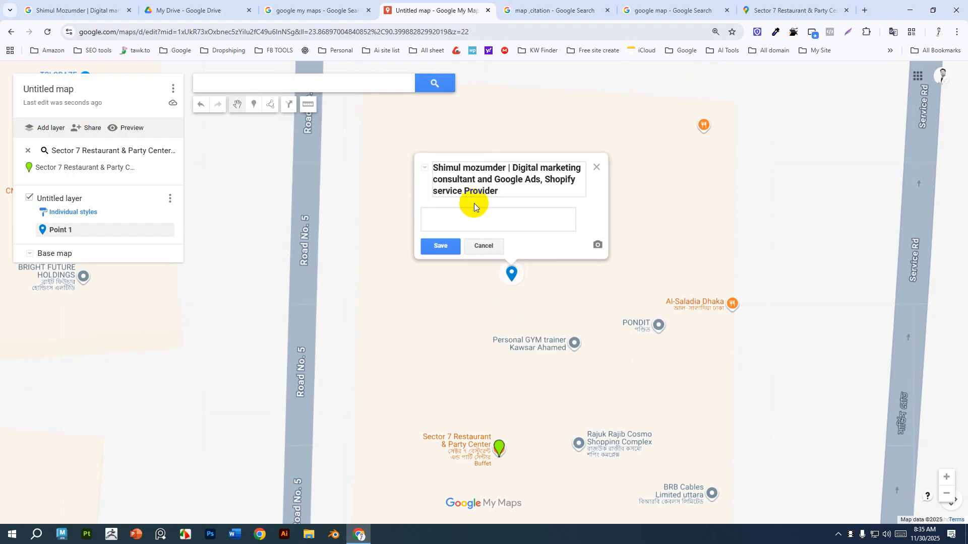
pyautogui.moveTo(507, 167); pyautogui.dragTo(414, 160)
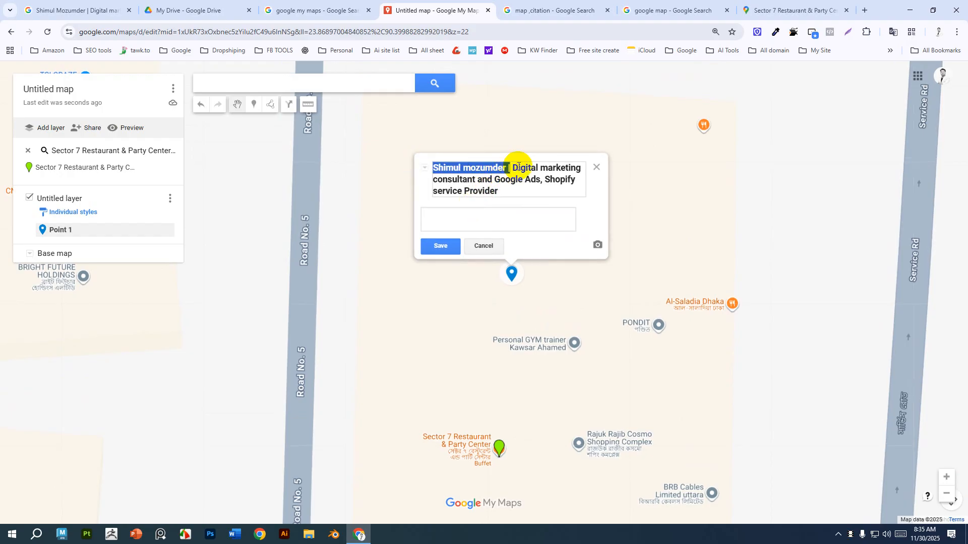
pyautogui.moveTo(513, 167); pyautogui.dragTo(516, 193)
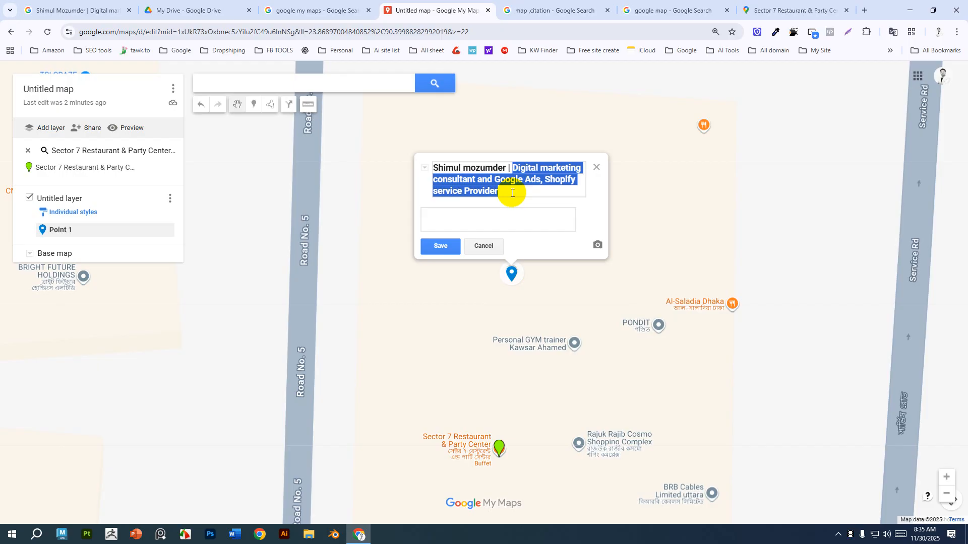
pyautogui.click(499, 214)
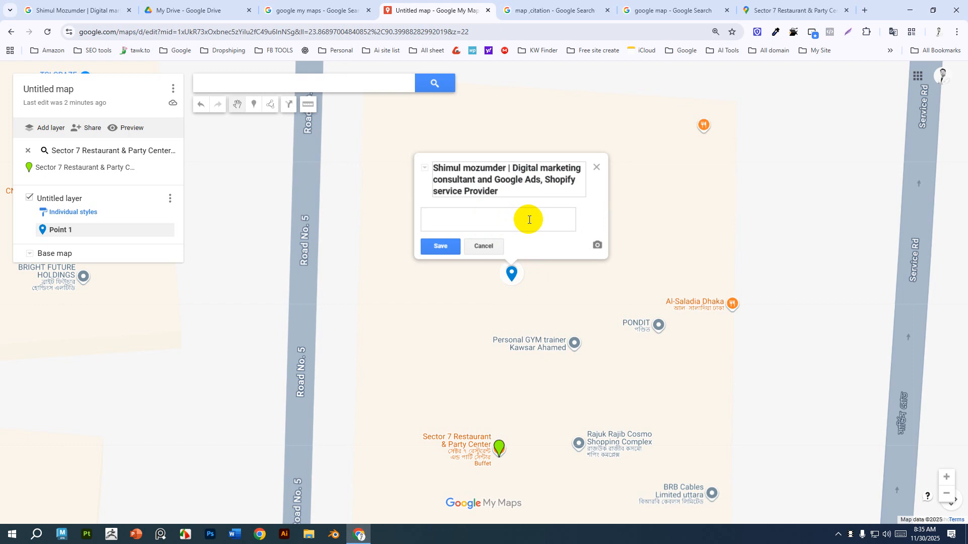
# Open ChatGPT in a new browser tab.
pyautogui.click(864, 10)
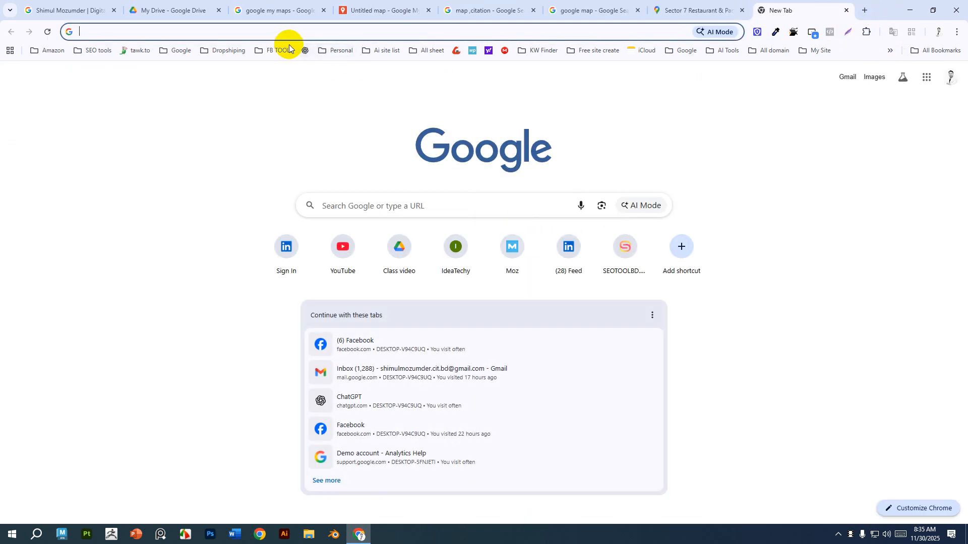
pyautogui.click(304, 50)
pyautogui.click(377, 9)
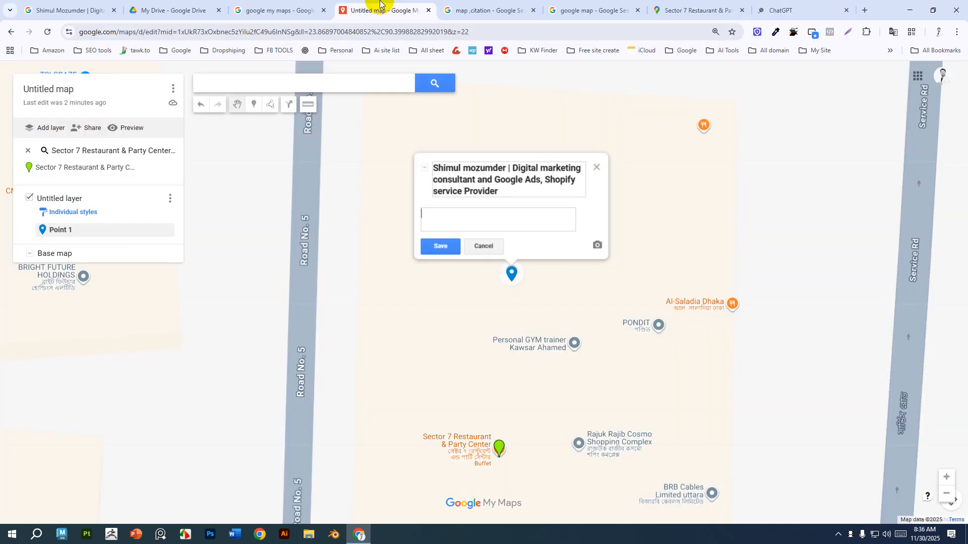
pyautogui.click(788, 6)
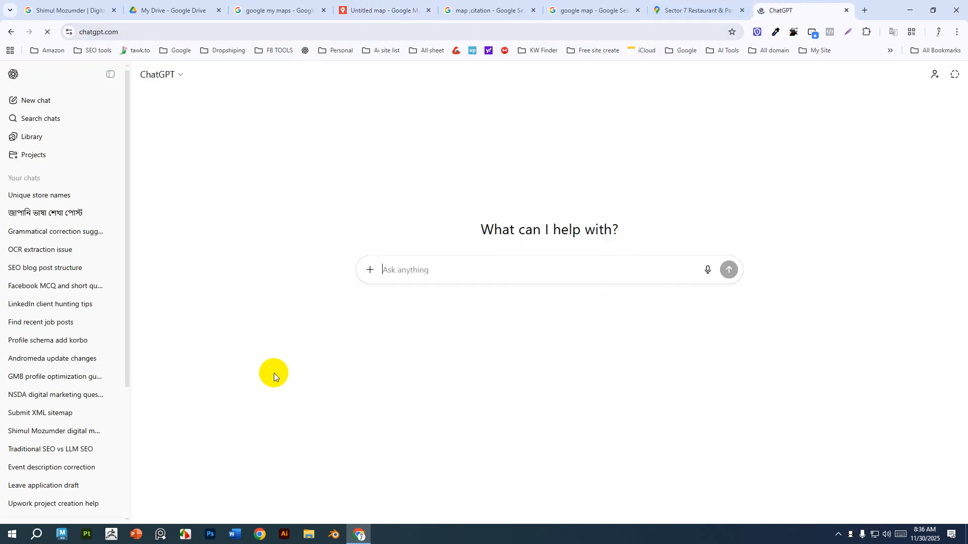
# Write a prompt asking for a short SEO friendly Google My Business profile description that follows LLM guidelines.
pyautogui.click(438, 265)
pyautogui.write('Write ')
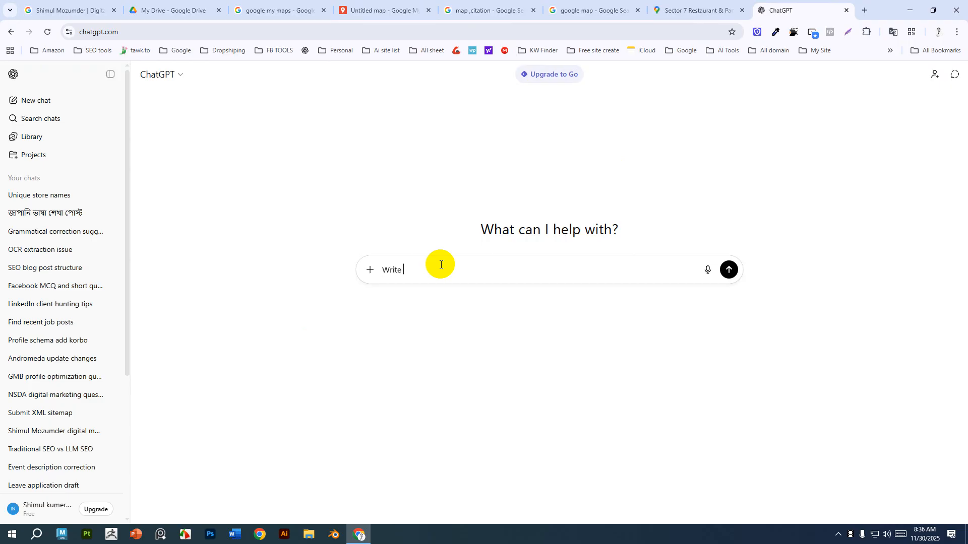
pyautogui.write('e short description for me . I want to use it')
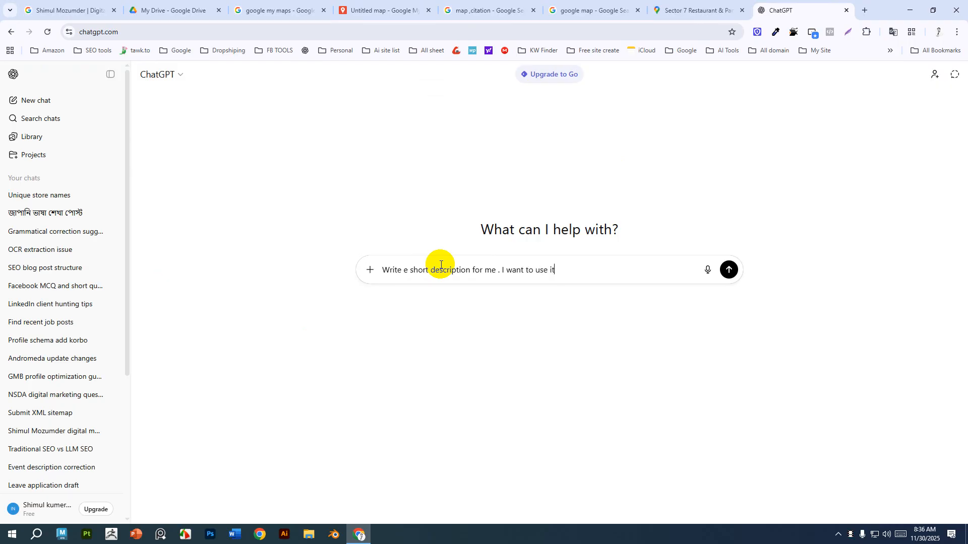
pyautogui.write(' in Google My business profile')
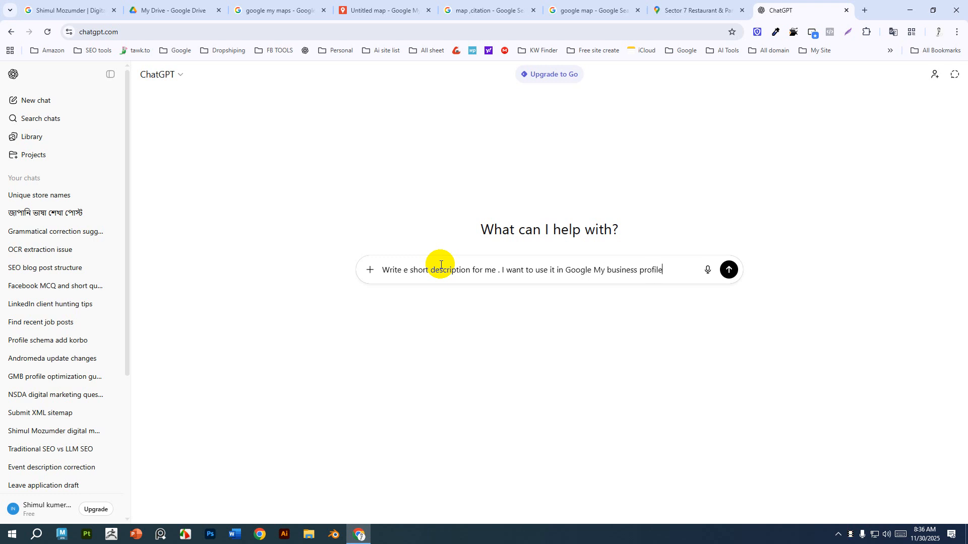
pyautogui.write('. It will be SEo frie')
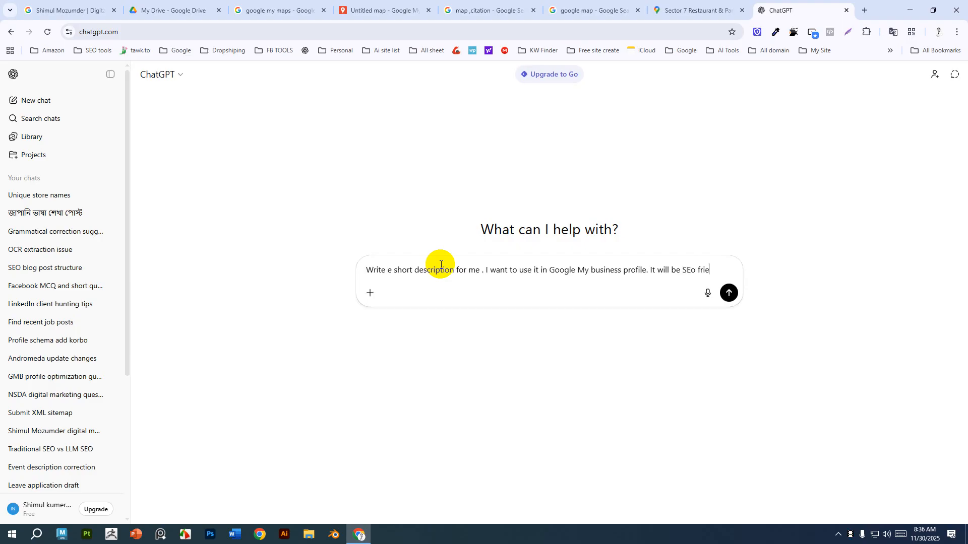
pyautogui.write('ndly and')
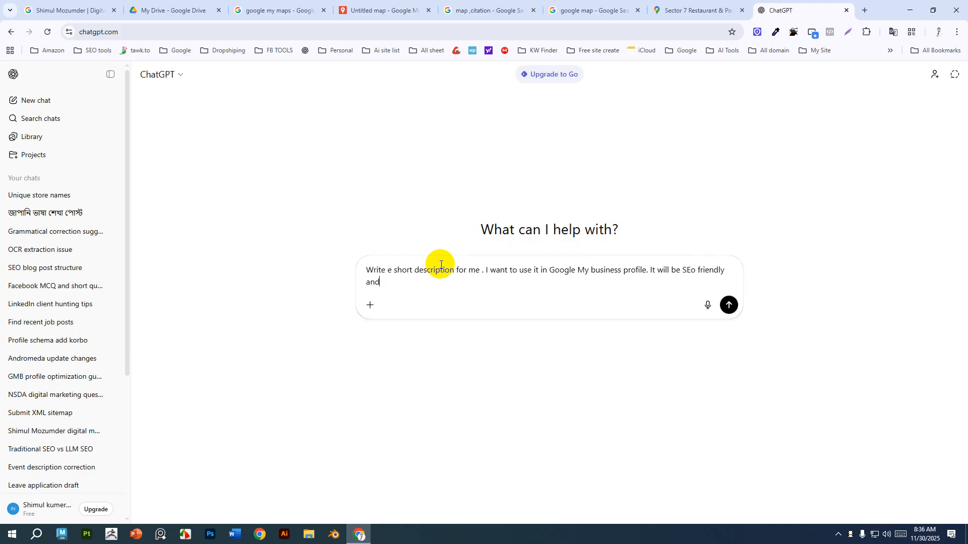
pyautogui.write(' LLM')
pyautogui.hotkey('ctrl', 'Left')
pyautogui.write('follow LLM guideline')
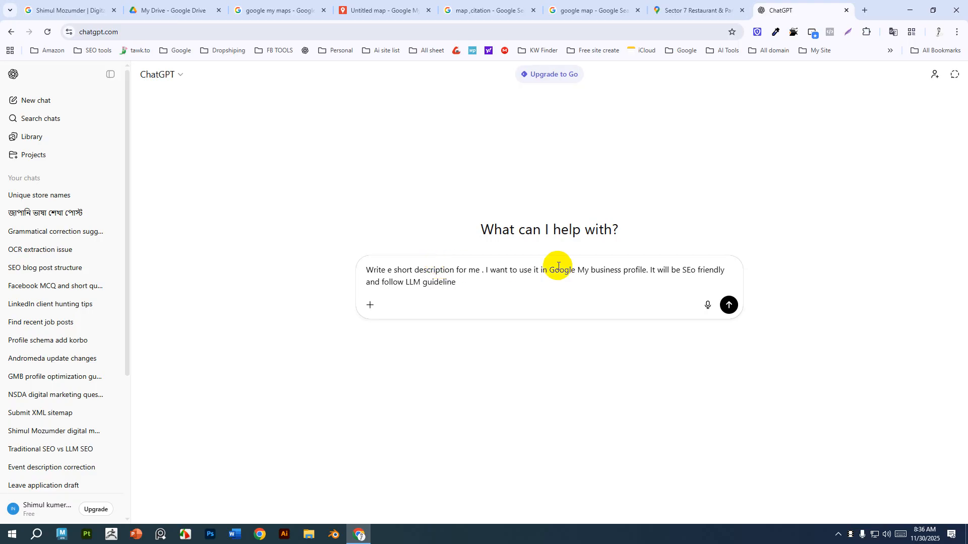
# Correct "SEo" to "SEO" in the prompt and send it.
pyautogui.click(691, 270)
pyautogui.press('Delete')
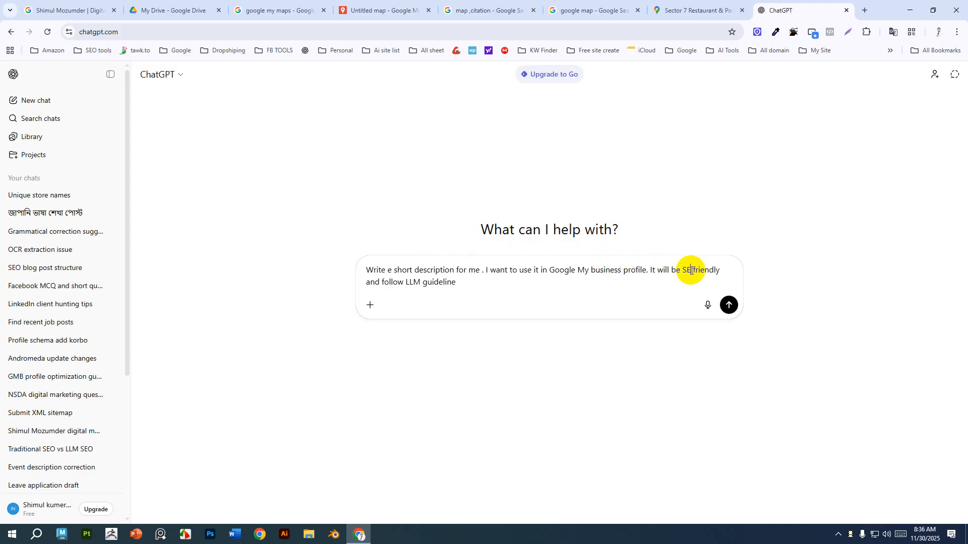
pyautogui.write('O')
pyautogui.click(727, 305)
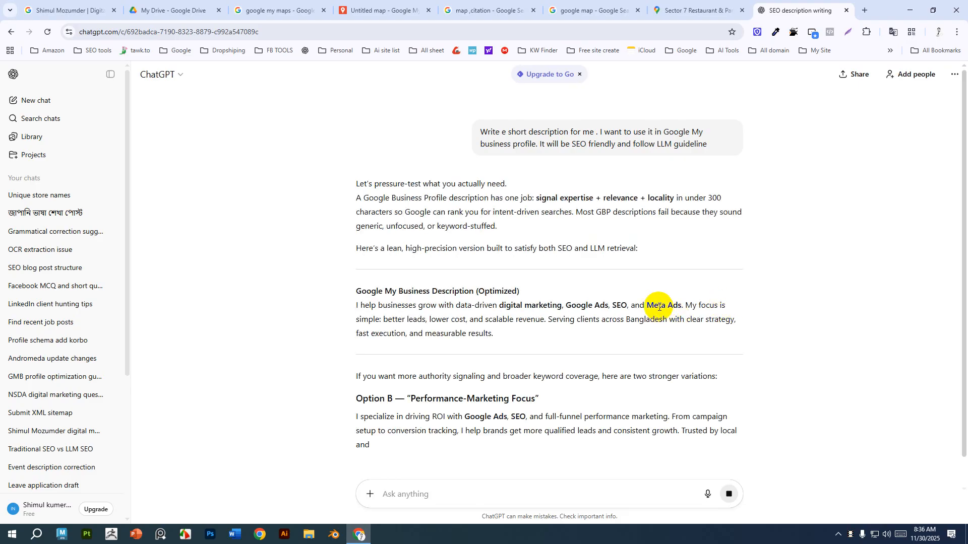
# Review the suggested descriptions and ask ChatGPT to "Write some more details".
pyautogui.scroll(-2, 573, 280)
pyautogui.scroll(-2, 450, 385)
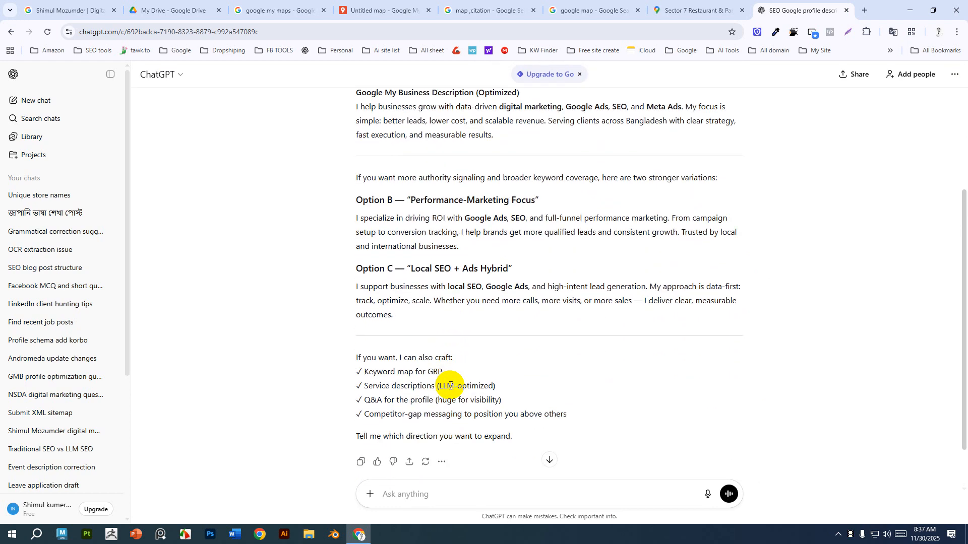
pyautogui.scroll(4, 450, 385)
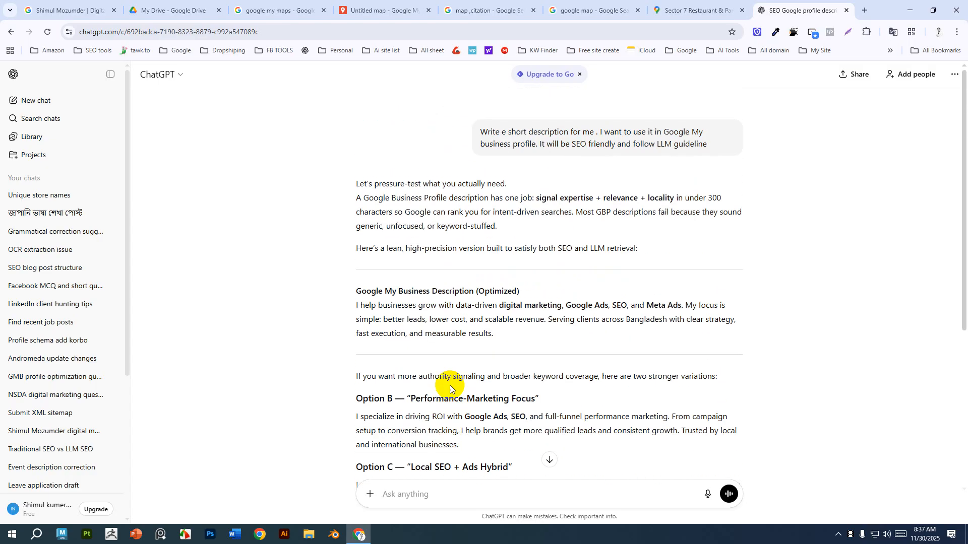
pyautogui.scroll(-4, 450, 385)
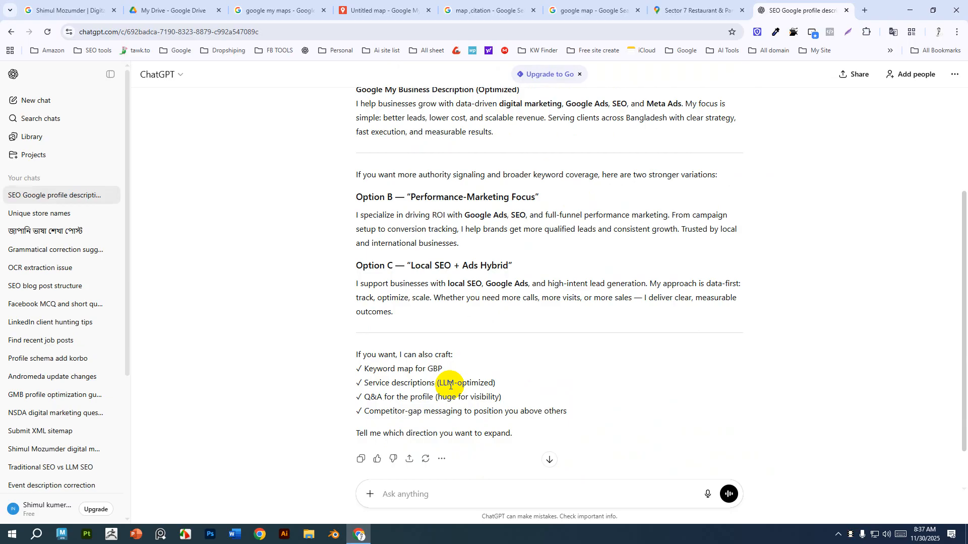
pyautogui.scroll(-1, 441, 474)
pyautogui.click(440, 494)
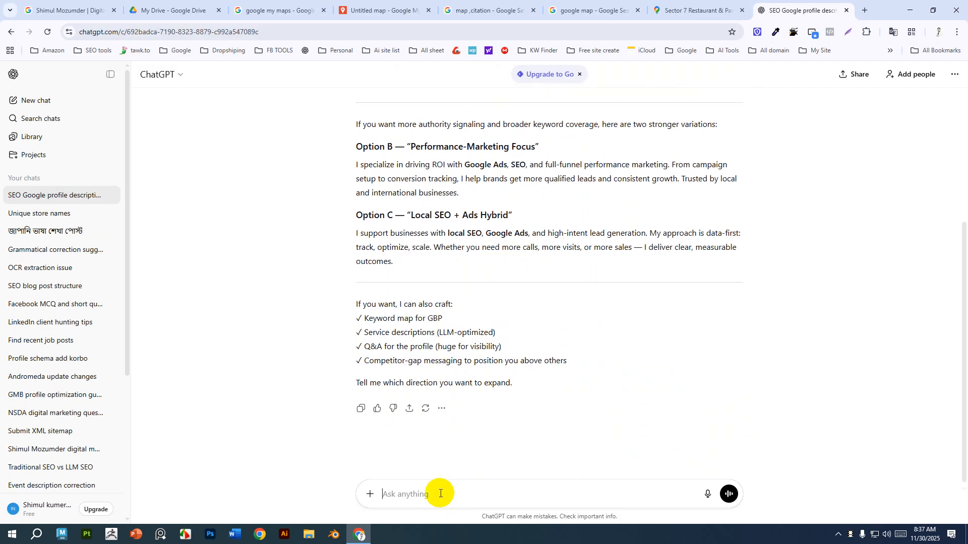
pyautogui.write('Write some more detaiuls')
pyautogui.press('BackSpace')
pyautogui.press('BackSpace')
pyautogui.press('BackSpace')
pyautogui.write('ls')
pyautogui.press('Return')
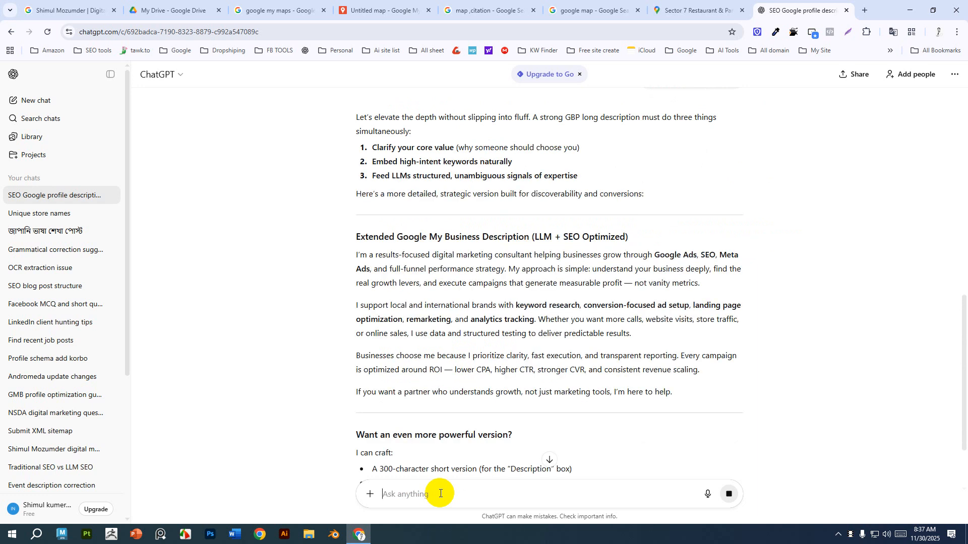
# Copy the extended LLM + SEO optimized description and paste it into the My Maps marker's description.
pyautogui.scroll(-3, 403, 458)
pyautogui.scroll(3, 407, 454)
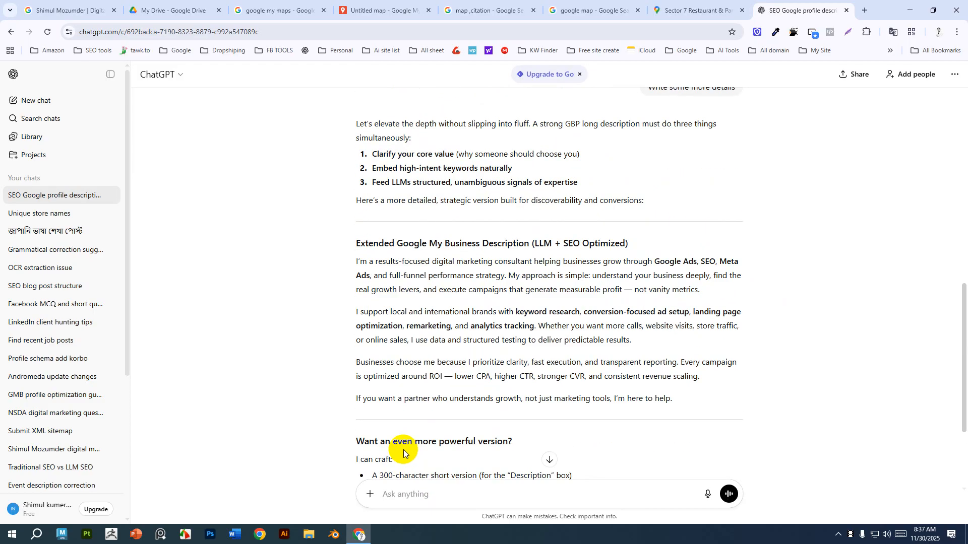
pyautogui.moveTo(675, 399); pyautogui.dragTo(355, 263)
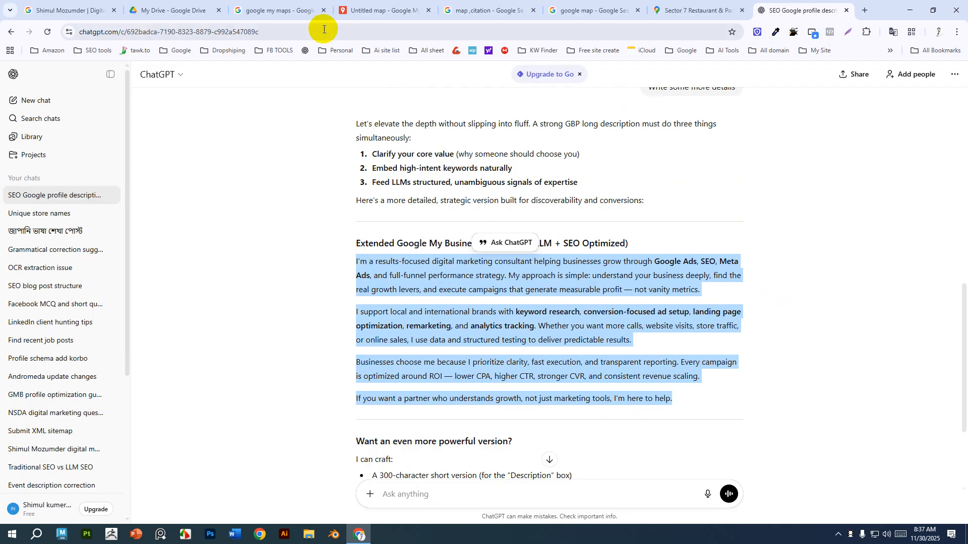
pyautogui.click(379, 9)
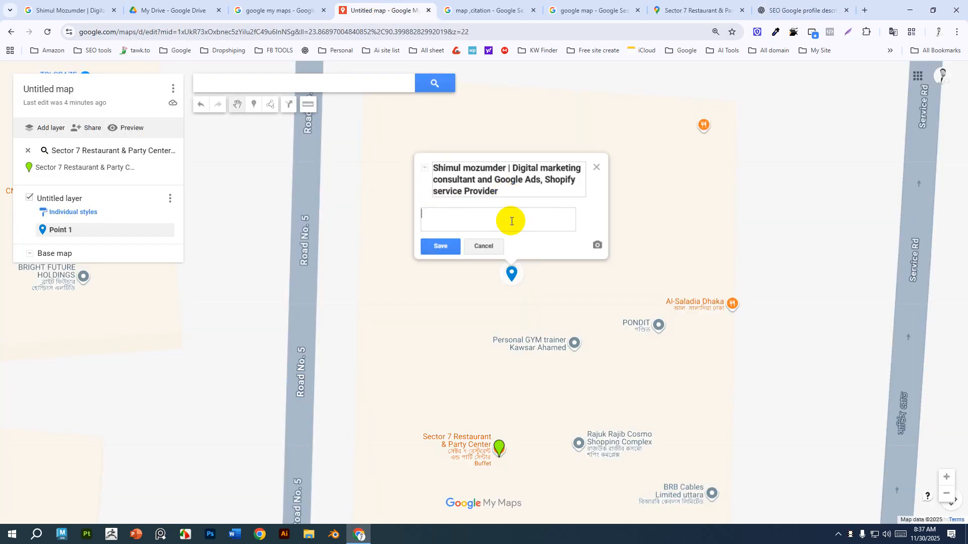
pyautogui.hotkey('ctrl', 'v')
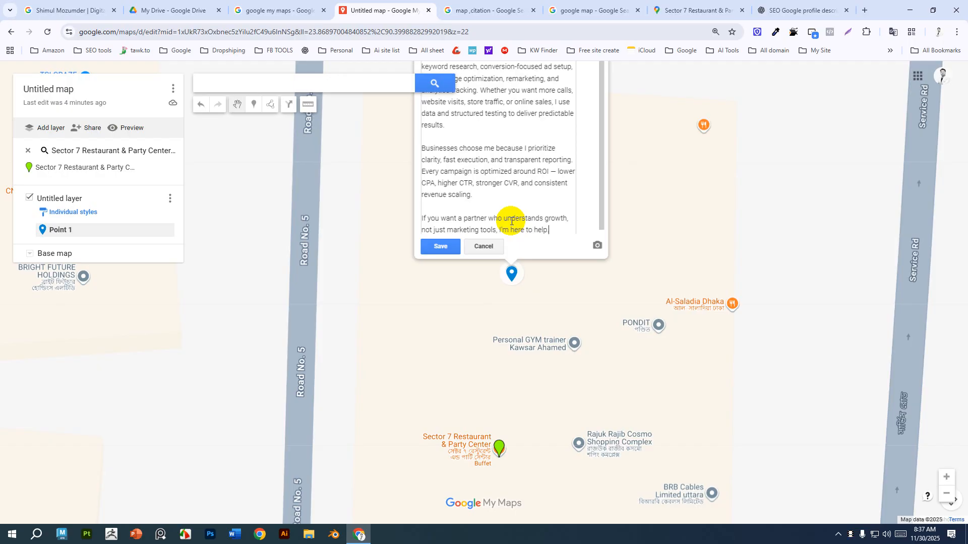
# Scroll through and review the pasted description in the marker's edit box.
pyautogui.scroll(1, 519, 170)
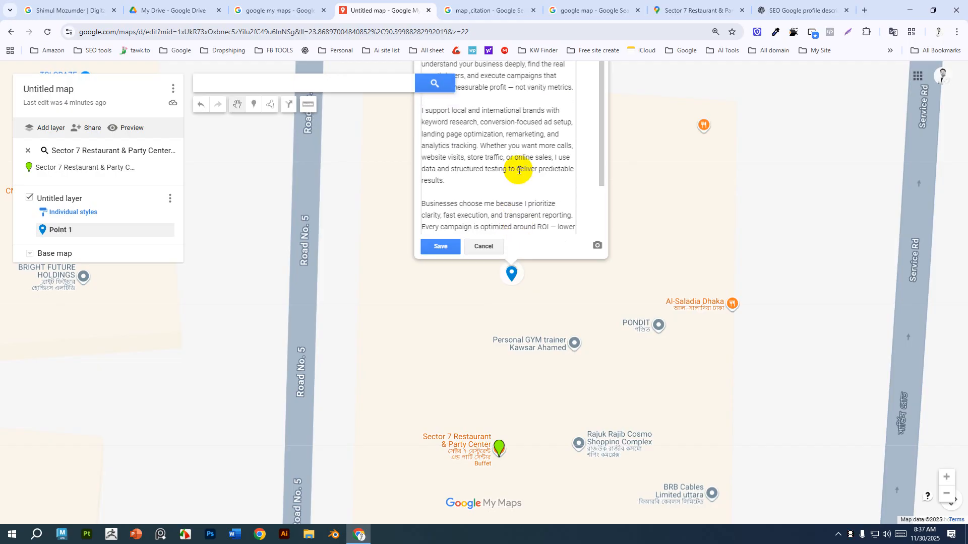
pyautogui.scroll(-1, 519, 171)
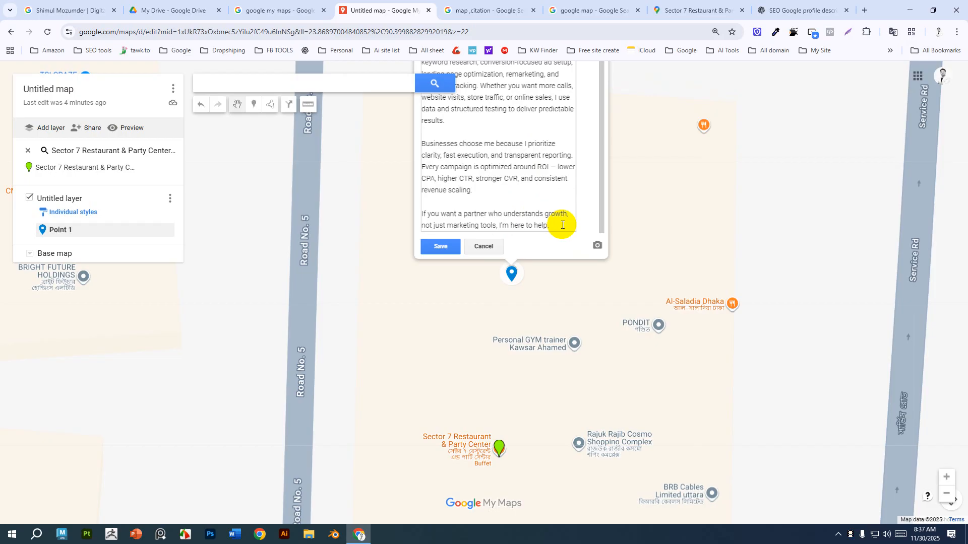
pyautogui.press('Return')
pyautogui.click(550, 252)
pyautogui.click(525, 347)
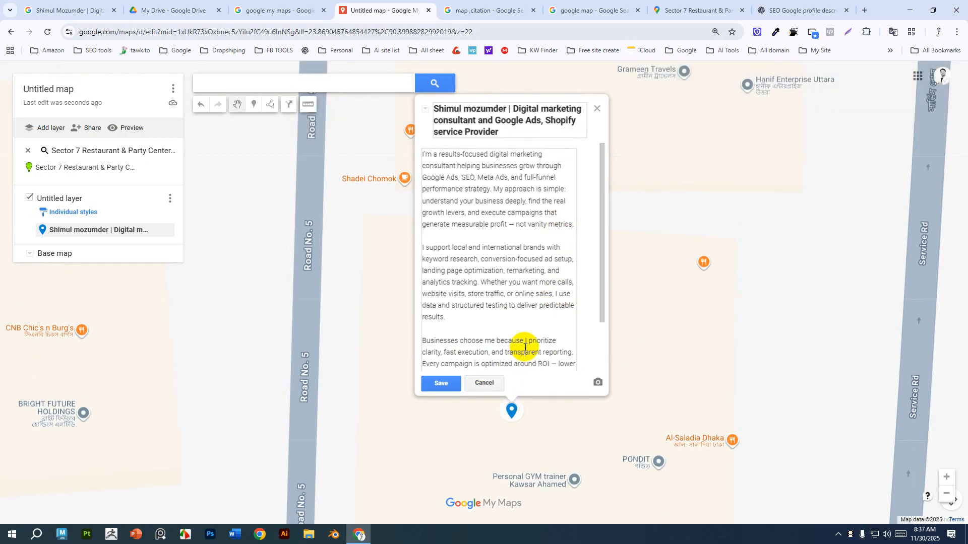
pyautogui.scroll(-1, 525, 347)
pyautogui.click(568, 357)
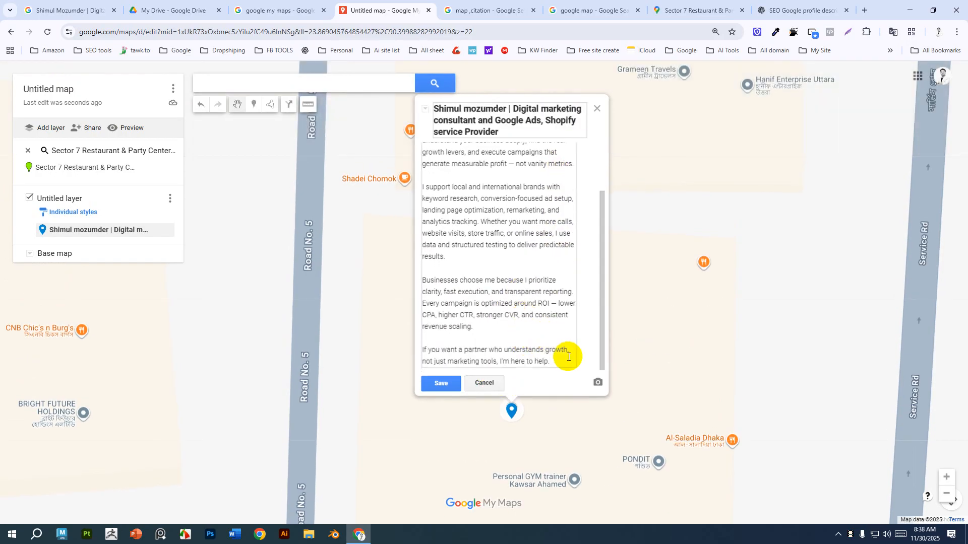
# Append contact lines with the business phone number and e-mail address to the description and save the marker.
pyautogui.press('Return')
pyautogui.press('Return')
pyautogui.press('Return')
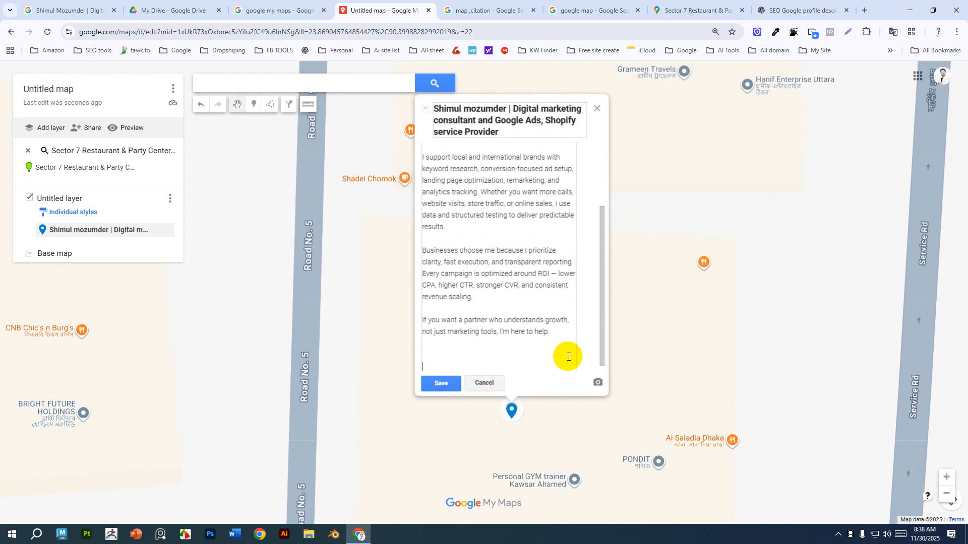
pyautogui.click(450, 355)
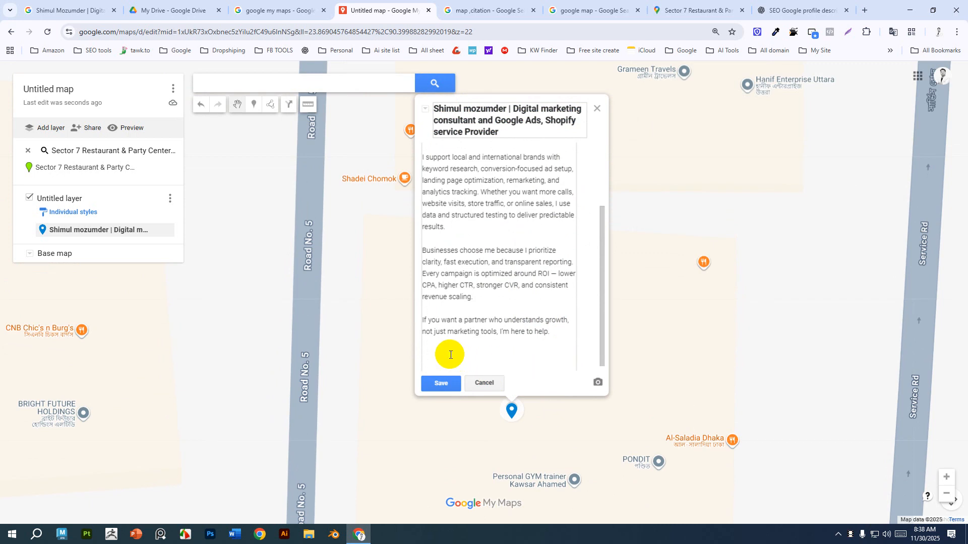
pyautogui.press('Return')
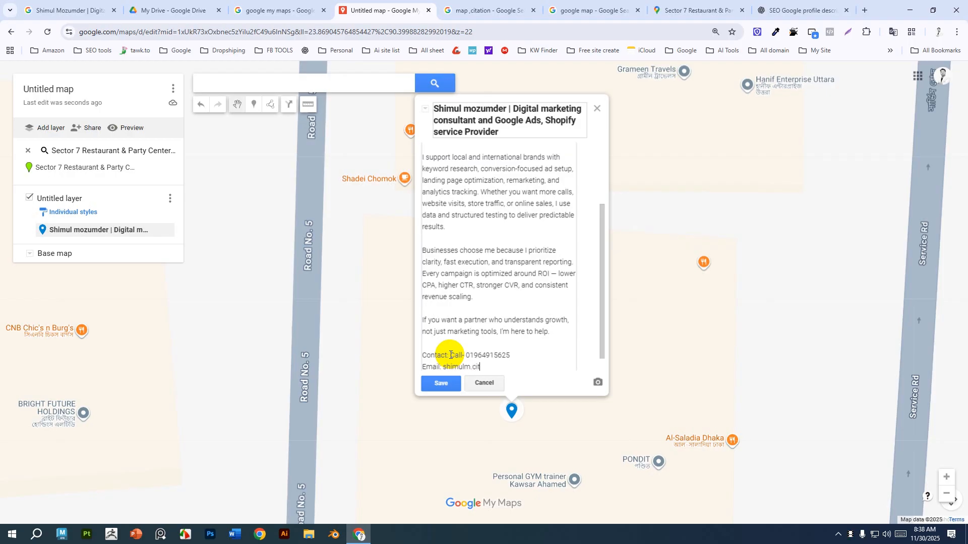
pyautogui.click(447, 383)
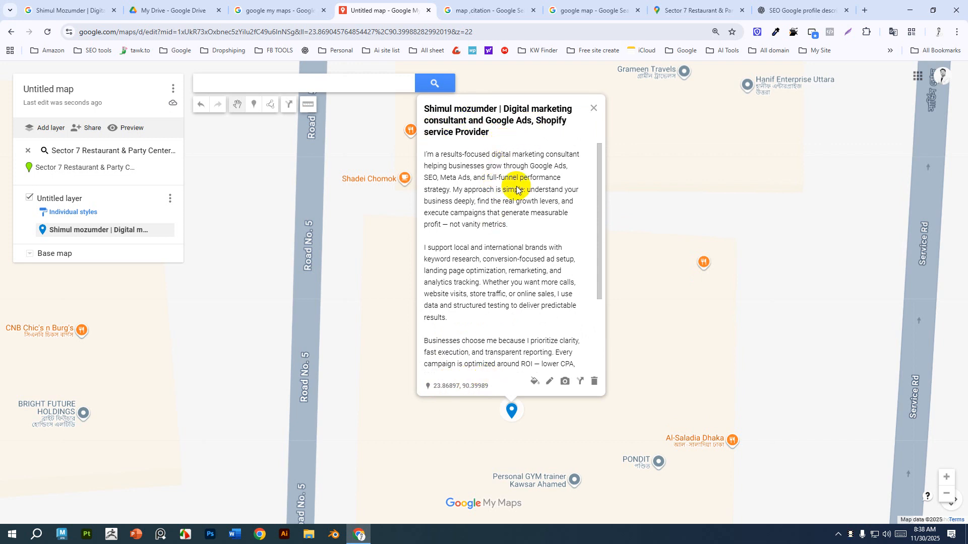
# Try to upload an image for the marker by browsing the Downloads folder, then close the dialogs.
pyautogui.click(564, 383)
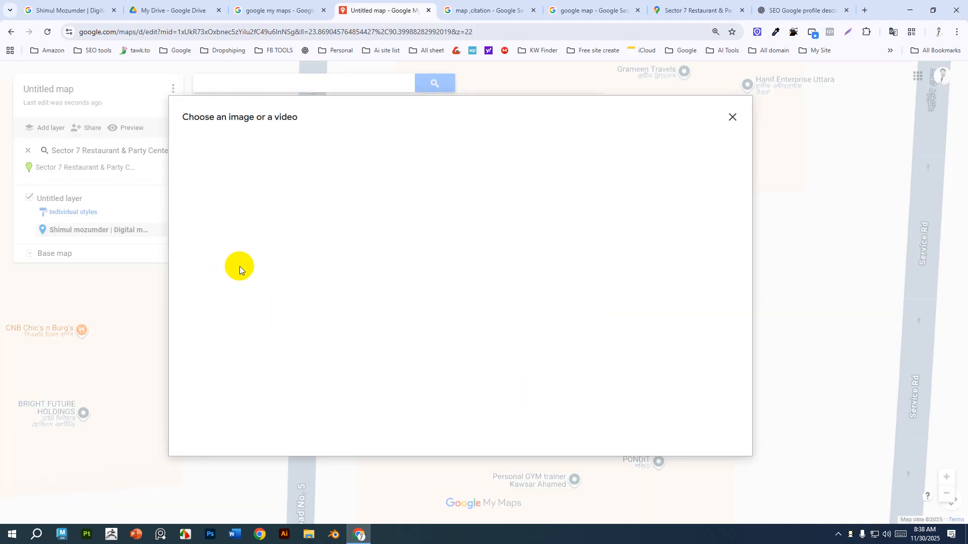
pyautogui.click(297, 151)
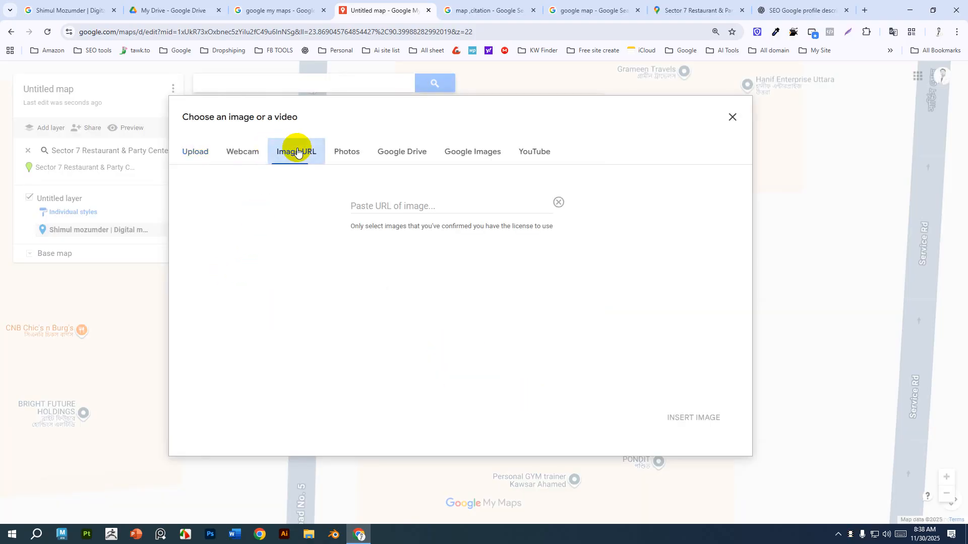
pyautogui.click(192, 152)
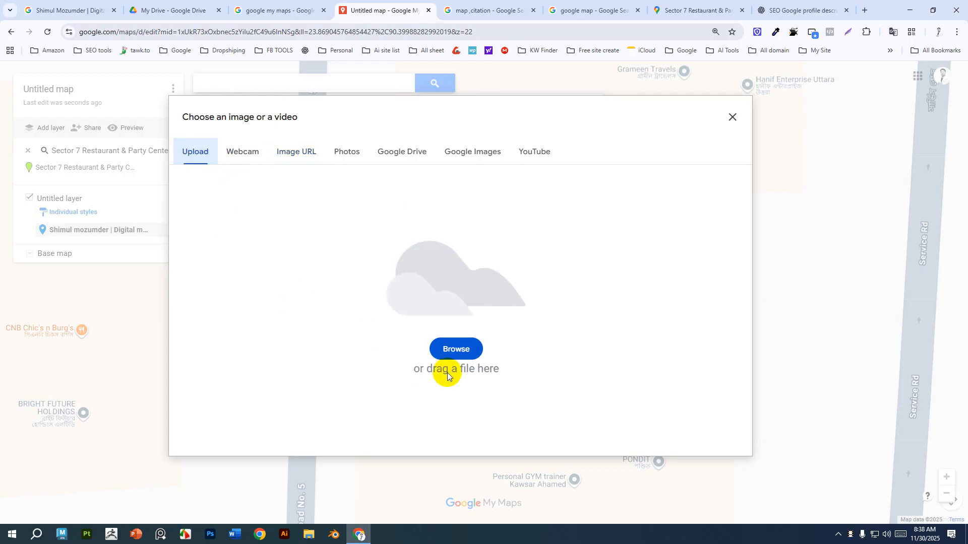
pyautogui.click(454, 348)
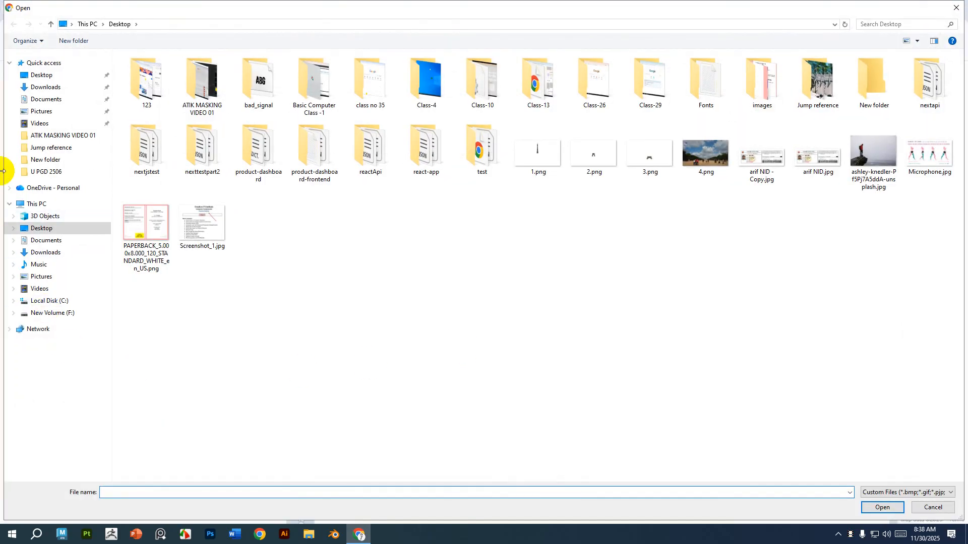
pyautogui.click(50, 86)
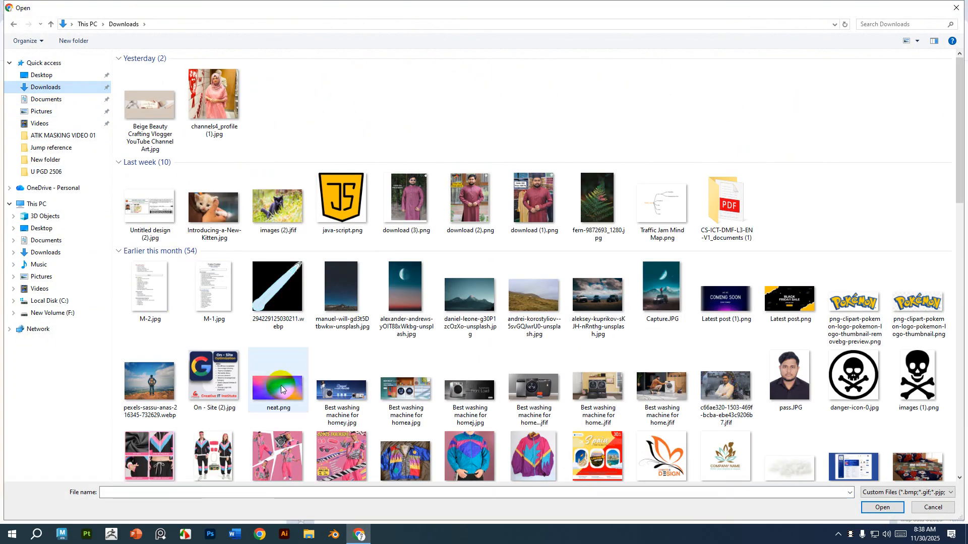
pyautogui.scroll(-5, 341, 381)
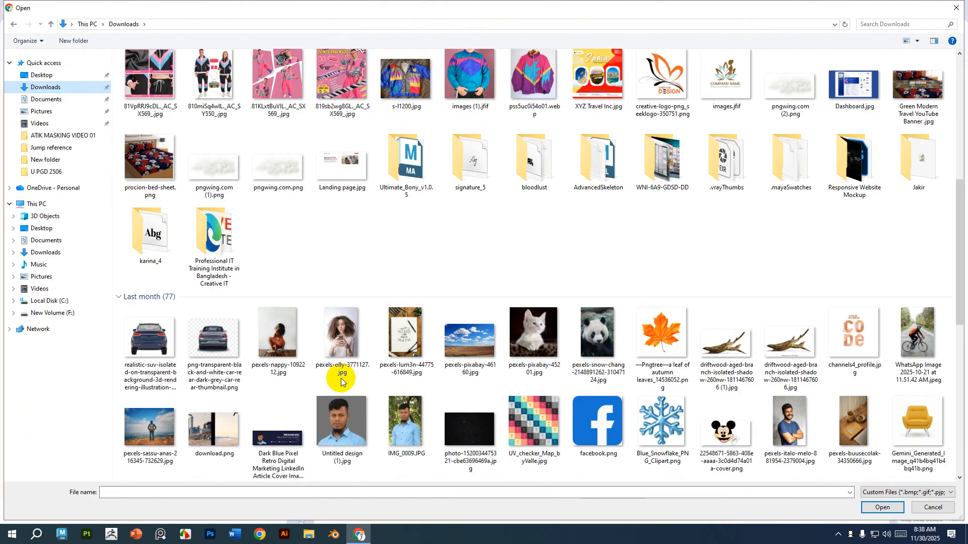
pyautogui.scroll(-3, 342, 382)
pyautogui.scroll(-15, 341, 382)
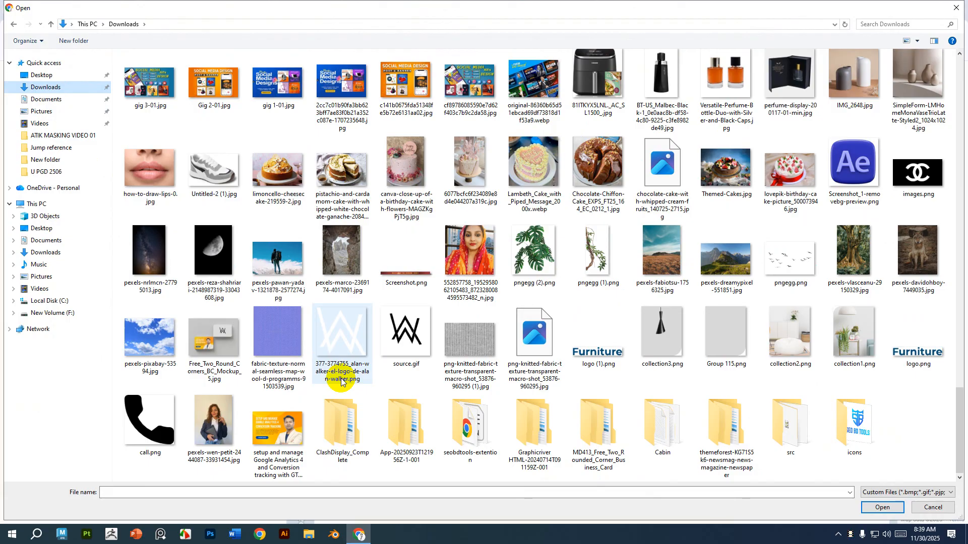
pyautogui.scroll(20, 341, 381)
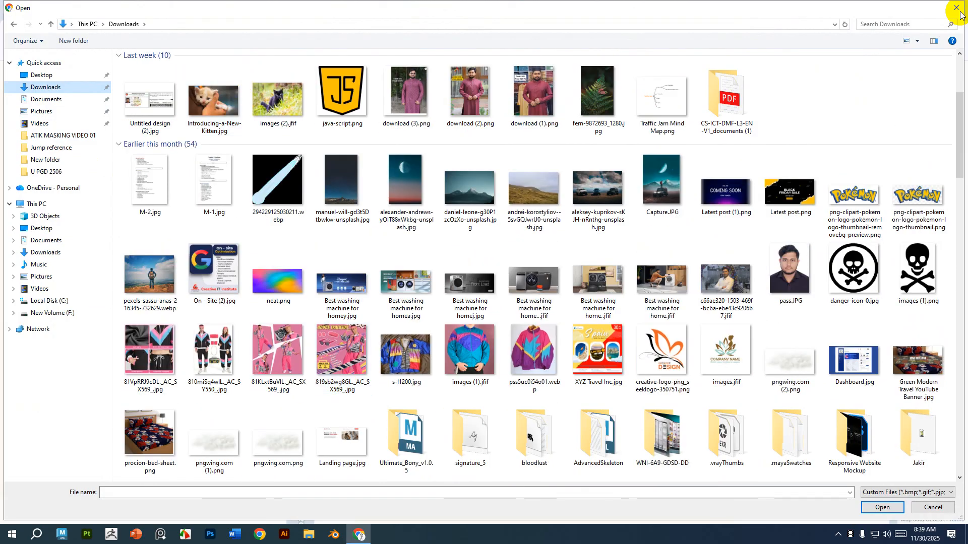
pyautogui.click(958, 10)
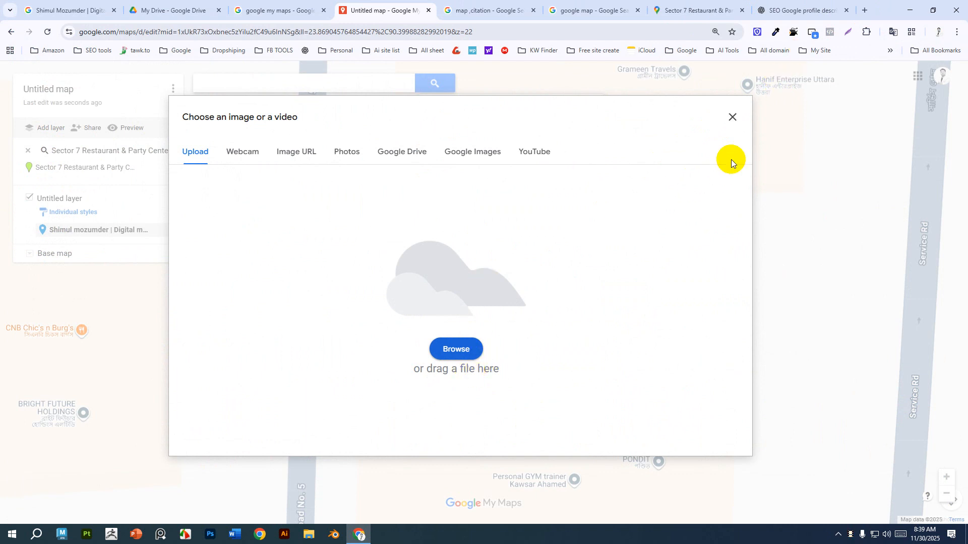
pyautogui.click(810, 218)
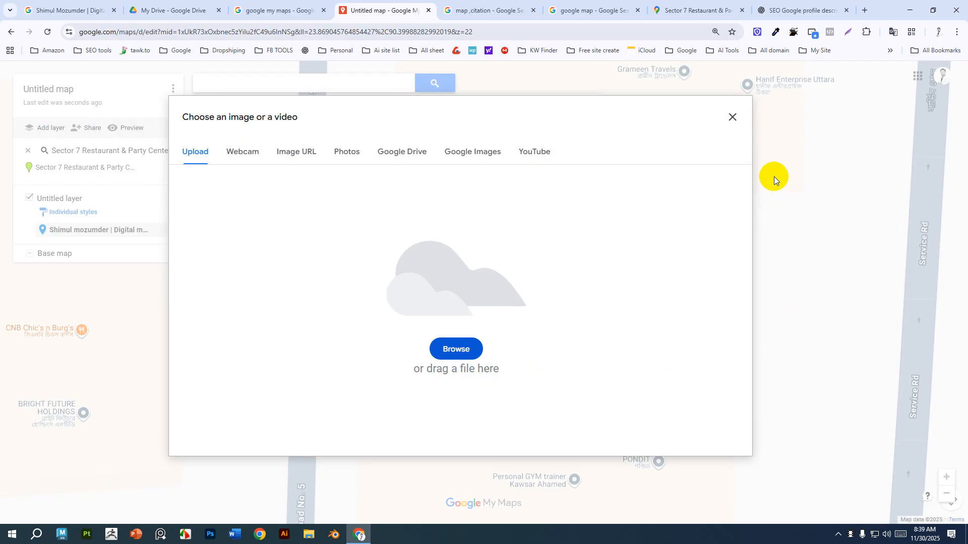
pyautogui.click(742, 119)
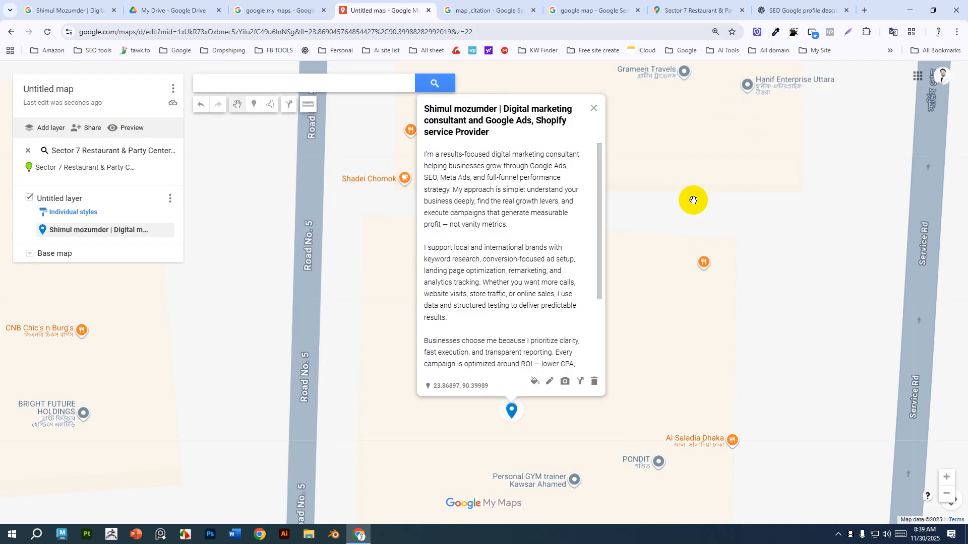
# Open a new tab and search Google for the consultant's name with Digital marketer.
pyautogui.click(864, 11)
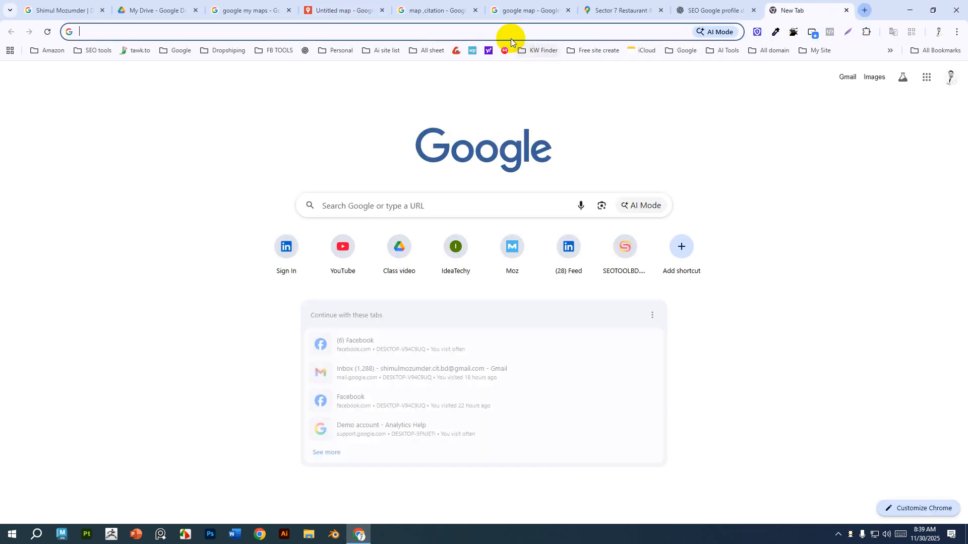
pyautogui.click(510, 27)
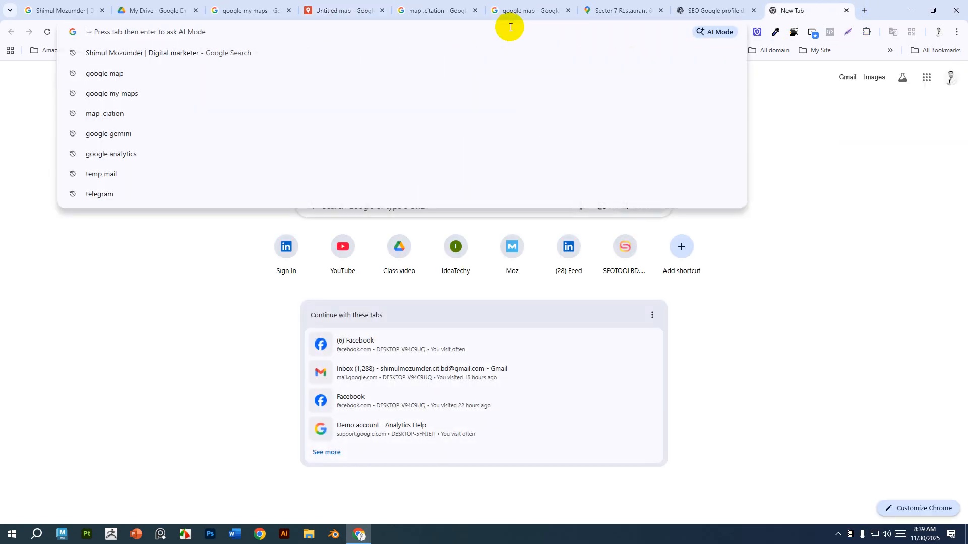
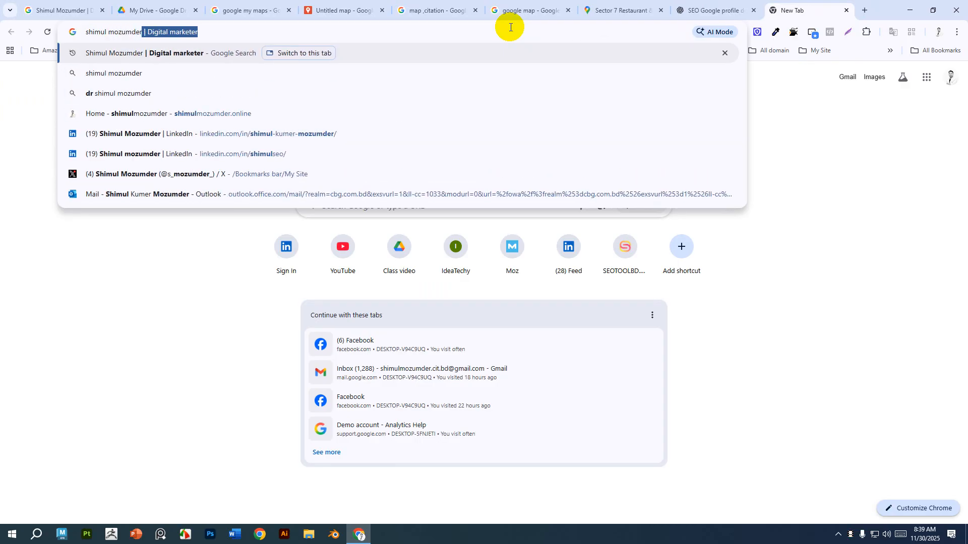
pyautogui.press('Return')
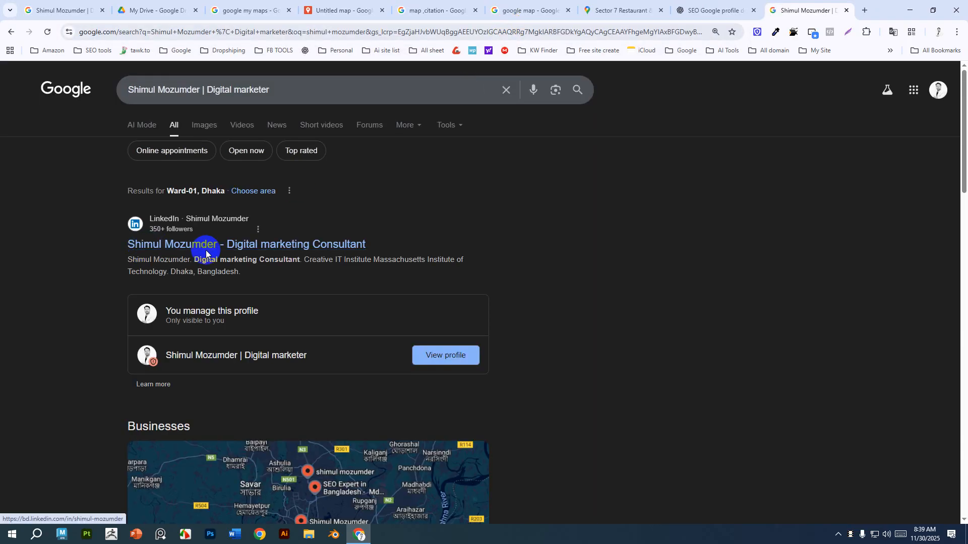
# Switch to image results, select the LinkedIn profile photo and open the image in a new tab.
pyautogui.click(208, 127)
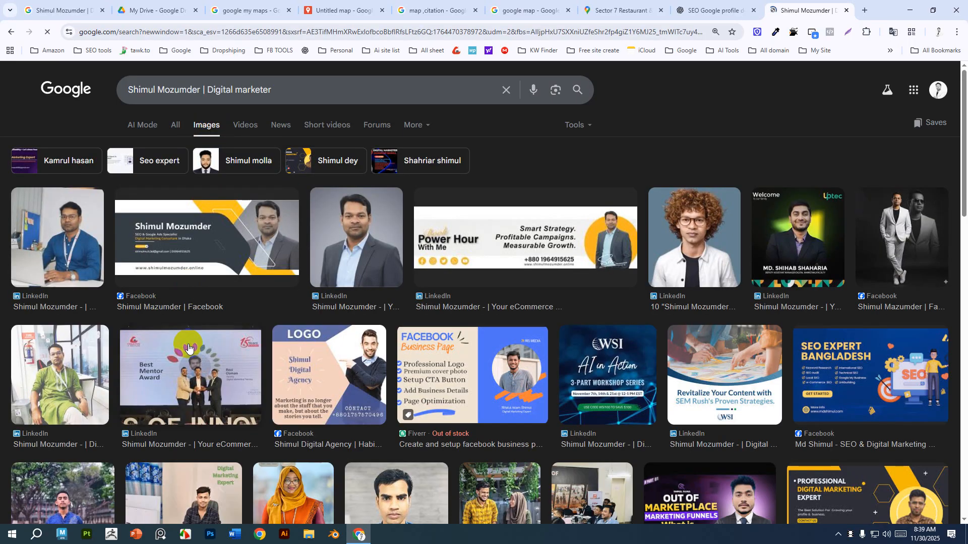
pyautogui.click(371, 246)
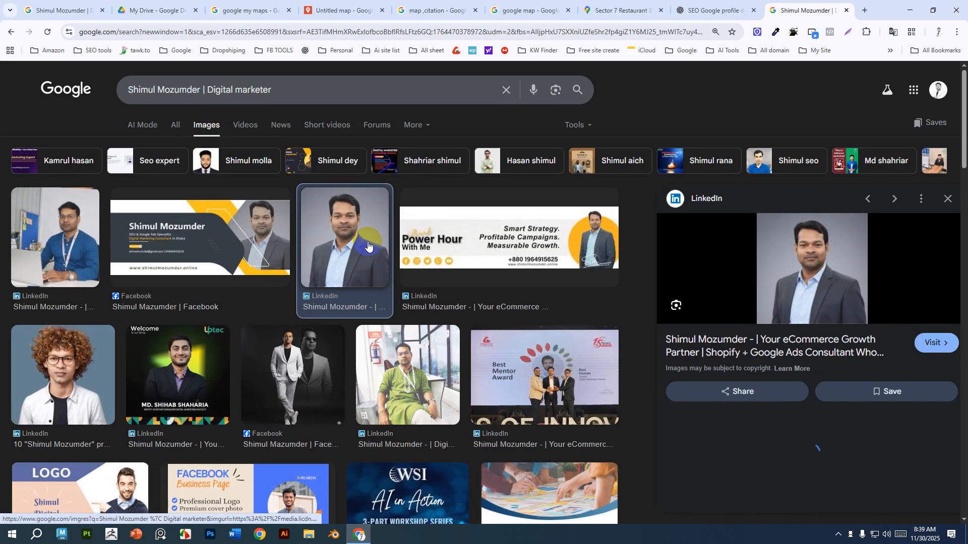
pyautogui.rightClick(794, 270)
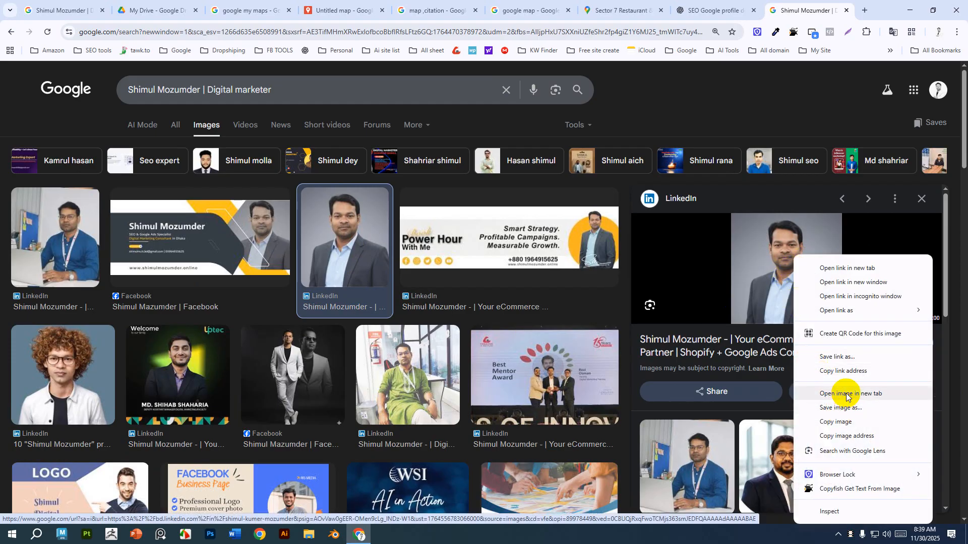
pyautogui.click(846, 394)
# Save the opened profile photo to the Downloads folder.
pyautogui.click(805, 9)
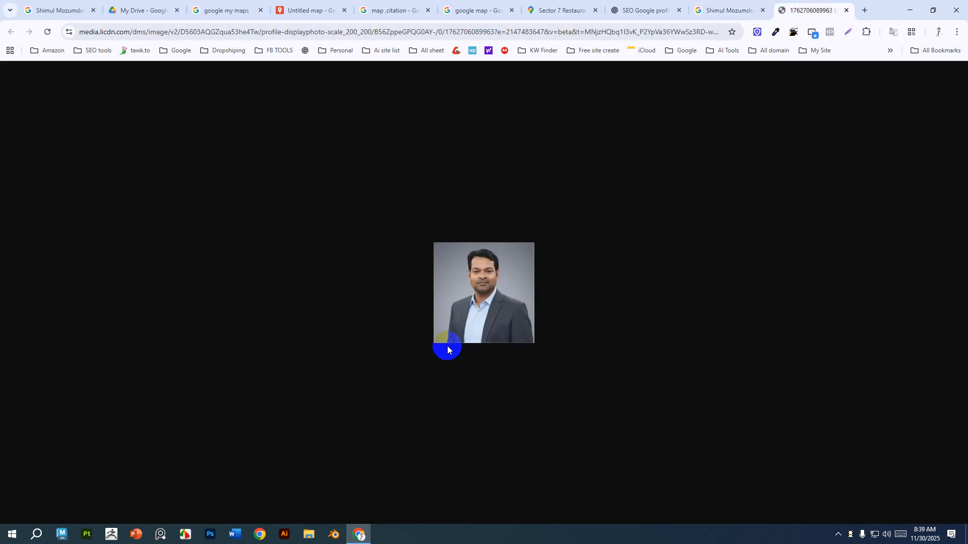
pyautogui.rightClick(473, 294)
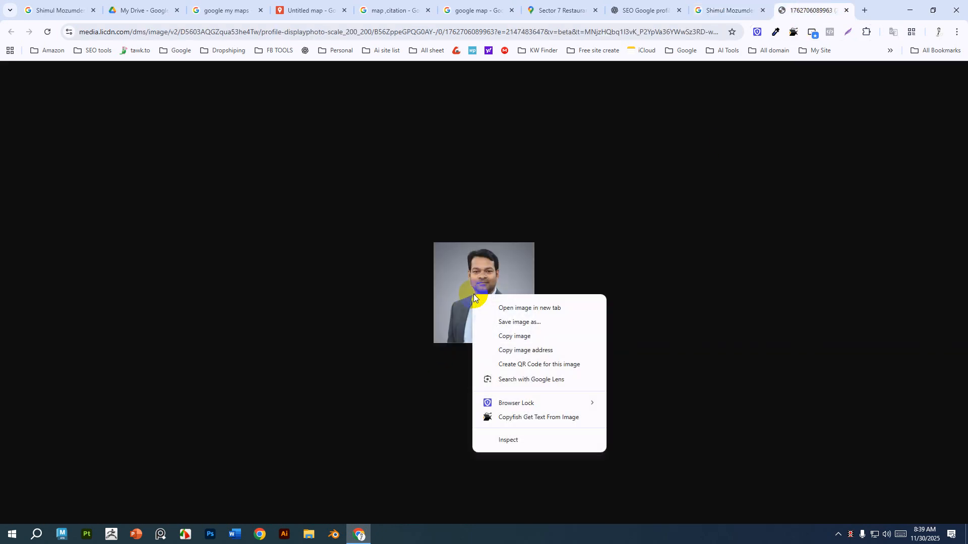
pyautogui.click(537, 322)
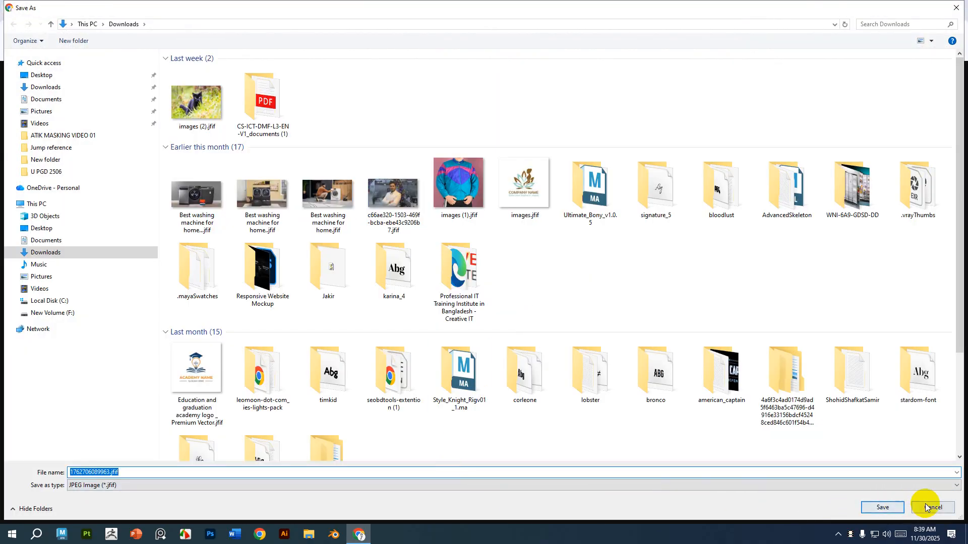
pyautogui.click(883, 507)
# Return to the image results and browse other profile photos.
pyautogui.click(724, 4)
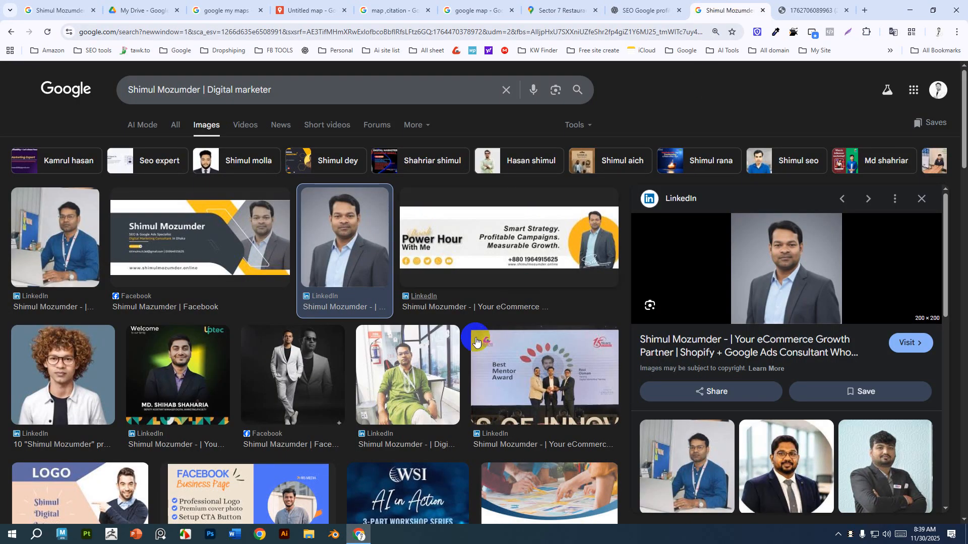
pyautogui.scroll(-2, 461, 351)
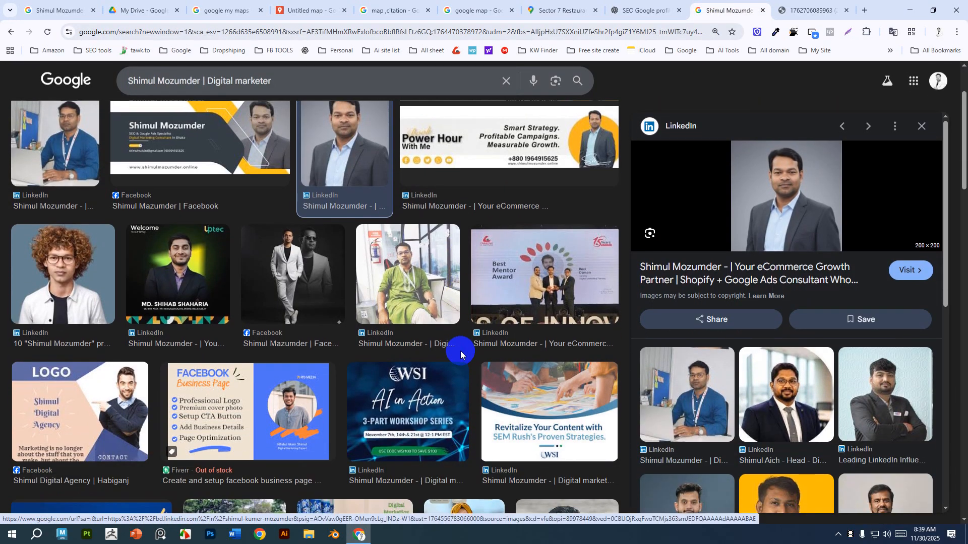
pyautogui.scroll(2, 461, 351)
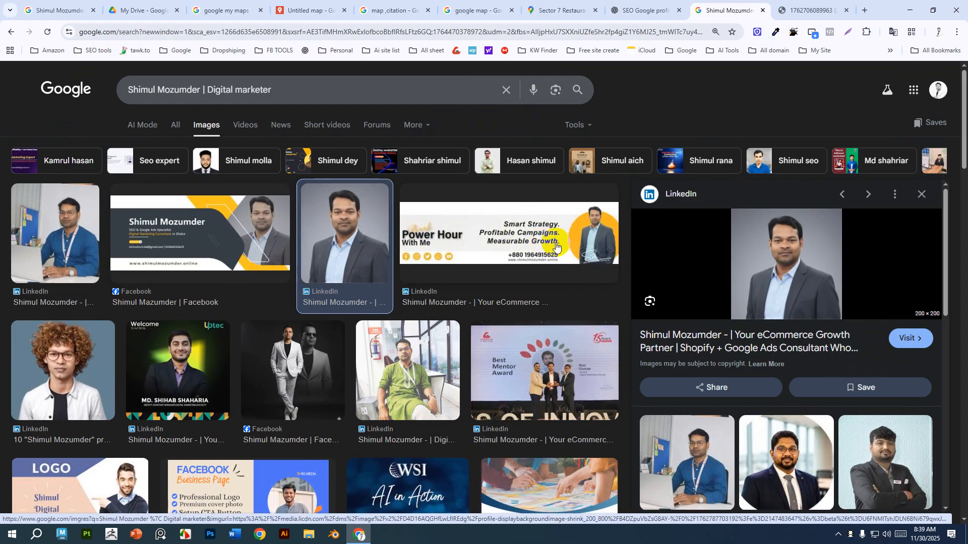
pyautogui.click(540, 264)
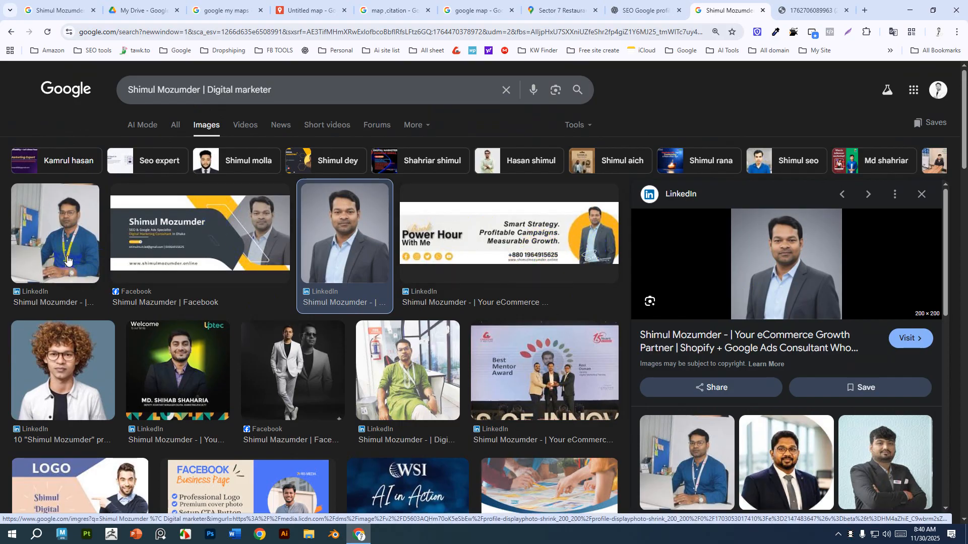
pyautogui.click(49, 227)
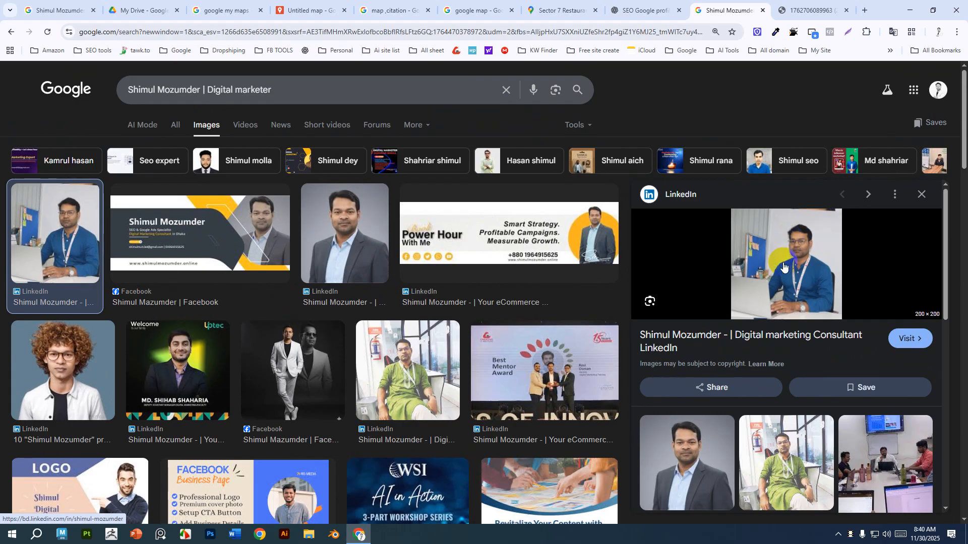
# Save the LinkedIn suit profile photo to the Downloads folder as a .jpg file.
pyautogui.click(706, 458)
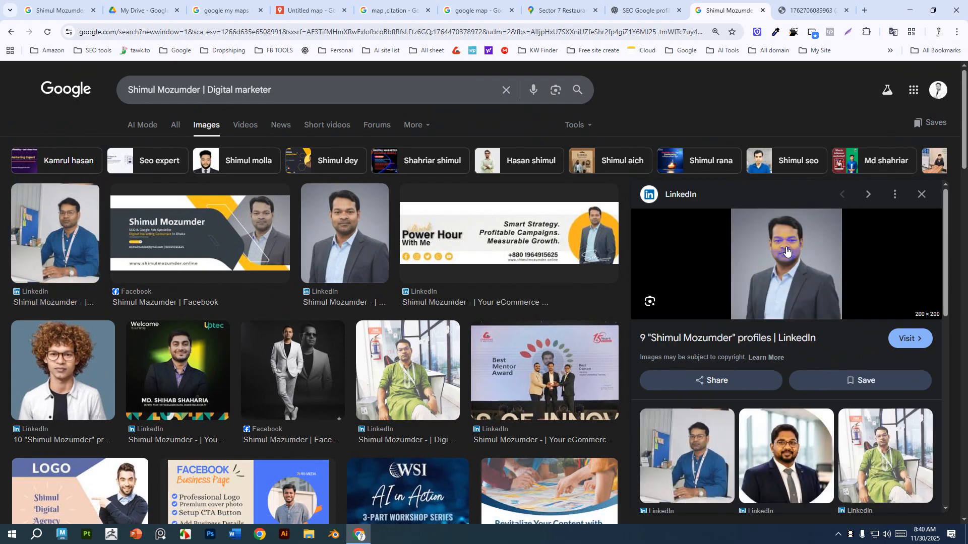
pyautogui.rightClick(787, 275)
pyautogui.click(832, 400)
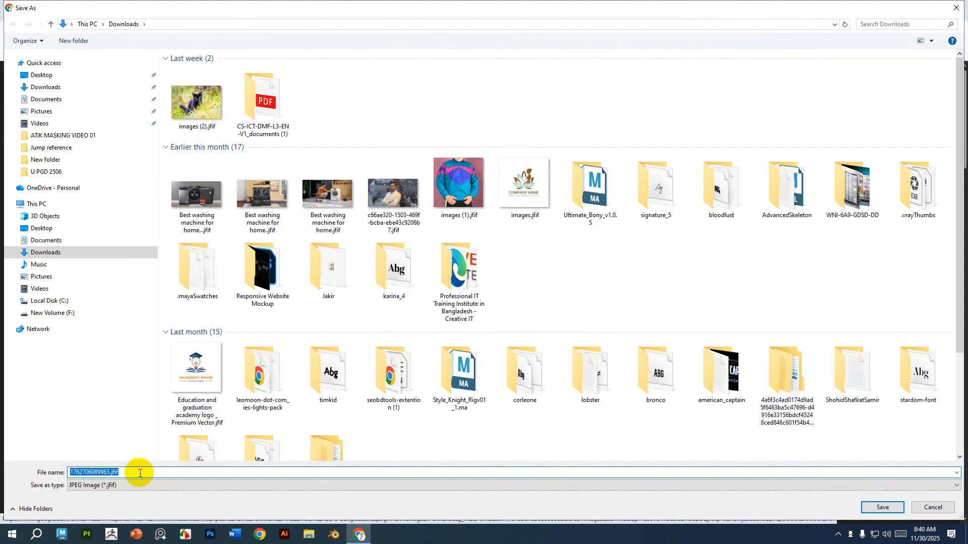
pyautogui.click(140, 473)
pyautogui.press('BackSpace')
pyautogui.press('BackSpace')
pyautogui.write('pg')
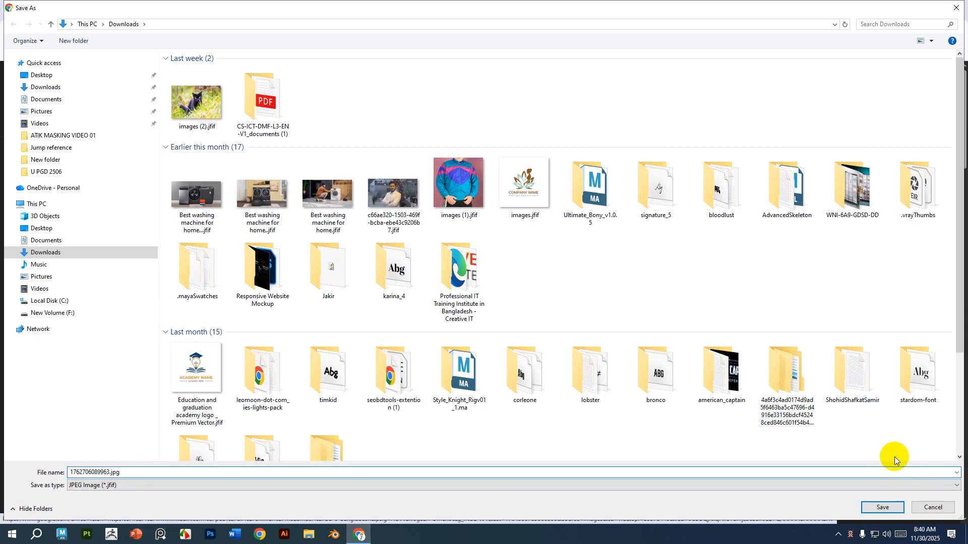
pyautogui.click(889, 509)
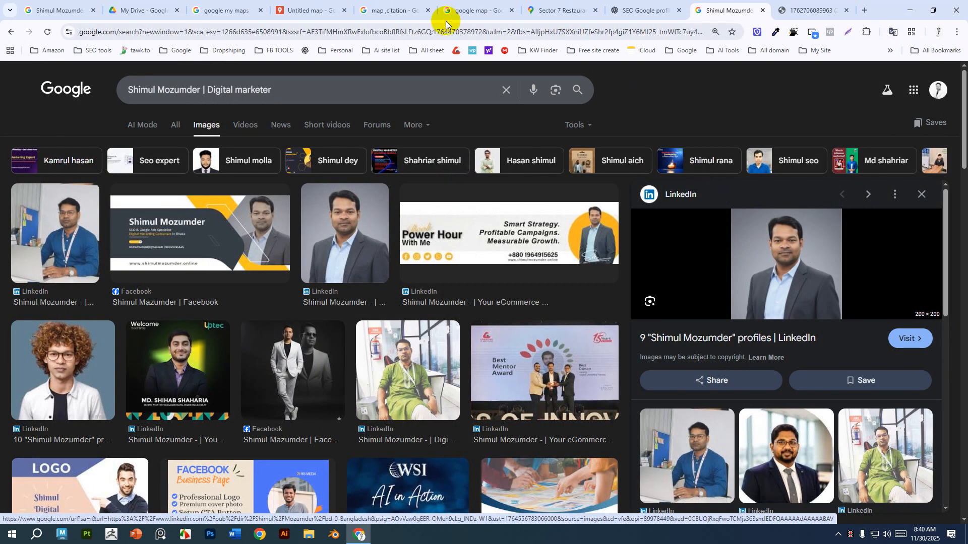
# Upload the saved profile photo from Downloads to the map marker and save the marker.
pyautogui.click(304, 9)
pyautogui.click(565, 382)
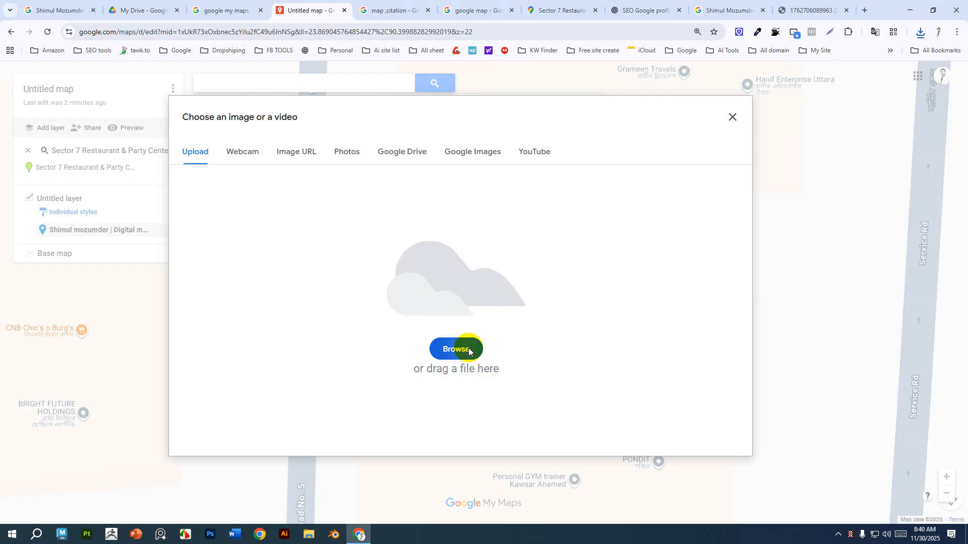
pyautogui.click(464, 349)
pyautogui.click(36, 87)
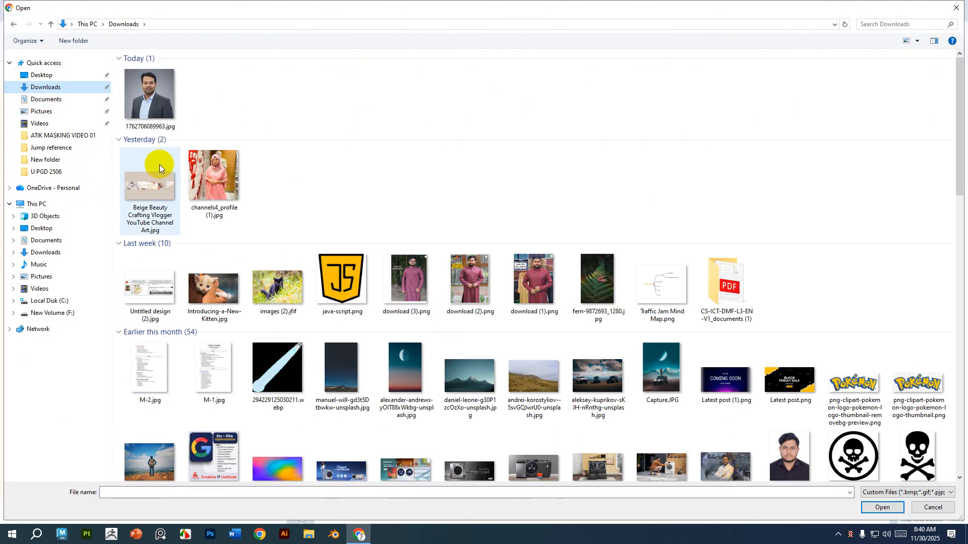
pyautogui.click(883, 507)
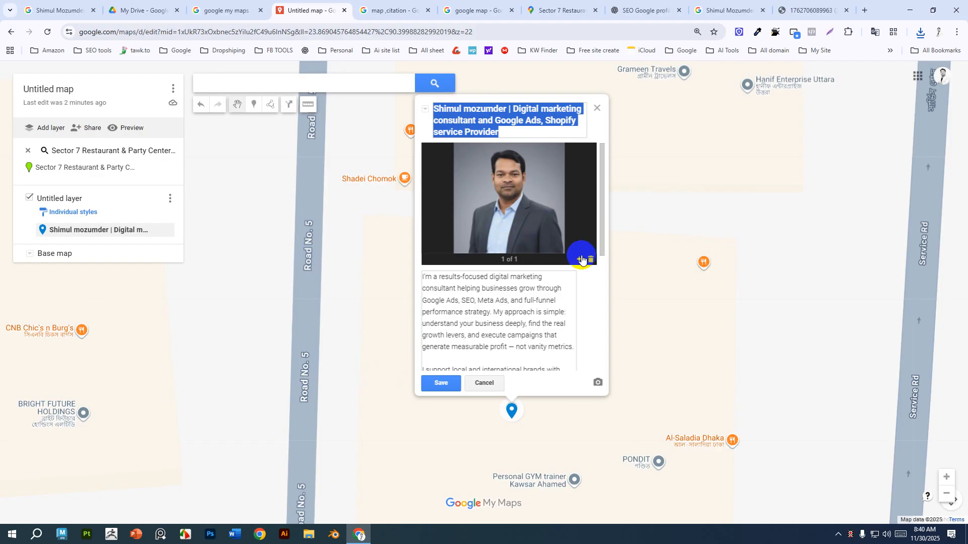
pyautogui.click(440, 384)
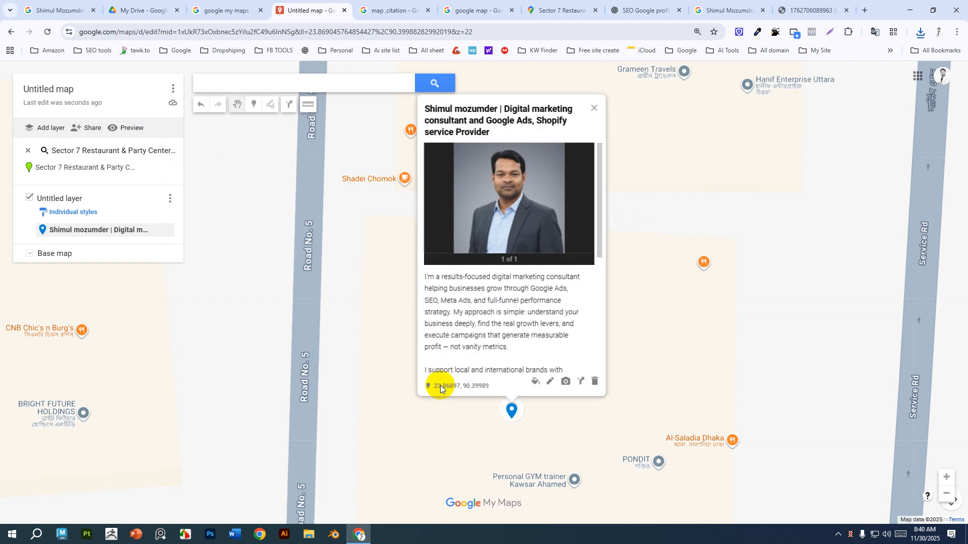
# Inspect the restaurant place and the marker's popup on the map, selecting the marker's coordinates.
pyautogui.click(594, 112)
pyautogui.scroll(-2, 515, 379)
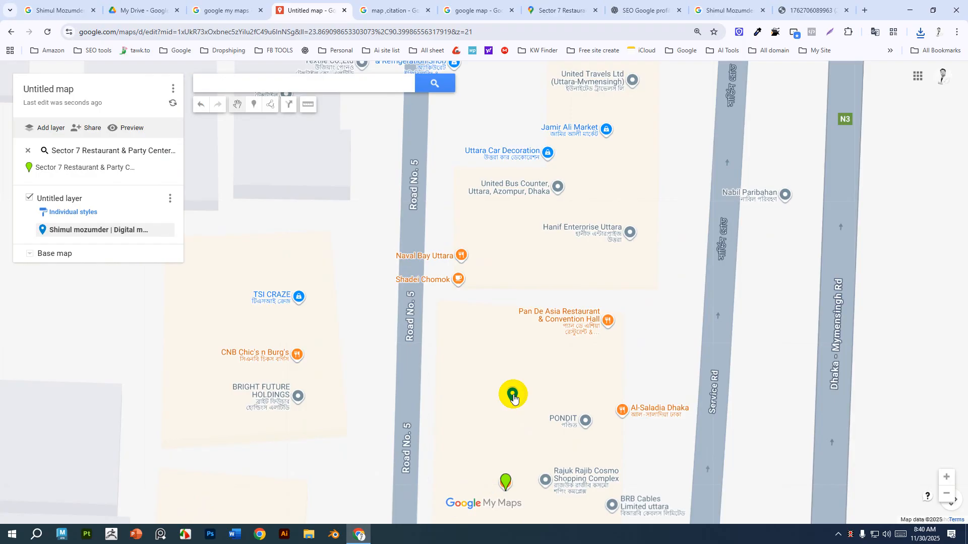
pyautogui.click(506, 482)
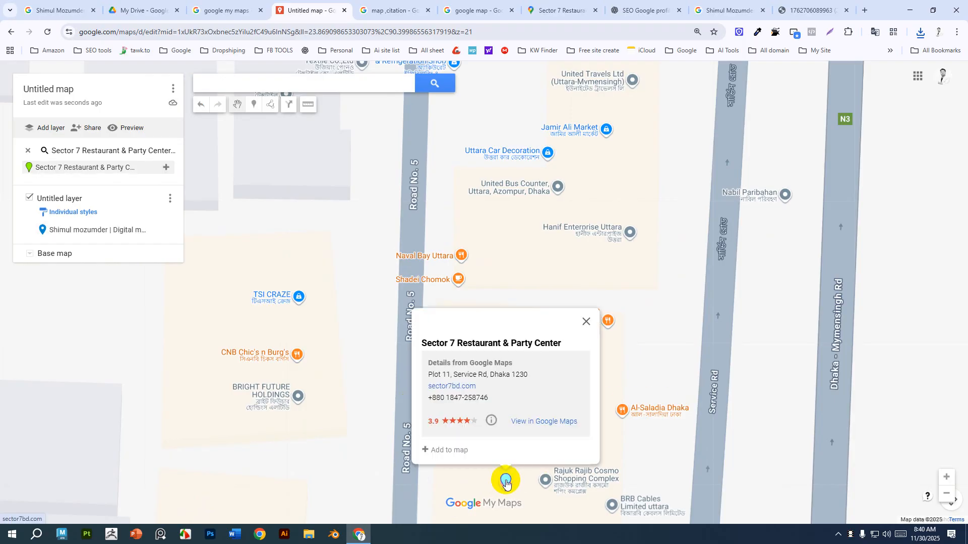
pyautogui.click(97, 232)
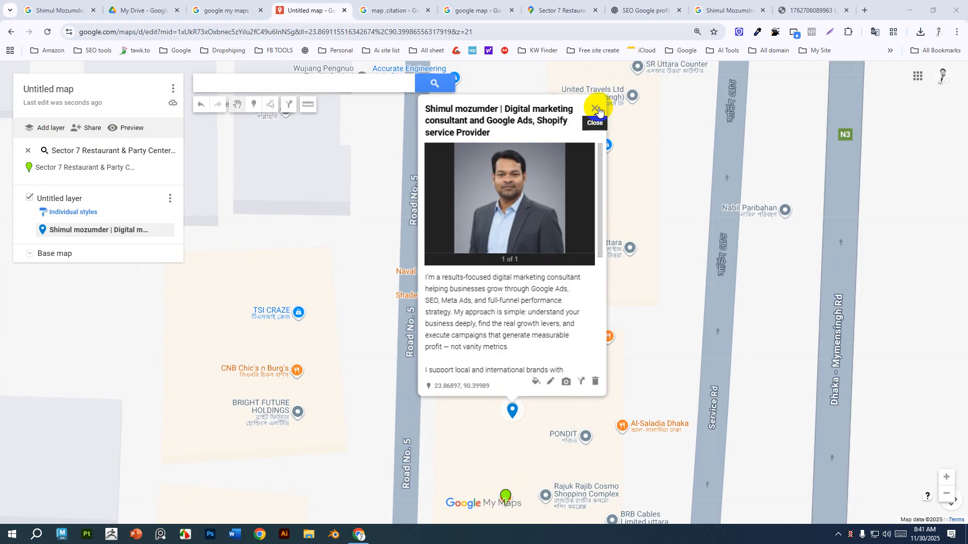
pyautogui.click(594, 110)
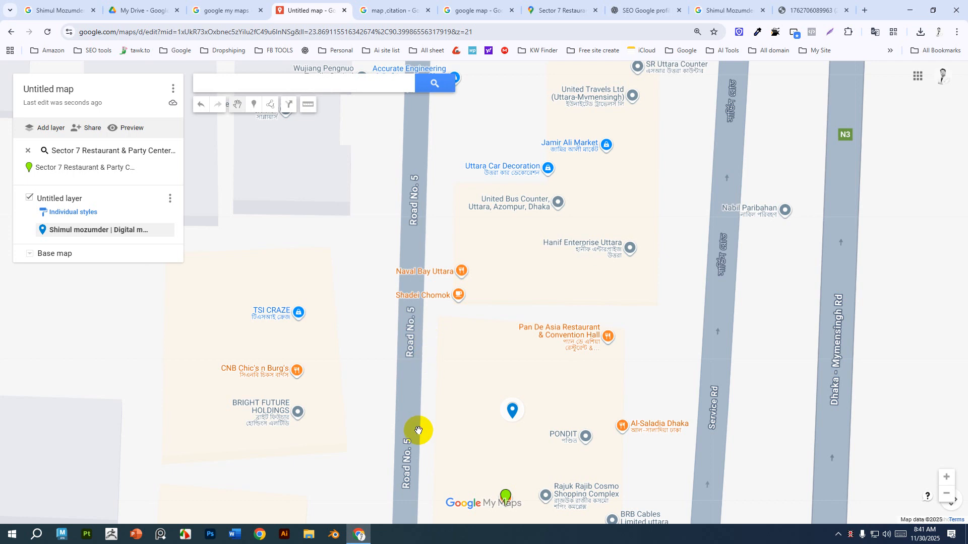
pyautogui.click(512, 411)
pyautogui.moveTo(495, 387)
pyautogui.mouseDown()
pyautogui.moveTo(446, 386)
pyautogui.moveTo(489, 388)
pyautogui.mouseUp()
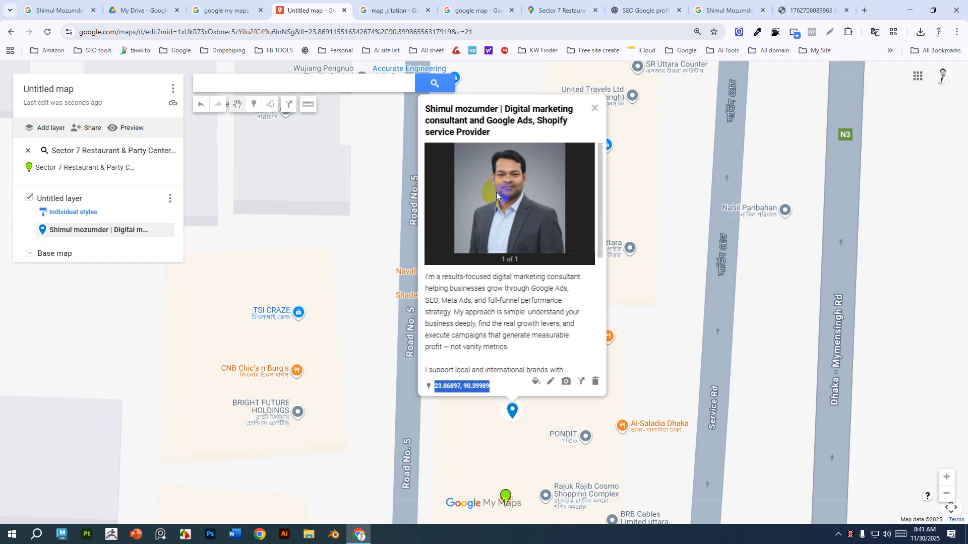
# Search Google for circle generator and open the ScottMurray Circle Generator page.
pyautogui.click(479, 10)
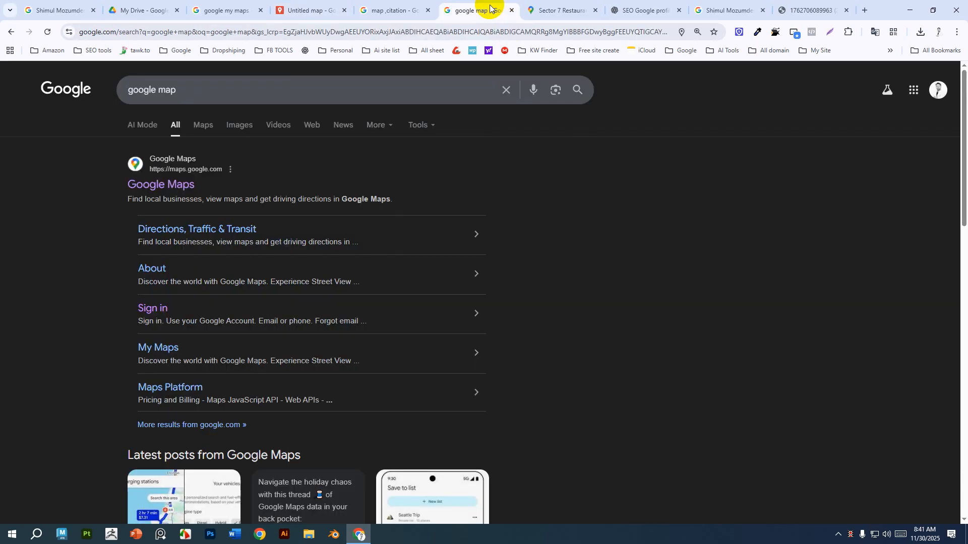
pyautogui.click(359, 33)
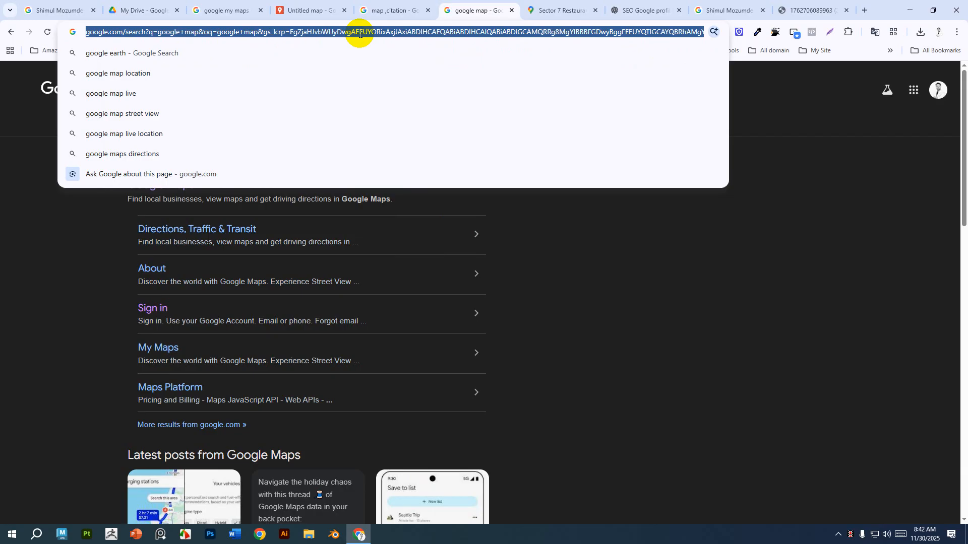
pyautogui.write('cir')
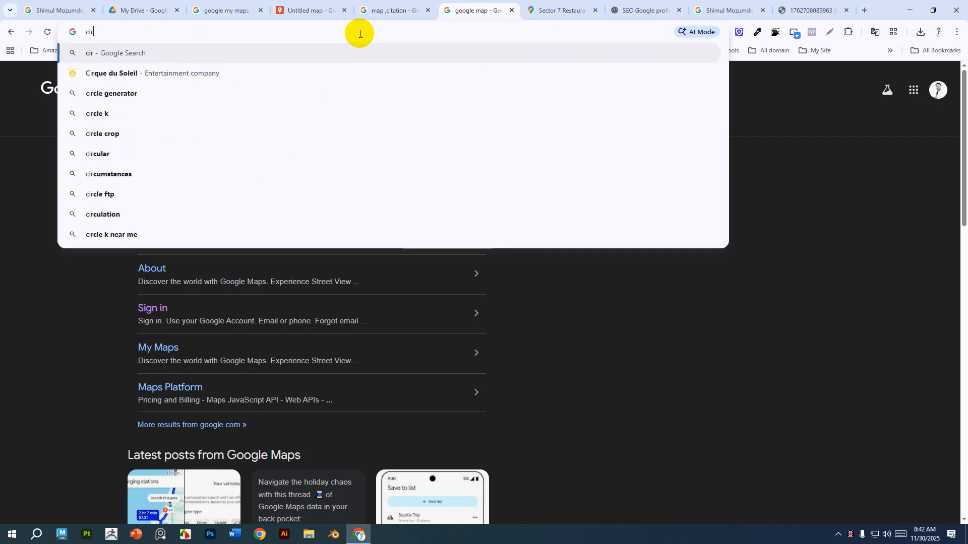
pyautogui.write('cle generator')
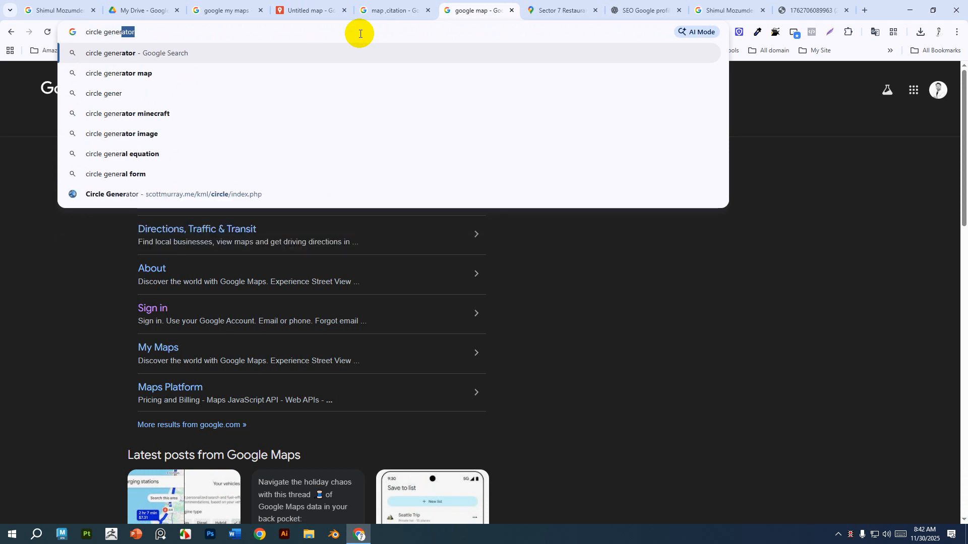
pyautogui.press('Return')
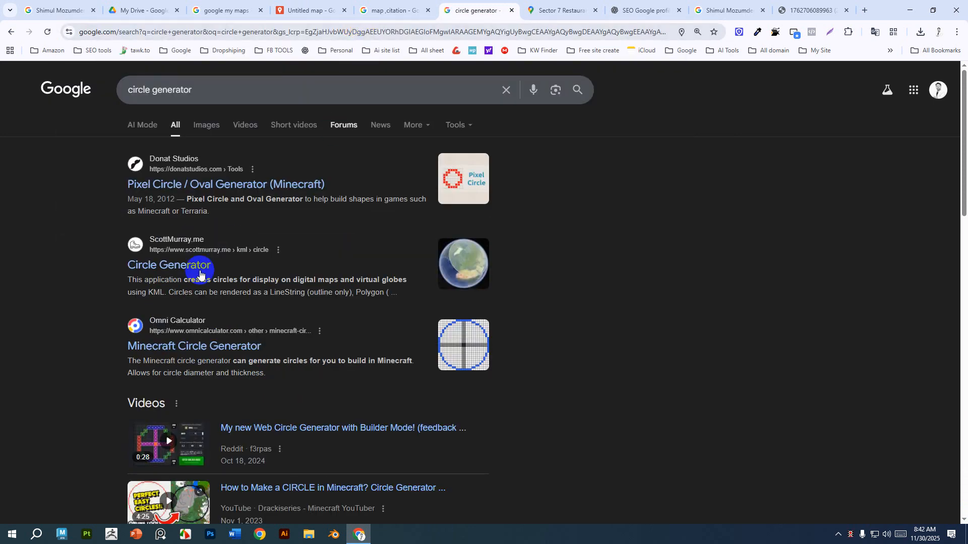
pyautogui.click(147, 262)
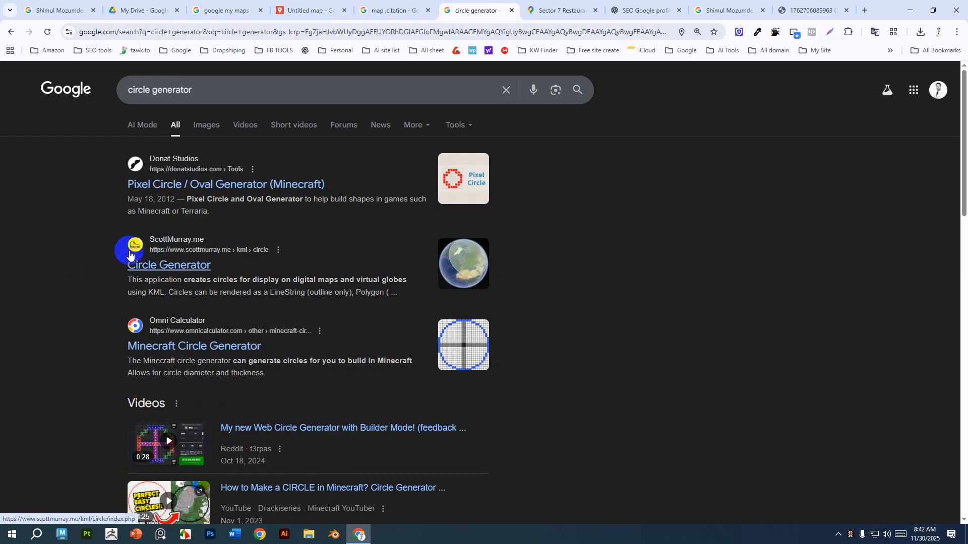
pyautogui.click(166, 271)
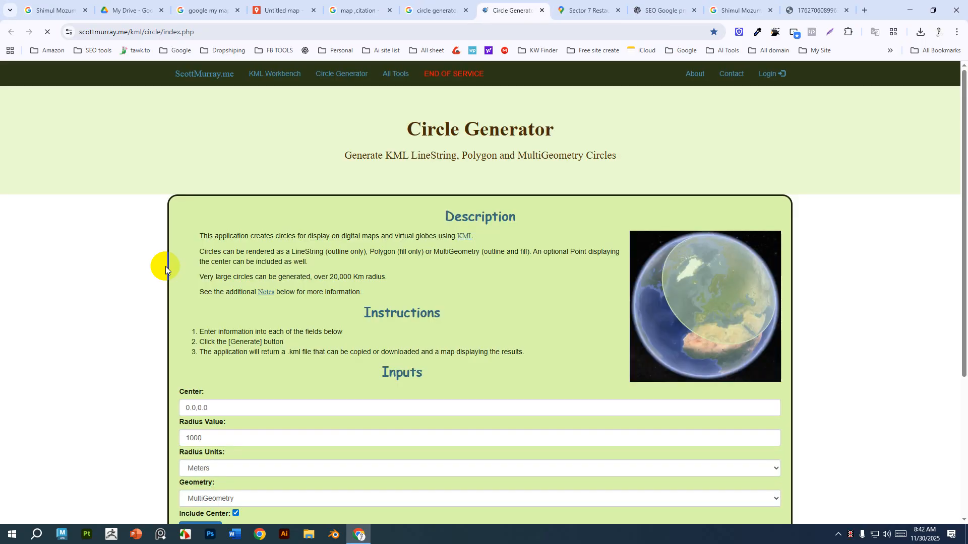
# Try to paste the marker's coordinates into the generator's Center field.
pyautogui.scroll(-3, 192, 379)
pyautogui.click(224, 256)
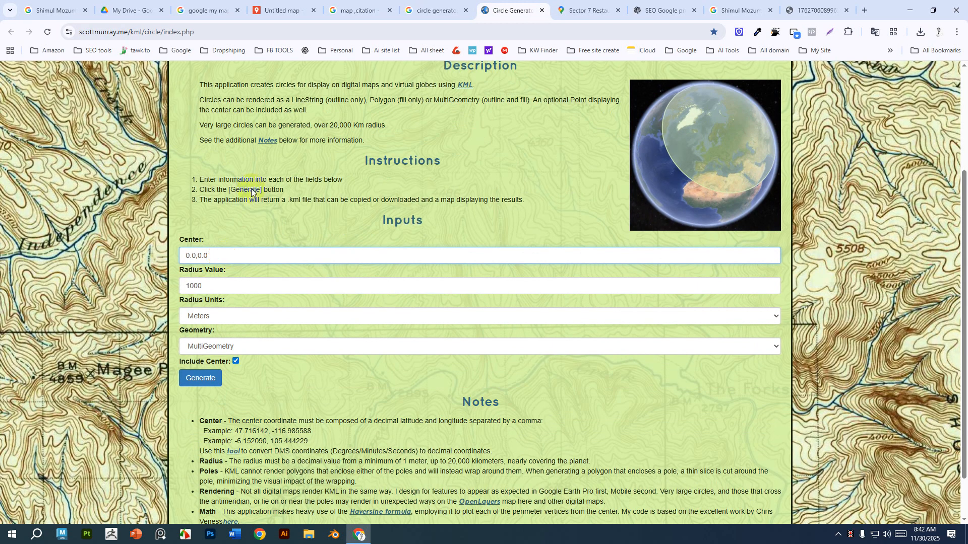
pyautogui.click(282, 10)
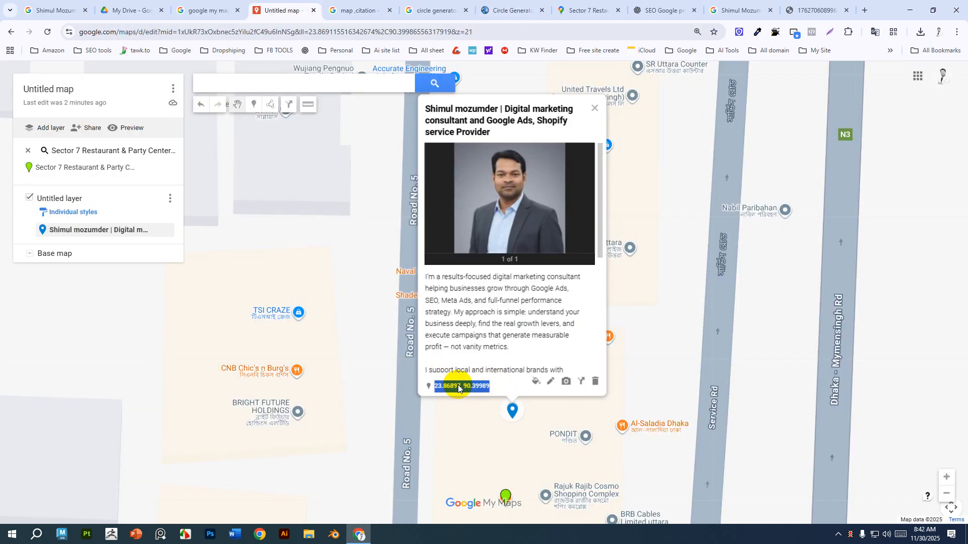
pyautogui.click(504, 9)
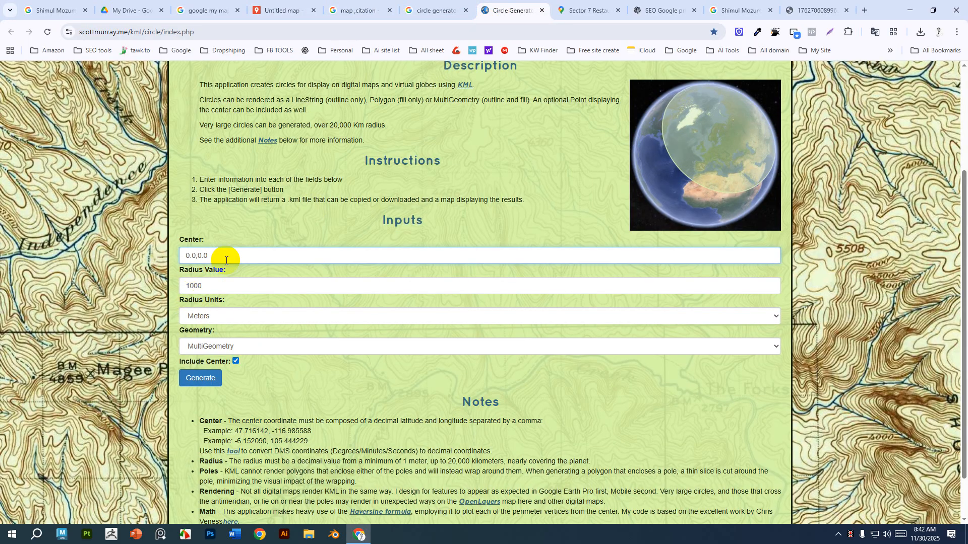
pyautogui.moveTo(226, 260); pyautogui.dragTo(144, 267)
pyautogui.hotkey('ctrl', 'v')
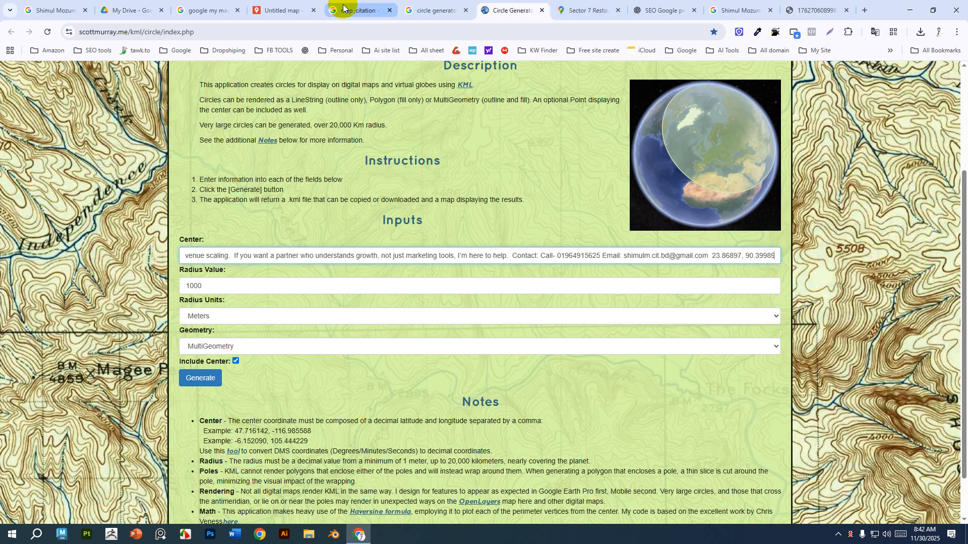
# Copy the marker's coordinates and set the generator's Center to 23.86897, 90.39989.
pyautogui.click(282, 10)
pyautogui.rightClick(467, 389)
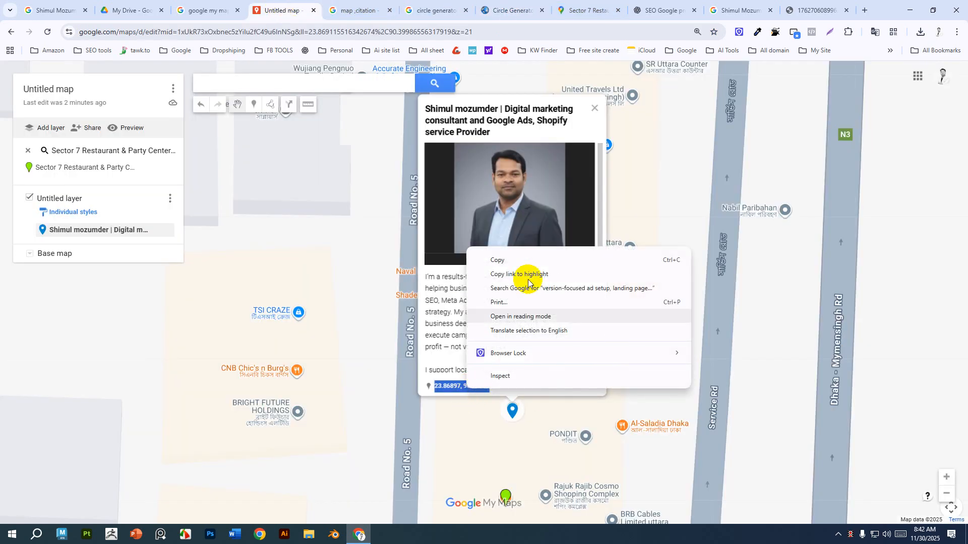
pyautogui.click(527, 258)
pyautogui.click(510, 10)
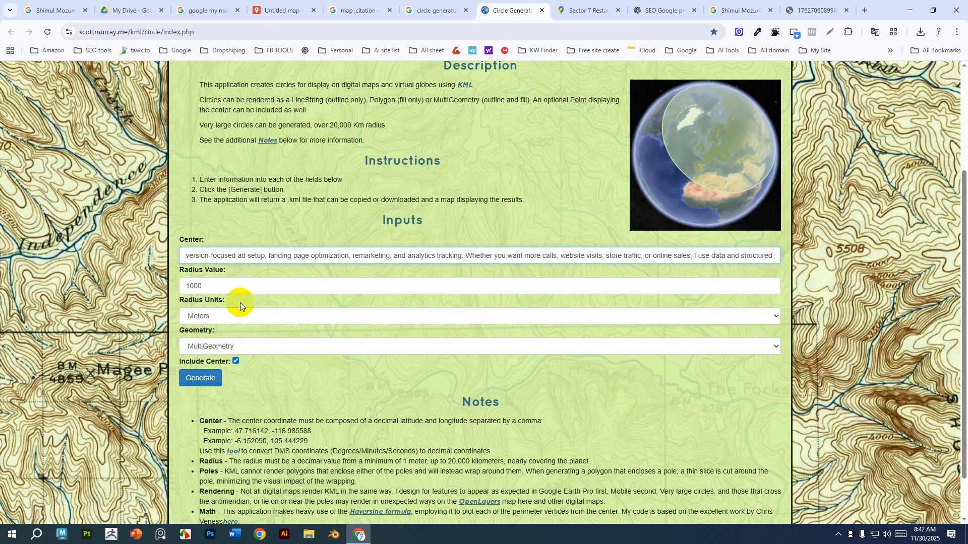
pyautogui.tripleClick(245, 262)
pyautogui.hotkey('ctrl', 'v')
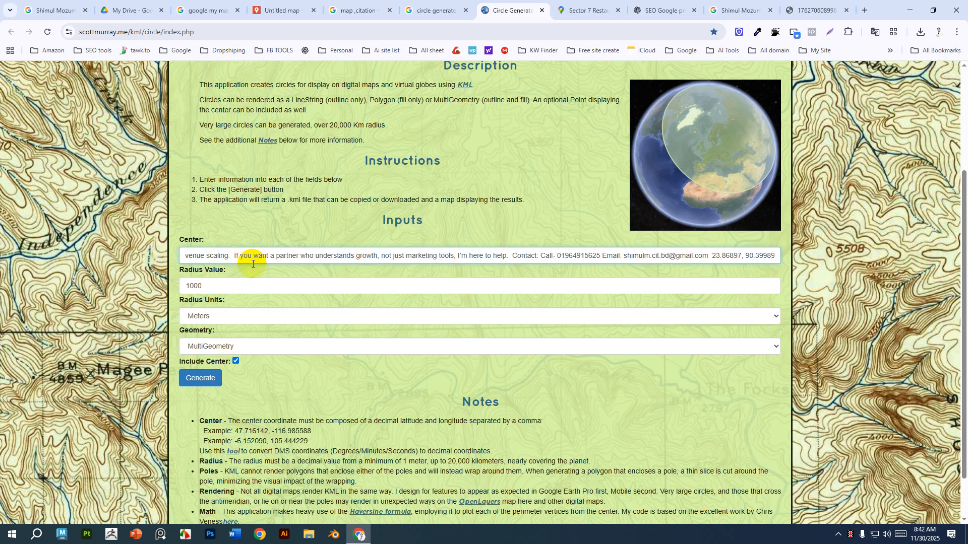
pyautogui.moveTo(712, 256); pyautogui.dragTo(0, 247)
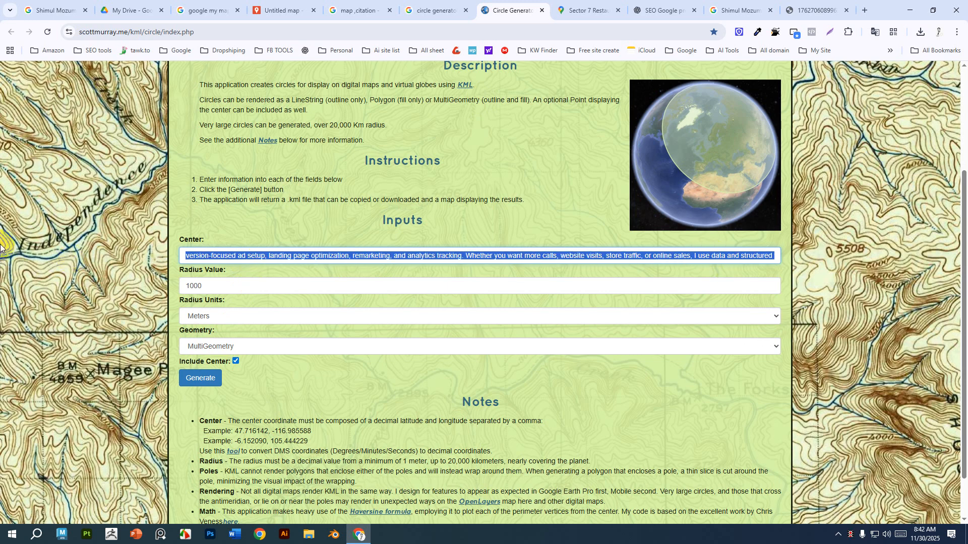
pyautogui.press('BackSpace')
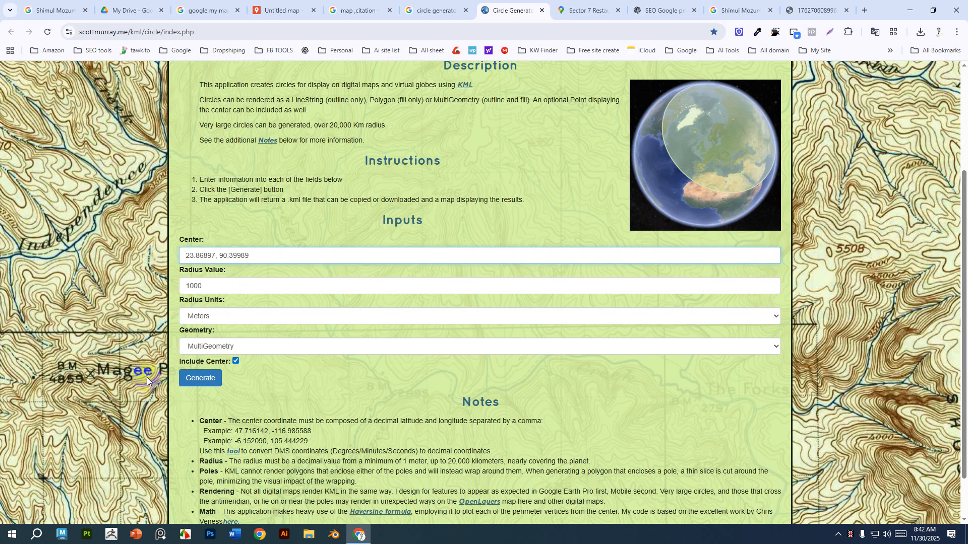
# Set the circle's radius to 5 Kilometers.
pyautogui.doubleClick(216, 286)
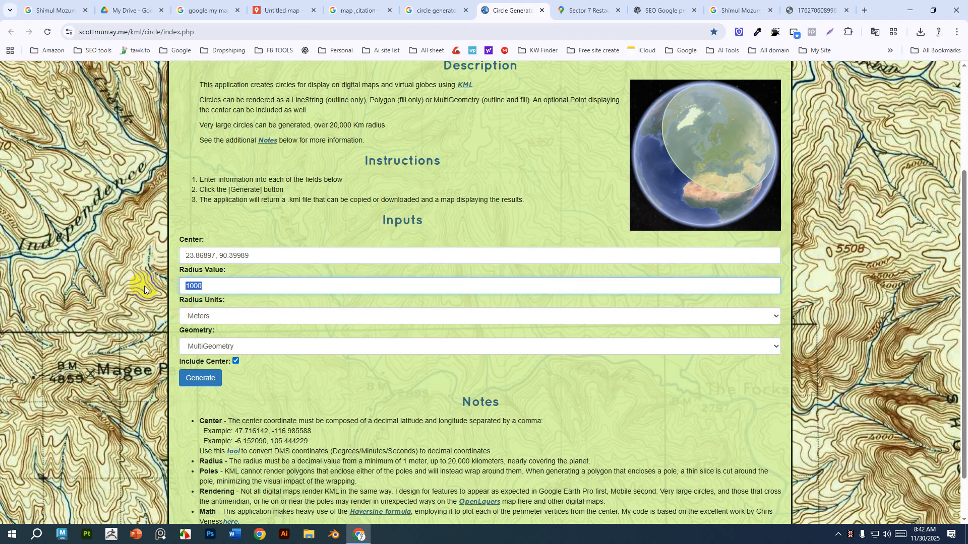
pyautogui.click(234, 314)
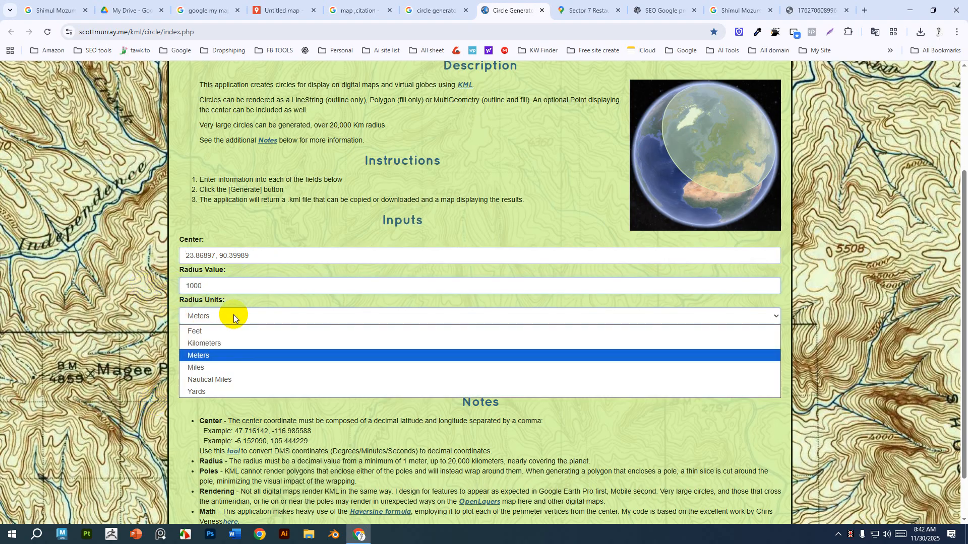
pyautogui.click(216, 343)
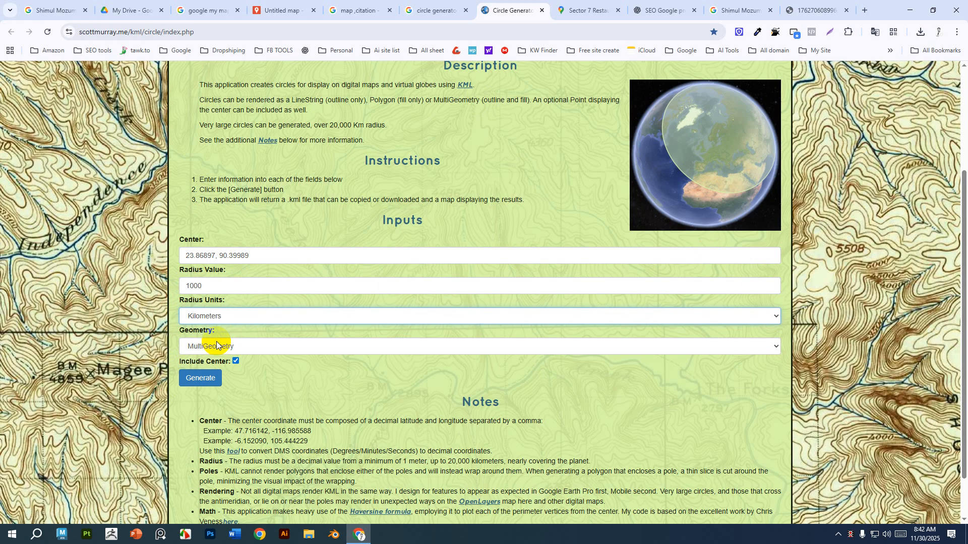
pyautogui.doubleClick(216, 286)
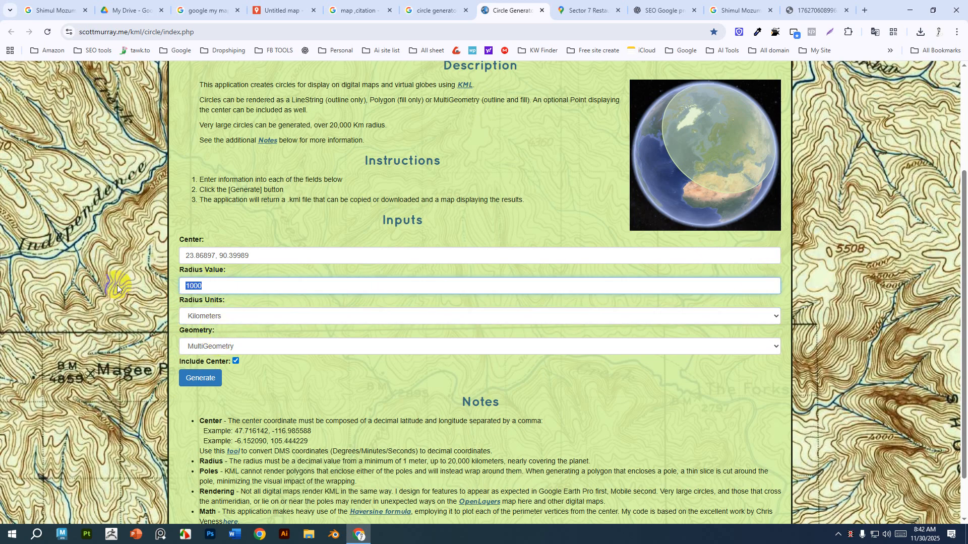
pyautogui.write('56')
pyautogui.press('BackSpace')
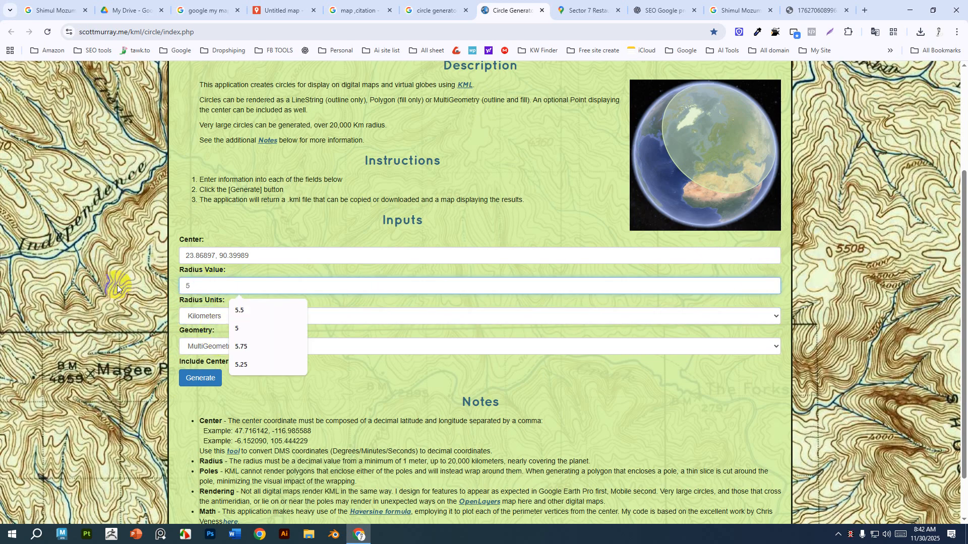
pyautogui.click(271, 237)
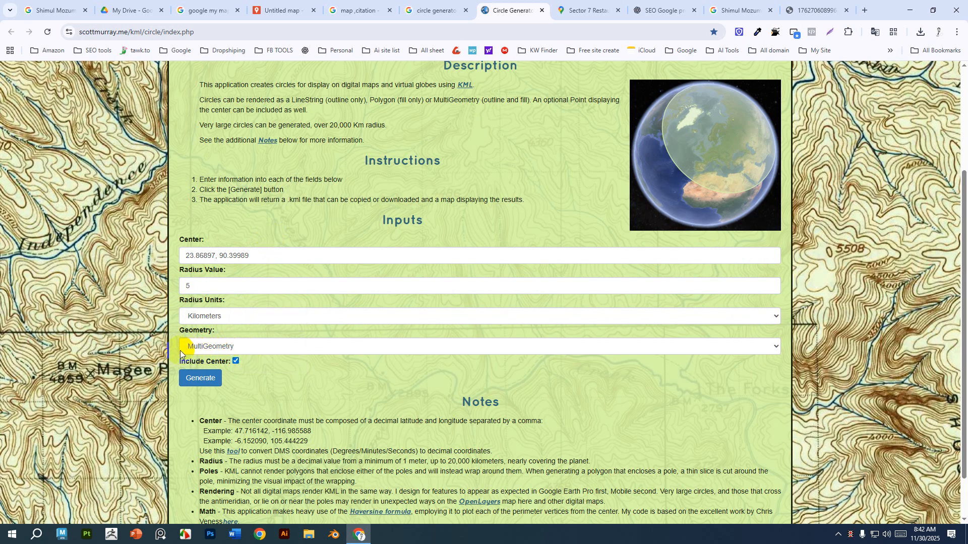
# Generate the circle KML from the entered settings and download the resulting KML file.
pyautogui.click(196, 382)
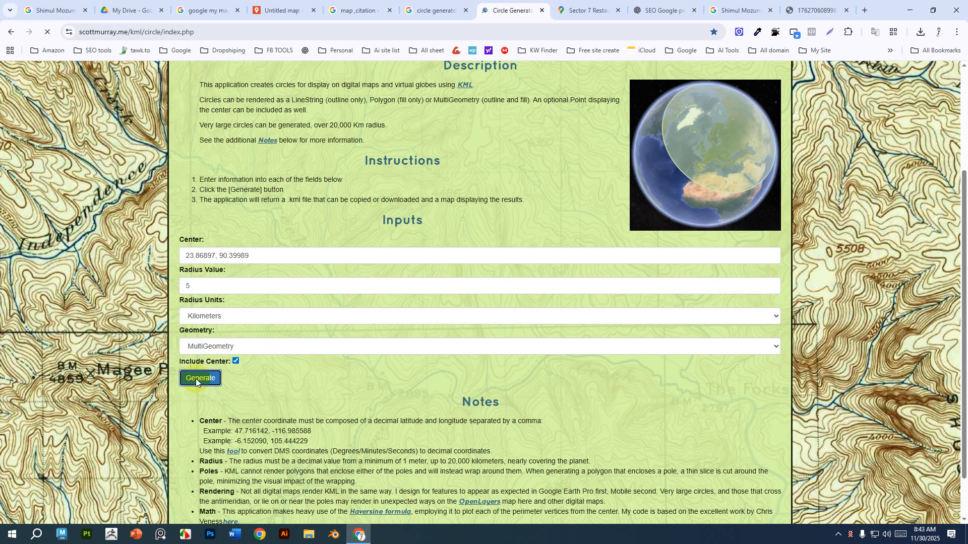
pyautogui.scroll(-4, 202, 358)
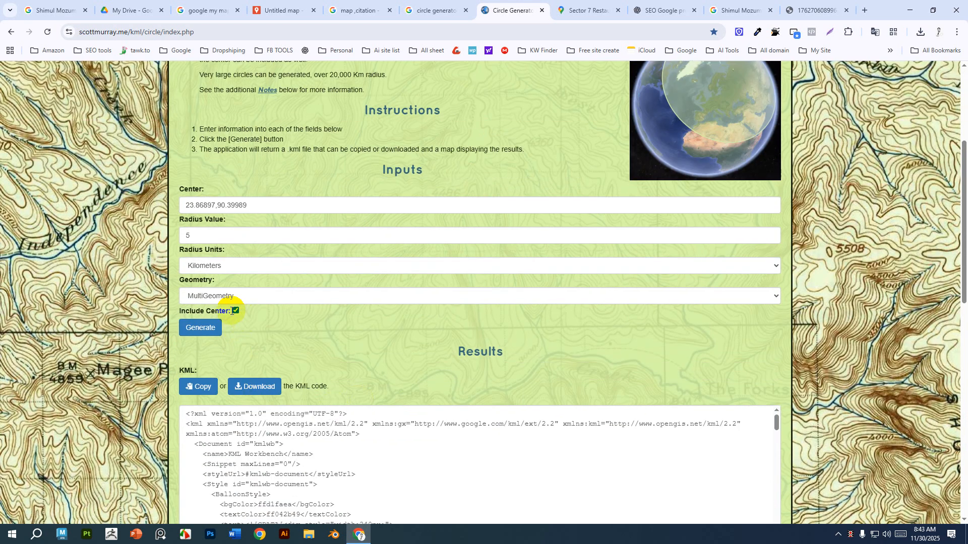
pyautogui.scroll(-4, 335, 324)
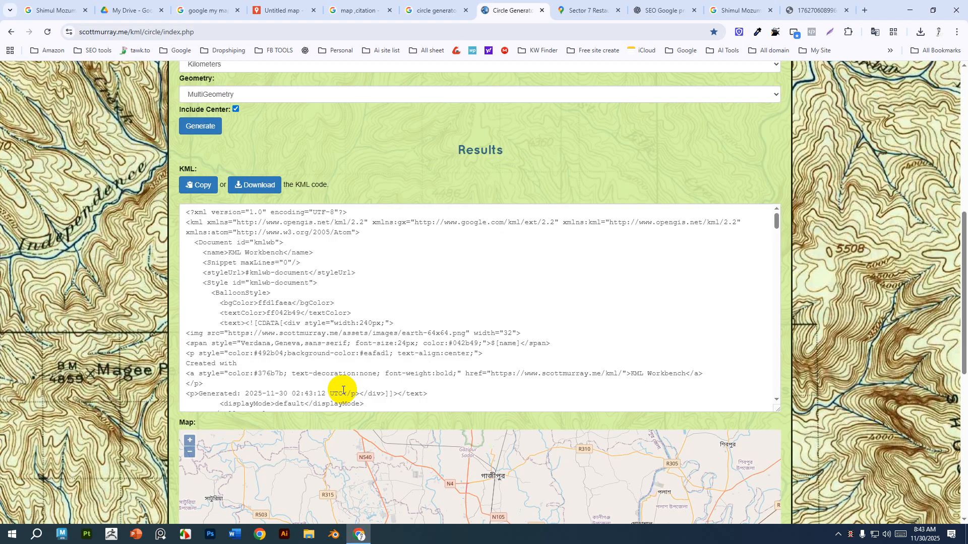
pyautogui.scroll(-3, 415, 312)
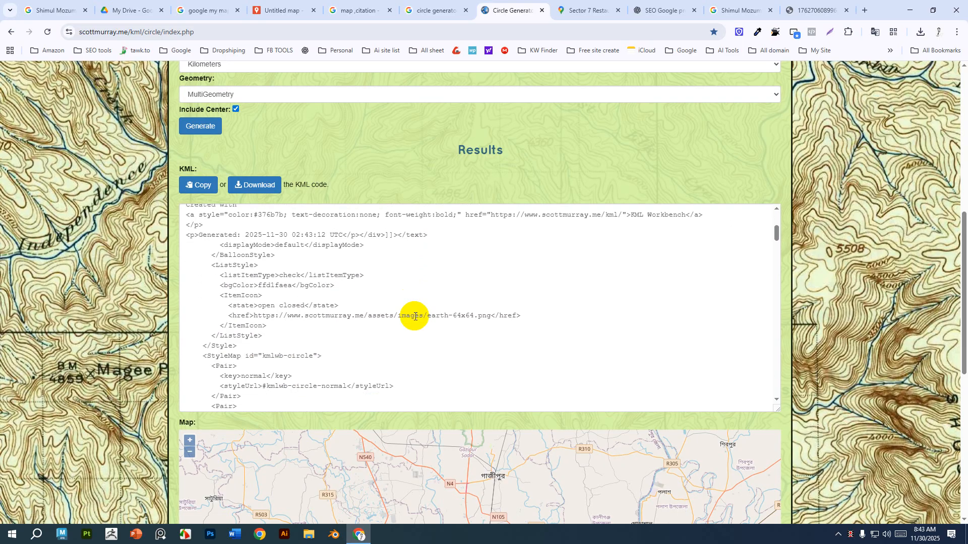
pyautogui.scroll(-10, 415, 316)
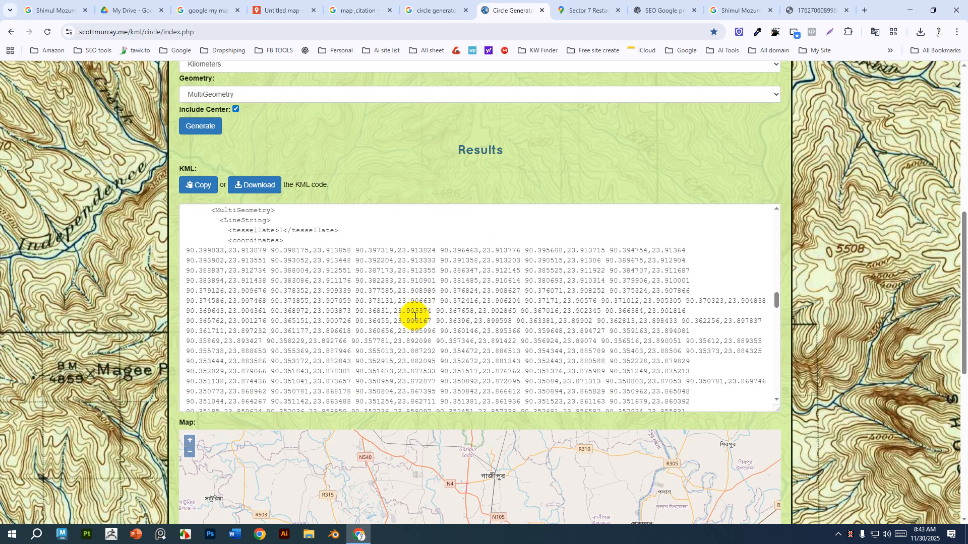
pyautogui.scroll(1, 378, 332)
pyautogui.click(185, 273)
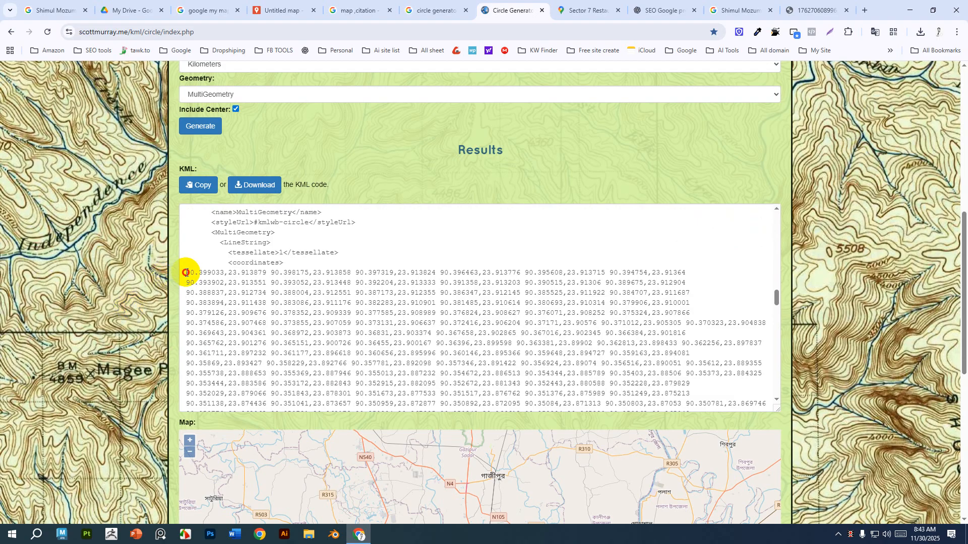
pyautogui.moveTo(186, 272); pyautogui.dragTo(684, 318)
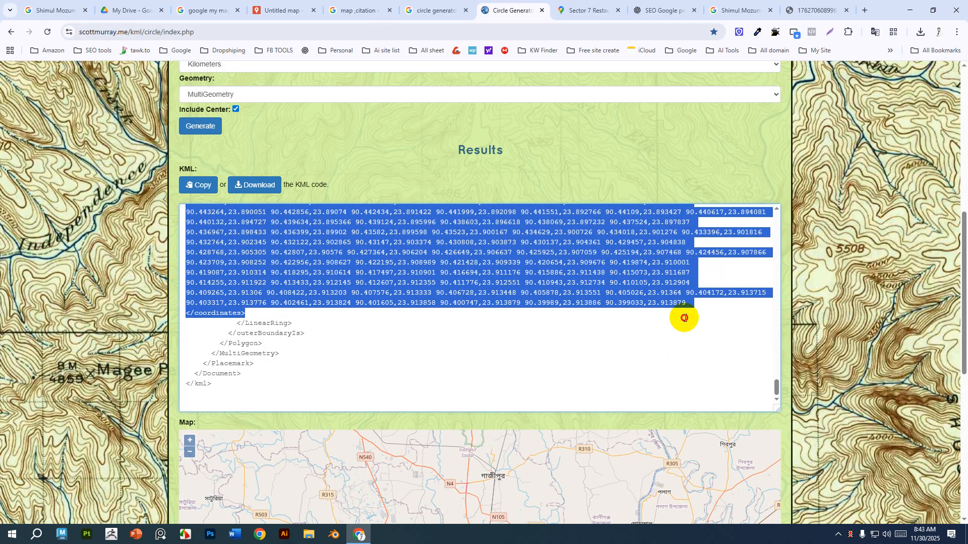
pyautogui.click(258, 184)
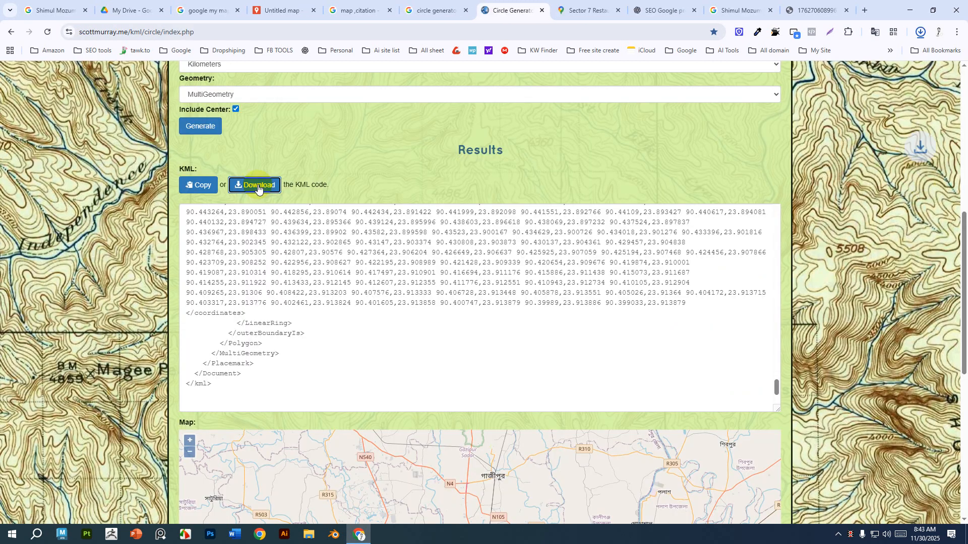
# Add a new layer to the My Maps map and import the downloaded circle KML file into it.
pyautogui.click(285, 11)
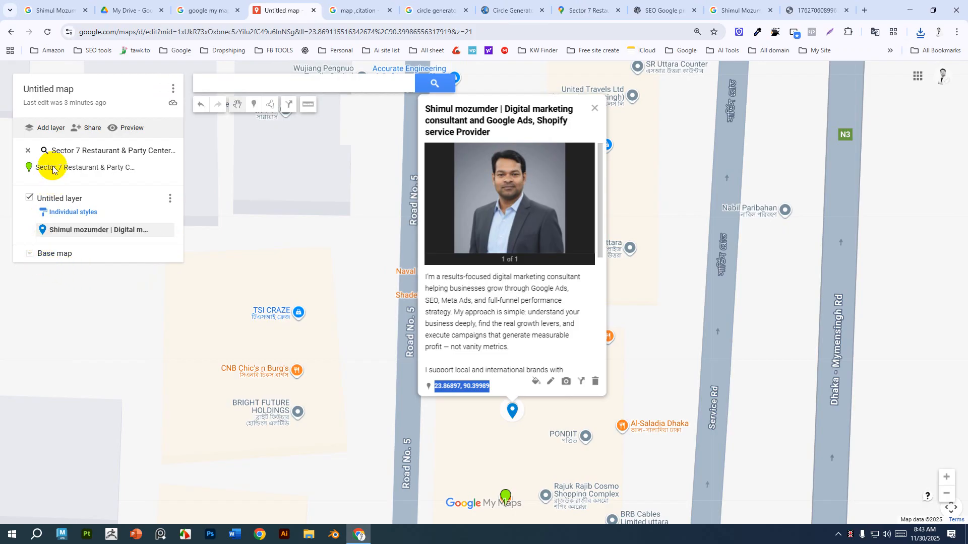
pyautogui.click(53, 127)
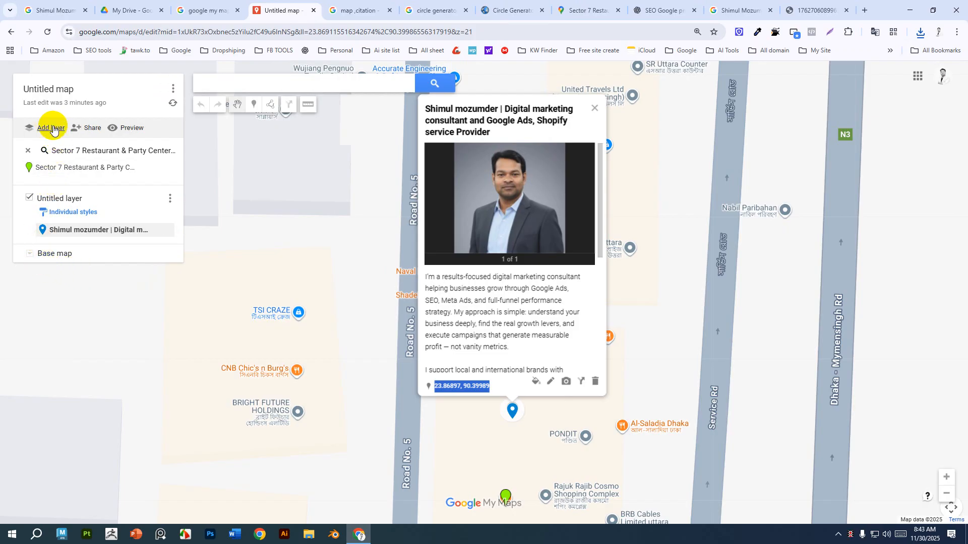
pyautogui.click(52, 131)
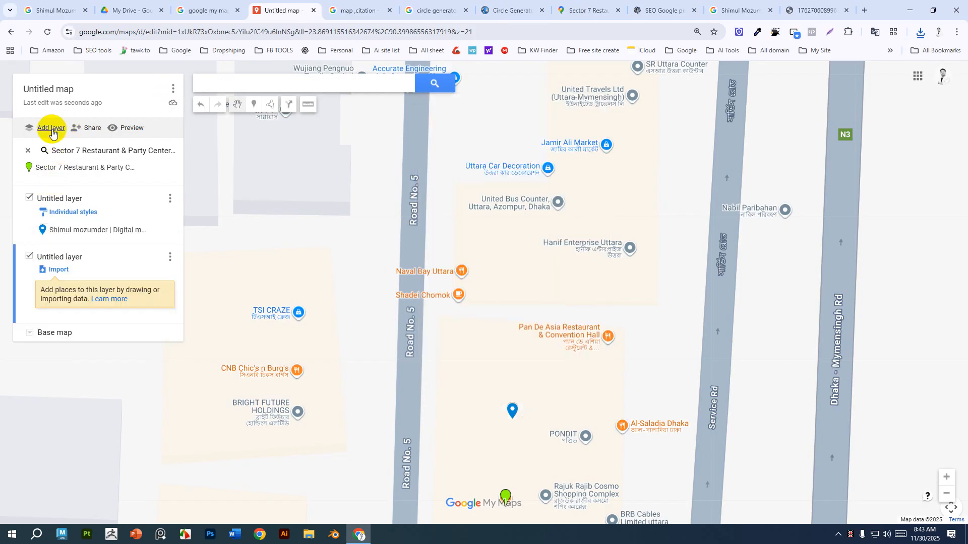
pyautogui.click(54, 270)
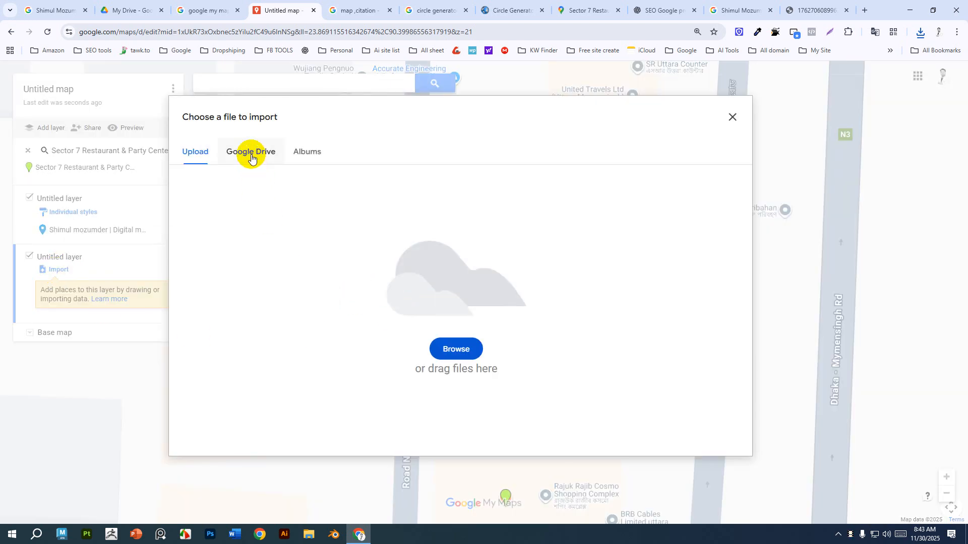
pyautogui.click(455, 347)
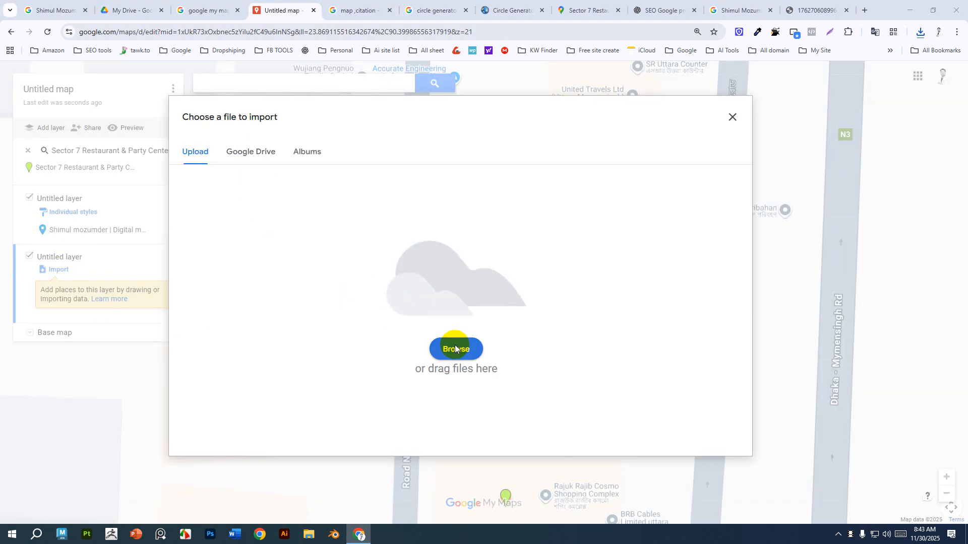
pyautogui.click(155, 99)
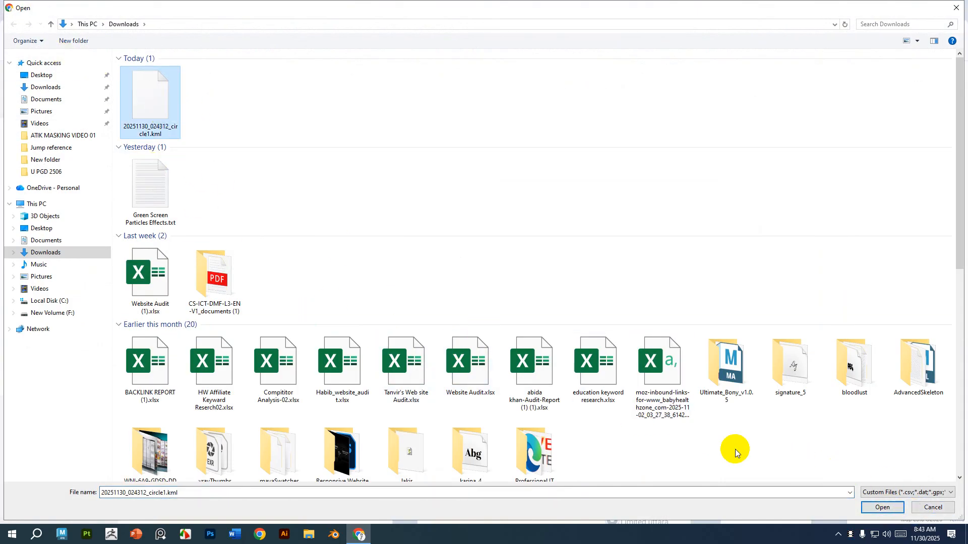
pyautogui.click(877, 507)
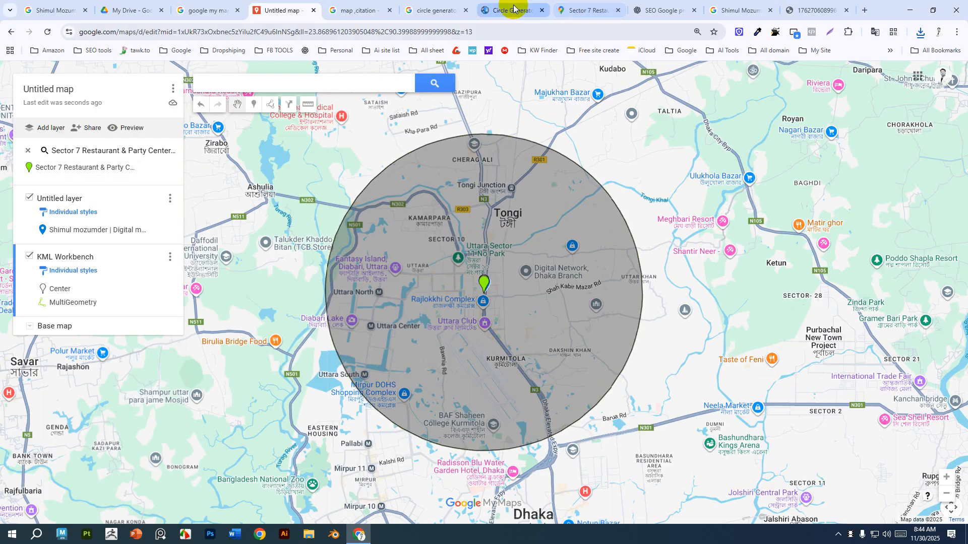
pyautogui.click(741, 10)
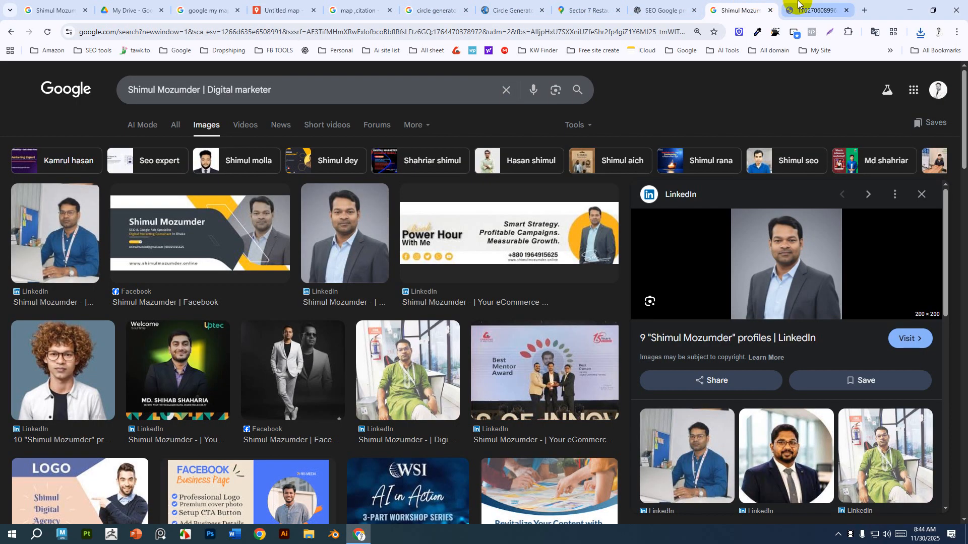
pyautogui.click(584, 10)
pyautogui.click(283, 10)
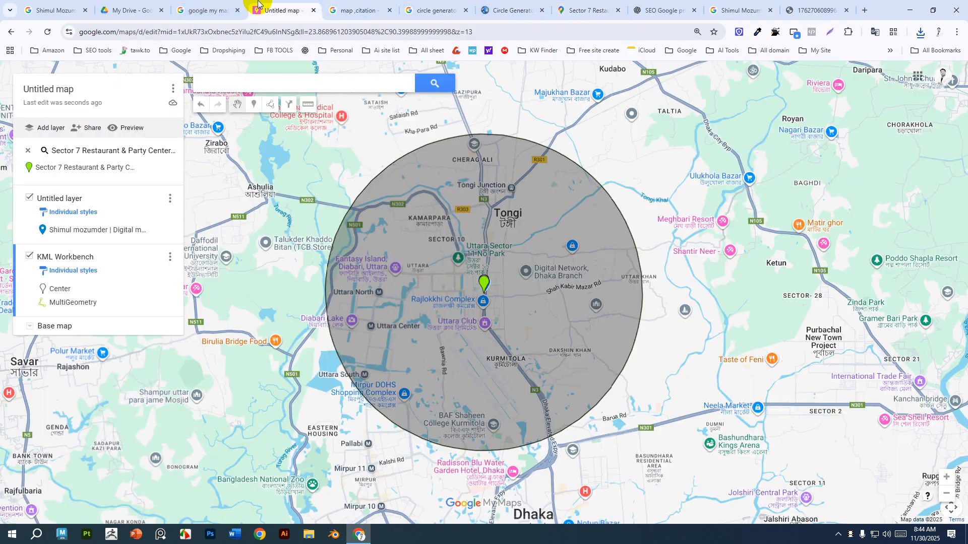
pyautogui.click(207, 10)
pyautogui.click(45, 9)
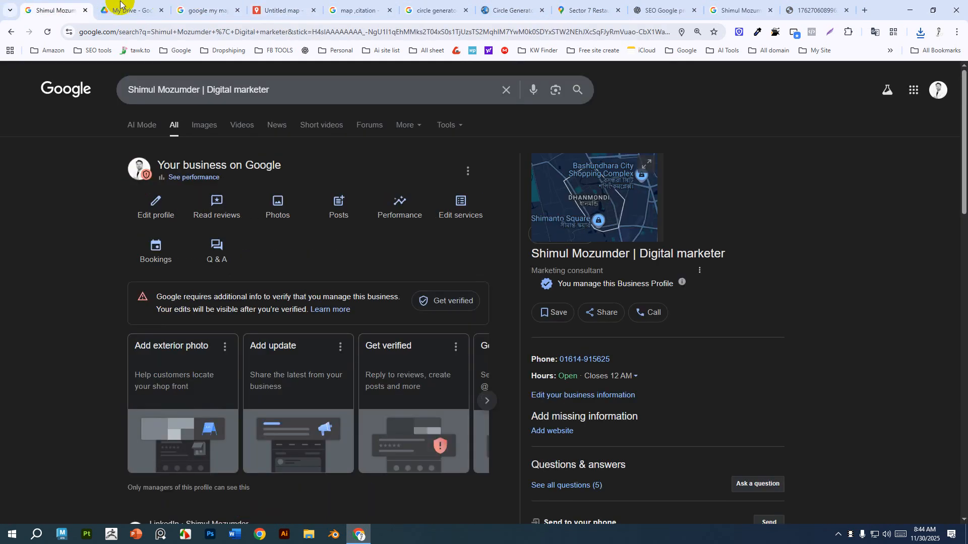
pyautogui.click(280, 10)
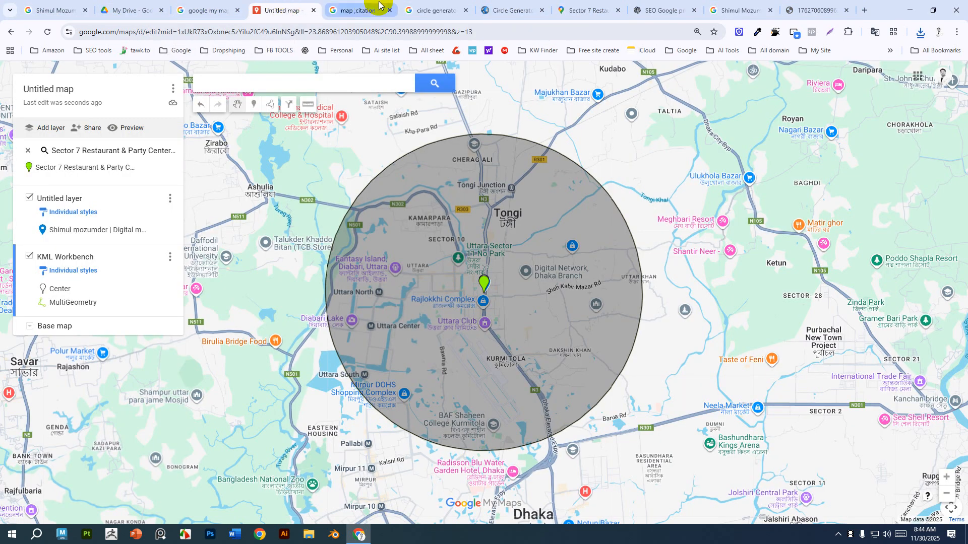
pyautogui.click(359, 9)
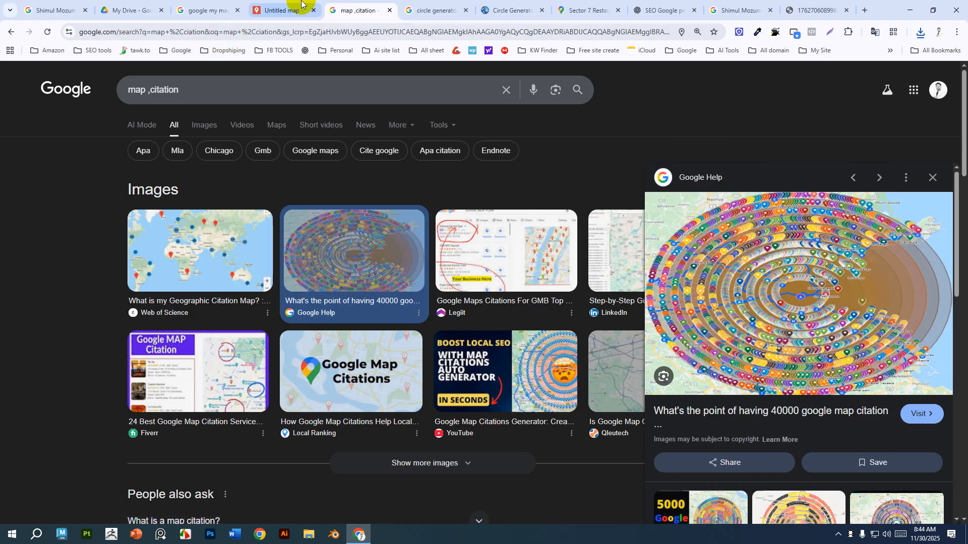
pyautogui.click(286, 7)
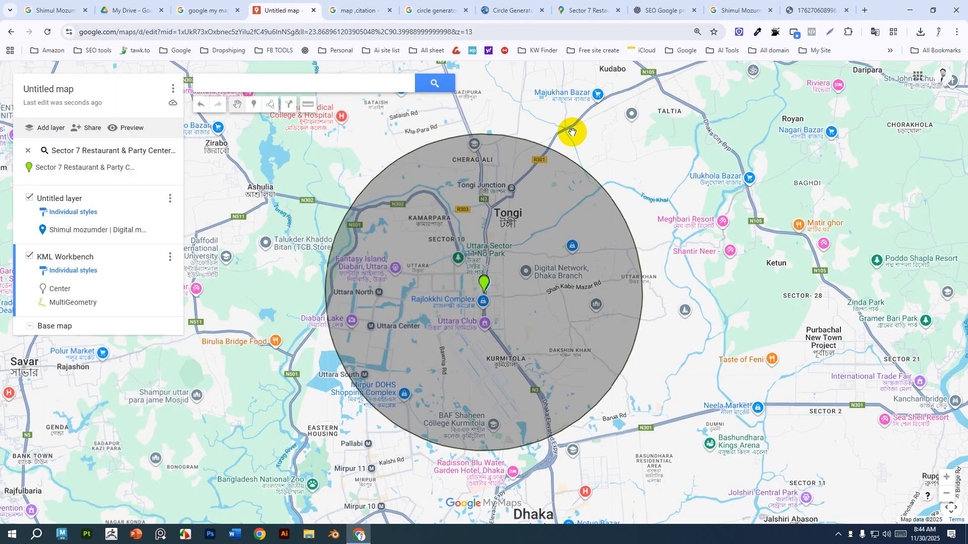
# Place a new marker on the map near the circle's northwest edge.
pyautogui.click(249, 109)
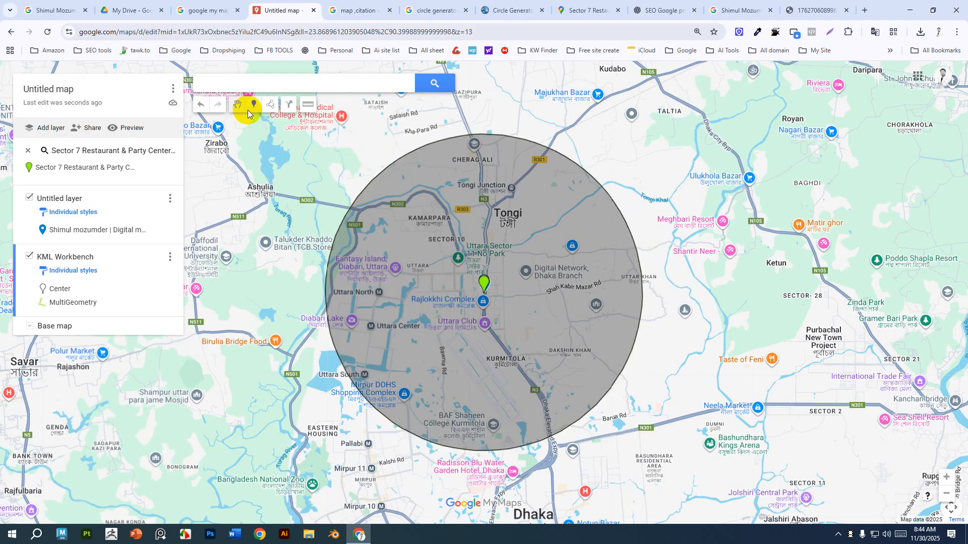
pyautogui.click(385, 165)
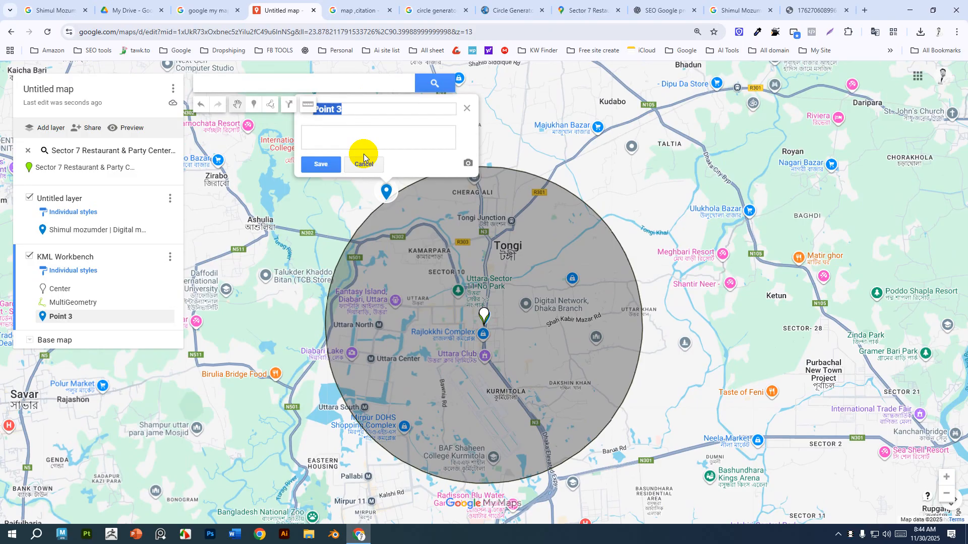
pyautogui.click(485, 317)
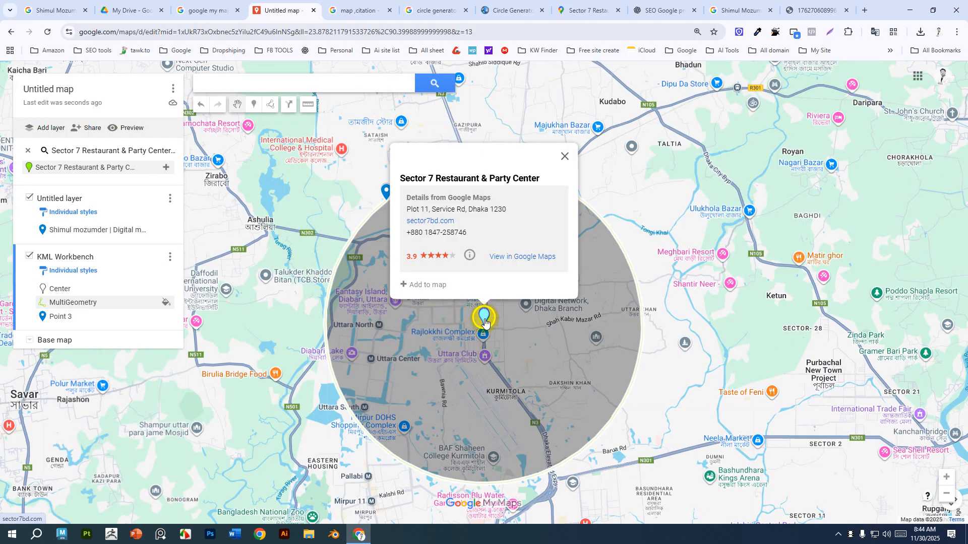
# Copy the existing marker's title and paste it into a new Notepad document.
pyautogui.click(88, 233)
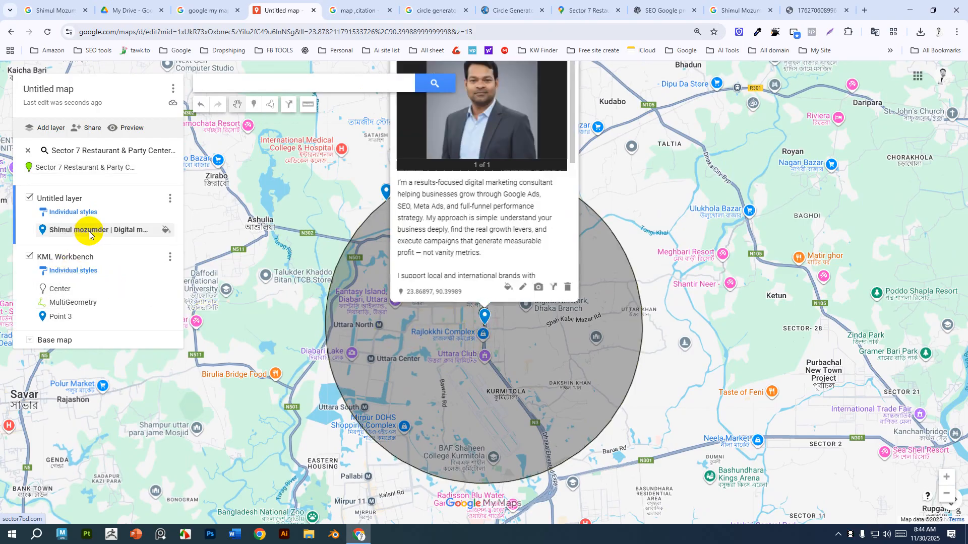
pyautogui.moveTo(462, 132); pyautogui.dragTo(412, 111)
pyautogui.hotkey('ctrl', 'c')
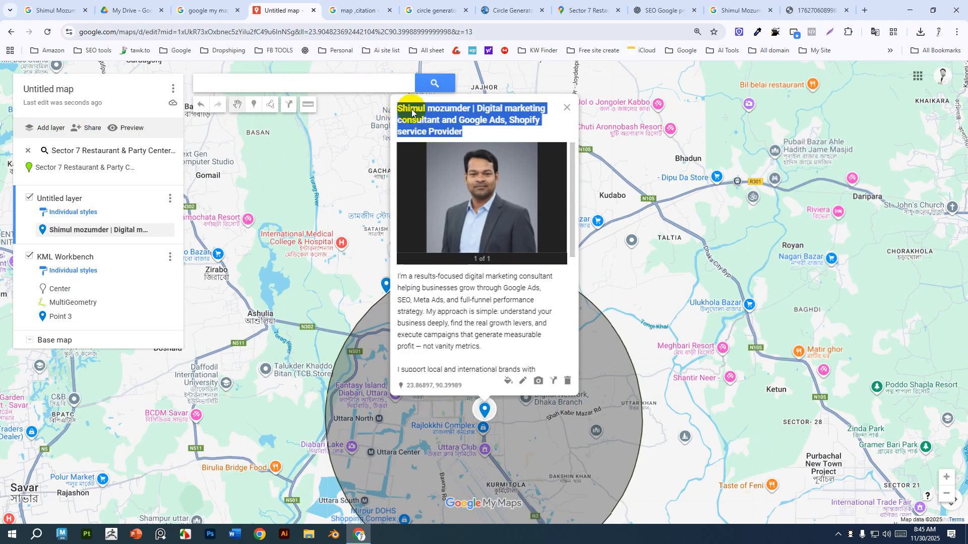
pyautogui.press('super')
pyautogui.write('notepad')
pyautogui.press('Return')
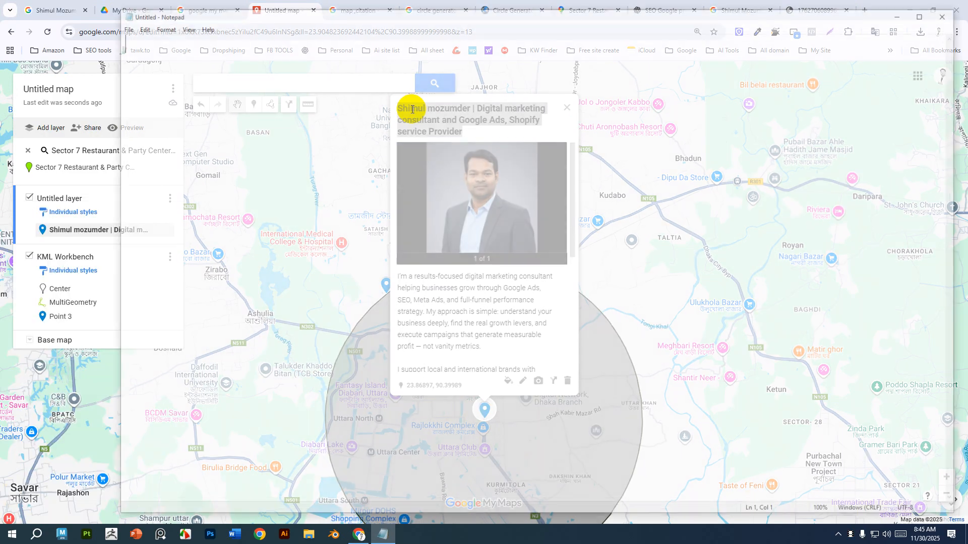
pyautogui.hotkey('ctrl', 'v')
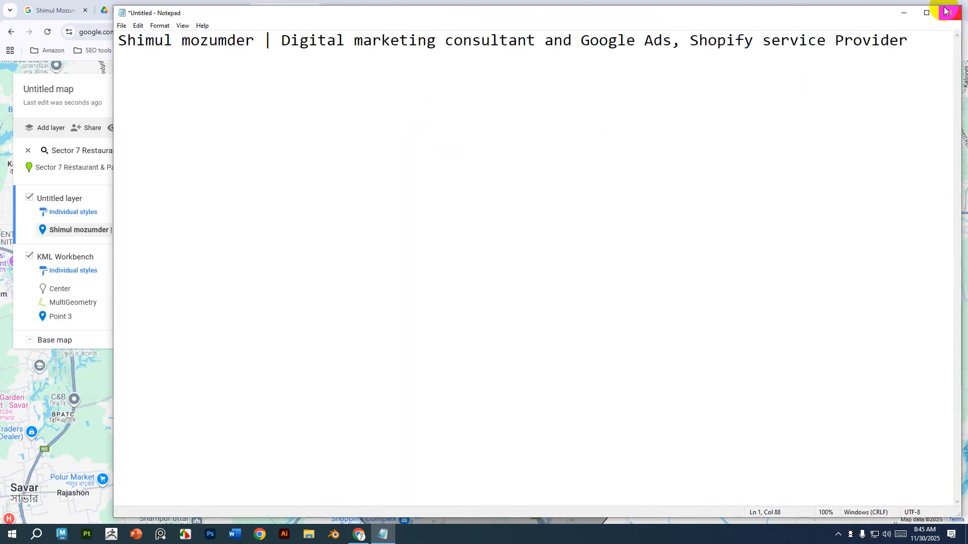
# Copy the existing marker's description and paste it into Notepad two lines below the title.
pyautogui.click(903, 12)
pyautogui.scroll(-5, 519, 343)
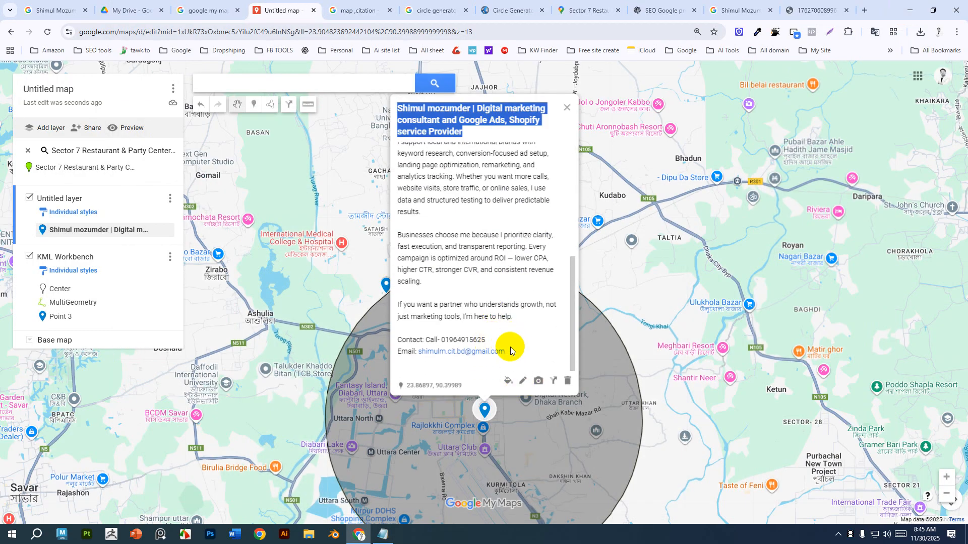
pyautogui.moveTo(508, 352); pyautogui.dragTo(389, 202)
pyautogui.hotkey('ctrl', 'c')
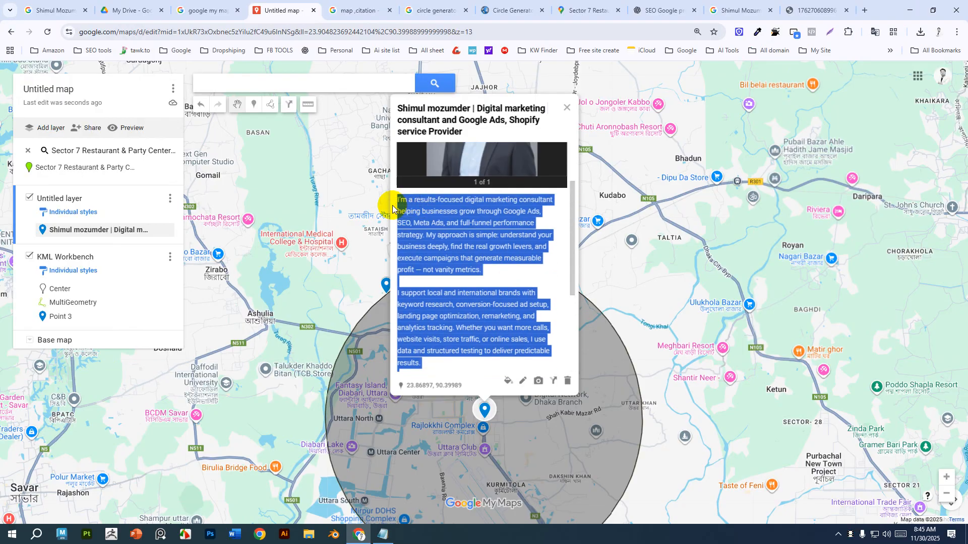
pyautogui.hotkey('alt', 'Tab')
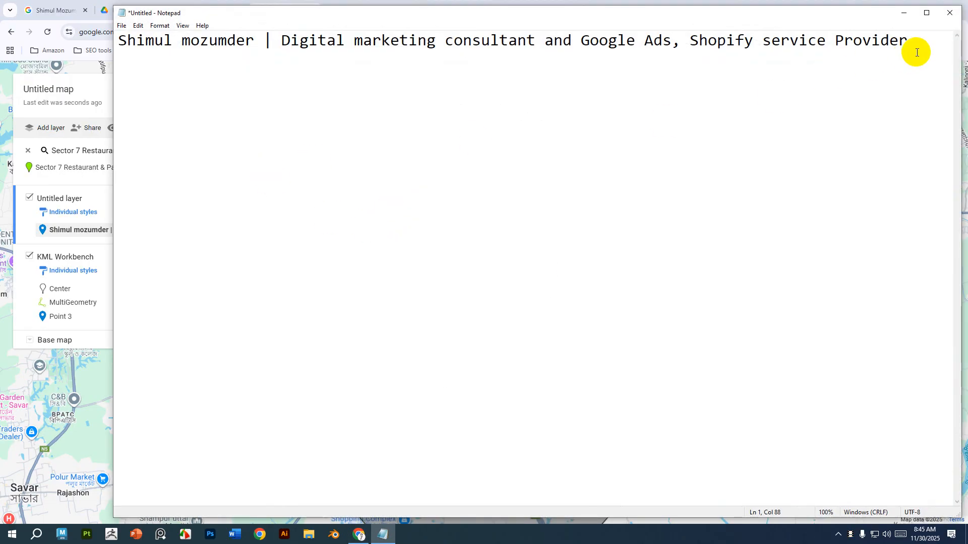
pyautogui.press('Return')
pyautogui.press('Return')
pyautogui.hotkey('ctrl', 'v')
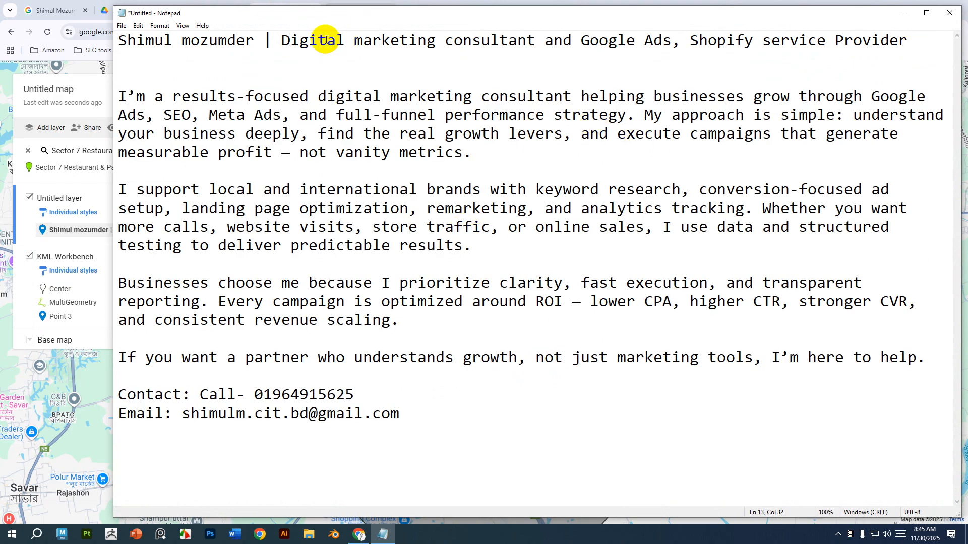
# Close the existing marker's info window and open the newly placed marker's details.
pyautogui.moveTo(381, 13); pyautogui.dragTo(375, 147)
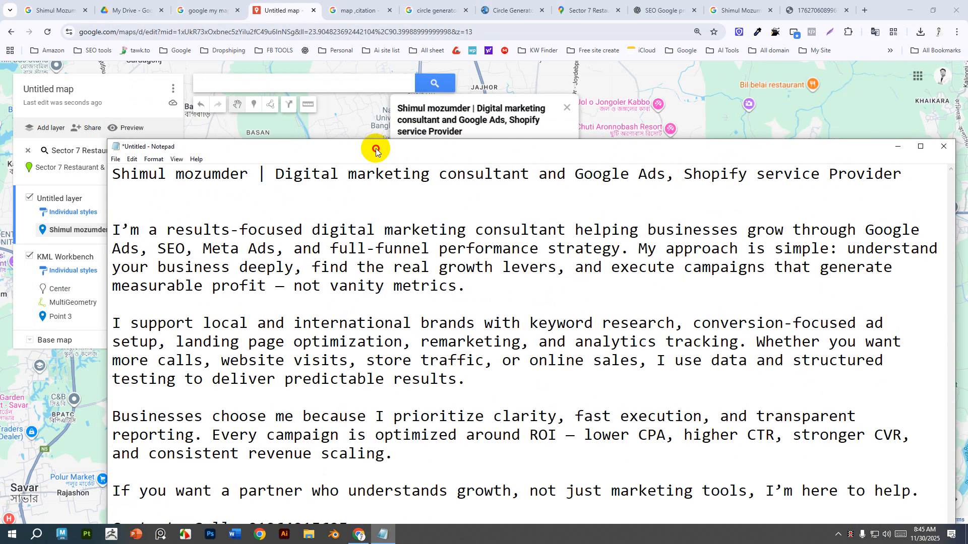
pyautogui.click(282, 13)
pyautogui.click(567, 108)
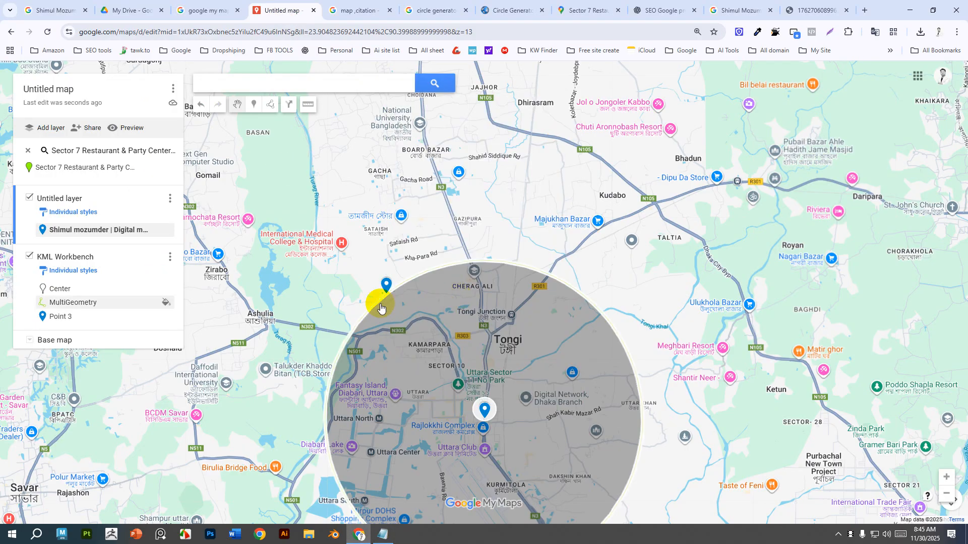
pyautogui.click(386, 286)
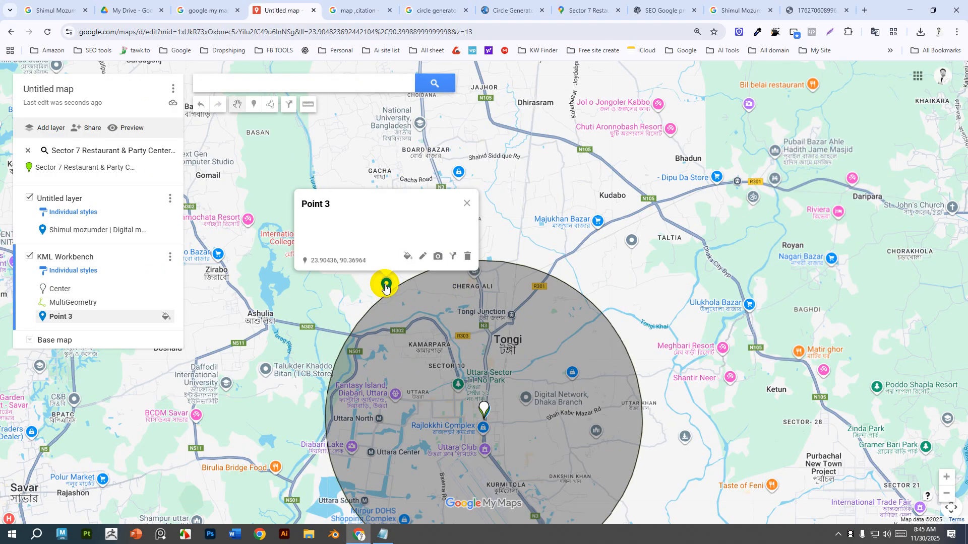
# Open the new marker for editing and paste the copied business description into its description field.
pyautogui.click(422, 256)
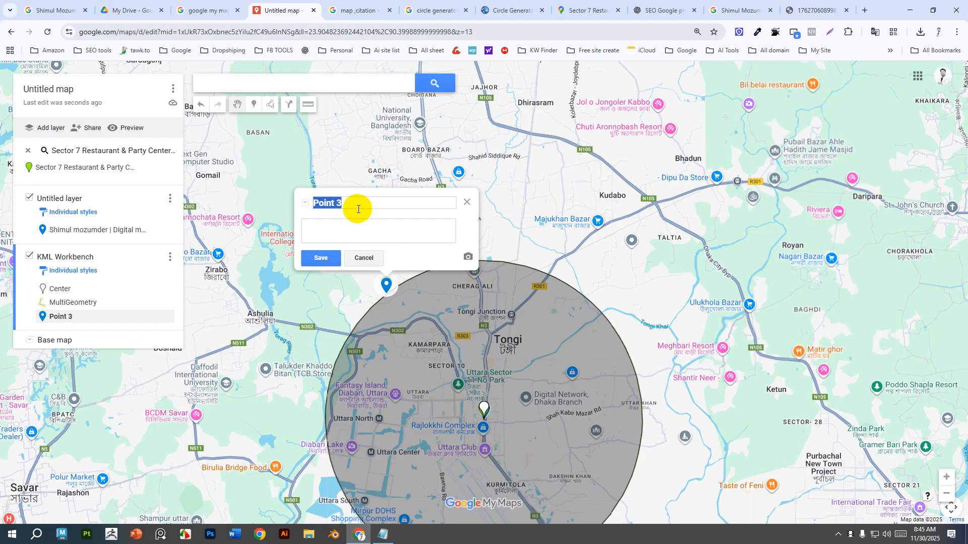
pyautogui.click(363, 229)
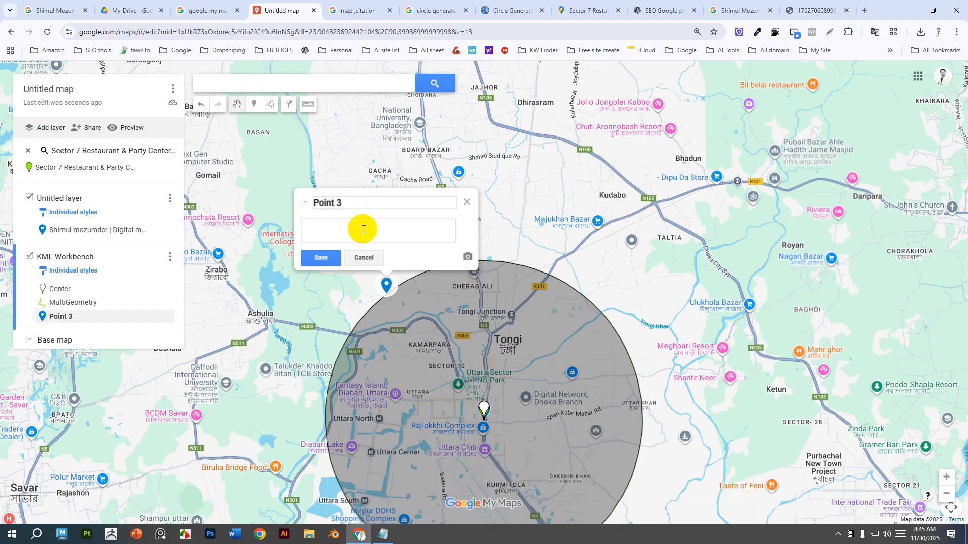
pyautogui.hotkey('ctrl', 'v')
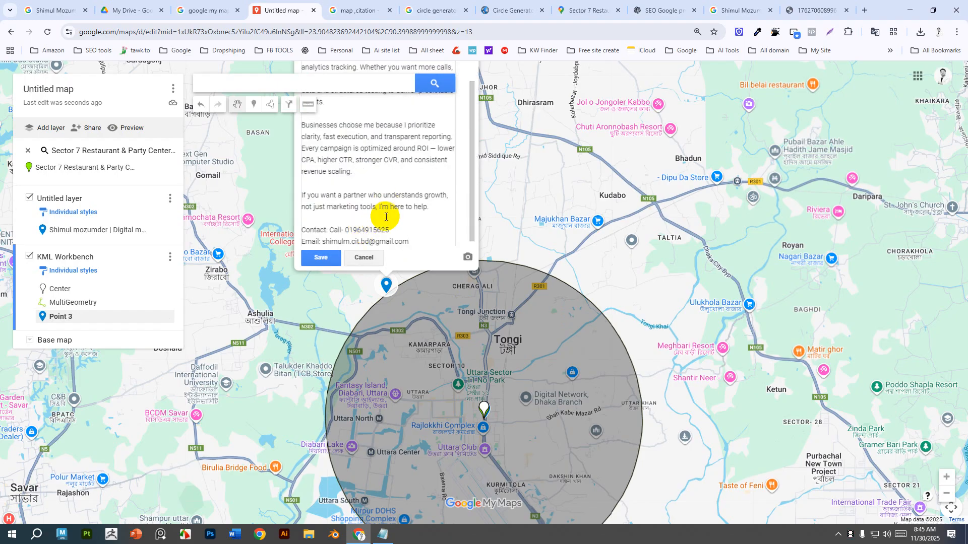
pyautogui.scroll(2, 386, 217)
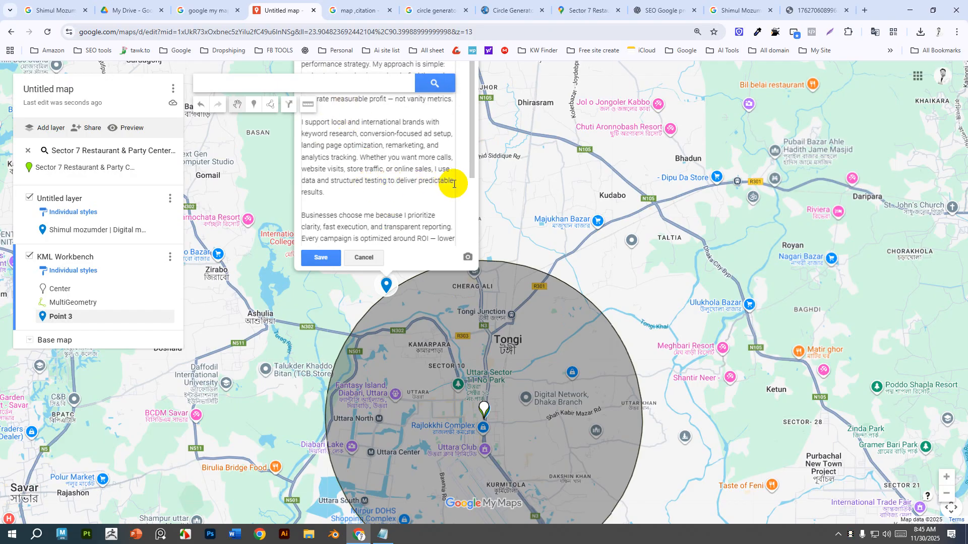
pyautogui.scroll(1, 552, 186)
pyautogui.scroll(-1, 385, 235)
pyautogui.scroll(-3, 358, 151)
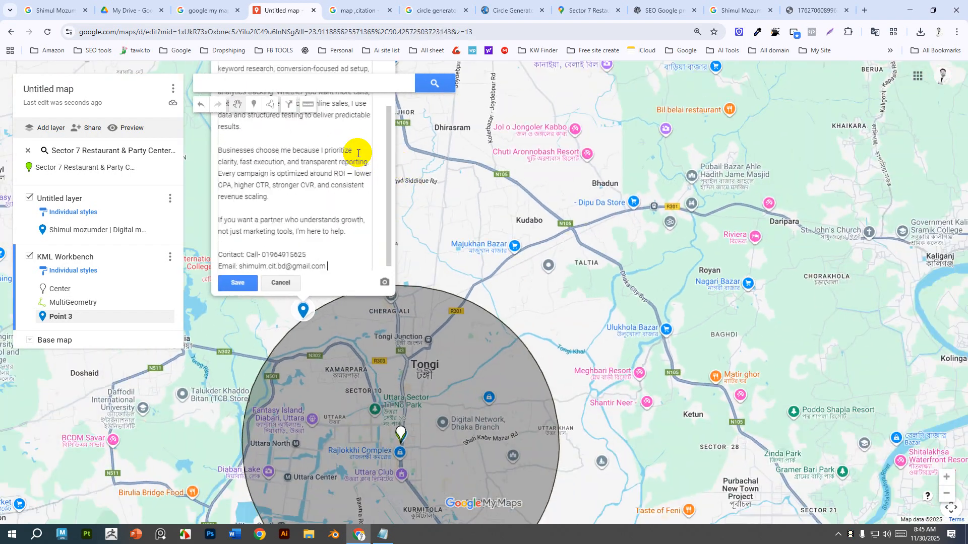
pyautogui.scroll(1, 409, 248)
pyautogui.scroll(-1, 474, 257)
pyautogui.moveTo(560, 197); pyautogui.dragTo(676, 367)
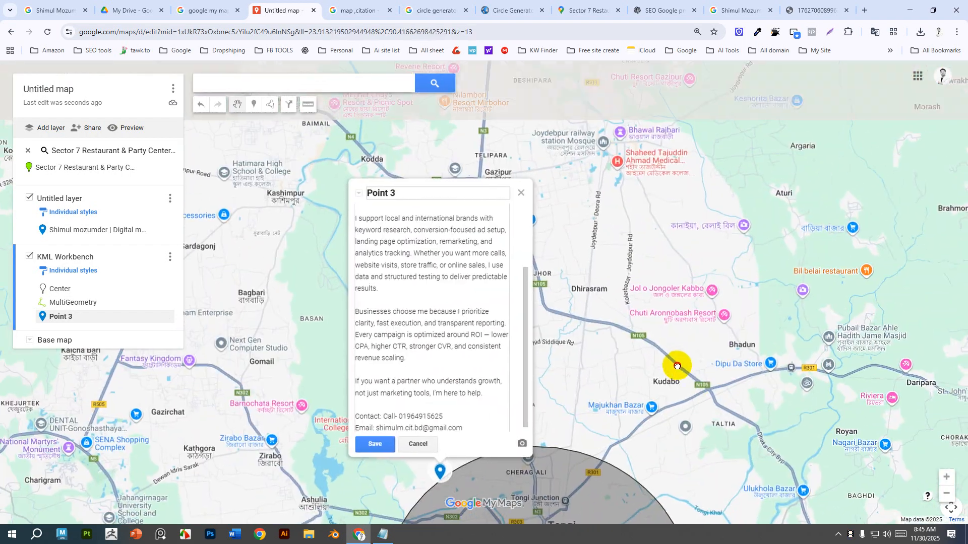
pyautogui.scroll(3, 371, 302)
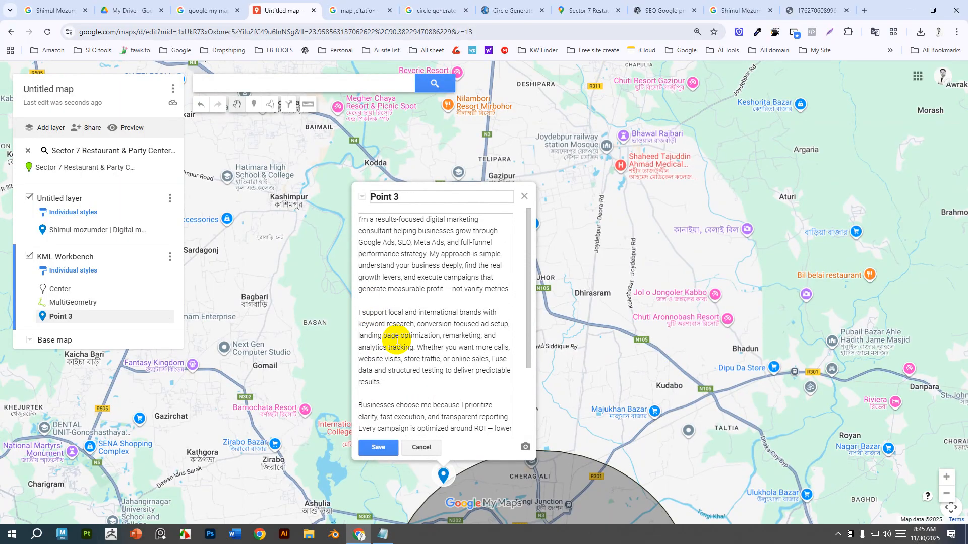
# Replace the marker's title with the owner's name followed by "| Digital Marketing Expert" and save it.
pyautogui.moveTo(406, 197); pyautogui.dragTo(361, 201)
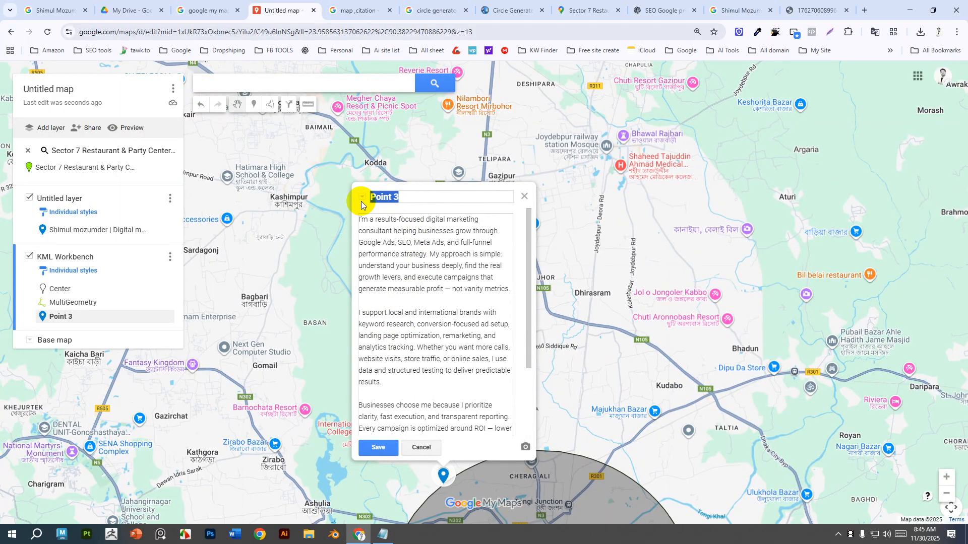
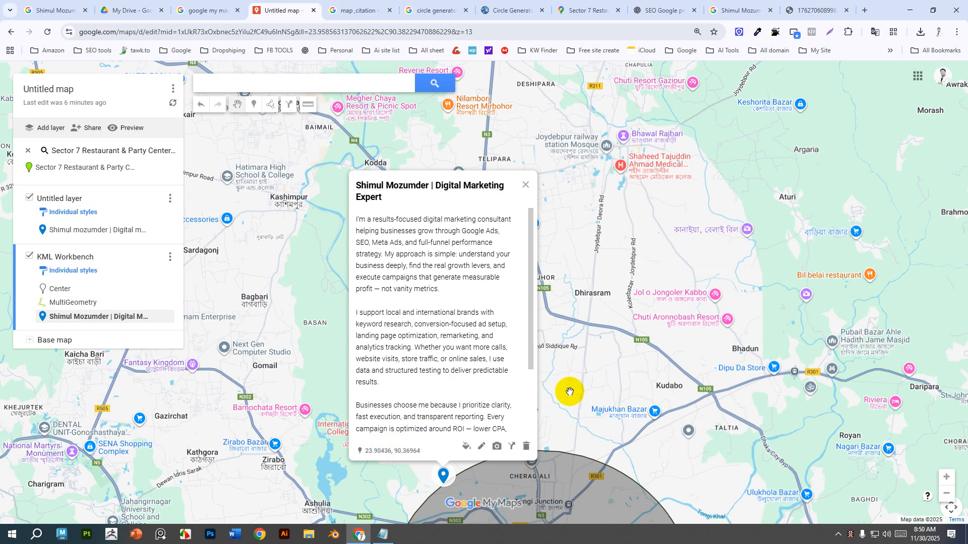
# Place four more markers clustered just inside the circle's northwest edge near Kakil Satabir.
pyautogui.click(253, 109)
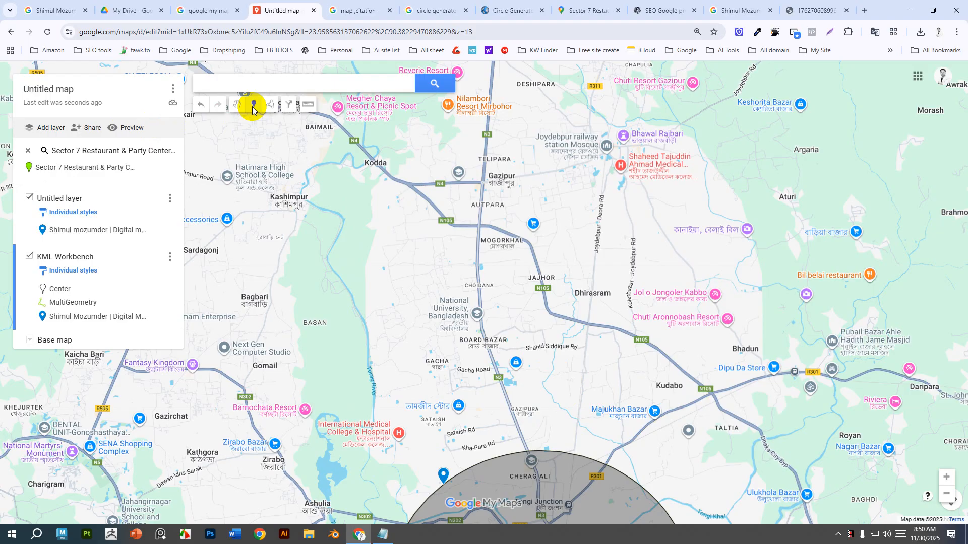
pyautogui.scroll(-1, 373, 425)
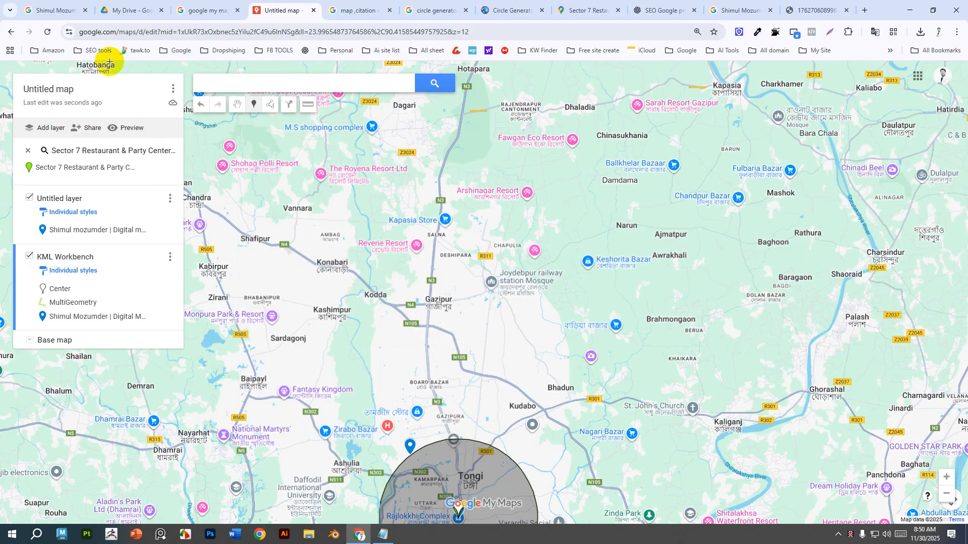
pyautogui.click(236, 104)
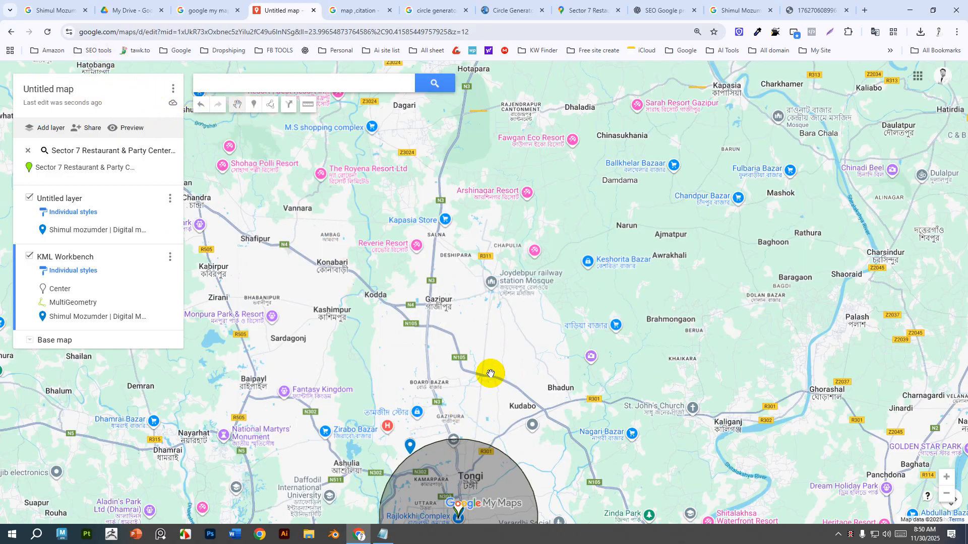
pyautogui.scroll(2, 469, 444)
pyautogui.moveTo(446, 413)
pyautogui.mouseDown()
pyautogui.moveTo(472, 306)
pyautogui.moveTo(516, 274)
pyautogui.mouseUp()
pyautogui.click(253, 104)
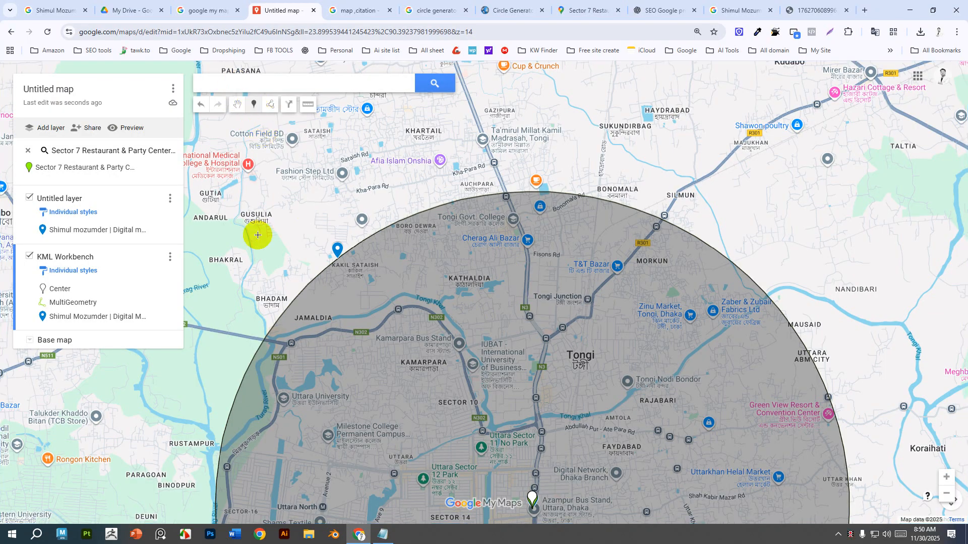
pyautogui.click(346, 251)
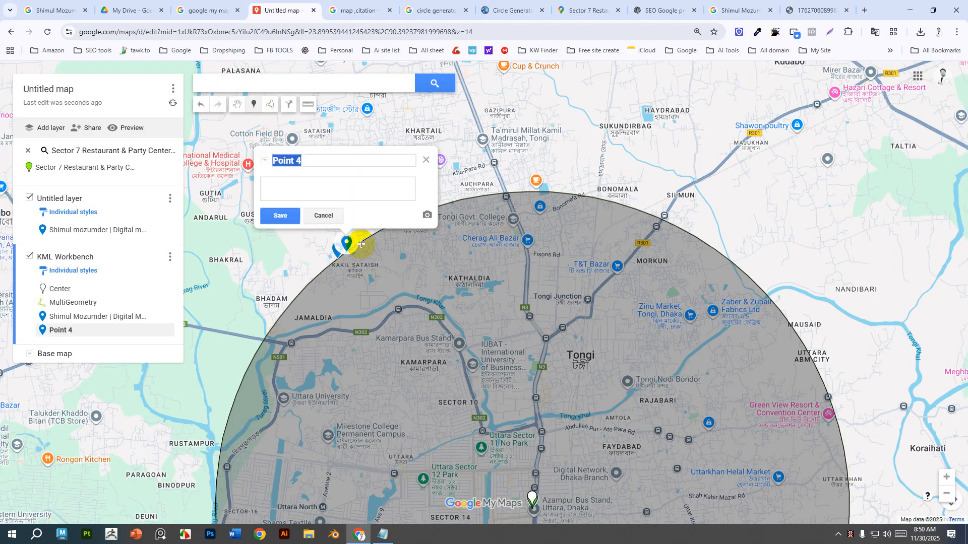
pyautogui.click(359, 241)
pyautogui.click(374, 233)
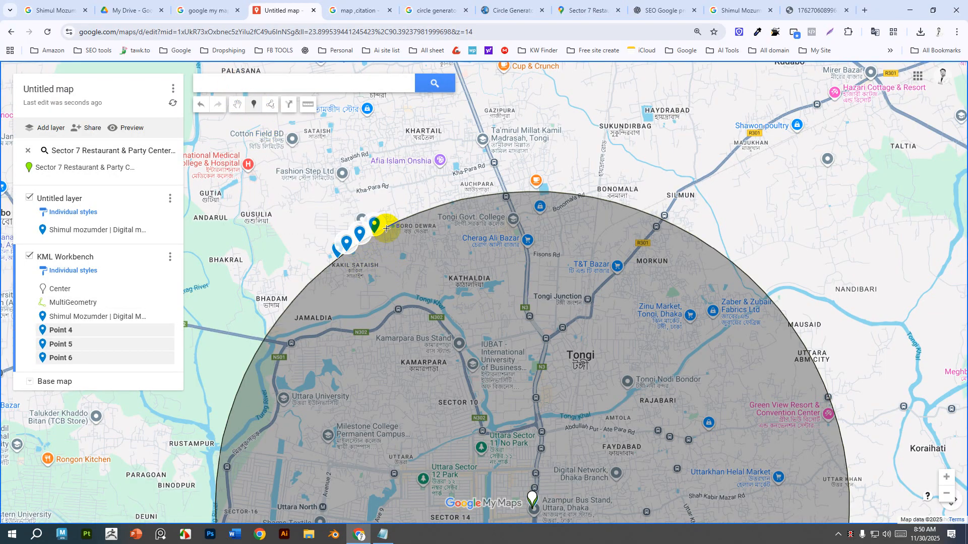
pyautogui.click(386, 229)
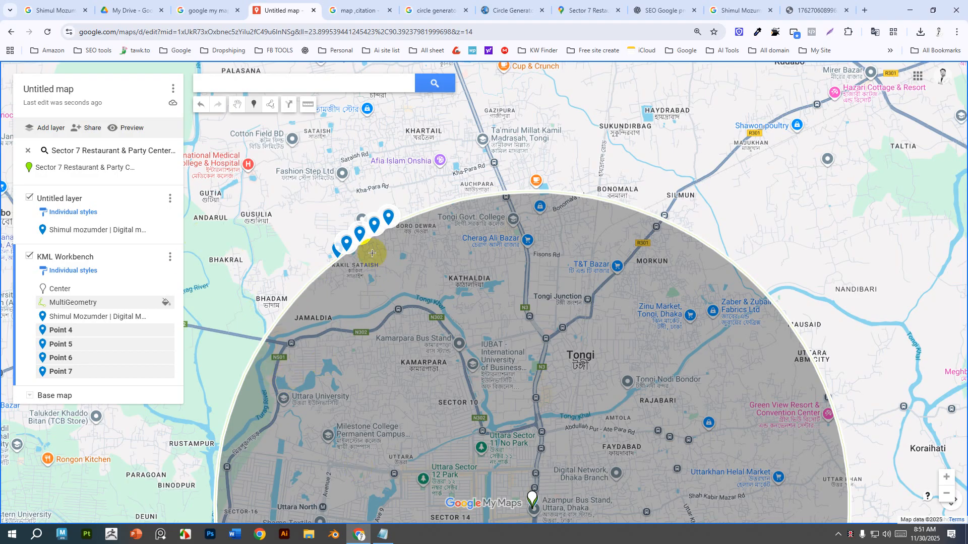
# Select Point 4 on the map and bring the Notepad window with the business text into view.
pyautogui.click(335, 255)
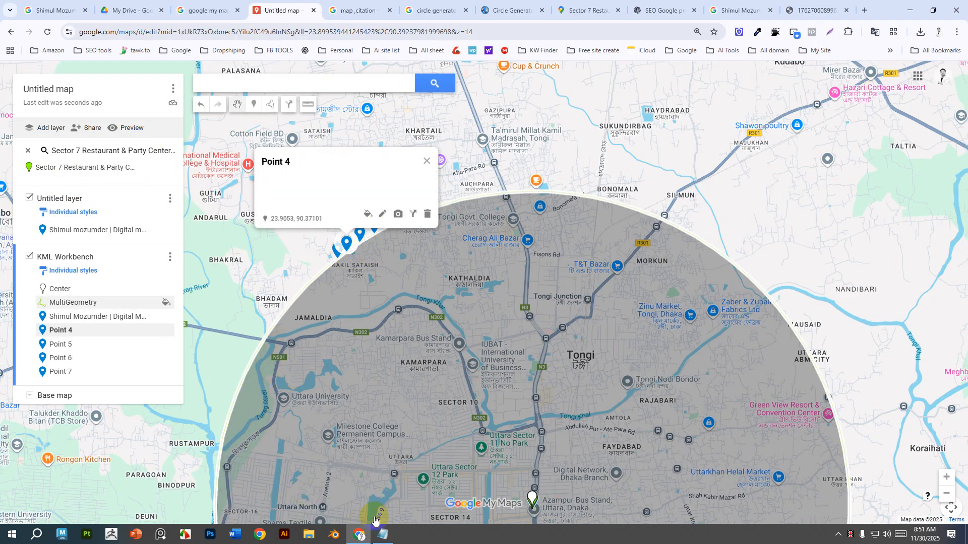
pyautogui.click(382, 534)
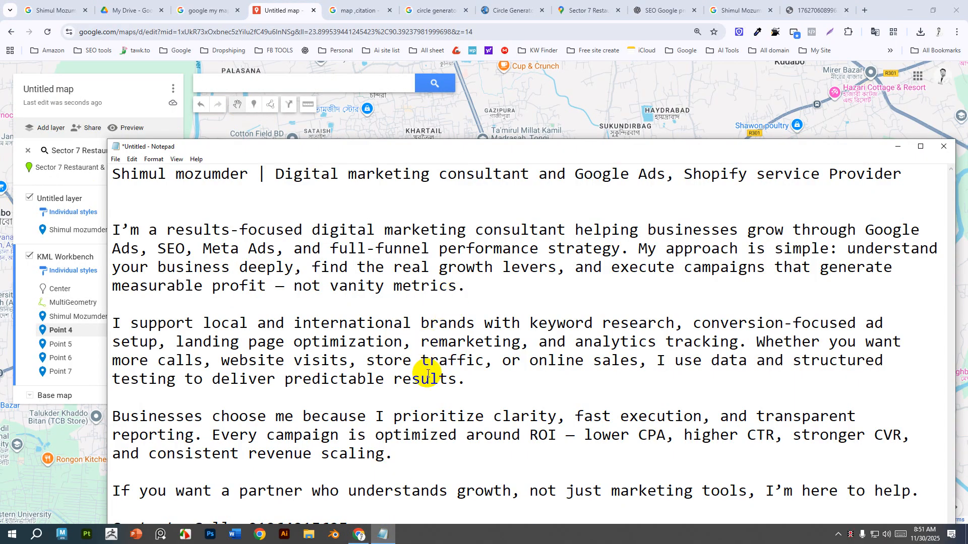
pyautogui.moveTo(685, 154); pyautogui.dragTo(683, 59)
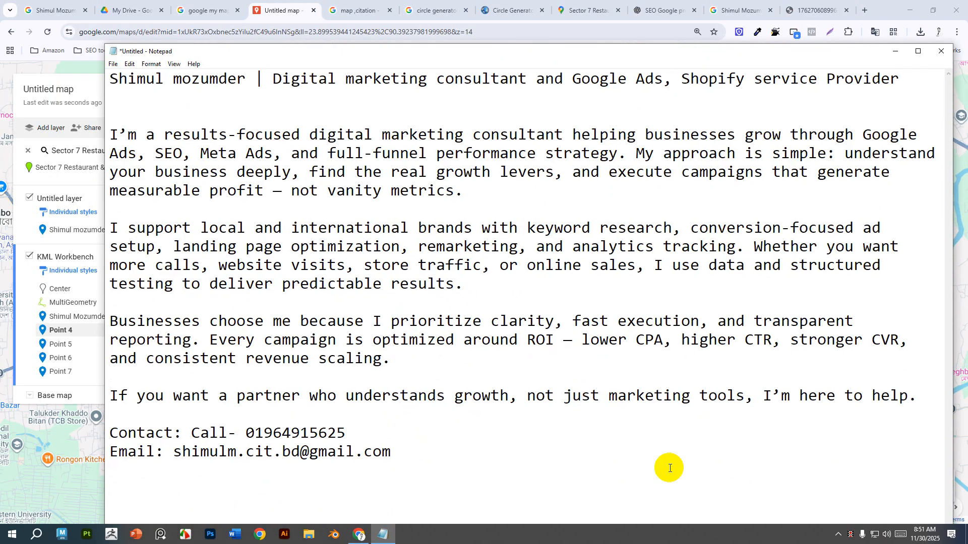
# Add a service list in Notepad: Digital Marketing consultant, SEO Consultant, Google Ads, Shopify SEO, Local SEO, Facebook Ads.
pyautogui.press('Return')
pyautogui.press('Return')
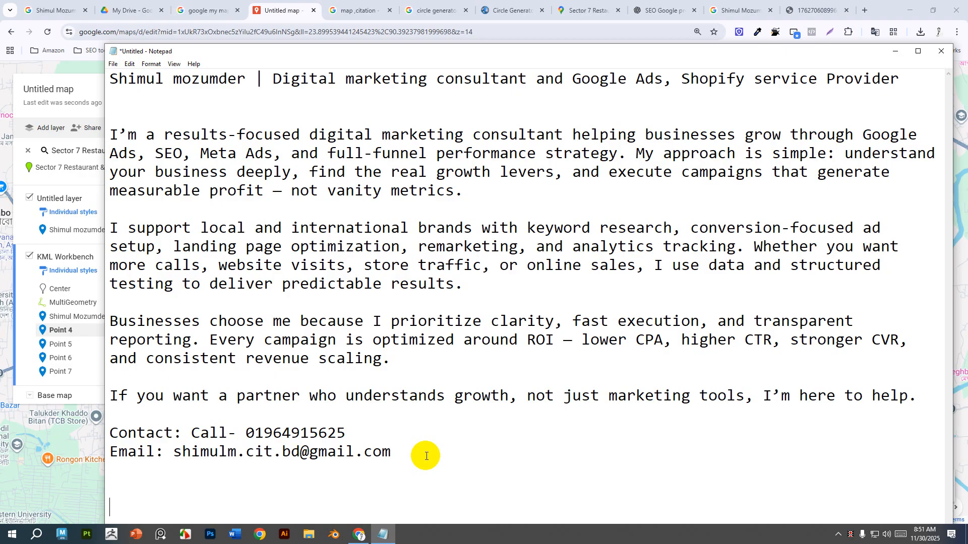
pyautogui.write('Digital Marketin')
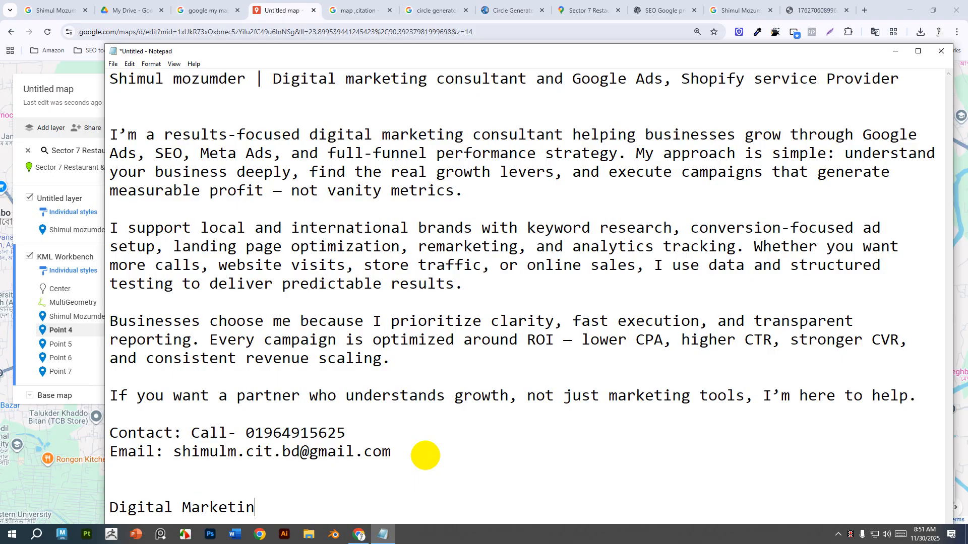
pyautogui.write('g con')
pyautogui.write('sulta')
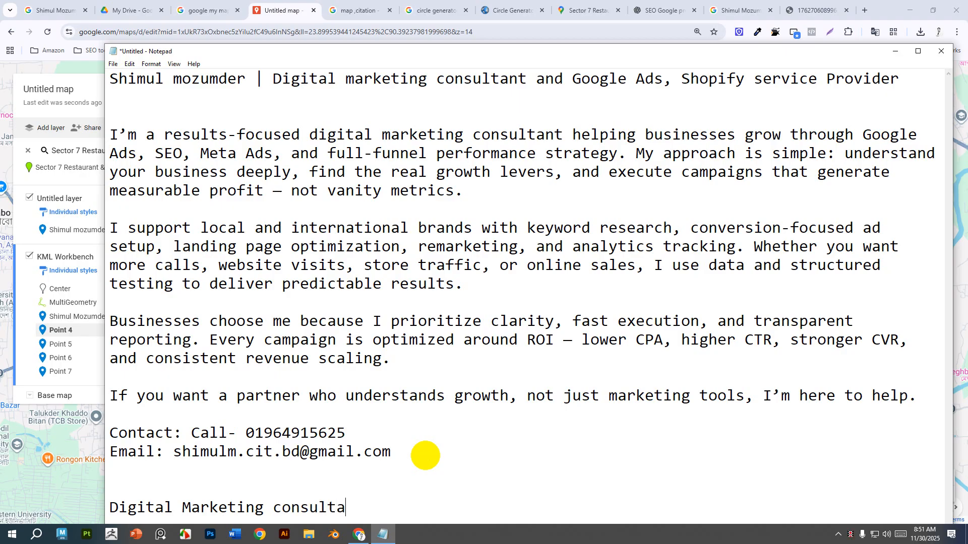
pyautogui.write('nt ')
pyautogui.write('SEO Consultant')
pyautogui.press('Return')
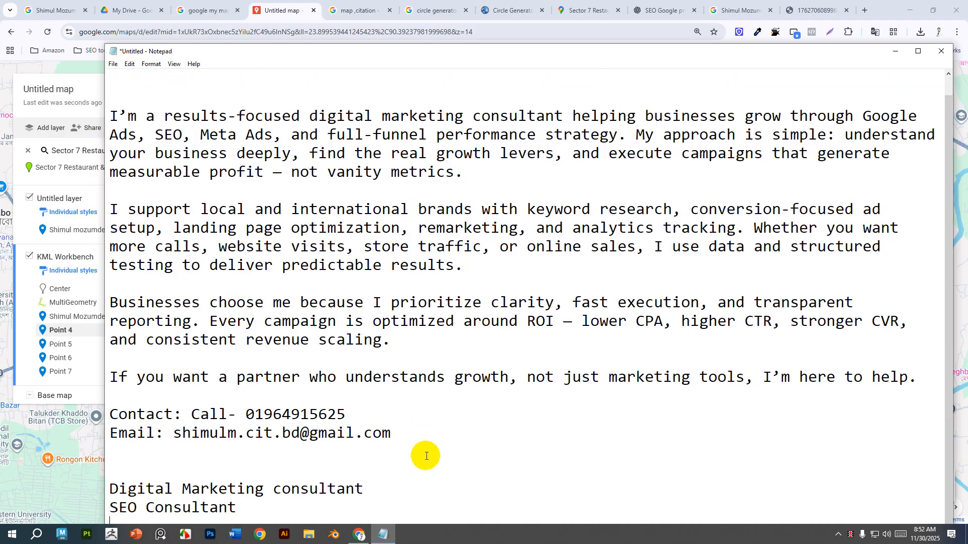
pyautogui.write('le Ads')
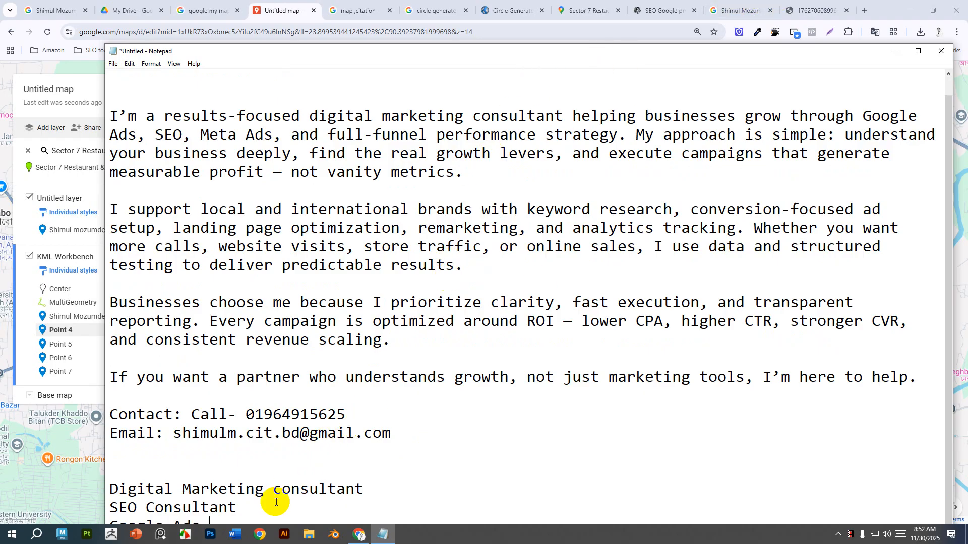
pyautogui.press('Return')
pyautogui.write('Shopi')
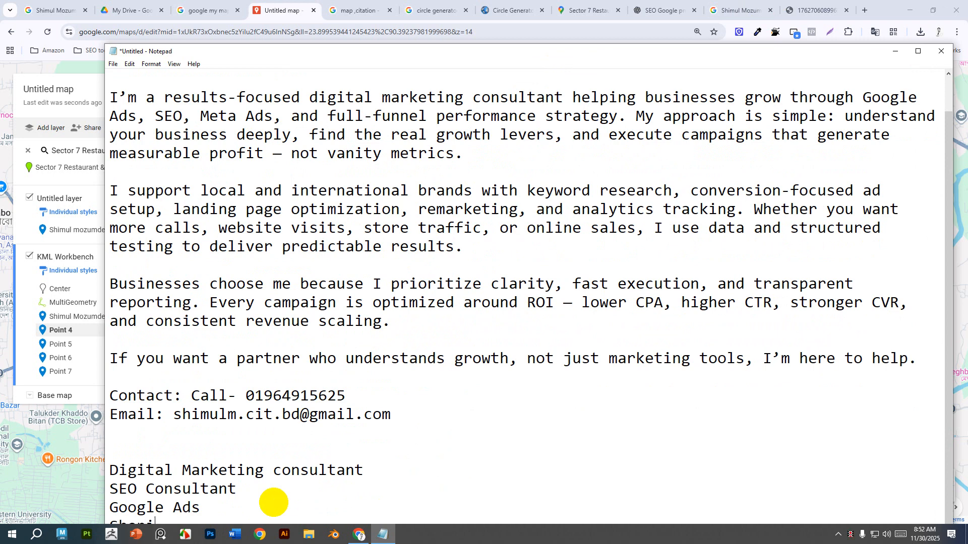
pyautogui.write('fy SEoO')
pyautogui.press('Return')
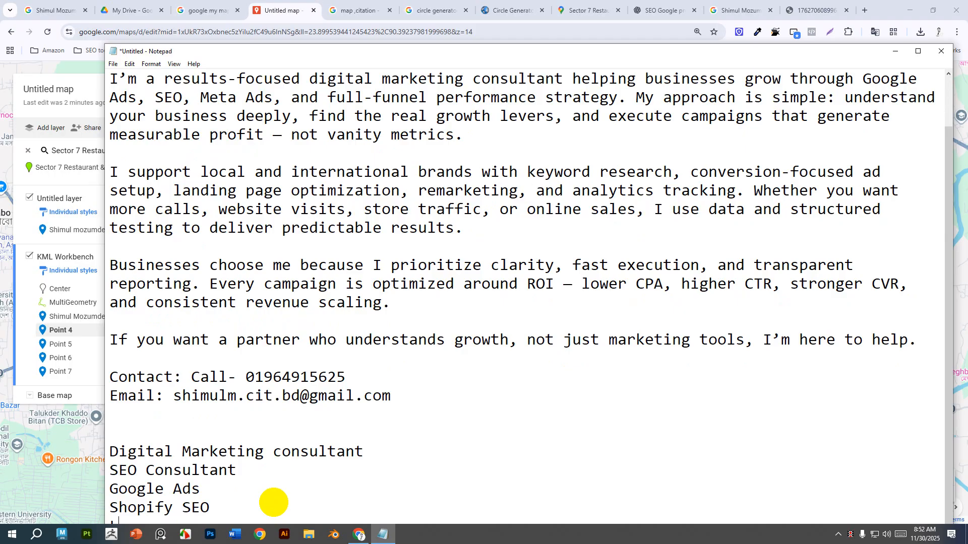
pyautogui.write('SEO')
pyautogui.press('Return')
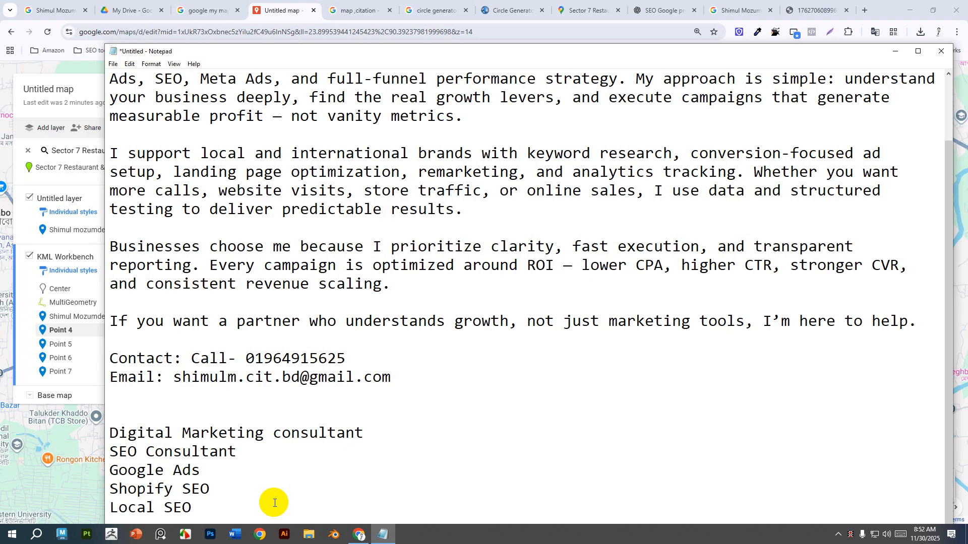
pyautogui.write('Ecceboo')
pyautogui.write('k Ads')
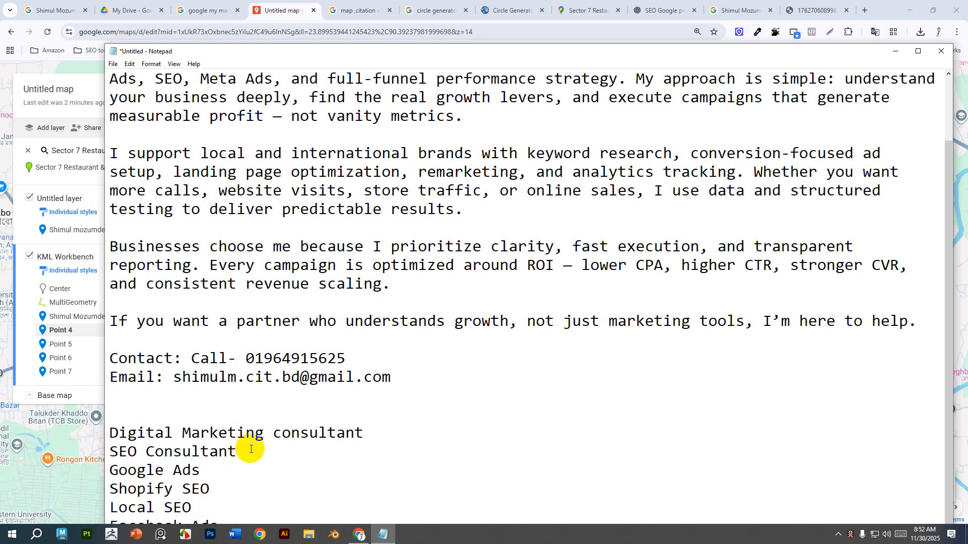
# Copy the "SEO Consultant" line from Notepad and return to the map.
pyautogui.moveTo(247, 449); pyautogui.dragTo(103, 432)
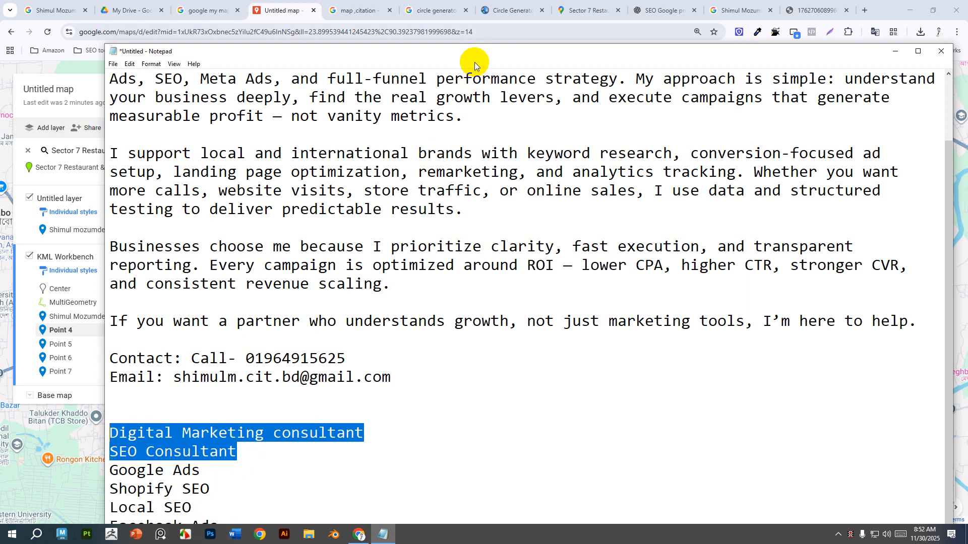
pyautogui.moveTo(474, 53); pyautogui.dragTo(463, 13)
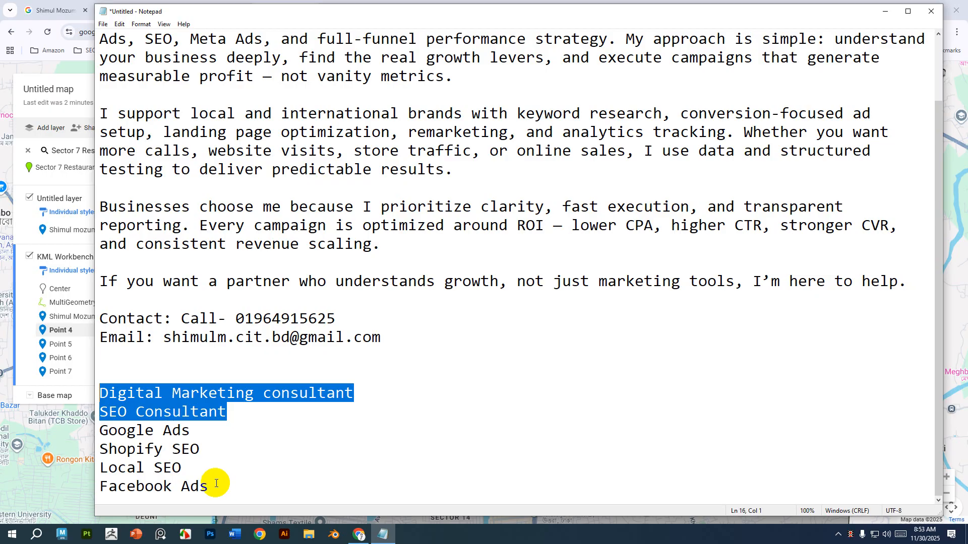
pyautogui.click(200, 414)
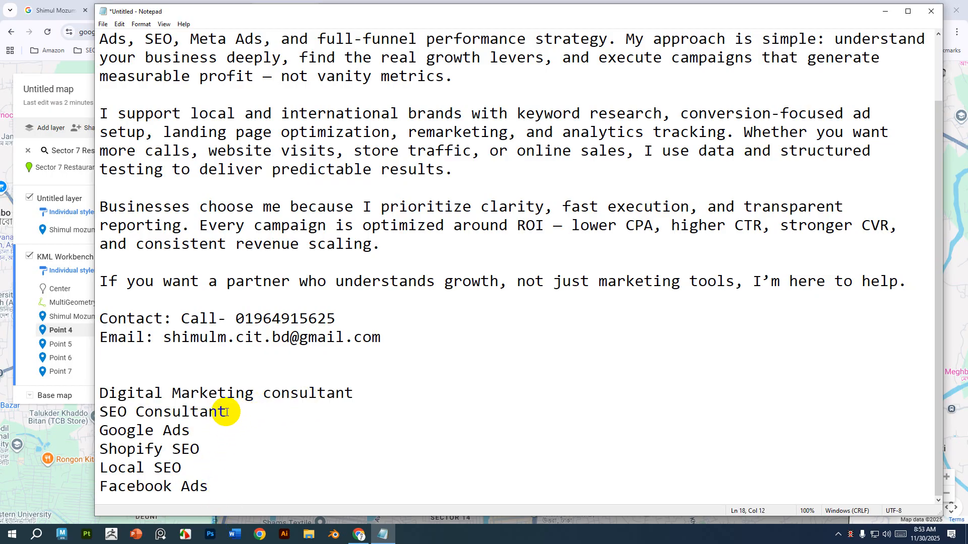
pyautogui.moveTo(225, 412); pyautogui.dragTo(75, 412)
pyautogui.hotkey('ctrl', 'c')
pyautogui.hotkey('alt', 'Tab')
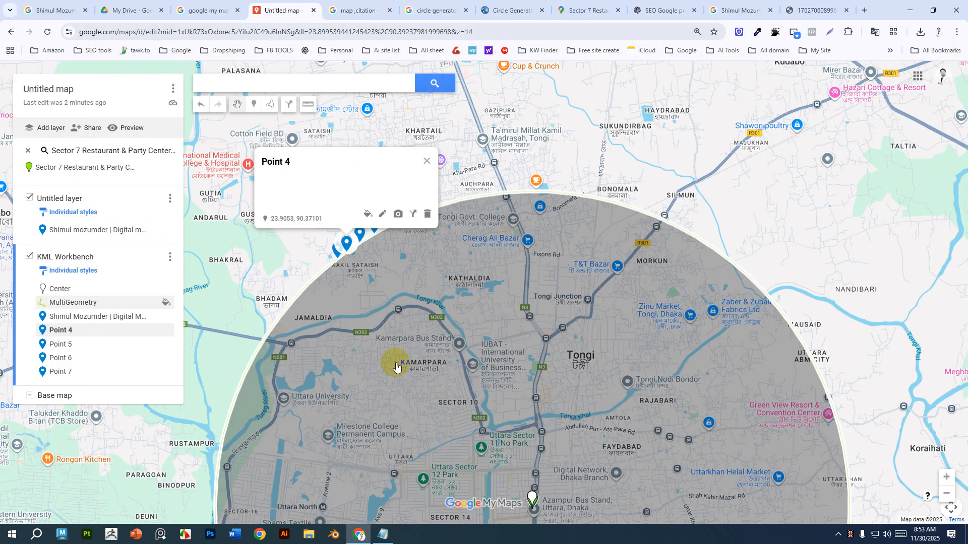
# Retitle Point 4 as the owner's name followed by "| SEO Consultant", paste the business description, and save.
pyautogui.click(381, 212)
pyautogui.hotkey('ctrl', 'v')
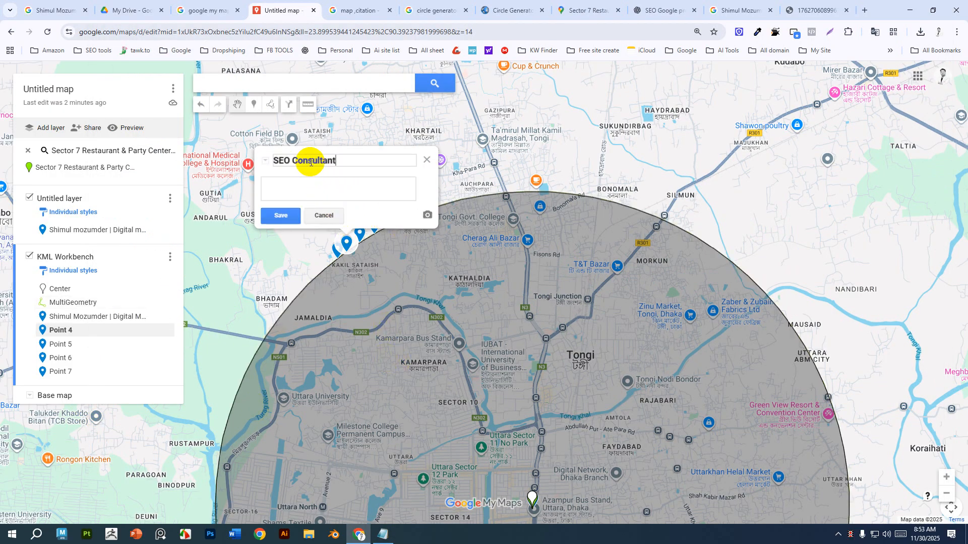
pyautogui.click(313, 190)
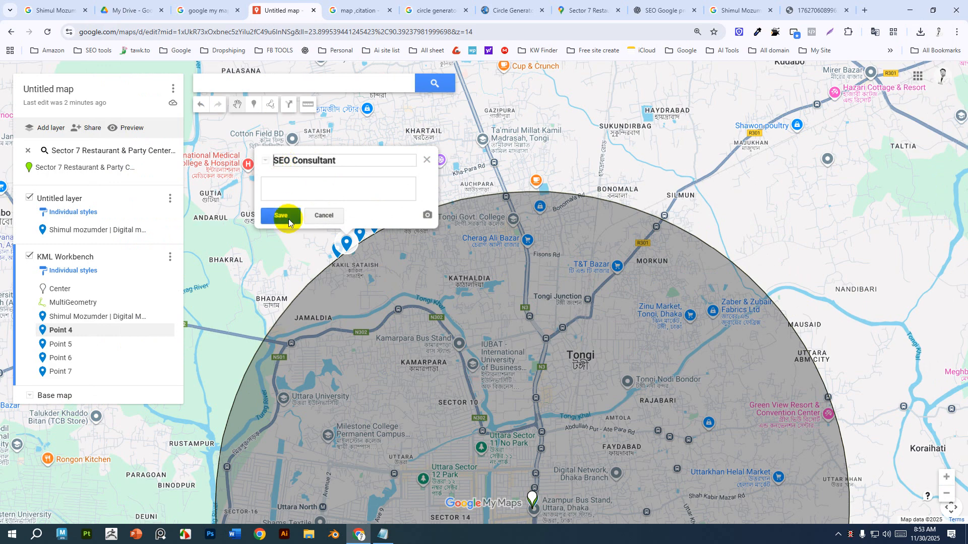
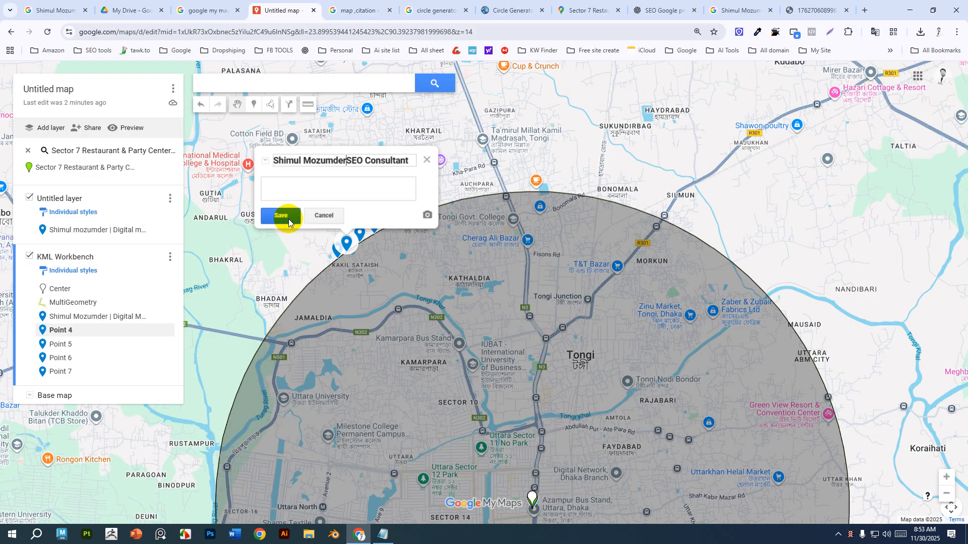
pyautogui.write(' |')
pyautogui.click(313, 190)
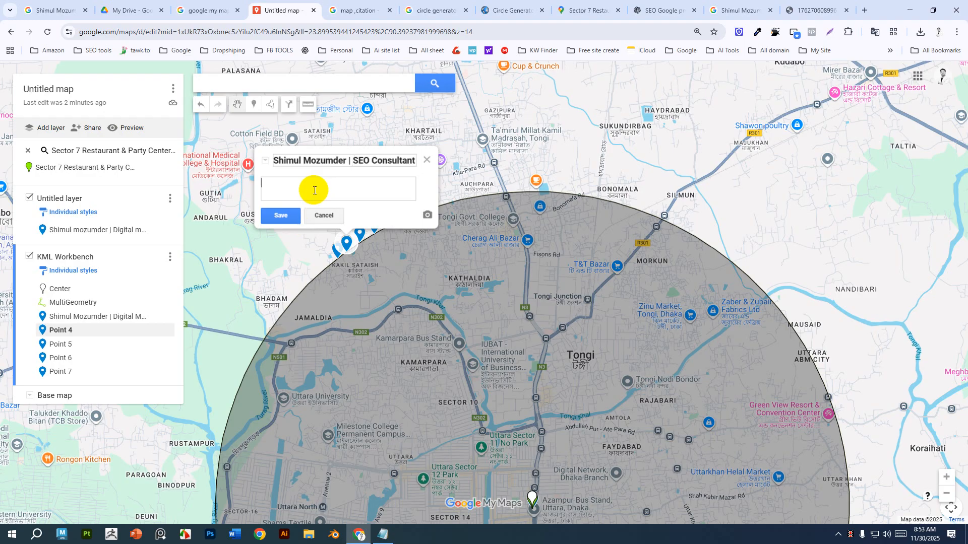
pyautogui.press('super+v')
pyautogui.click(321, 266)
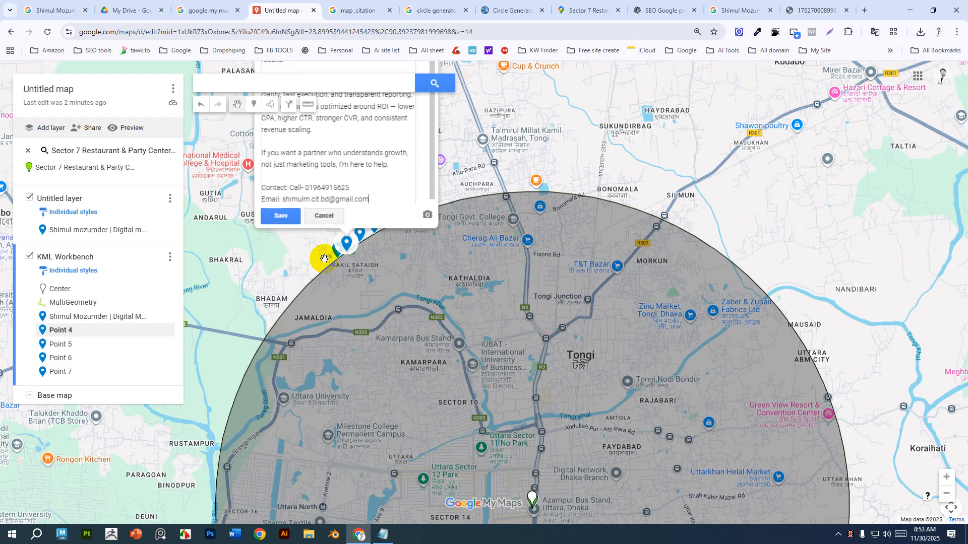
pyautogui.click(277, 217)
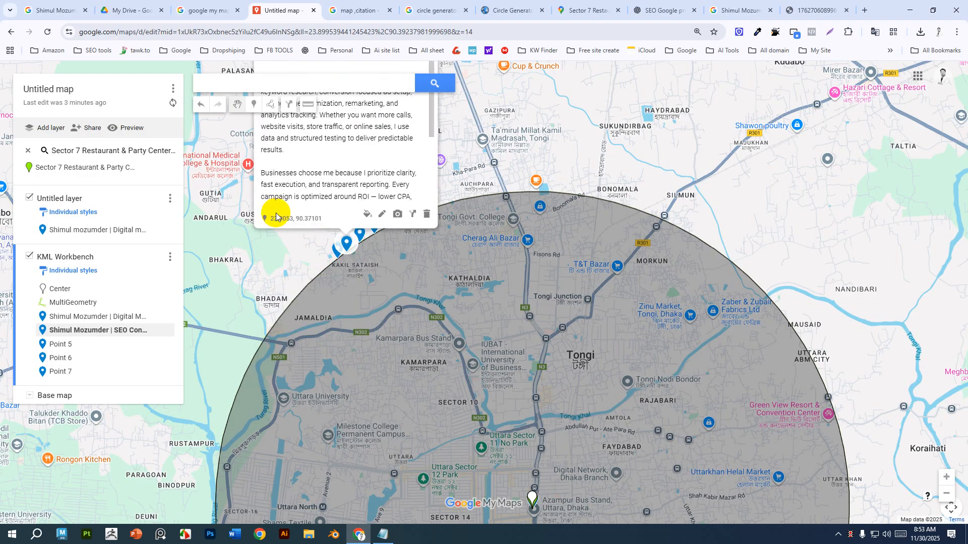
# Open Point 5 for editing and copy the "Google Ads" line from Notepad.
pyautogui.click(359, 379)
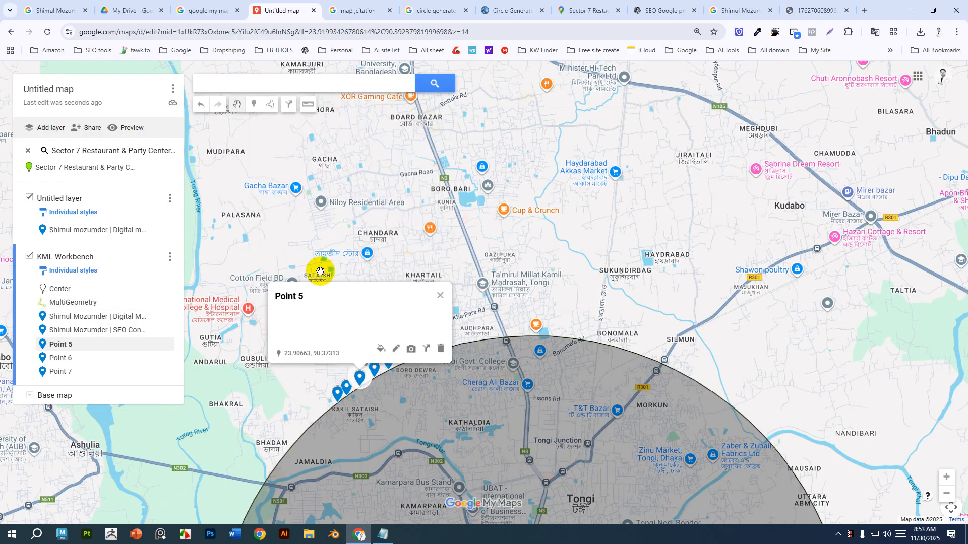
pyautogui.click(395, 346)
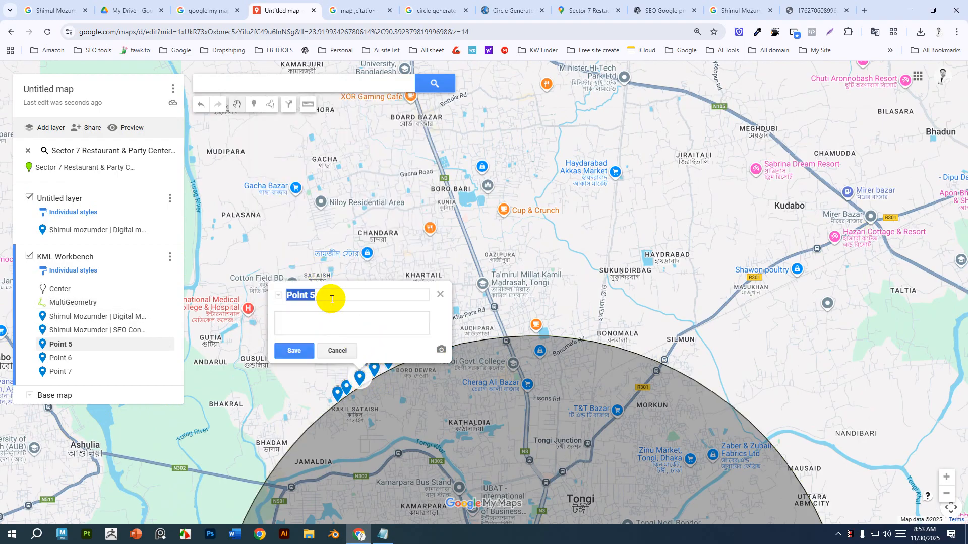
pyautogui.hotkey('alt', 'Tab')
pyautogui.moveTo(201, 432); pyautogui.dragTo(99, 431)
pyautogui.hotkey('alt', 'Tab')
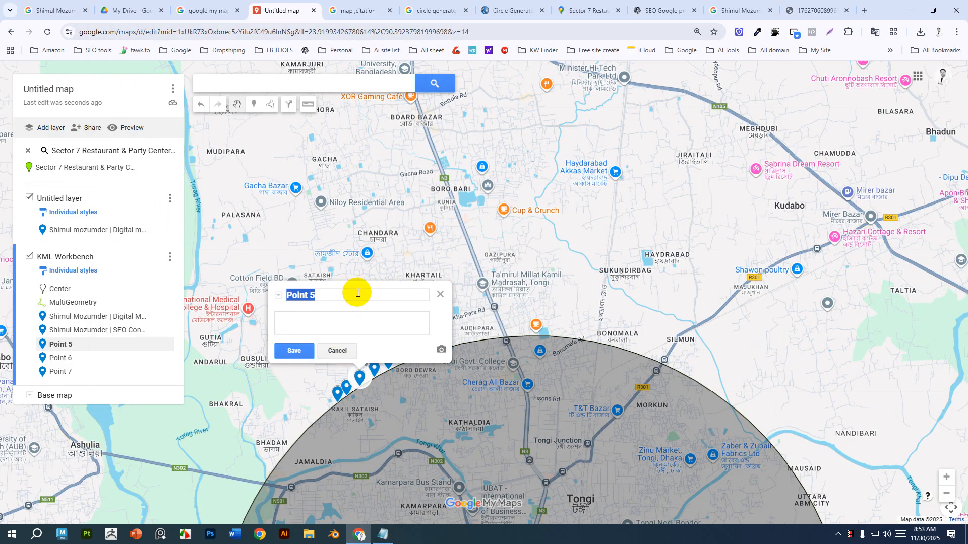
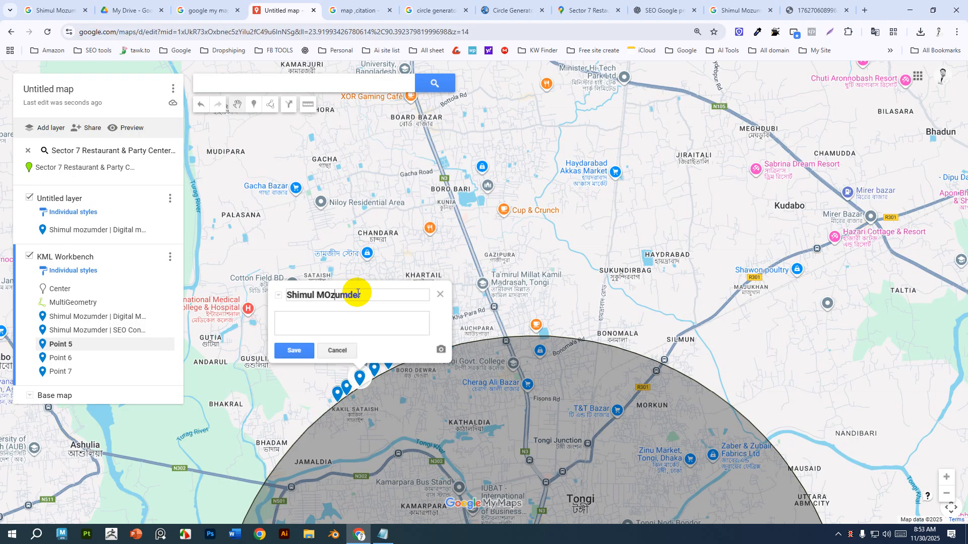
# Enter the owner's name as Point 5's title, correcting its capitalisation.
pyautogui.press('Left')
pyautogui.press('Left')
pyautogui.press('Delete')
pyautogui.write('a')
pyautogui.press('BackSpace')
pyautogui.write('o')
pyautogui.press('super+v')
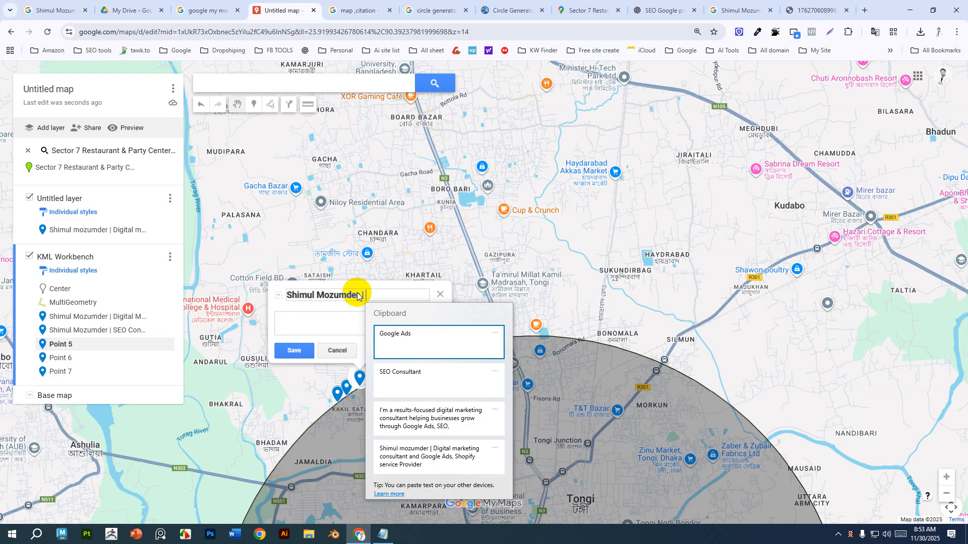
pyautogui.click(428, 419)
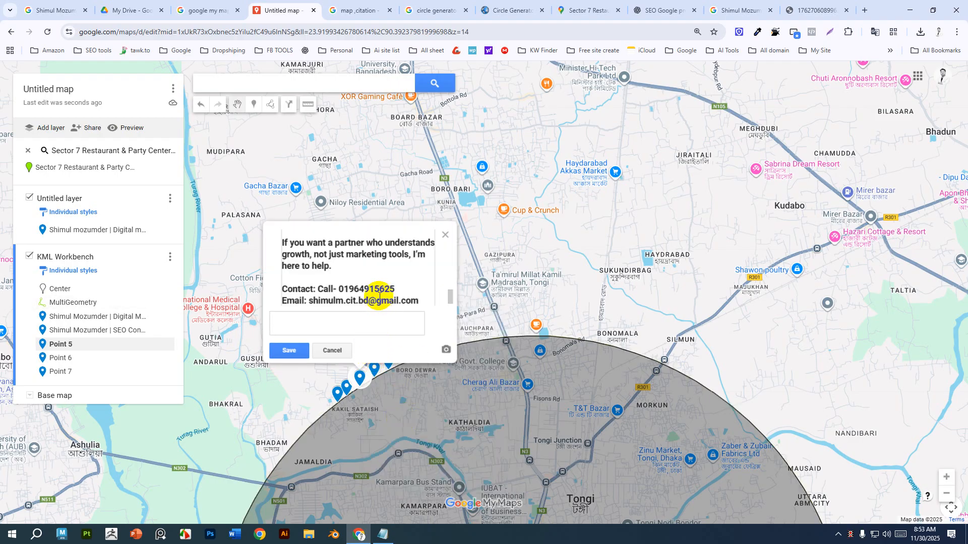
pyautogui.hotkey('ctrl', 'z')
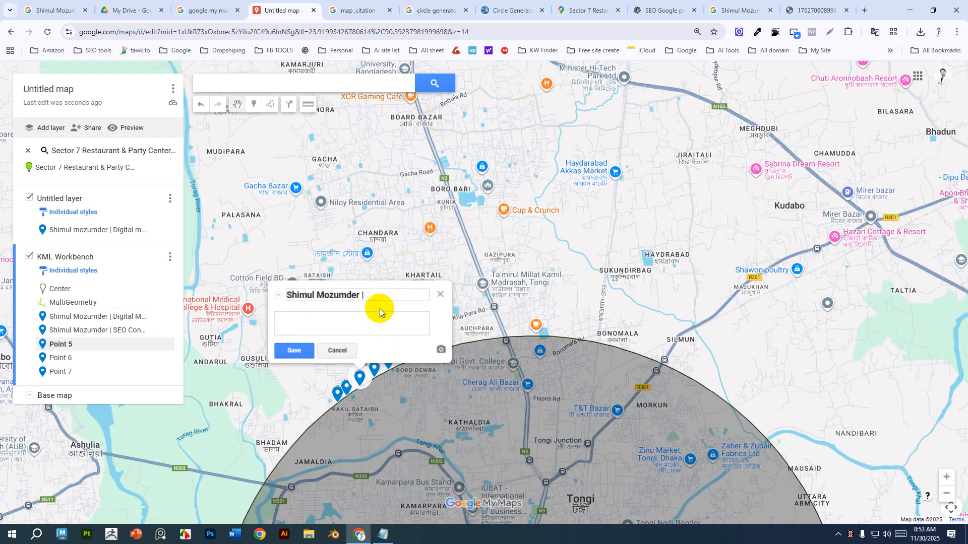
# Append "Google Ads" to Point 5's title, paste the business description into its description, and save.
pyautogui.press('super+v')
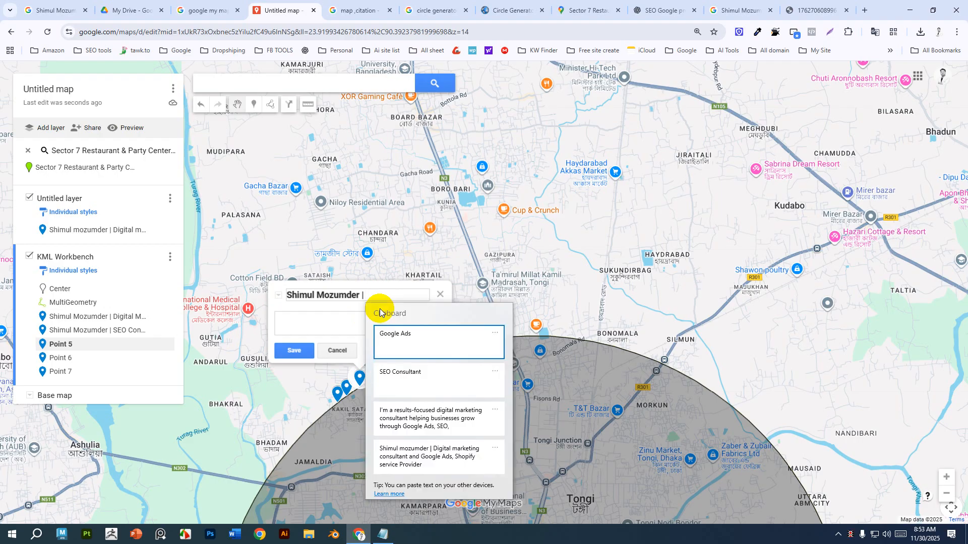
pyautogui.click(425, 339)
pyautogui.click(344, 321)
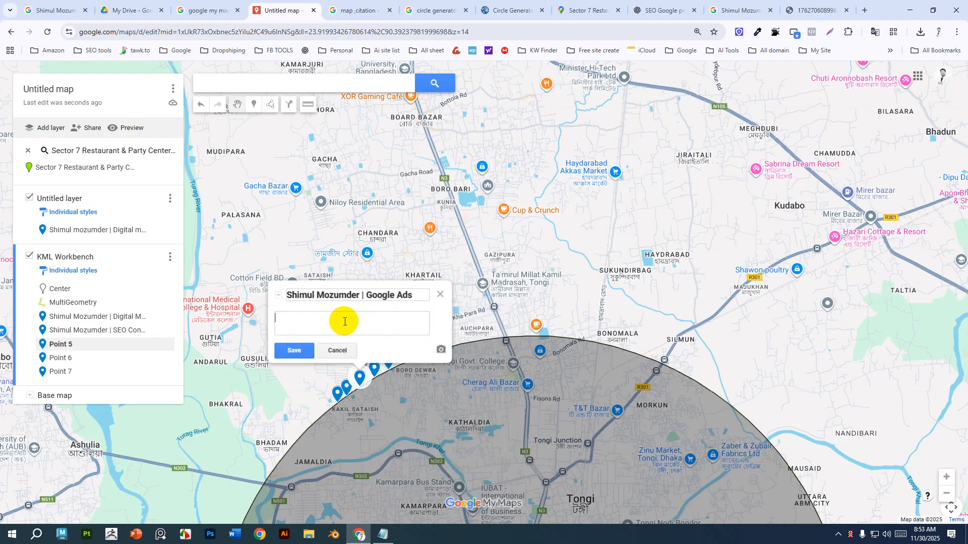
pyautogui.press('super+v')
pyautogui.click(352, 438)
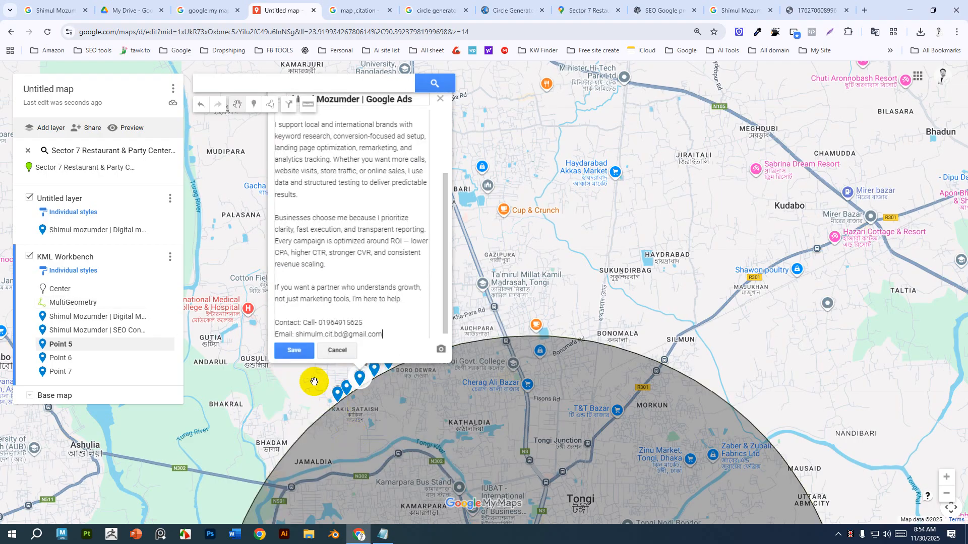
pyautogui.click(295, 345)
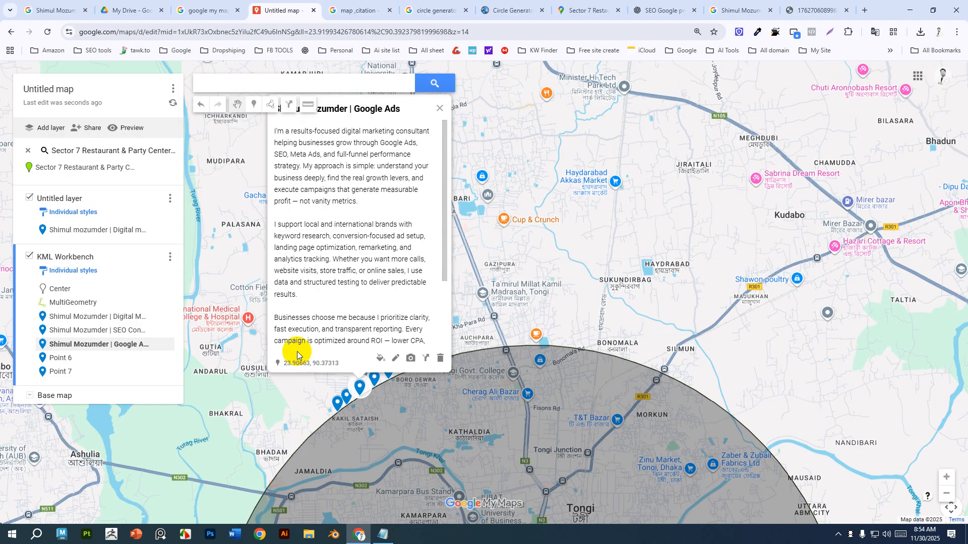
# Open Point 6 for editing, copy "Shopify SEO" from Notepad and paste it as the point's title.
pyautogui.click(373, 378)
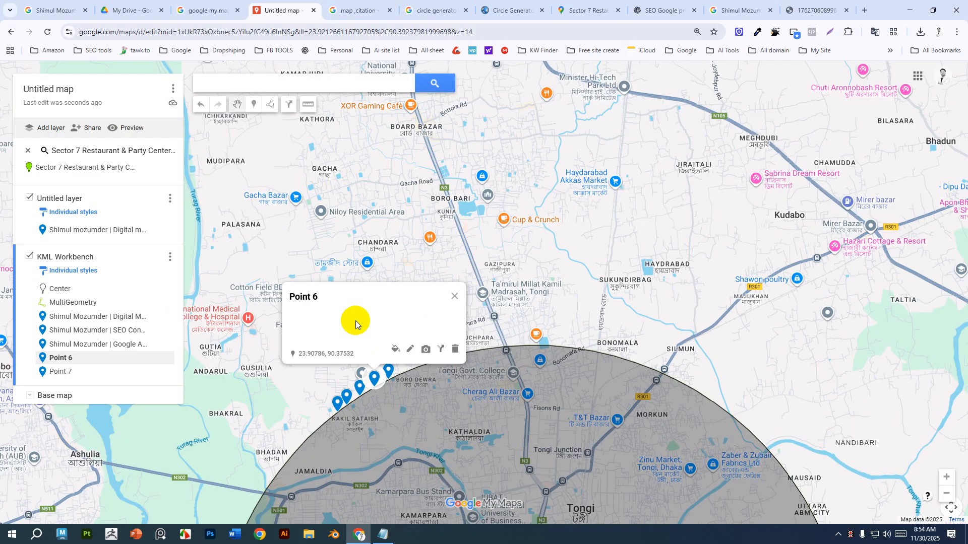
pyautogui.click(408, 350)
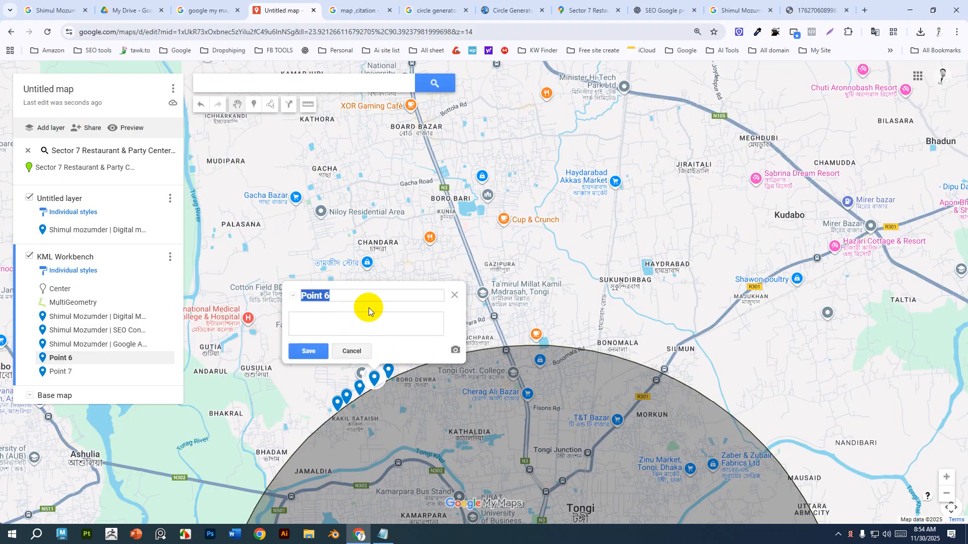
pyautogui.click(384, 534)
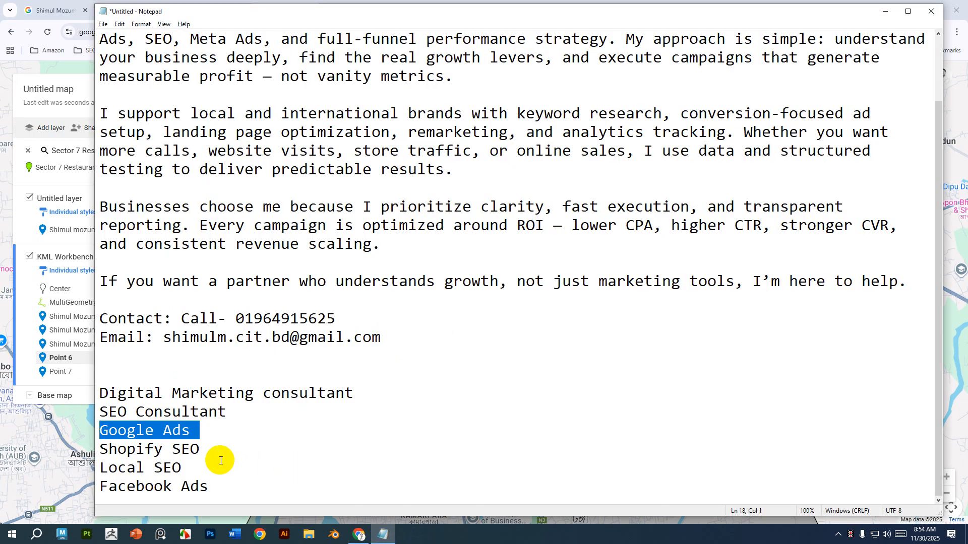
pyautogui.moveTo(204, 449); pyautogui.dragTo(84, 445)
pyautogui.press('super+c')
pyautogui.hotkey('alt', 'Tab')
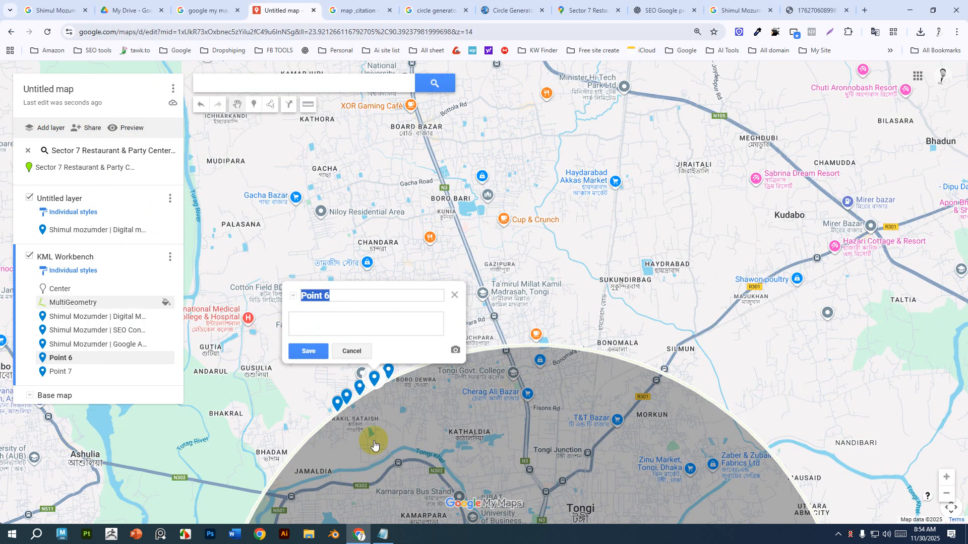
pyautogui.press('super+v')
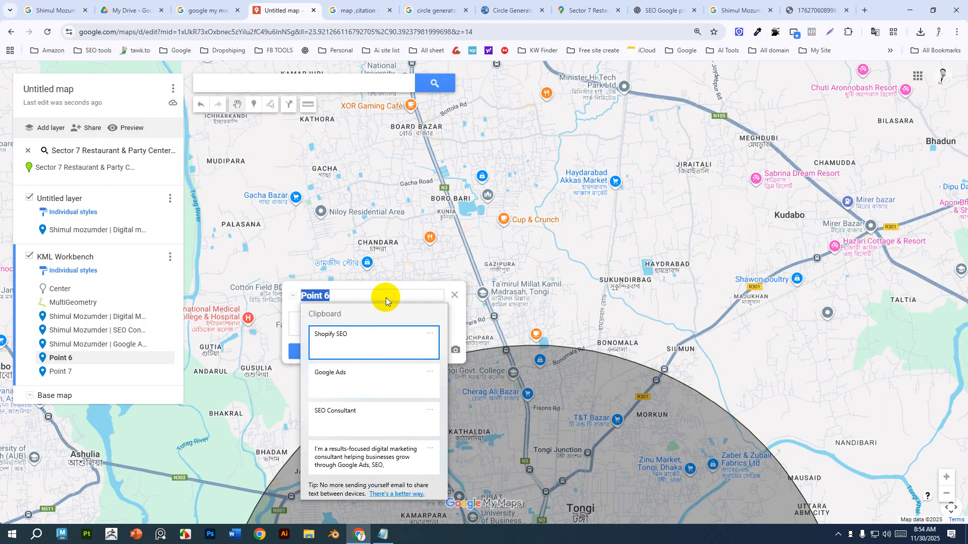
pyautogui.click(356, 346)
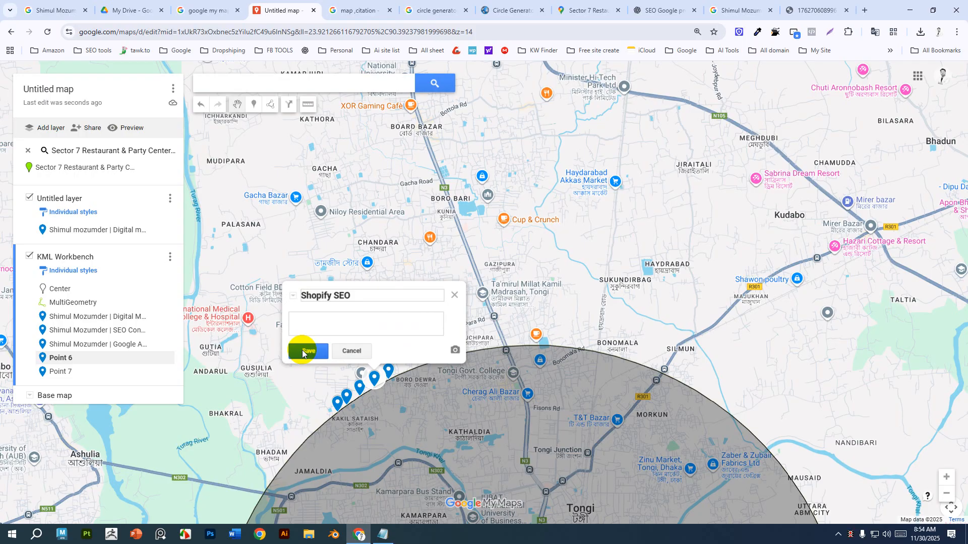
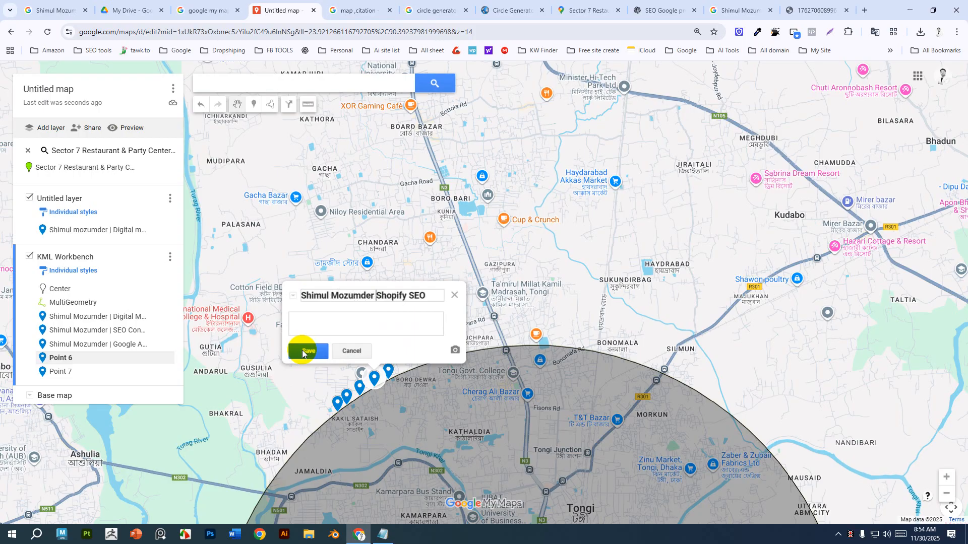
# Insert the owner's name and "|" before "Shopify SEO" in Point 6's title.
pyautogui.write('|')
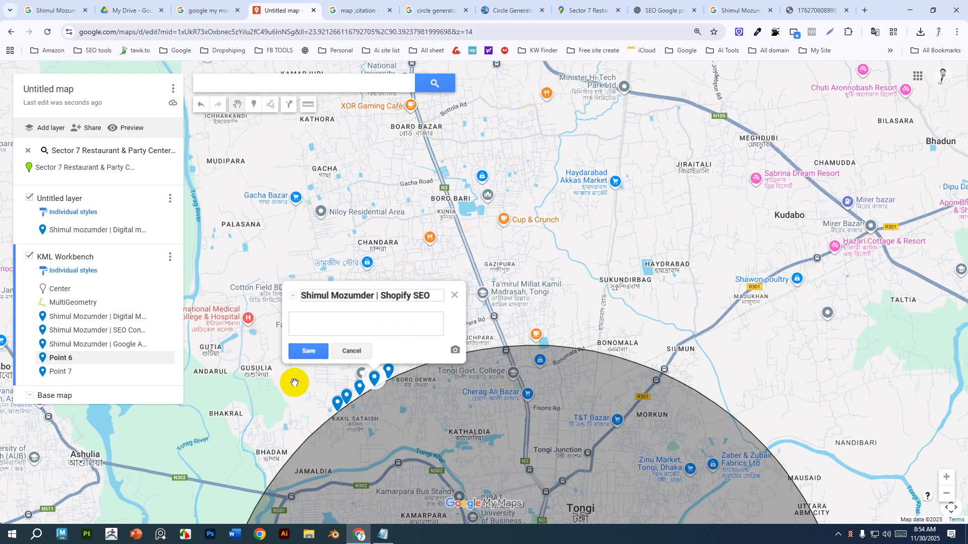
# Paste the business description into Point 6's description and save the point.
pyautogui.click(334, 318)
pyautogui.press('super+v')
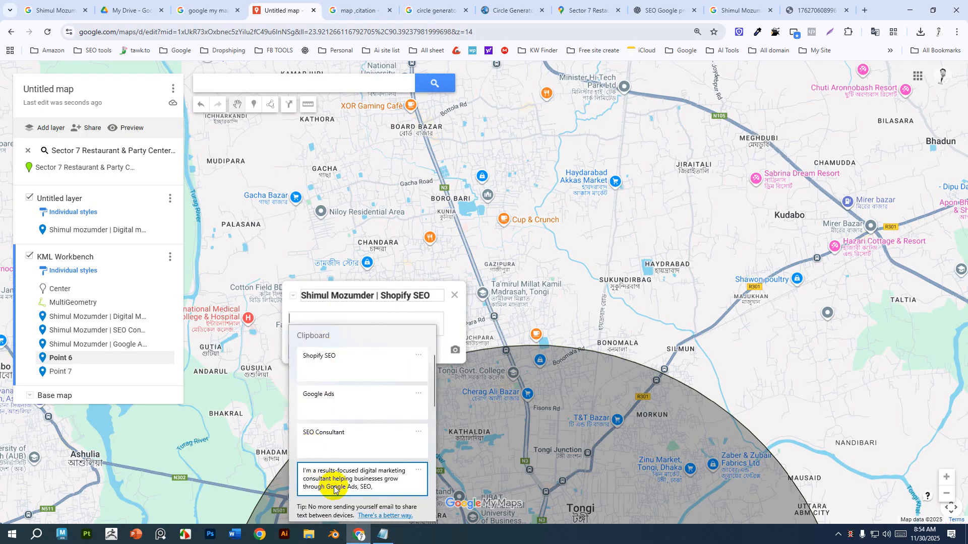
pyautogui.click(323, 469)
pyautogui.click(328, 357)
# Copy "Local SEO" from Notepad, open Point 7 for editing and paste it as the point's title.
pyautogui.hotkey('alt', 'Tab')
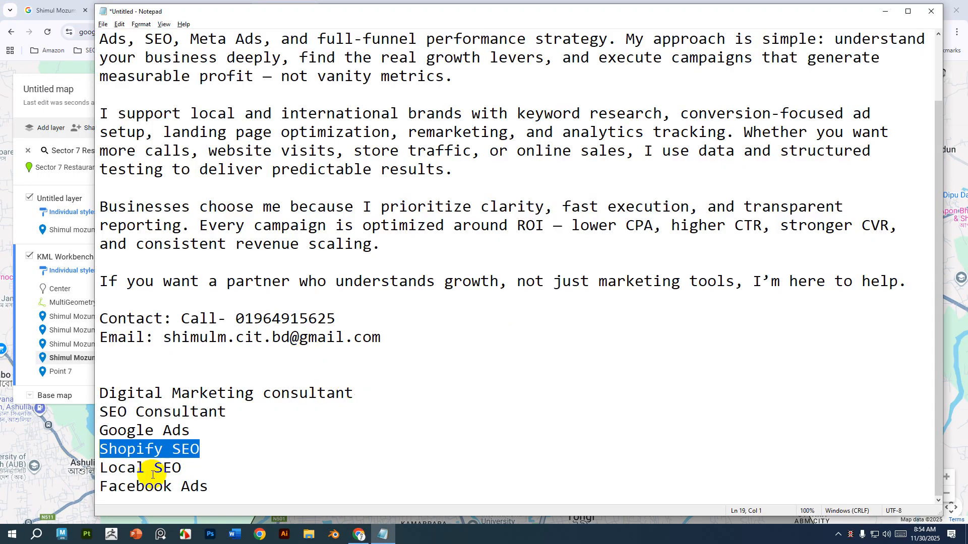
pyautogui.moveTo(199, 470); pyautogui.dragTo(93, 470)
pyautogui.hotkey('ctrl', 'c')
pyautogui.hotkey('alt', 'Tab')
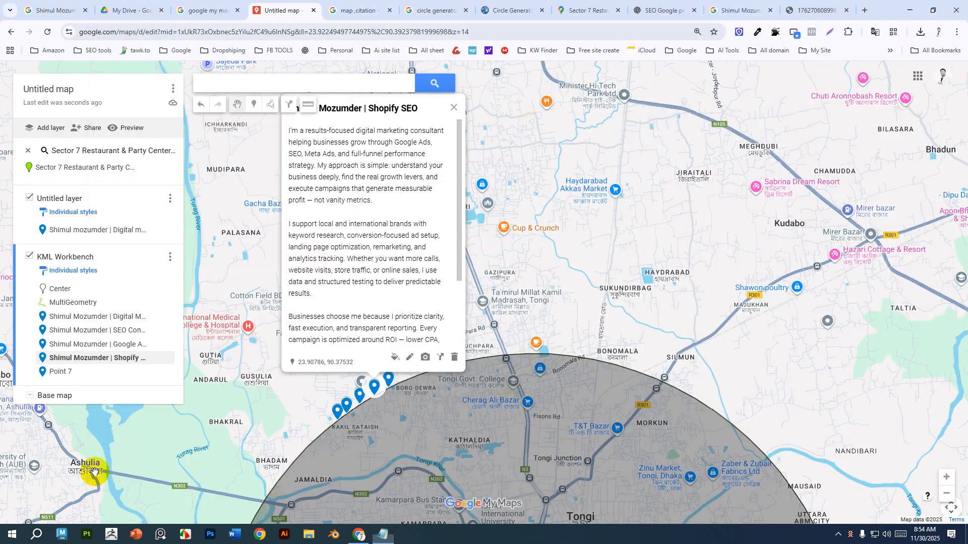
pyautogui.click(389, 382)
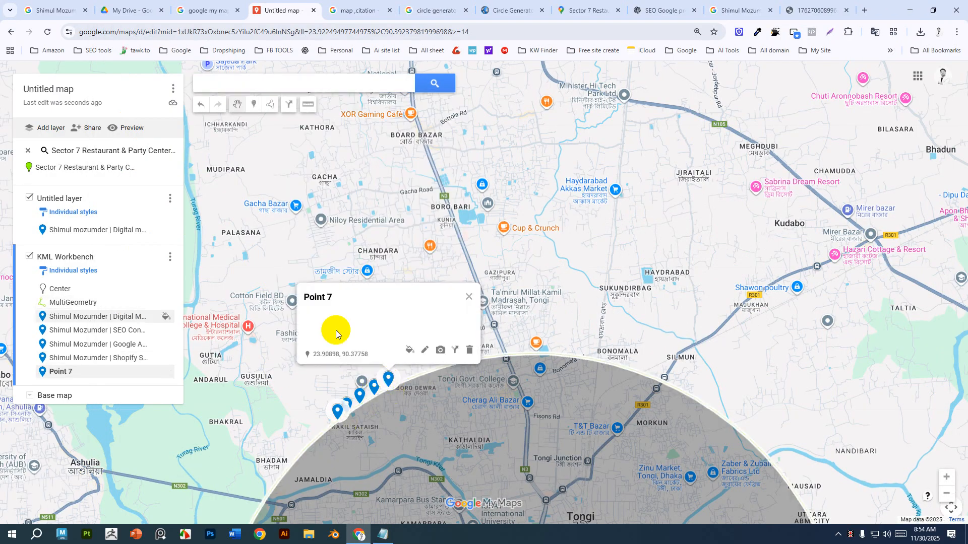
pyautogui.click(425, 350)
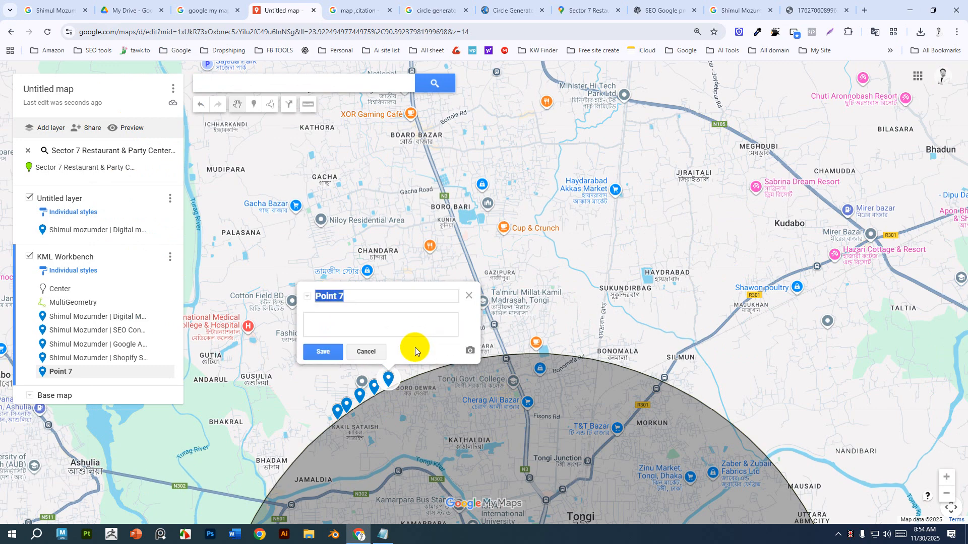
pyautogui.hotkey('ctrl', 'v')
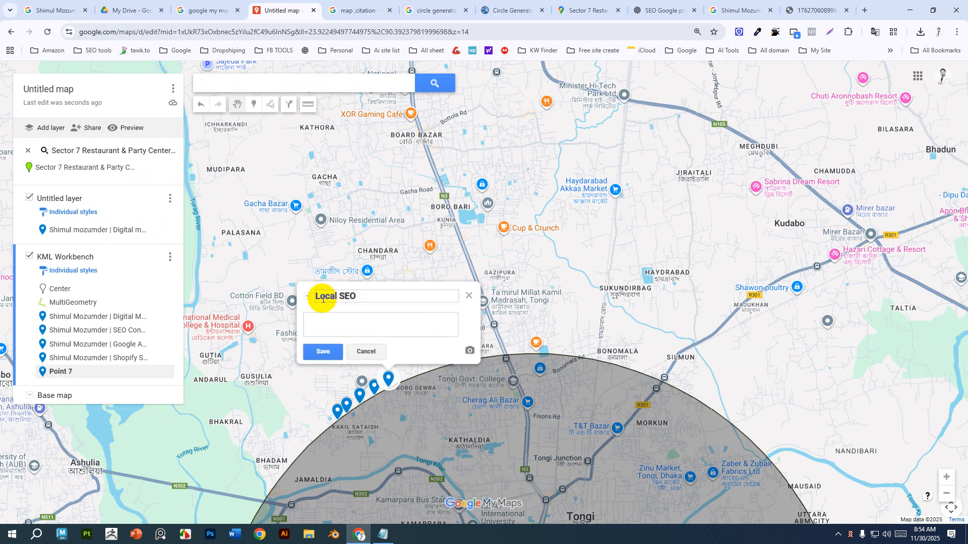
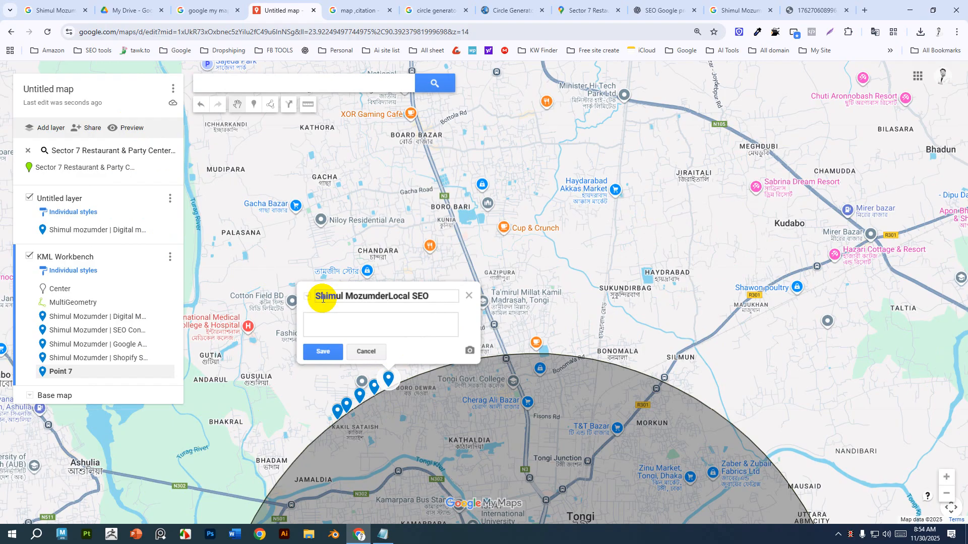
# Insert the owner's name and "|" before "Local SEO" in Point 7's title.
pyautogui.write(' |')
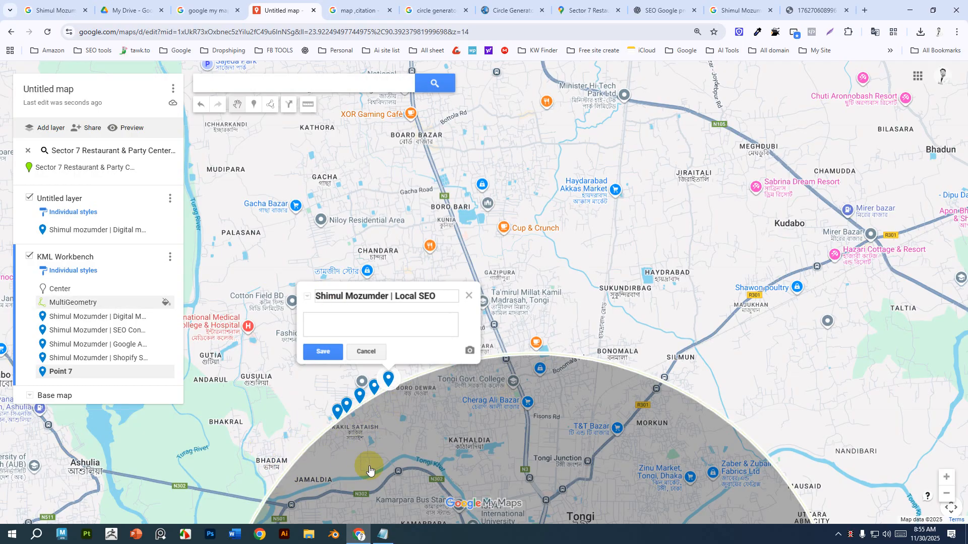
# Paste the business description into Point 7's description, save the point and close its popup.
pyautogui.click(344, 324)
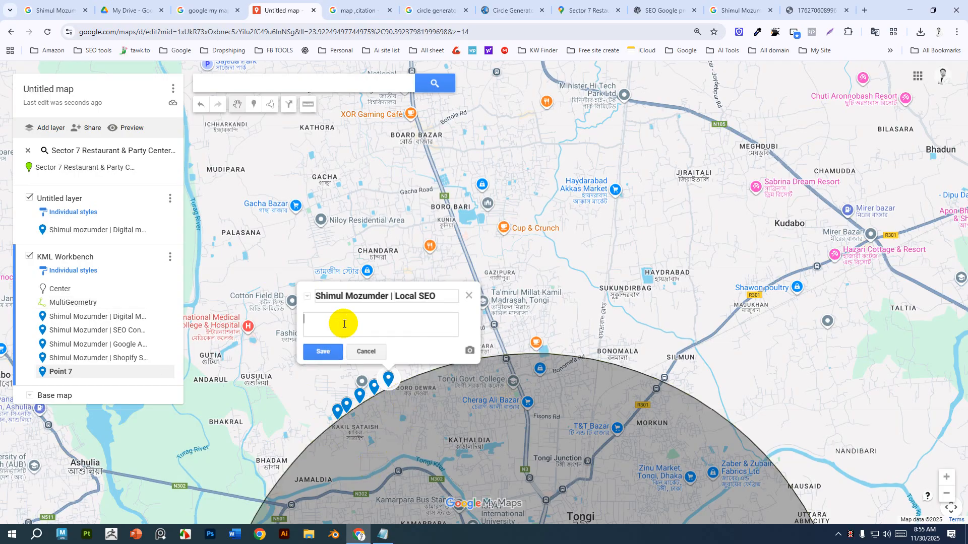
pyautogui.press('super+v')
pyautogui.scroll(-1, 344, 473)
pyautogui.click(348, 470)
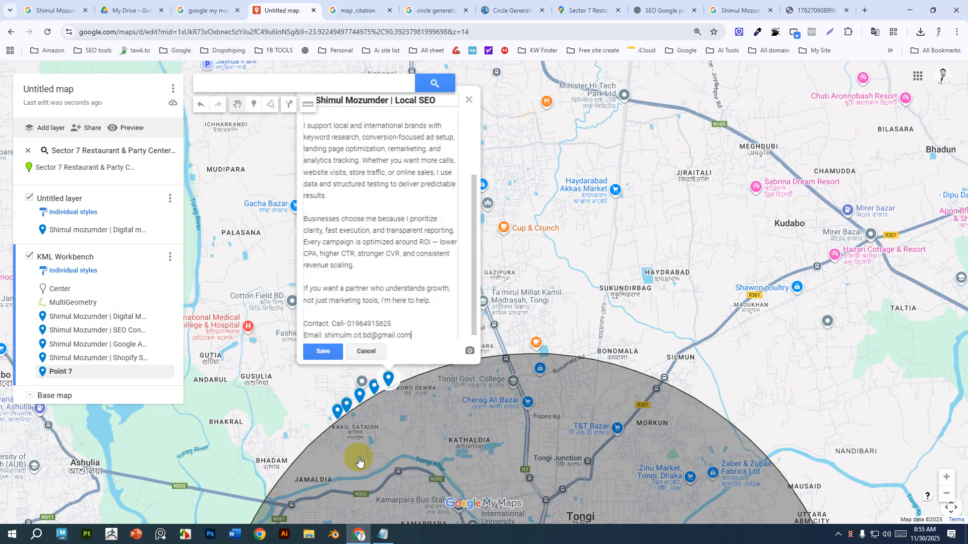
pyautogui.click(323, 351)
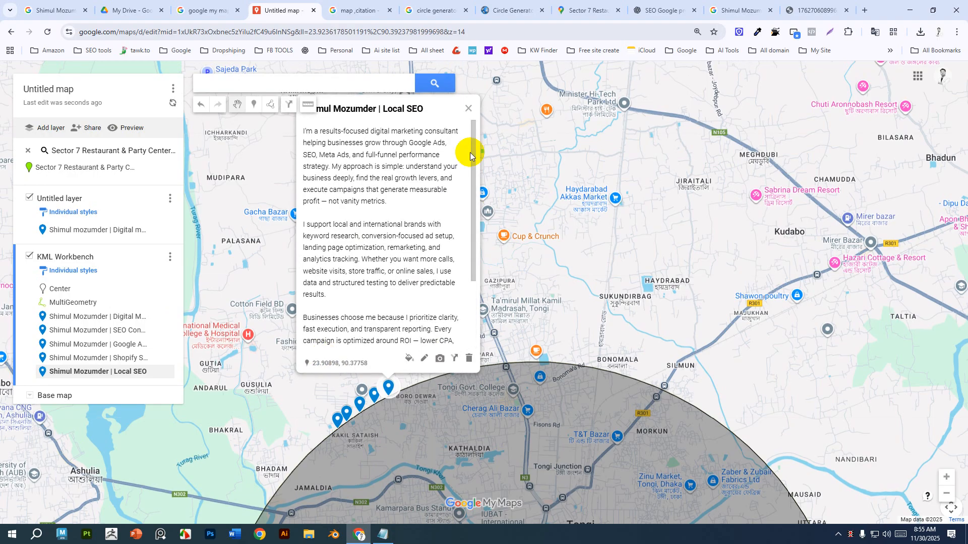
pyautogui.click(469, 106)
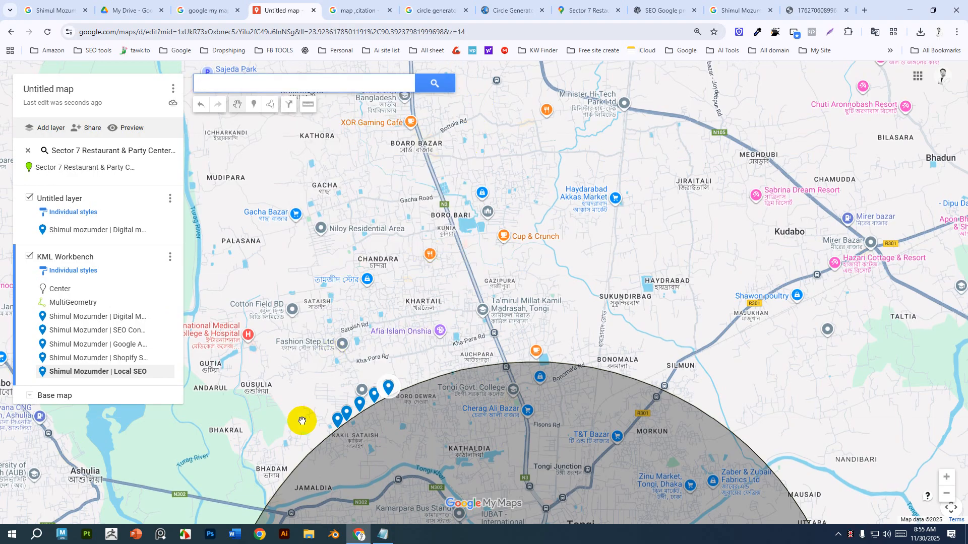
# Browse the circle generator and map citation search tabs, viewing a citation map image, before returning to the map.
pyautogui.click(744, 10)
pyautogui.click(432, 11)
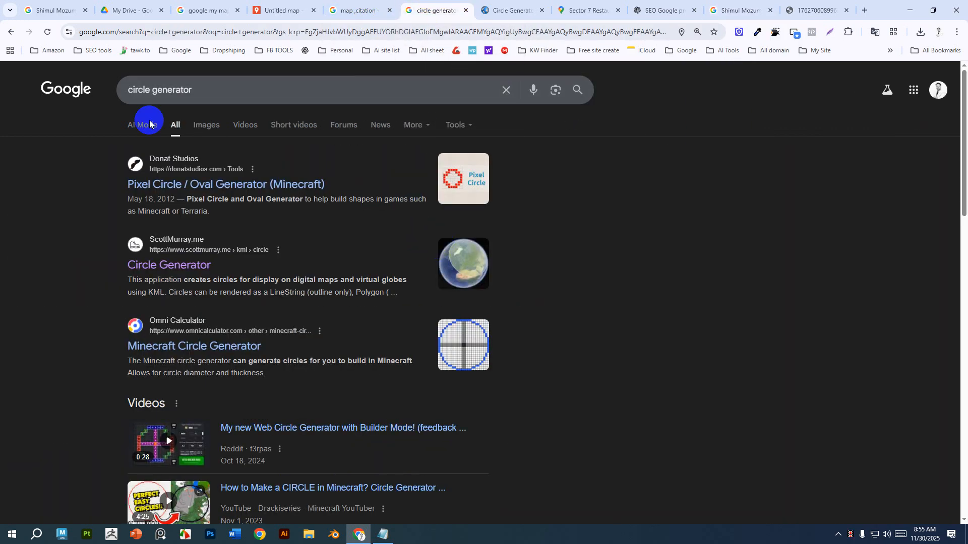
pyautogui.click(341, 6)
pyautogui.click(711, 400)
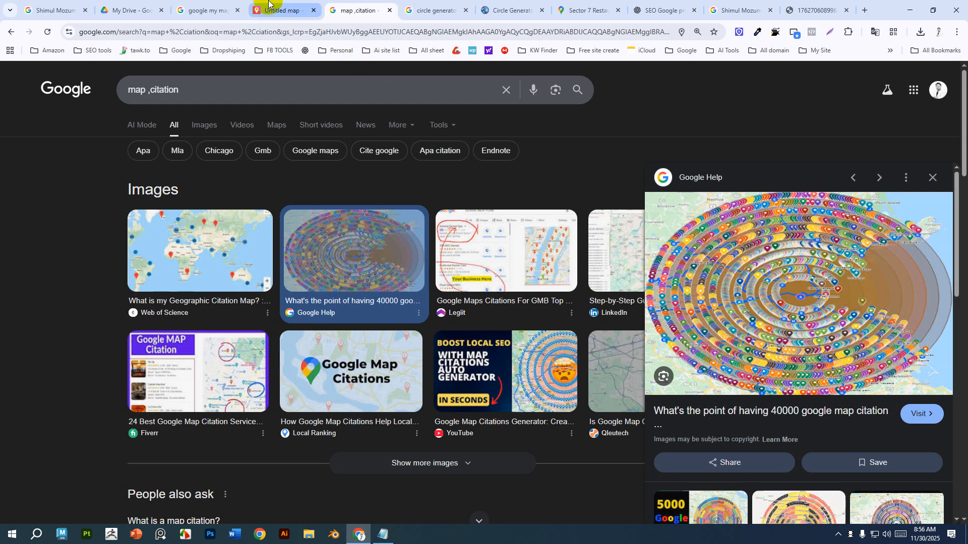
pyautogui.click(283, 10)
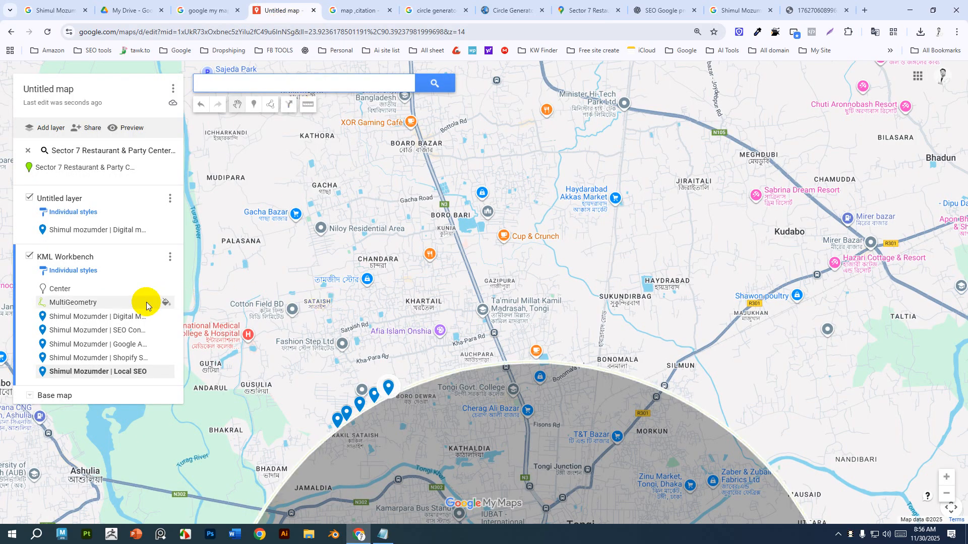
# Delete the Center placemark from the KML Workbench layer.
pyautogui.click(78, 291)
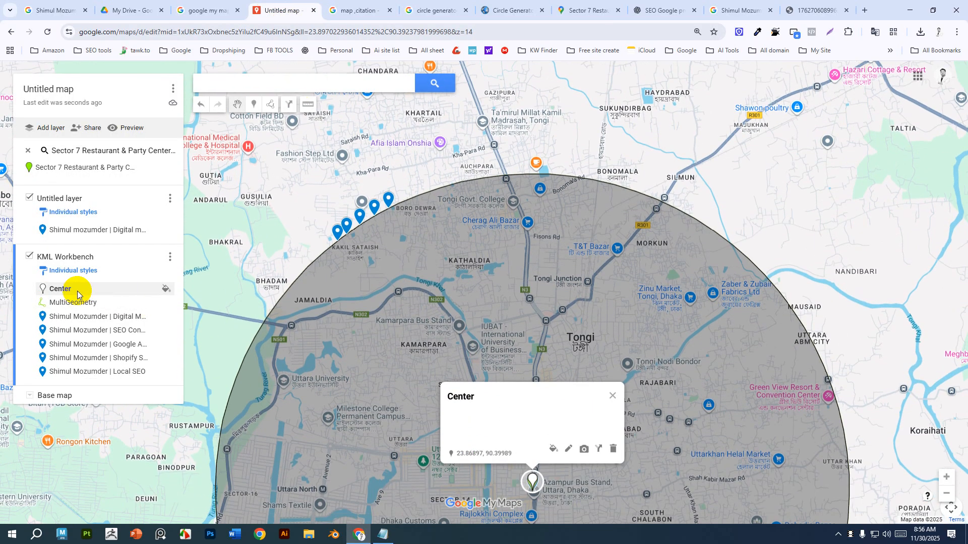
pyautogui.click(614, 449)
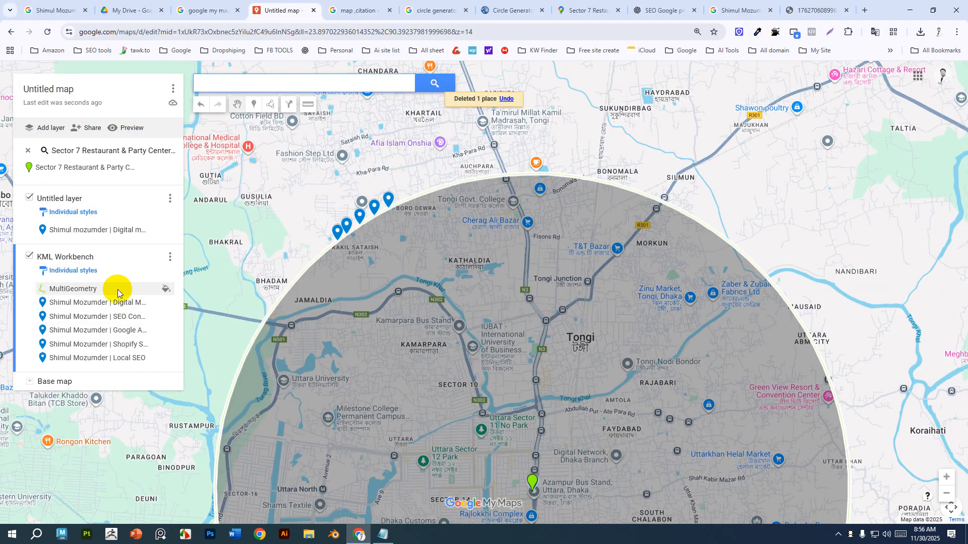
pyautogui.click(117, 290)
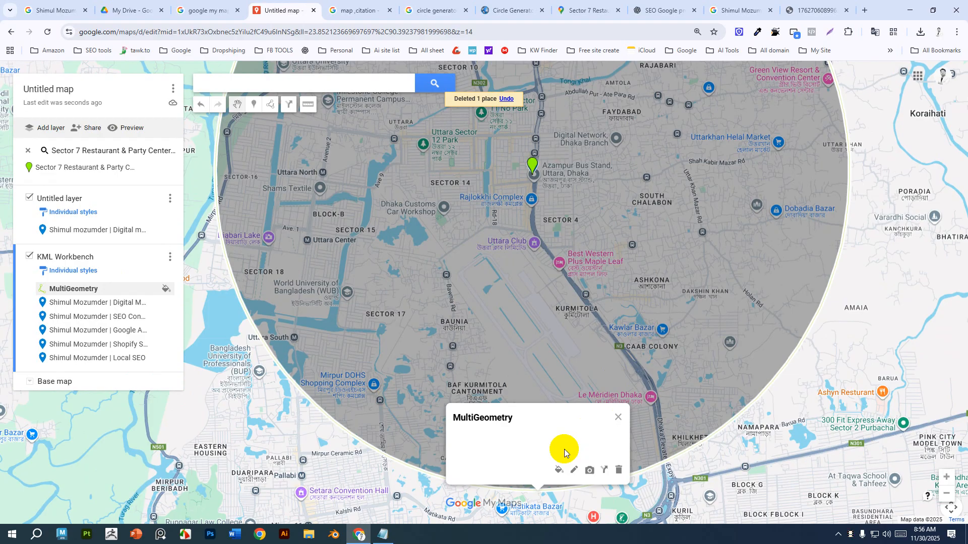
pyautogui.click(617, 417)
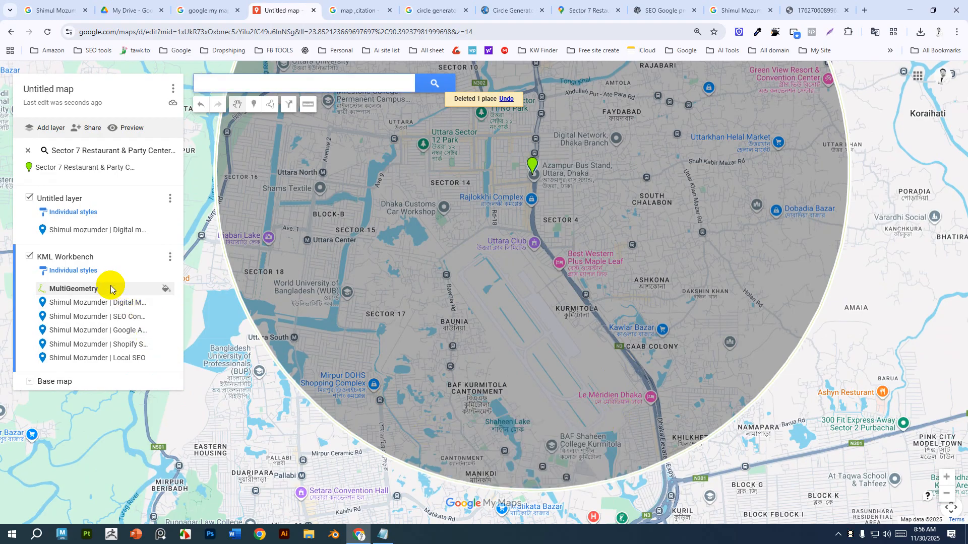
# Export the KML Workbench layer as a KML/KMZ file and download it.
pyautogui.click(168, 259)
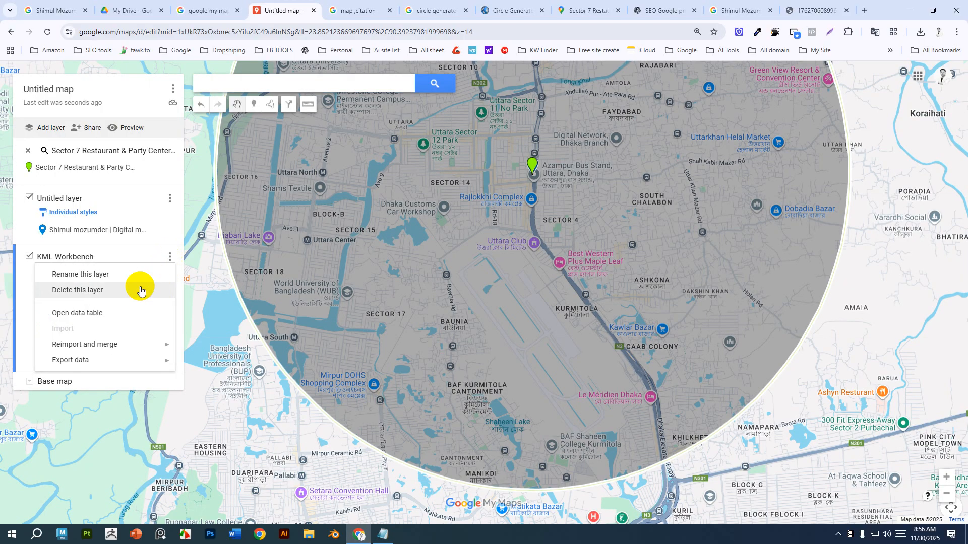
pyautogui.moveTo(82, 364)
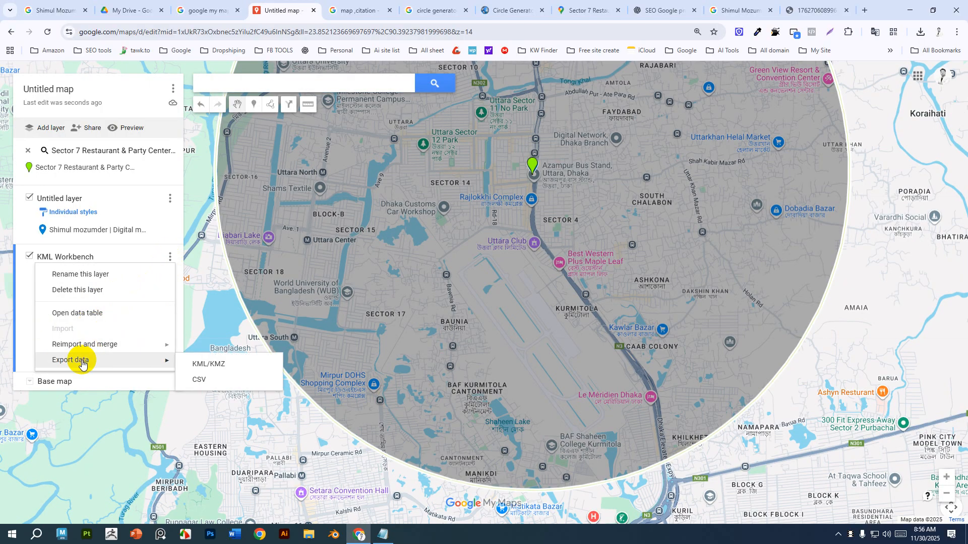
pyautogui.click(238, 364)
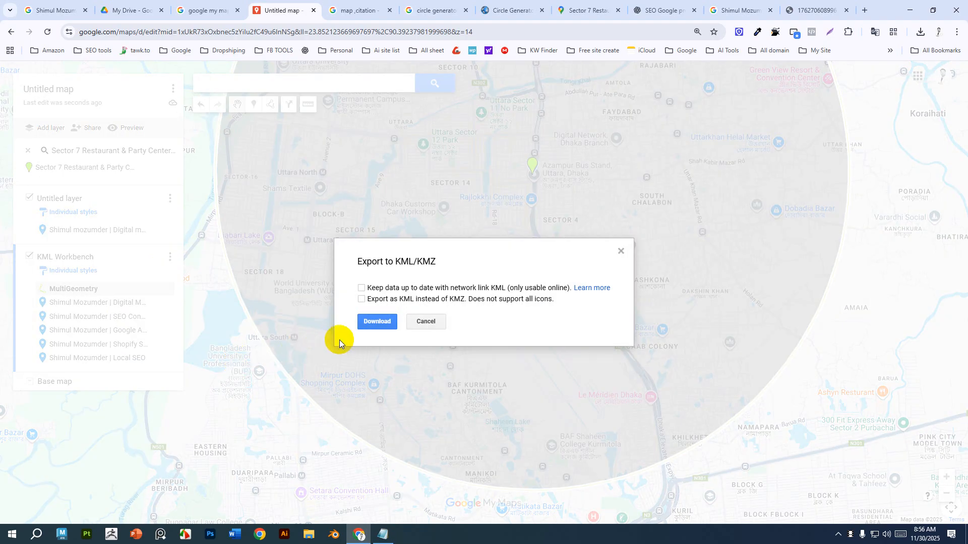
pyautogui.click(382, 321)
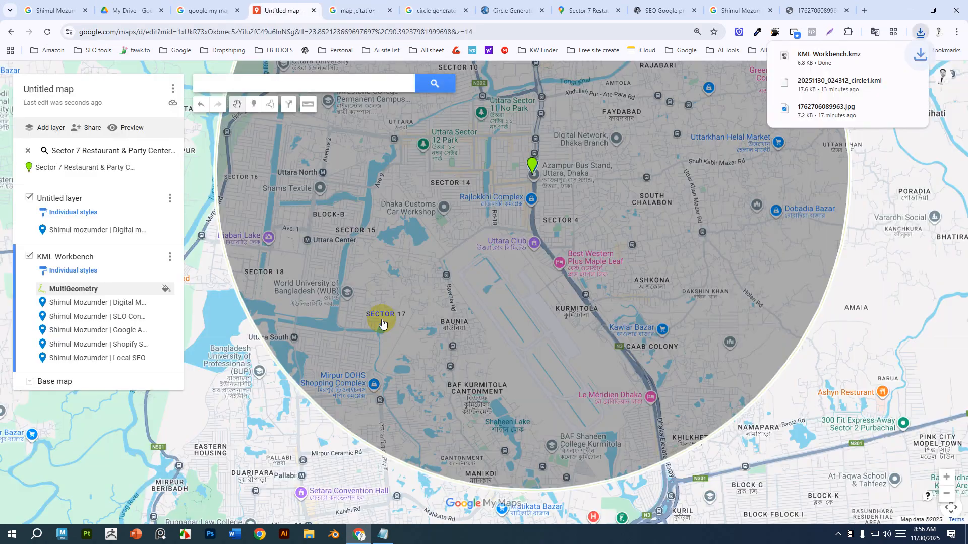
# Show the downloaded KML Workbench.kmz in its folder and open a new browser tab.
pyautogui.click(892, 55)
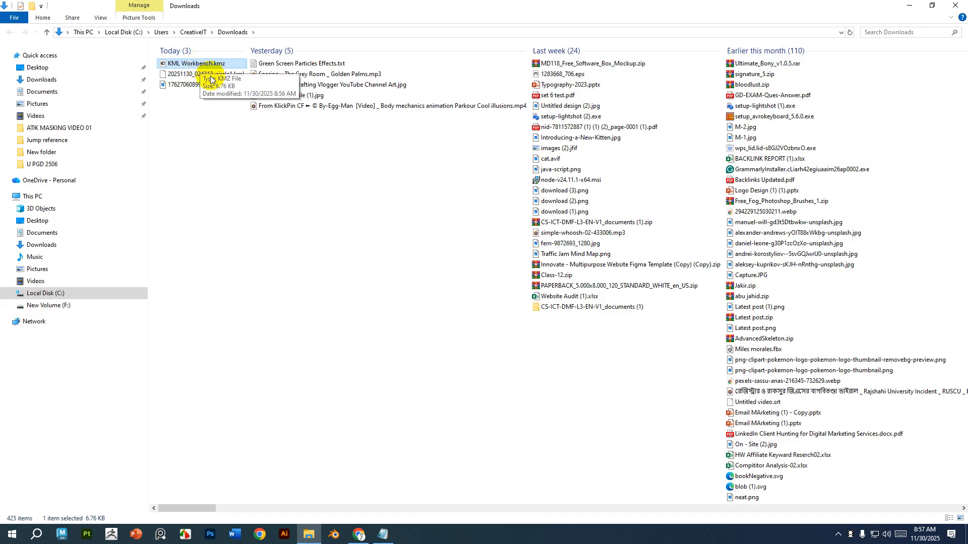
pyautogui.click(910, 6)
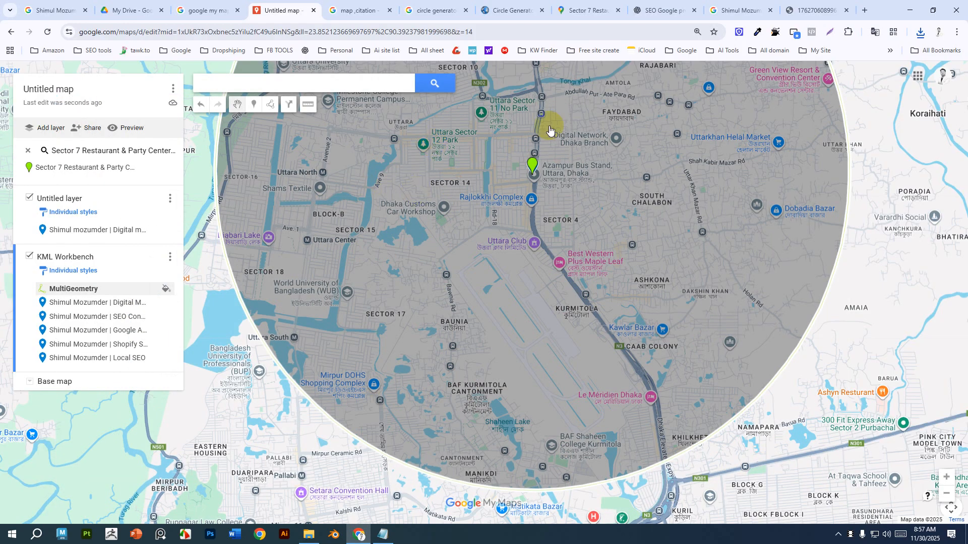
pyautogui.click(862, 10)
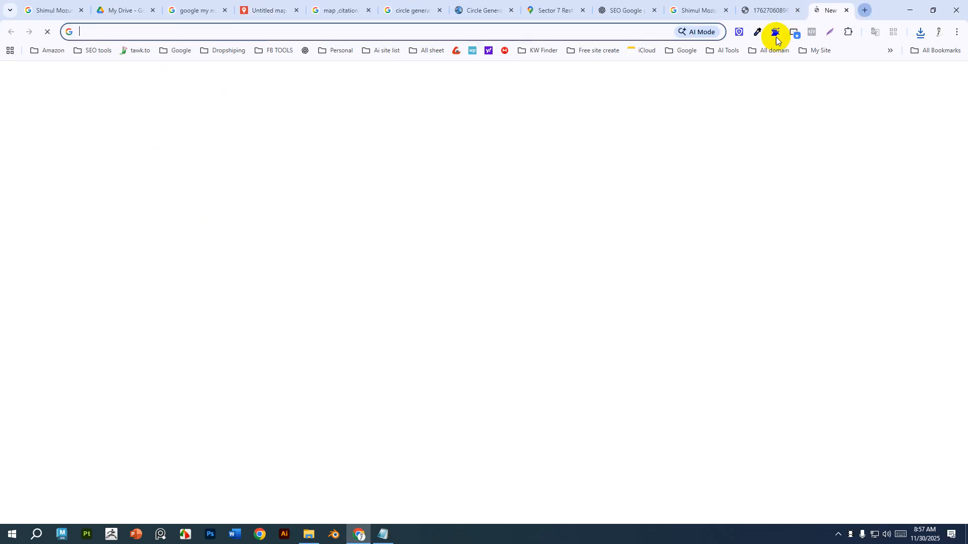
# Search the web for "kml to csv converter" and open the MyGeodata converter result in a new tab.
pyautogui.click(558, 32)
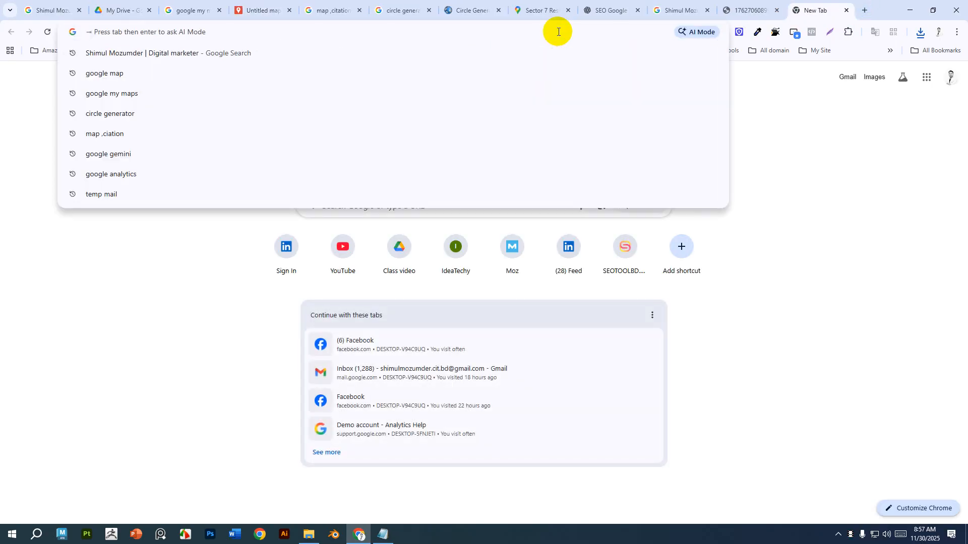
pyautogui.write('kml ')
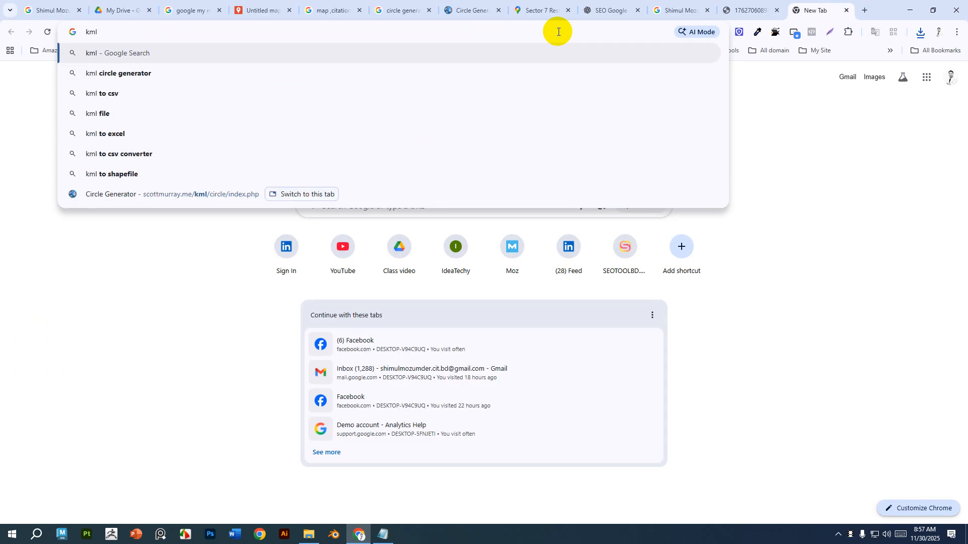
pyautogui.write('to')
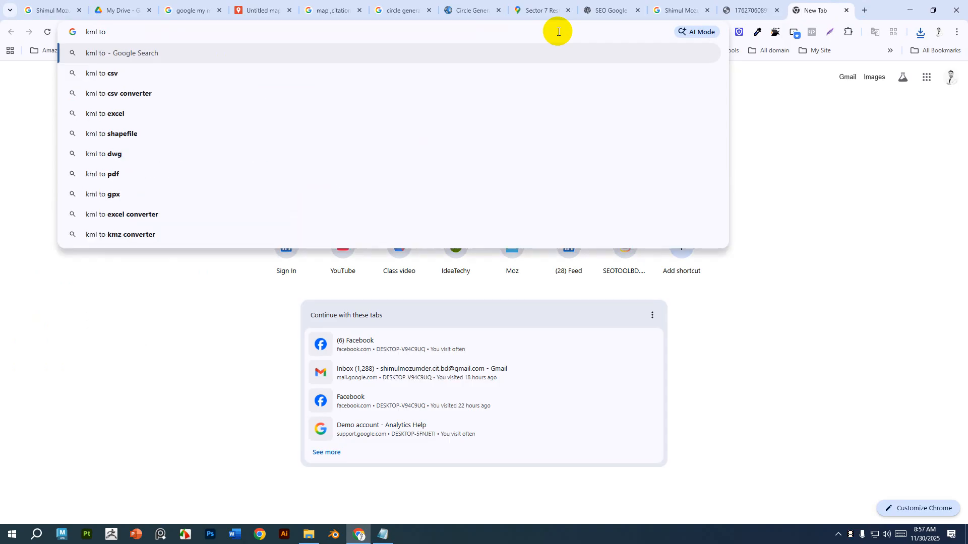
pyautogui.click(143, 94)
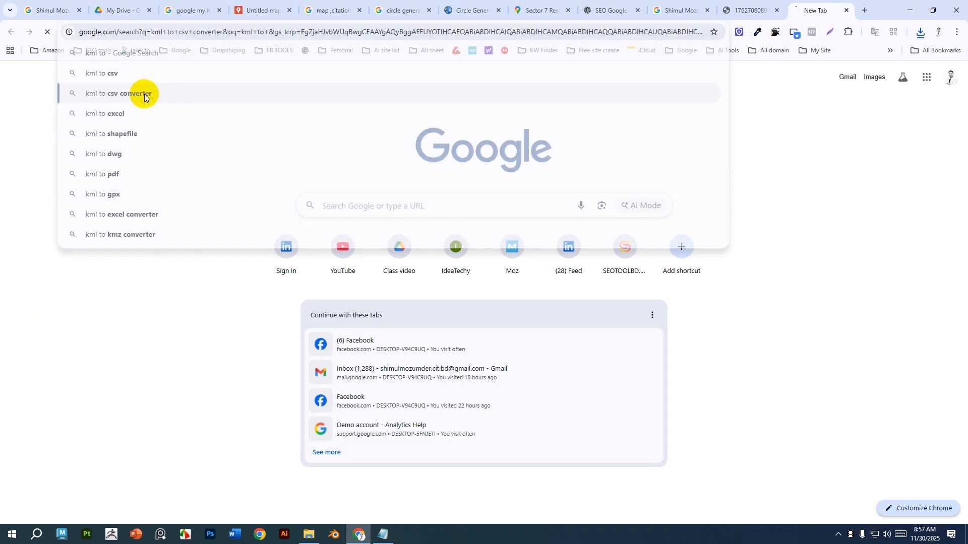
pyautogui.middleClick(195, 186)
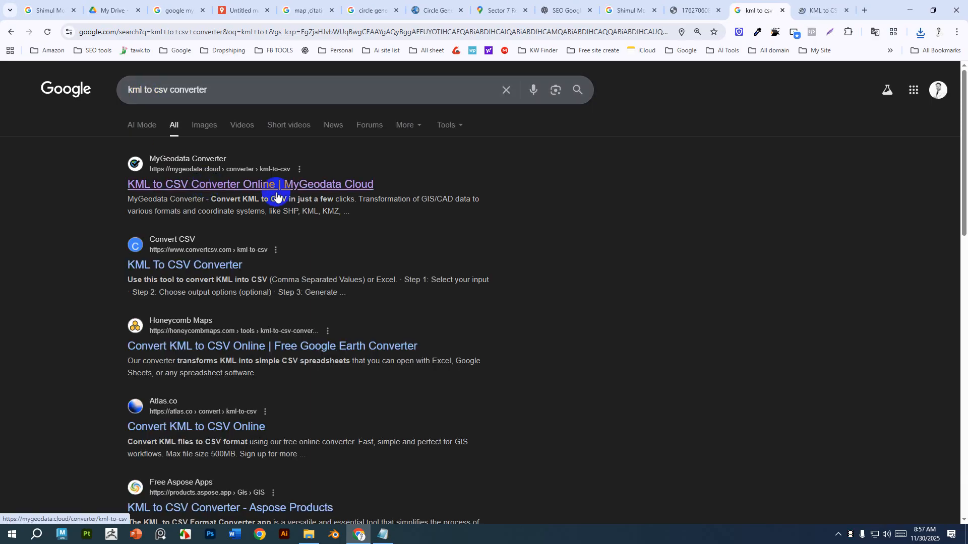
# Upload KML Workbench.kmz from Downloads to the MyGeodata KML to CSV converter and continue.
pyautogui.click(818, 10)
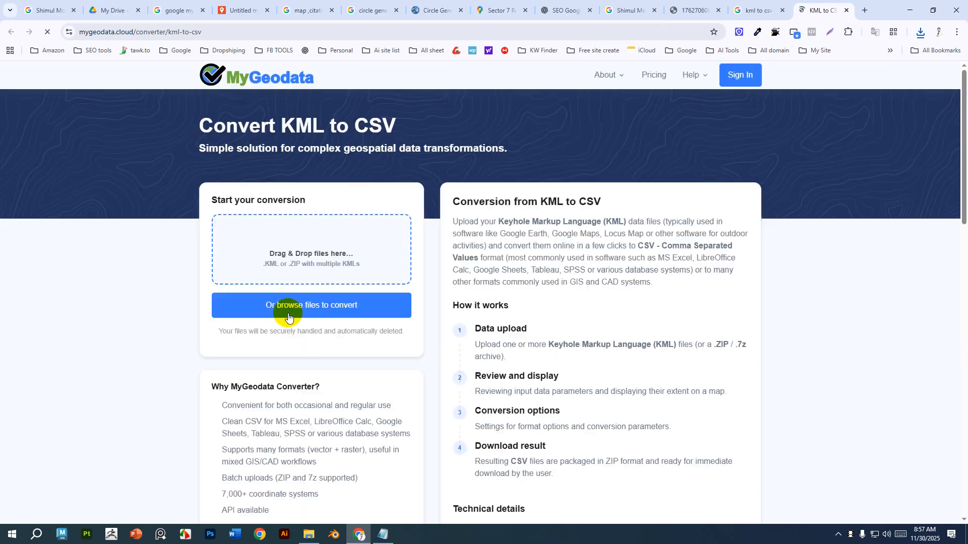
pyautogui.click(318, 254)
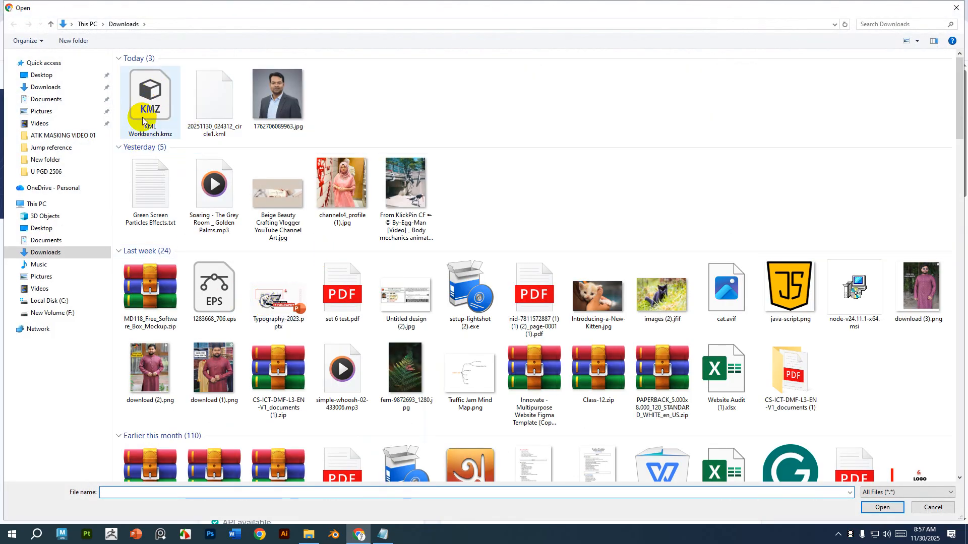
pyautogui.click(152, 94)
pyautogui.click(881, 507)
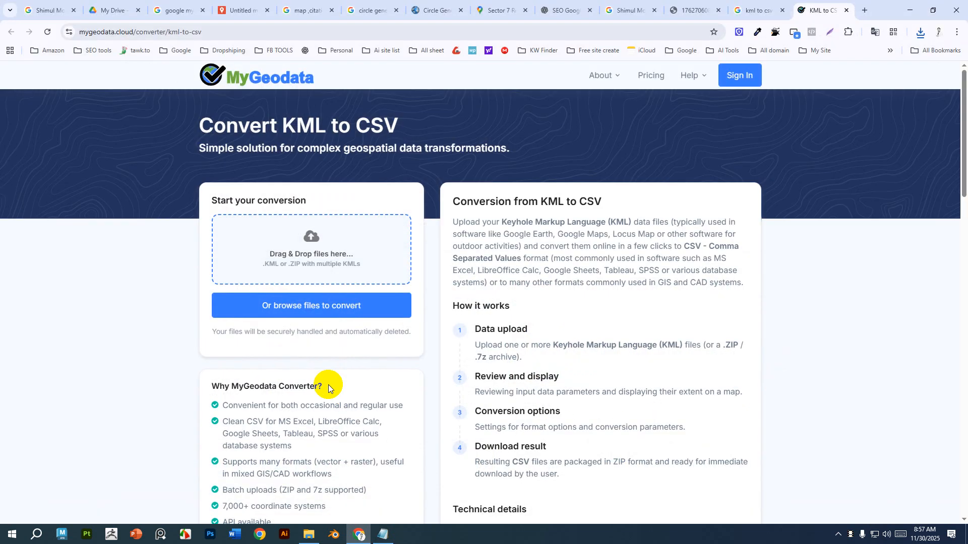
pyautogui.scroll(-4, 328, 386)
pyautogui.scroll(4, 328, 385)
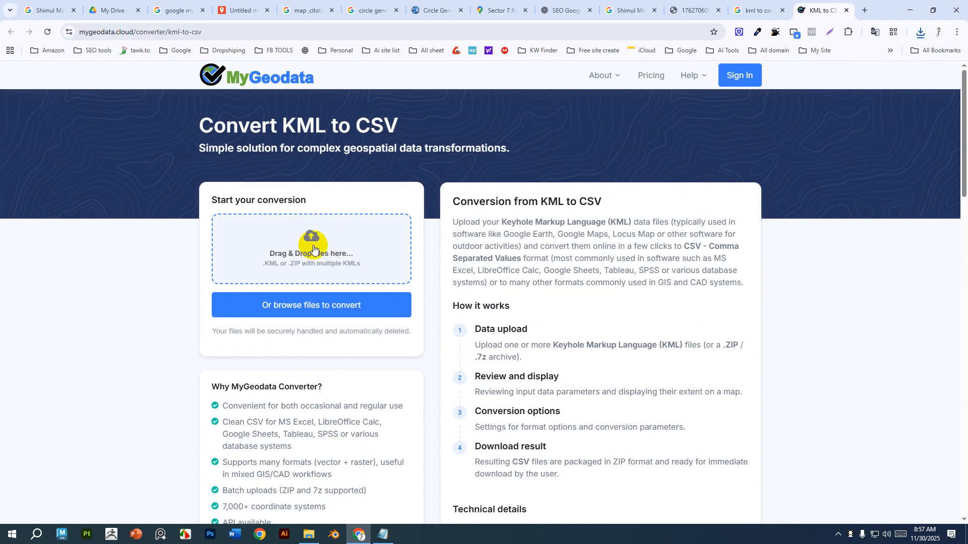
pyautogui.click(332, 304)
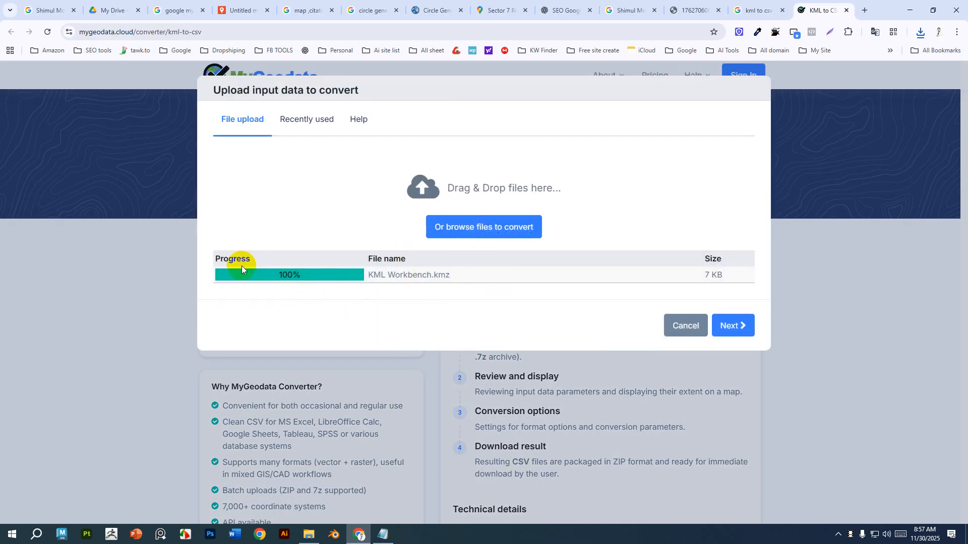
pyautogui.click(734, 327)
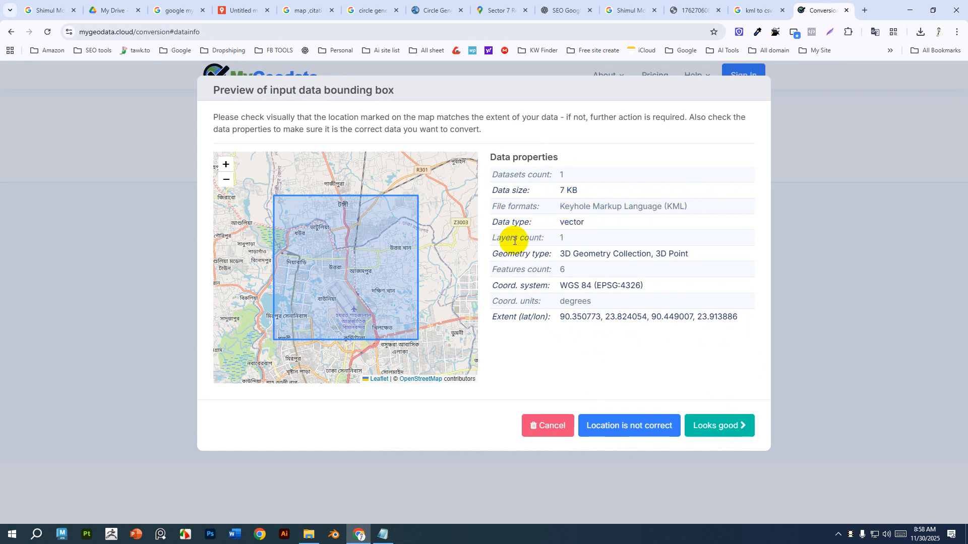
# Accept the data preview, convert to CSV with default options, and download the resulting ZIP.
pyautogui.click(720, 428)
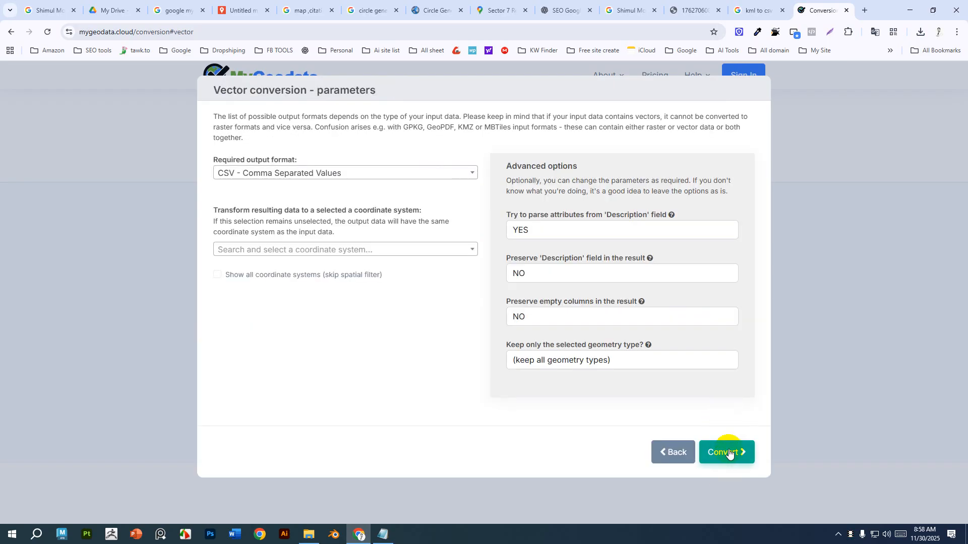
pyautogui.click(731, 445)
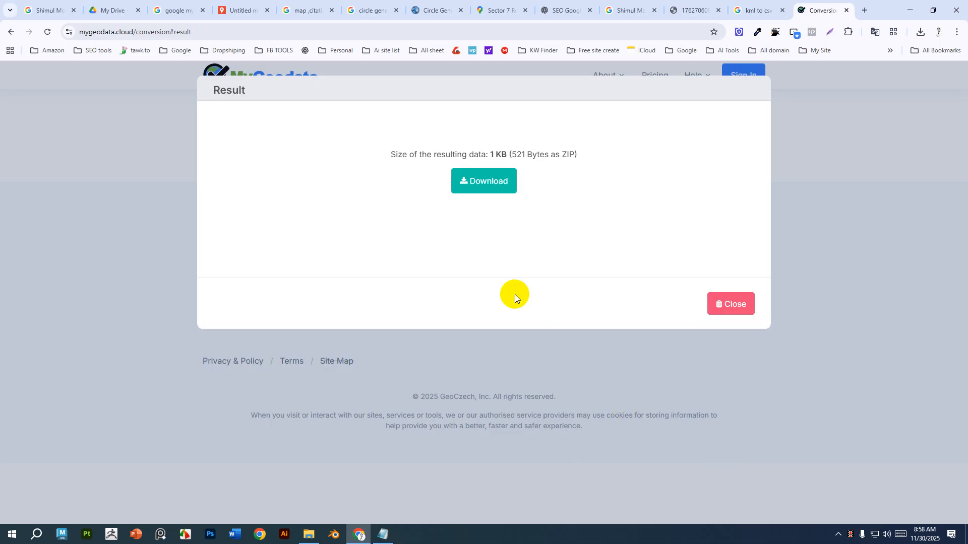
pyautogui.click(482, 184)
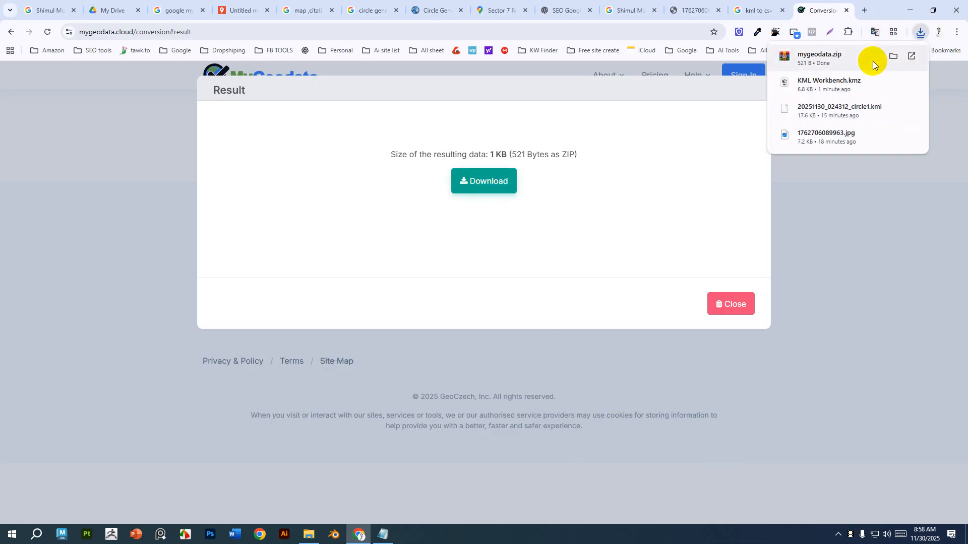
# Extract mygeodata.zip into a mygeodata folder in Downloads and open that folder.
pyautogui.click(894, 56)
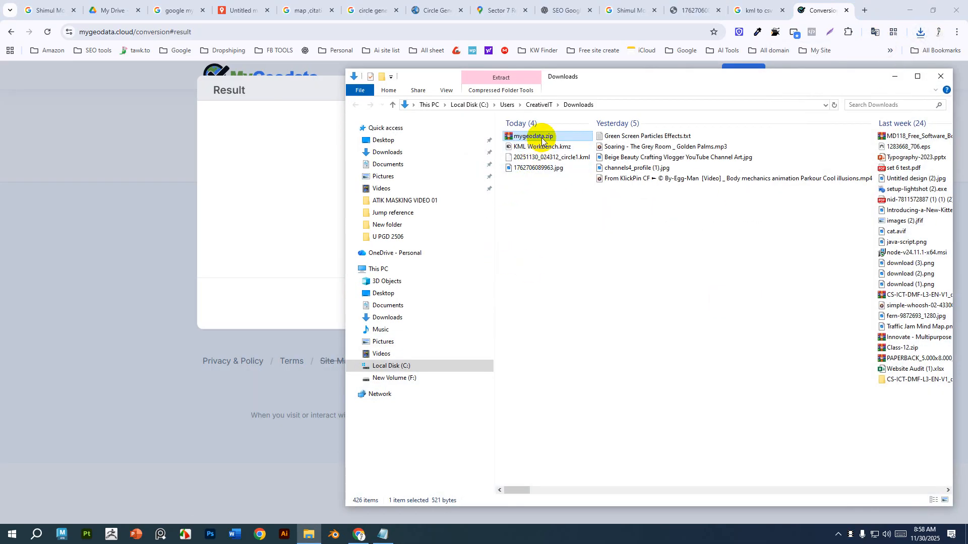
pyautogui.rightClick(541, 140)
pyautogui.click(577, 179)
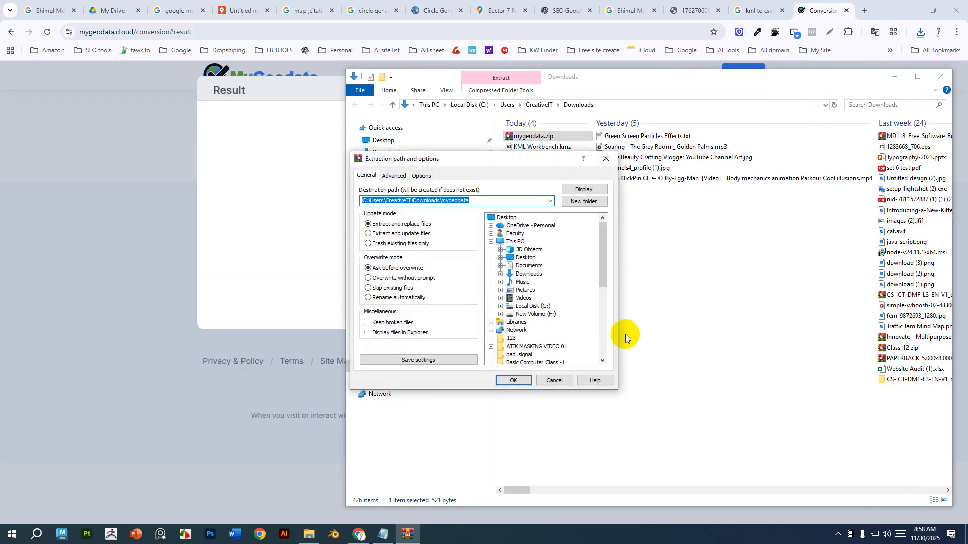
pyautogui.click(513, 380)
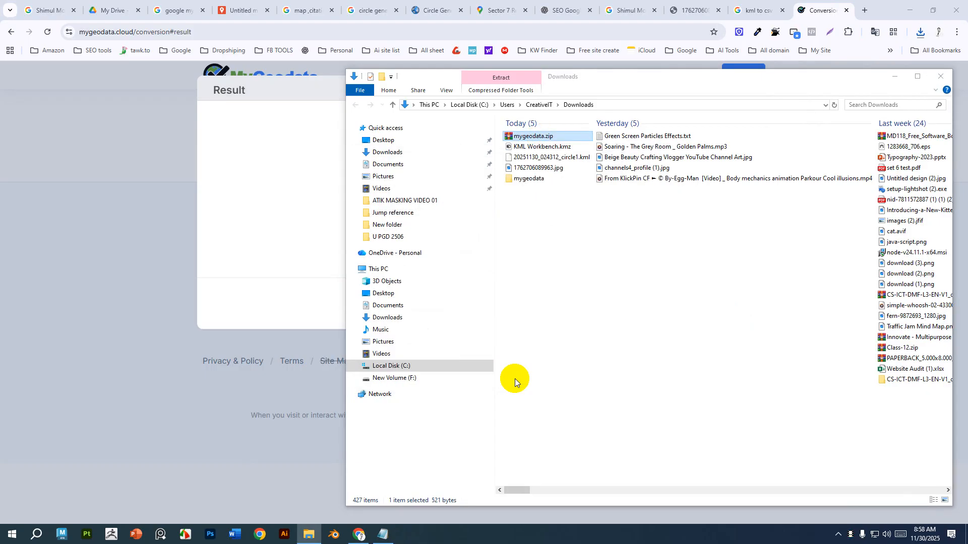
pyautogui.doubleClick(534, 180)
pyautogui.click(534, 136)
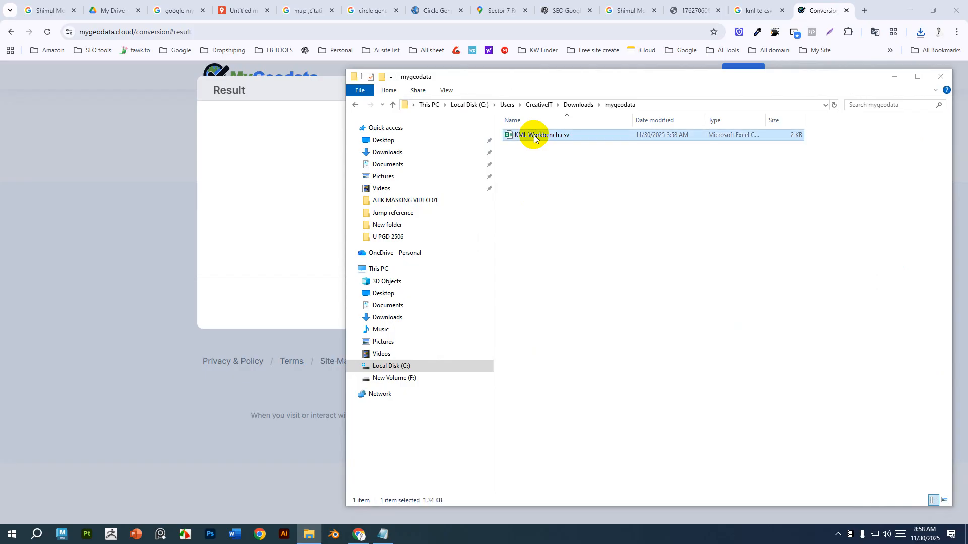
# Open KML Workbench.csv in Excel and autofit the X and Y columns.
pyautogui.doubleClick(534, 135)
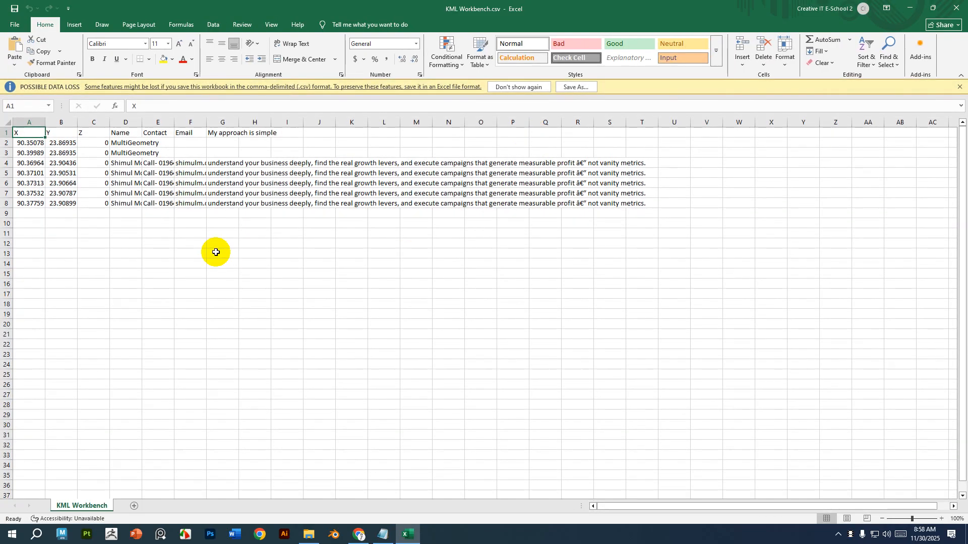
pyautogui.doubleClick(45, 122)
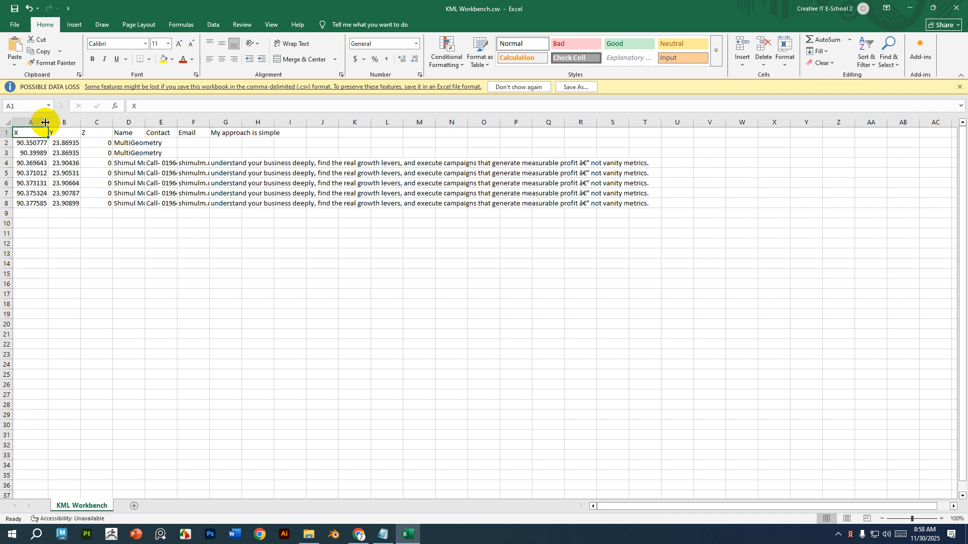
pyautogui.doubleClick(81, 122)
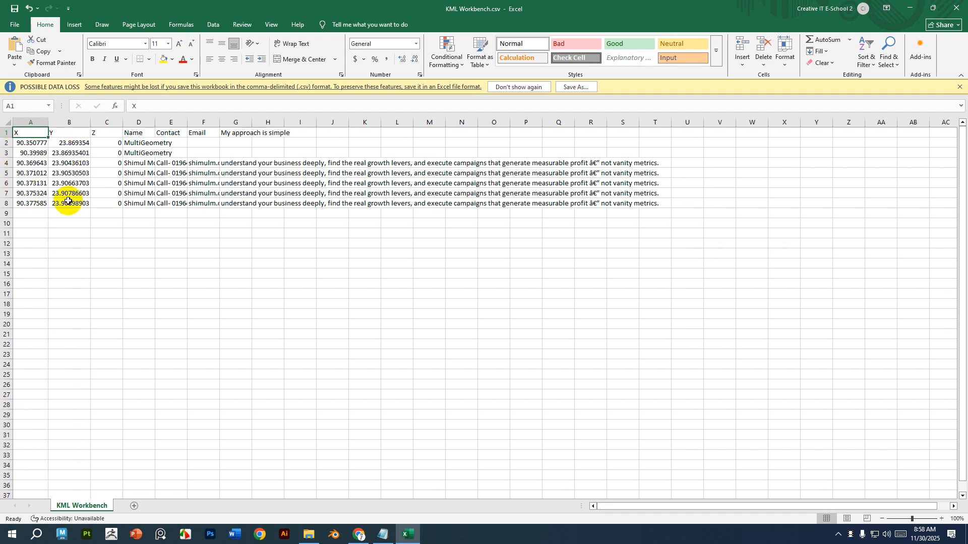
# Delete the Z column from the sheet.
pyautogui.moveTo(123, 122); pyautogui.dragTo(147, 122)
pyautogui.click(129, 119)
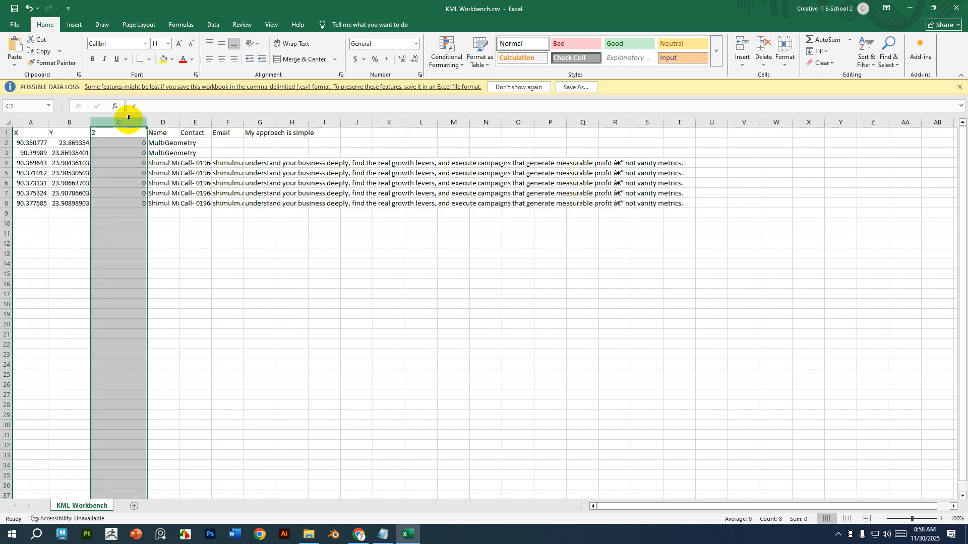
pyautogui.click(761, 47)
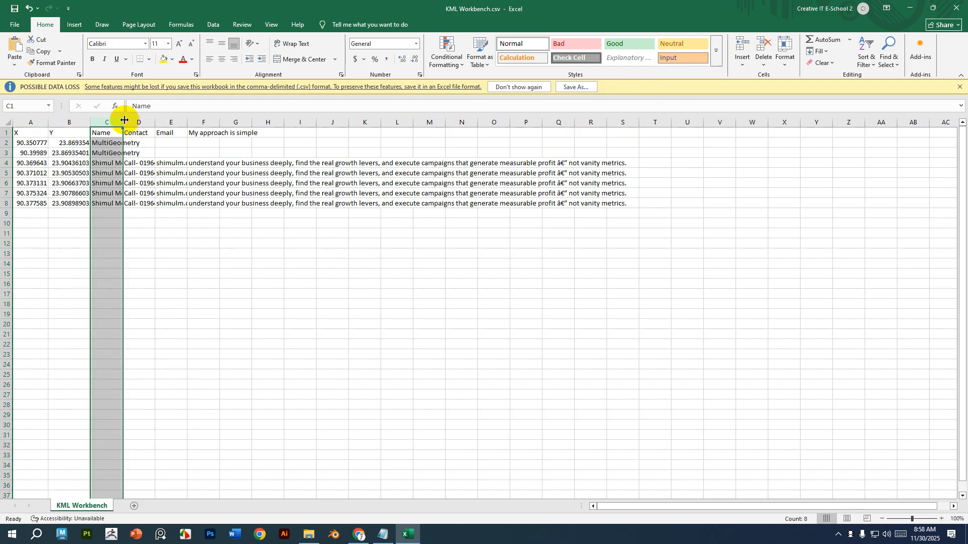
# Widen the Name, Contact, Email and description columns to fit their contents.
pyautogui.moveTo(122, 122); pyautogui.dragTo(268, 123)
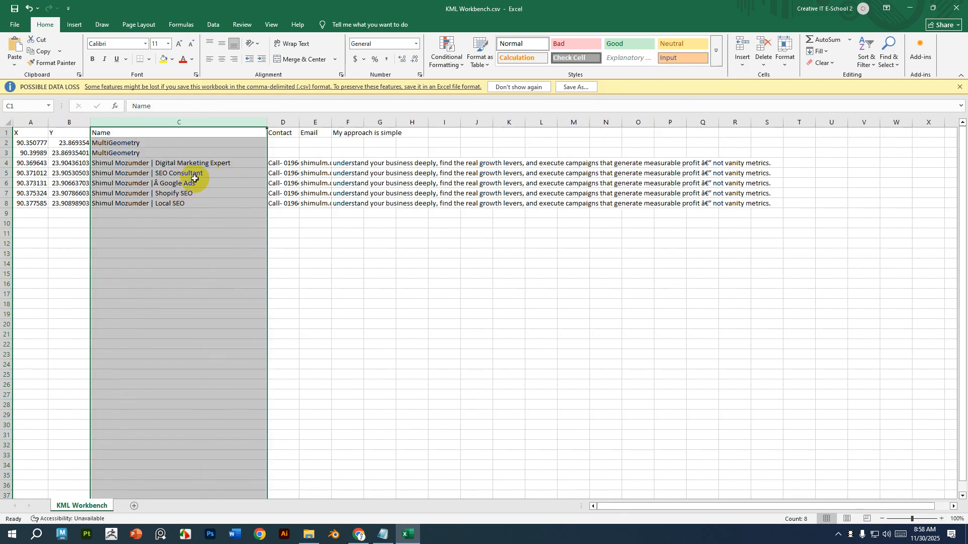
pyautogui.click(191, 204)
pyautogui.doubleClick(300, 123)
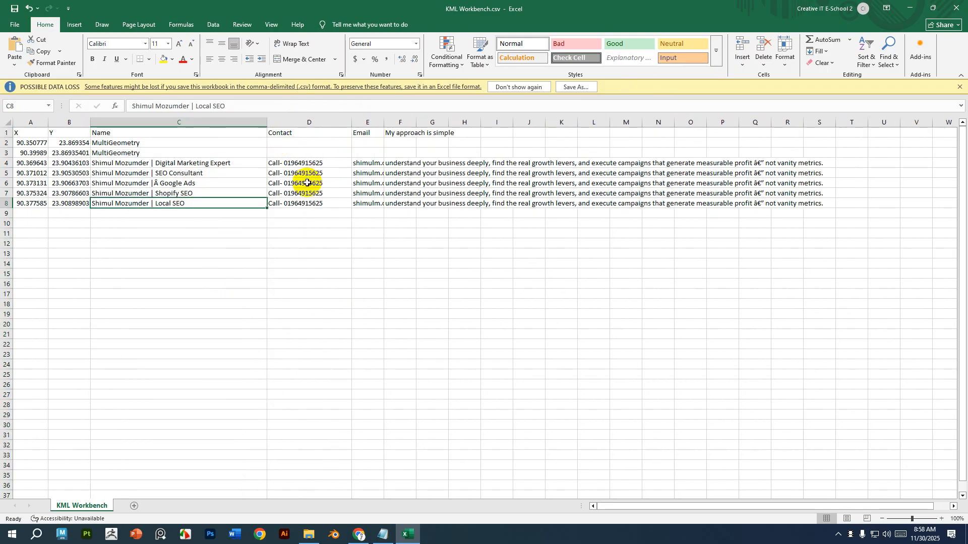
pyautogui.doubleClick(383, 123)
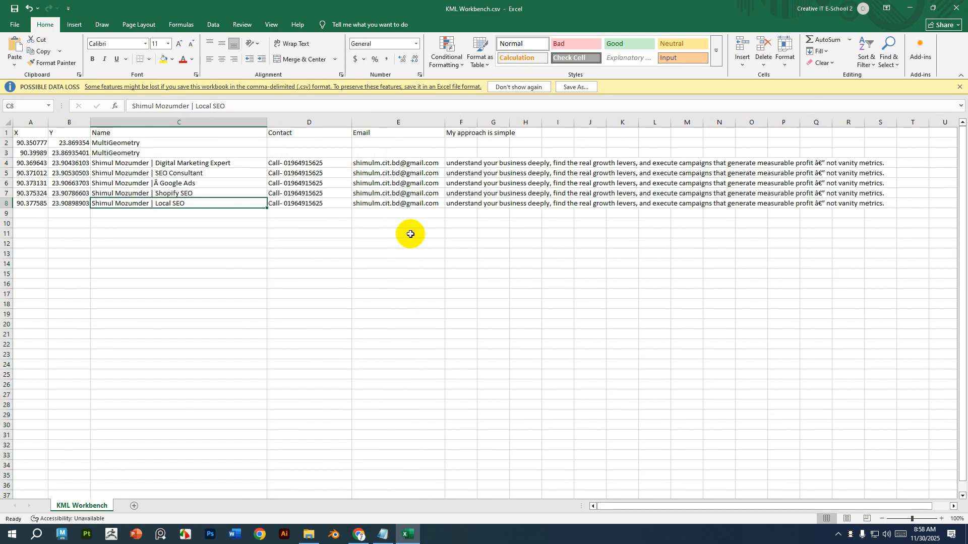
pyautogui.doubleClick(478, 123)
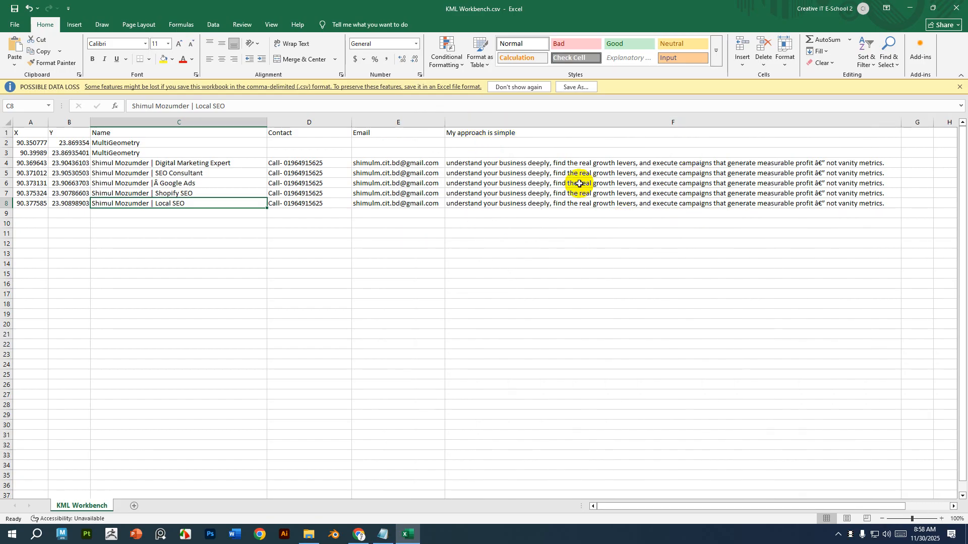
# Replace the description in cell F4 with the full intro paragraph copied from the Notepad draft.
pyautogui.click(559, 164)
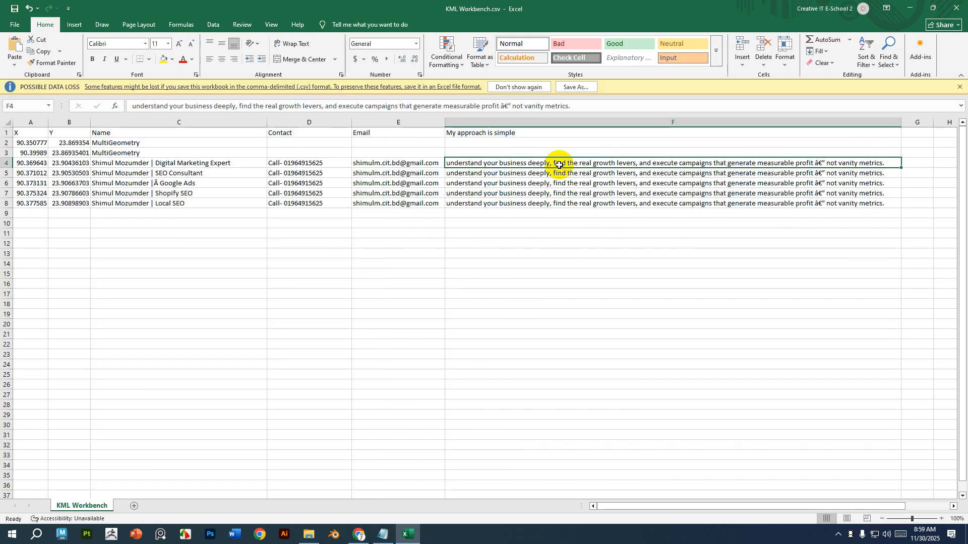
pyautogui.hotkey('alt', 'Tab')
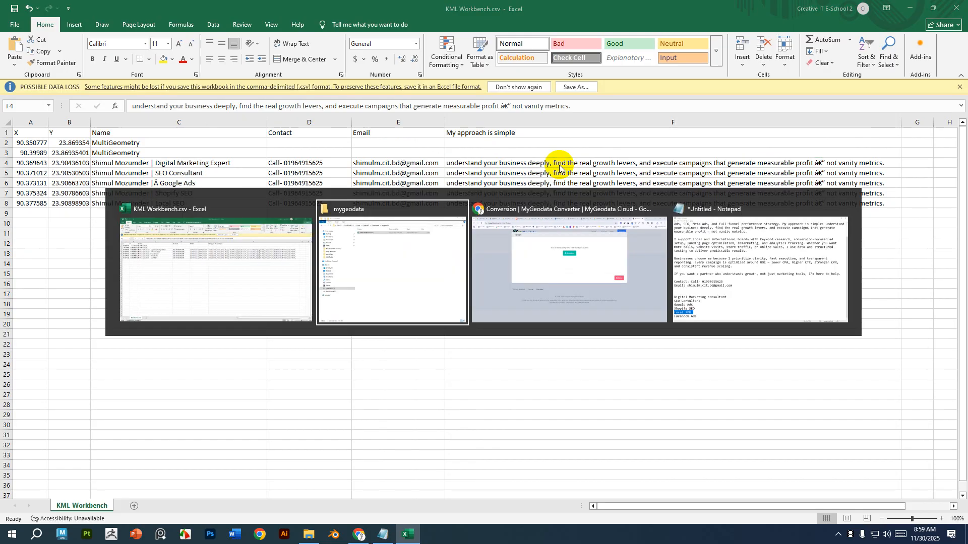
pyautogui.click(387, 536)
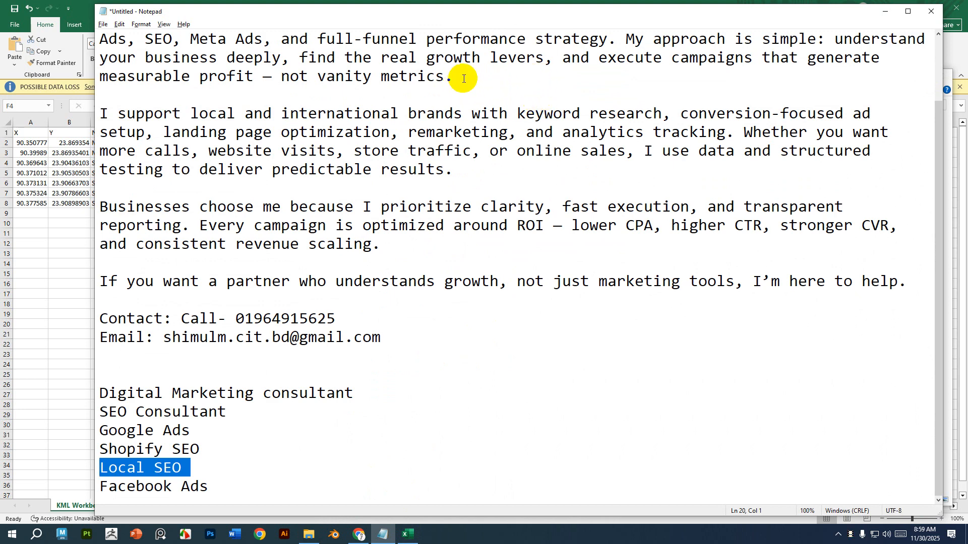
pyautogui.click(463, 78)
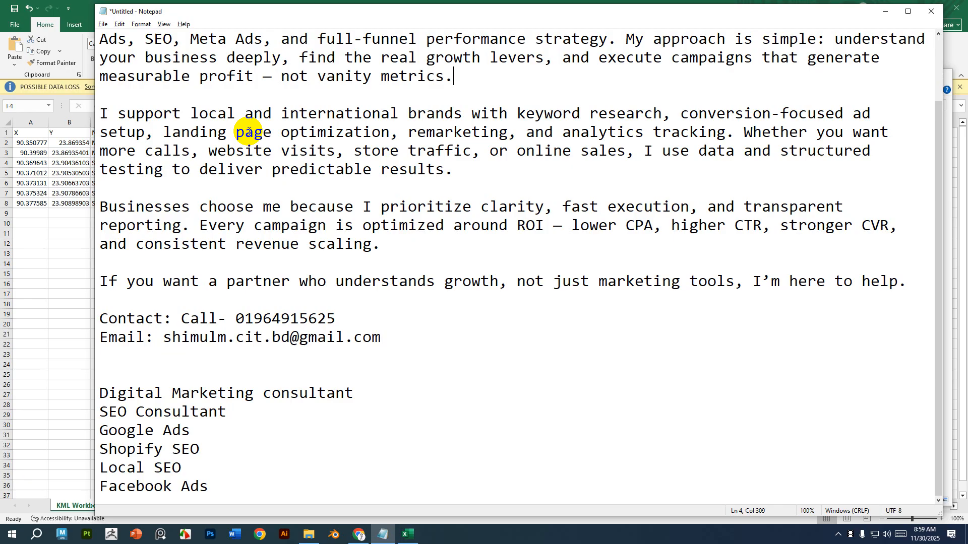
pyautogui.scroll(2, 278, 257)
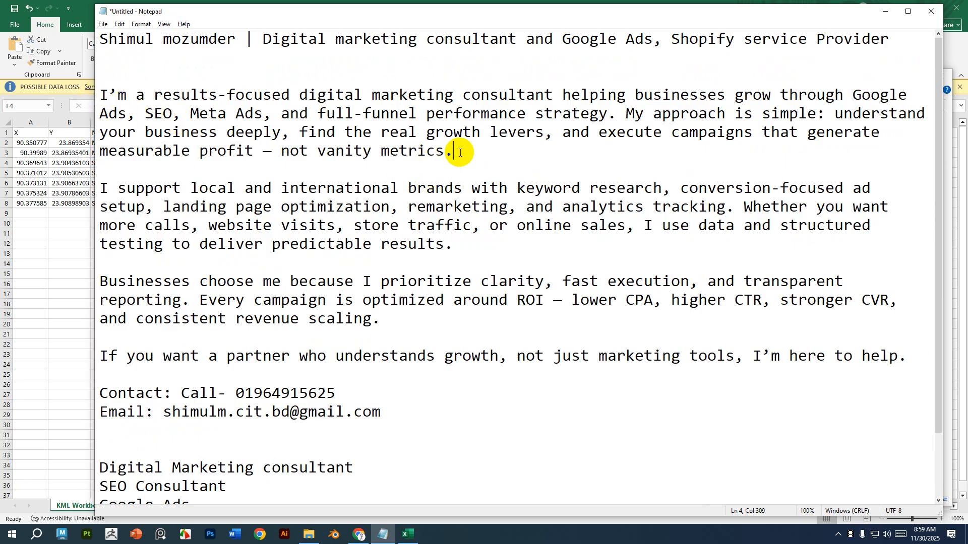
pyautogui.moveTo(458, 151); pyautogui.dragTo(114, 34)
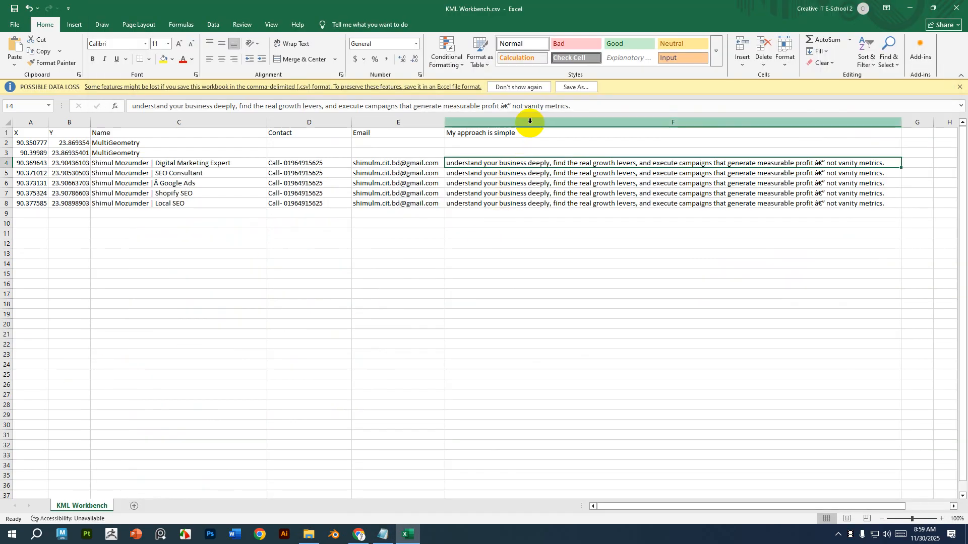
pyautogui.tripleClick(533, 106)
pyautogui.write('understand your business deeply, find the real growth levers, and execute campaigns that generate measurable profit — not vanity metrics.')
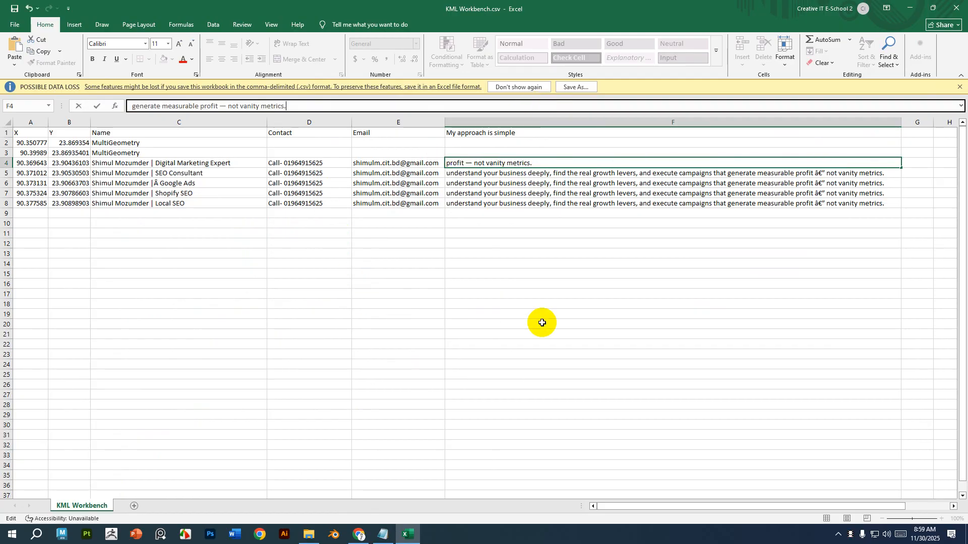
pyautogui.hotkey('alt', 'Tab')
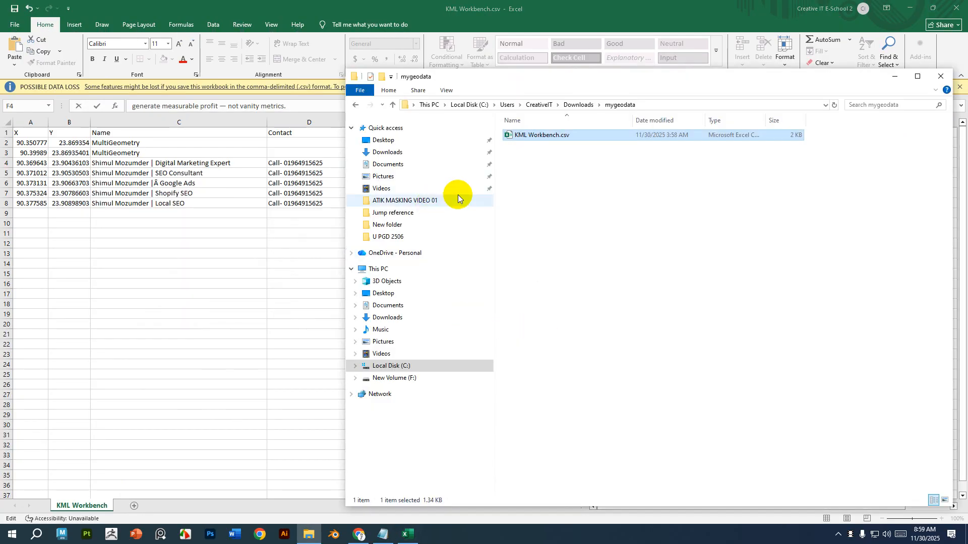
# Copy the heading and intro paragraph from the Notepad draft and paste them over the remaining text in cell F4.
pyautogui.click(382, 535)
pyautogui.moveTo(456, 152); pyautogui.dragTo(100, 98)
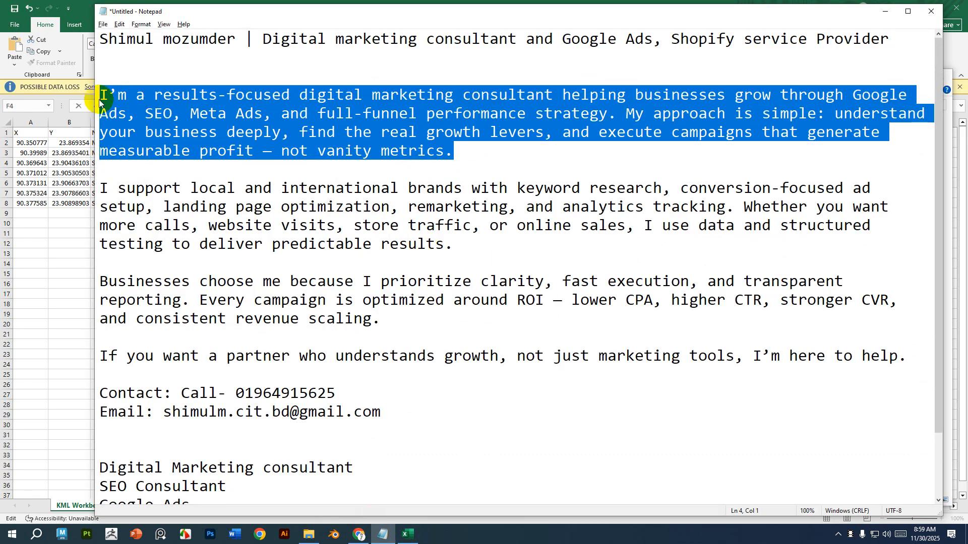
pyautogui.hotkey('alt', 'Tab')
pyautogui.click(54, 271)
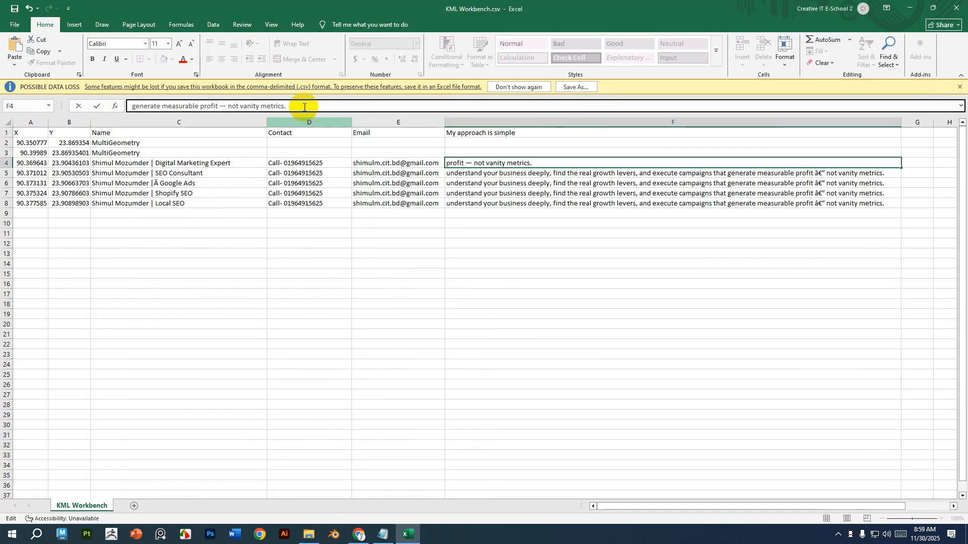
pyautogui.moveTo(304, 106); pyautogui.dragTo(96, 107)
pyautogui.hotkey('ctrl', 'v')
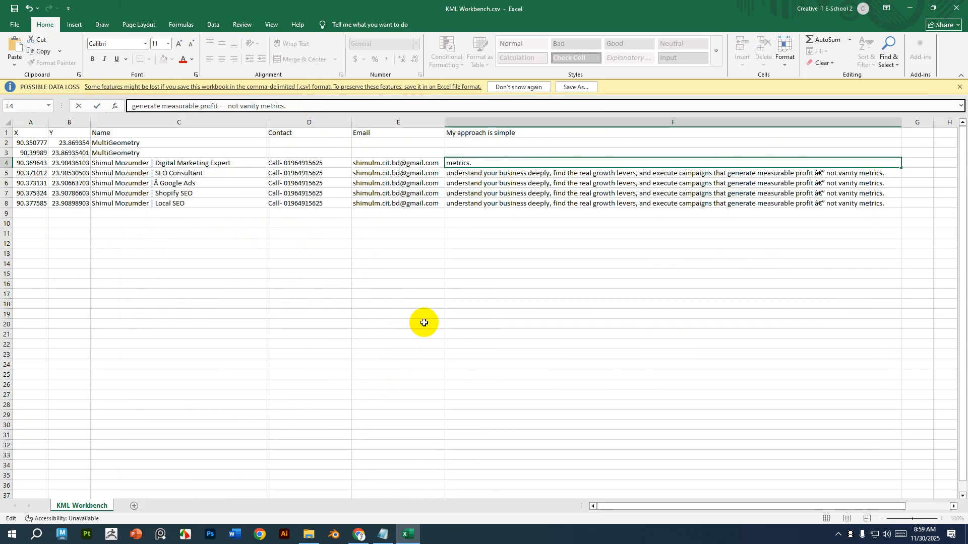
pyautogui.click(513, 335)
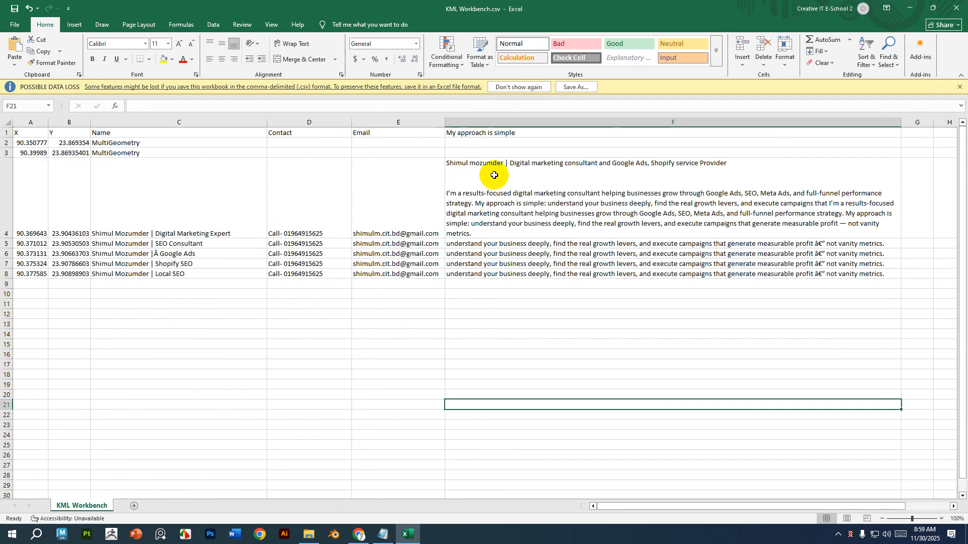
# Copy cell F4's full description into the description cells F5 through F8.
pyautogui.click(463, 356)
pyautogui.click(481, 174)
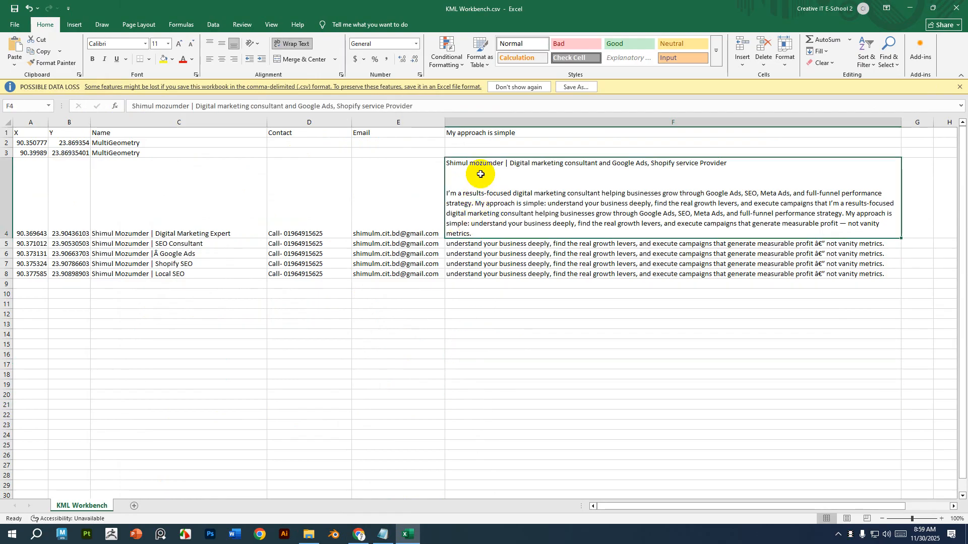
pyautogui.click(507, 386)
pyautogui.click(501, 244)
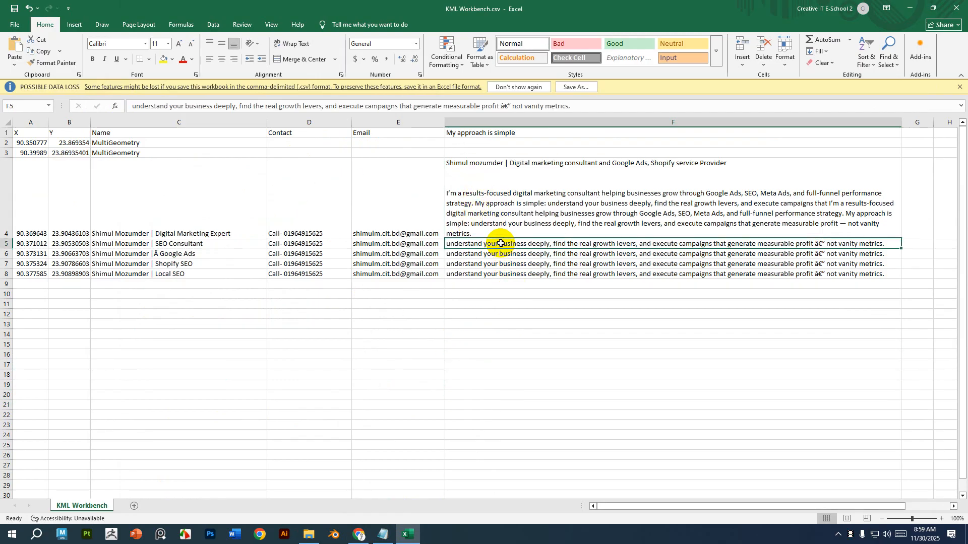
pyautogui.click(540, 181)
pyautogui.hotkey('ctrl', 'c')
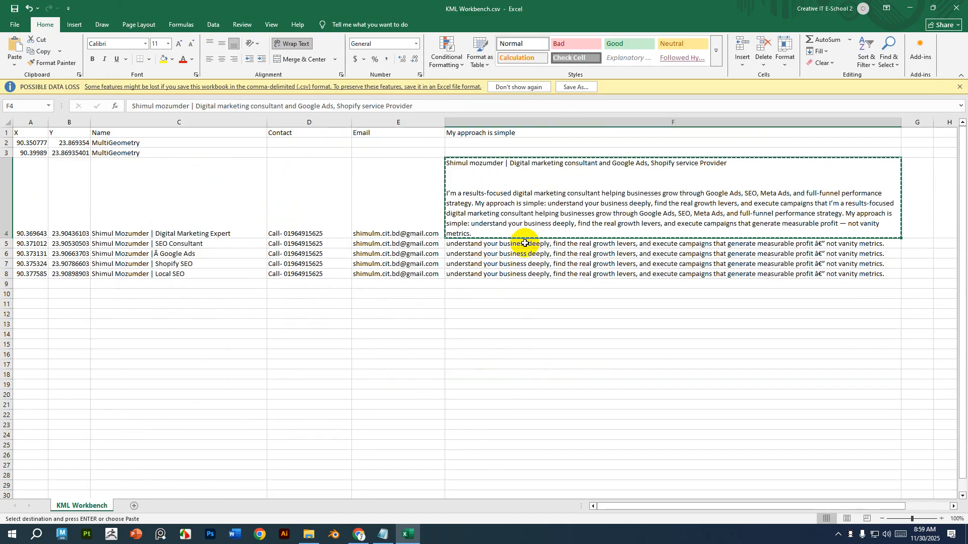
pyautogui.click(521, 245)
pyautogui.hotkey('ctrl', 'v')
pyautogui.click(491, 324)
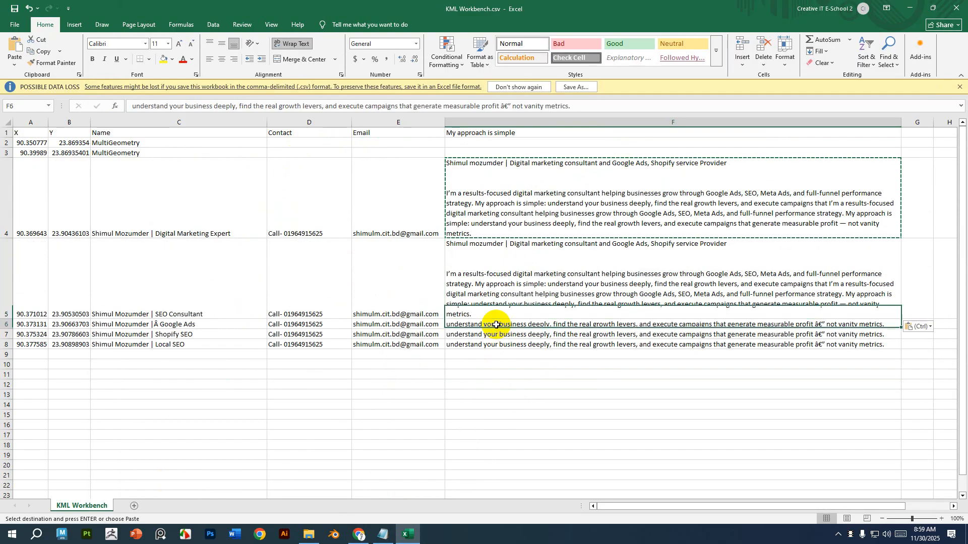
pyautogui.hotkey('ctrl', 'v')
pyautogui.click(492, 405)
pyautogui.hotkey('ctrl', 'v')
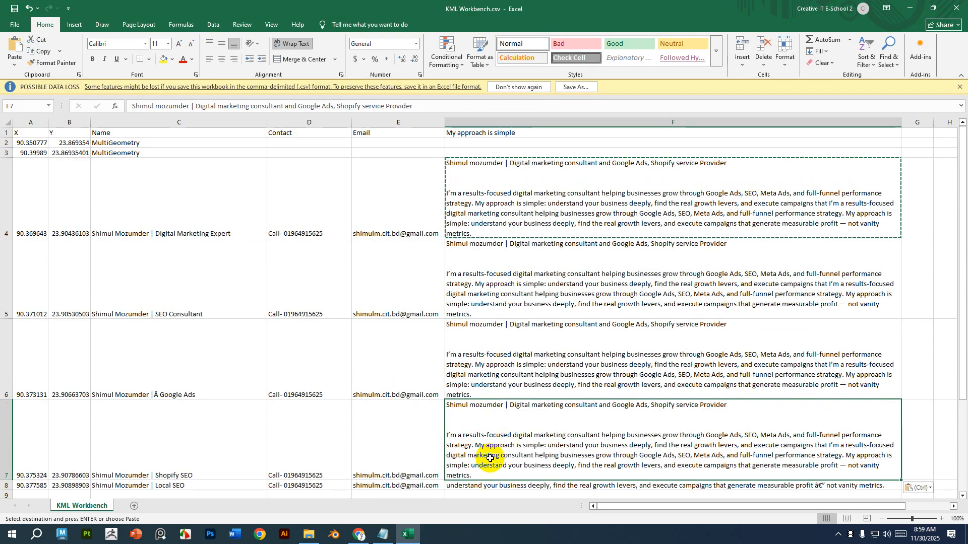
pyautogui.scroll(-3, 490, 448)
pyautogui.scroll(3, 474, 361)
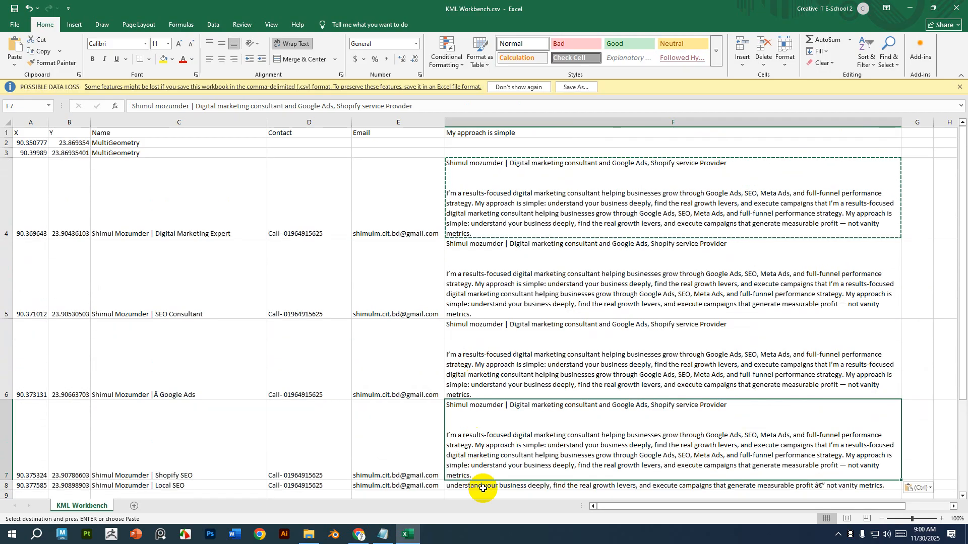
pyautogui.click(483, 485)
pyautogui.hotkey('ctrl', 'v')
pyautogui.scroll(-3, 493, 389)
pyautogui.scroll(3, 493, 391)
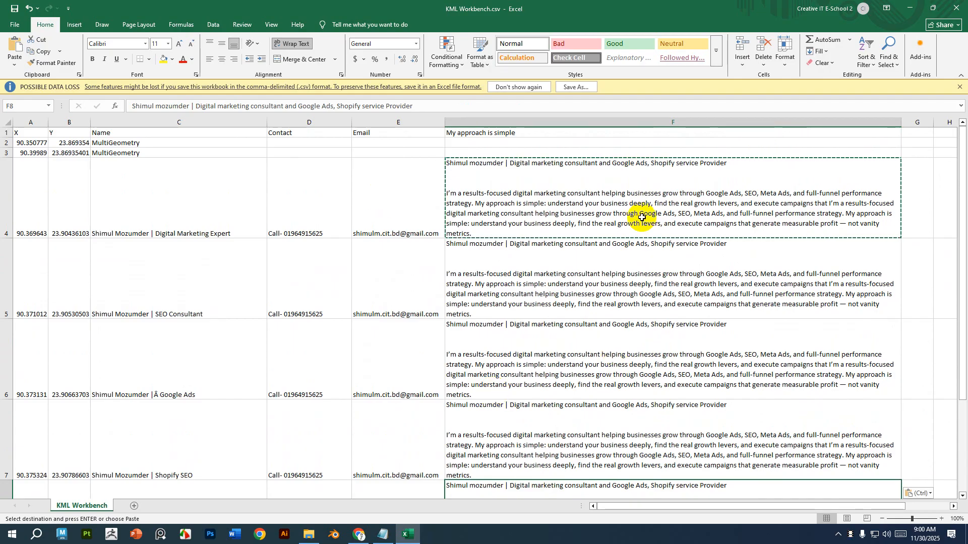
# Edit cell F4 to remove the duplicated heading line, undoing an over-deletion, and review the description rows.
pyautogui.click(742, 173)
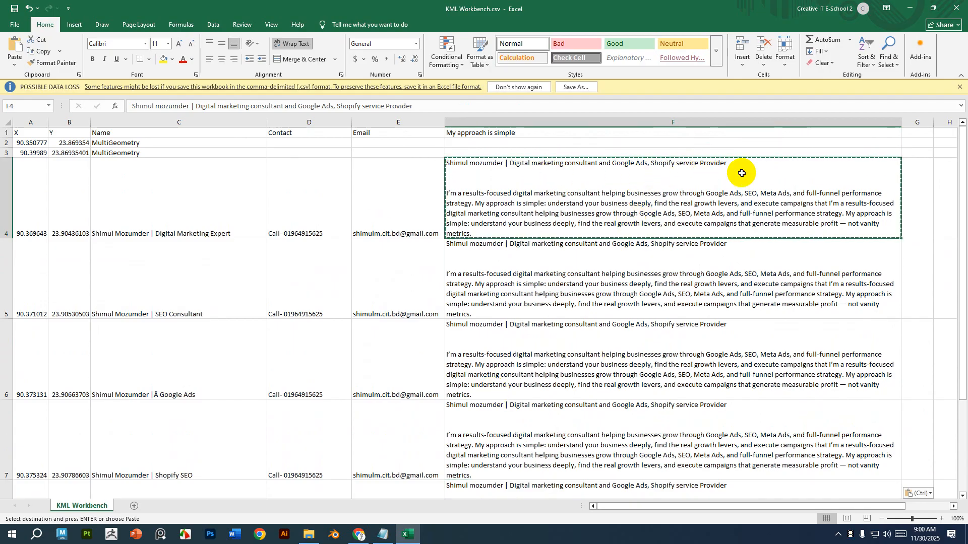
pyautogui.doubleClick(484, 183)
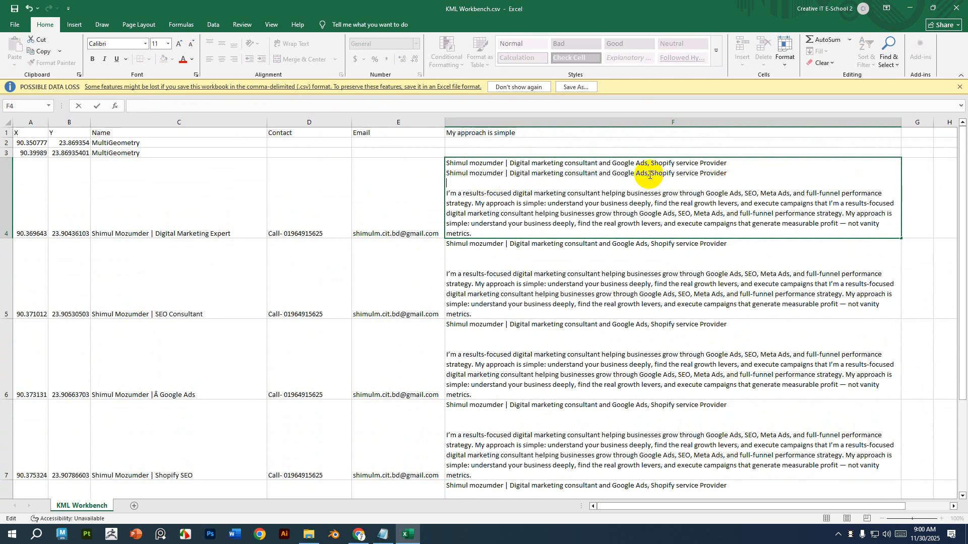
pyautogui.moveTo(737, 174); pyautogui.dragTo(437, 176)
pyautogui.press('BackSpace')
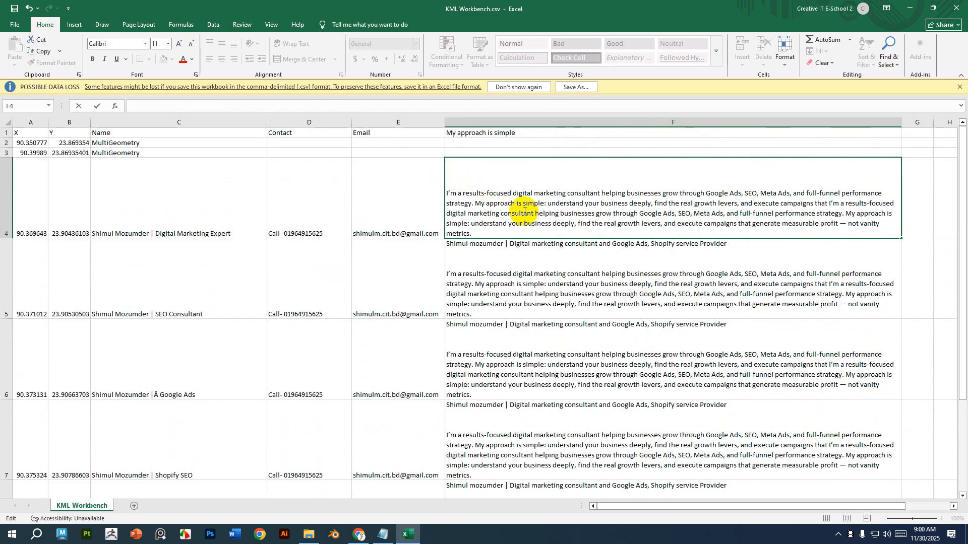
pyautogui.hotkey('ctrl', 'z')
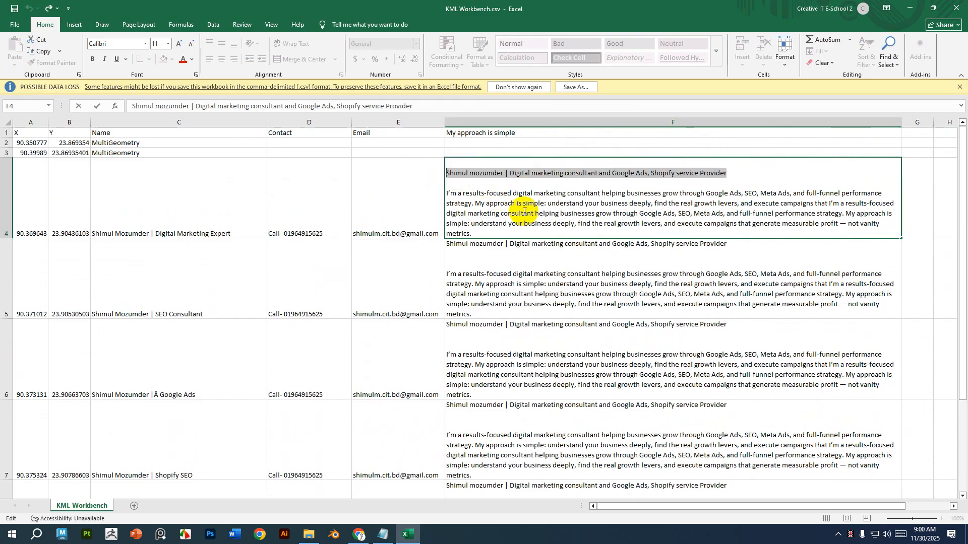
pyautogui.click(484, 165)
pyautogui.click(446, 172)
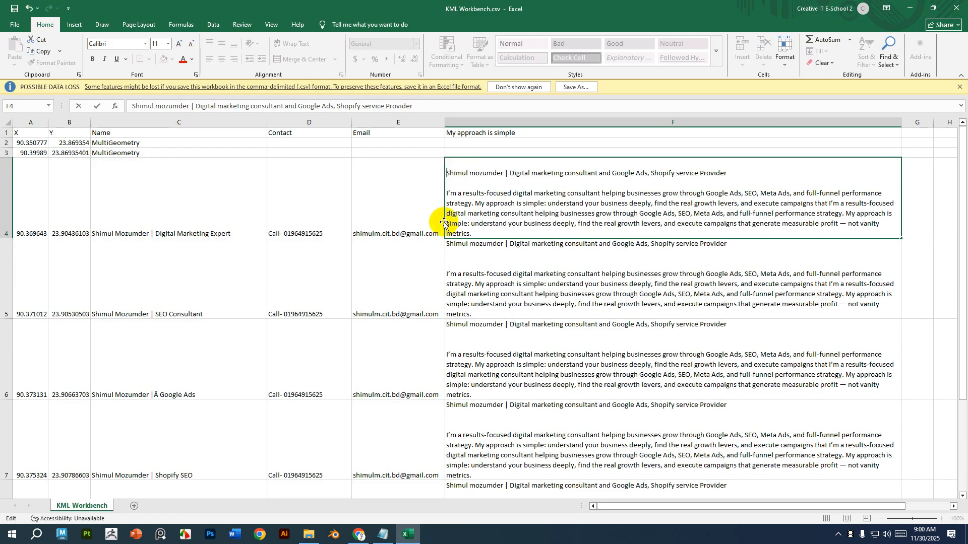
pyautogui.click(456, 183)
pyautogui.scroll(-5, 601, 247)
pyautogui.scroll(4, 471, 264)
pyautogui.scroll(2, 468, 266)
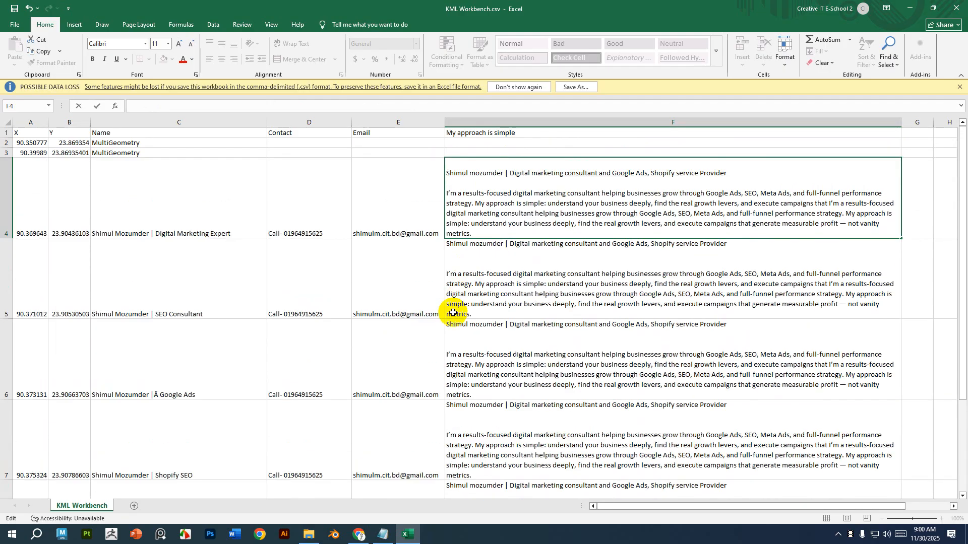
pyautogui.scroll(-3, 449, 309)
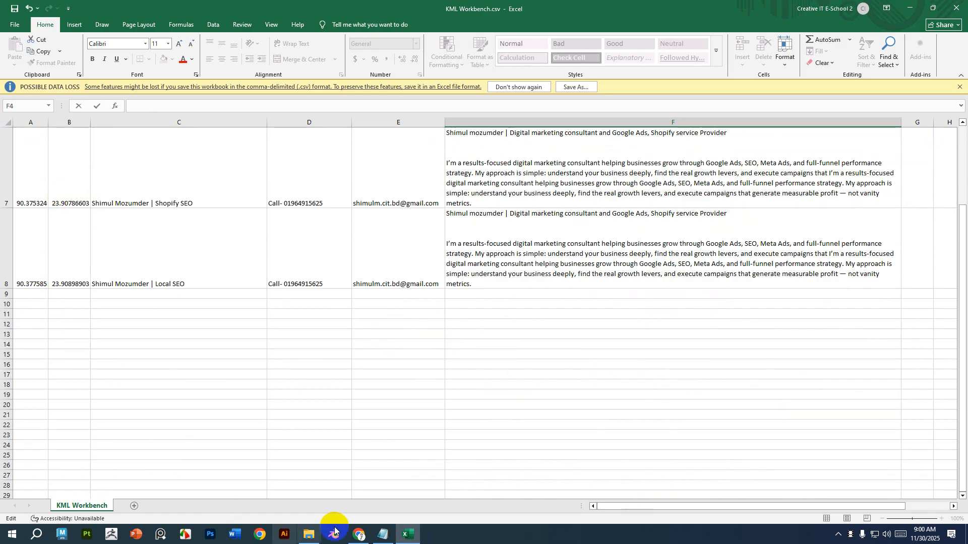
# Delete the KML Workbench layer from the My Maps map and close the Sector 7 Restaurant search result.
pyautogui.click(361, 539)
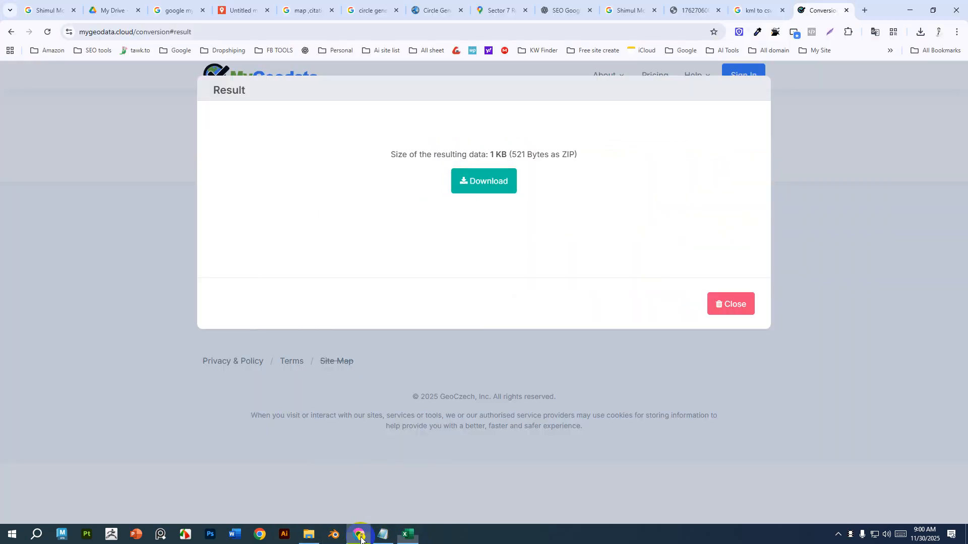
pyautogui.click(237, 10)
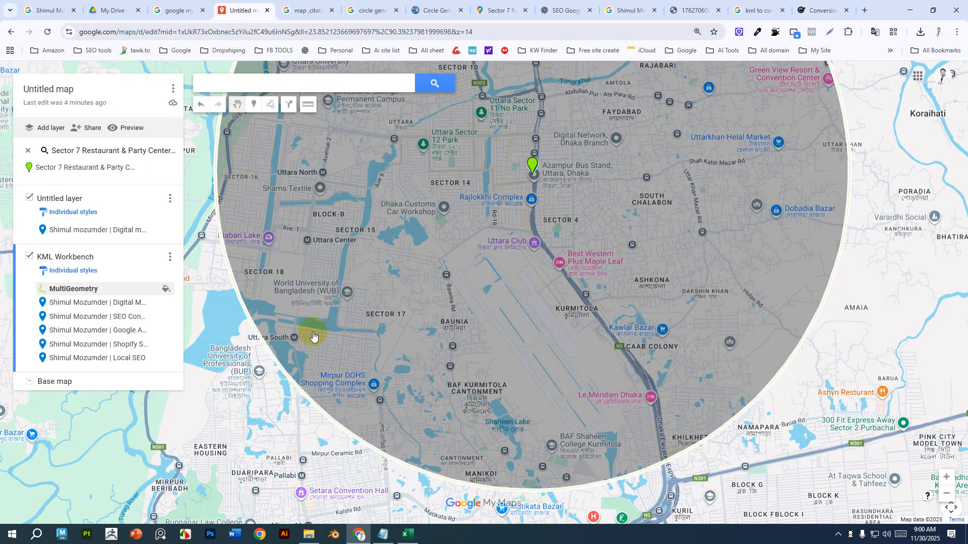
pyautogui.scroll(-1, 548, 320)
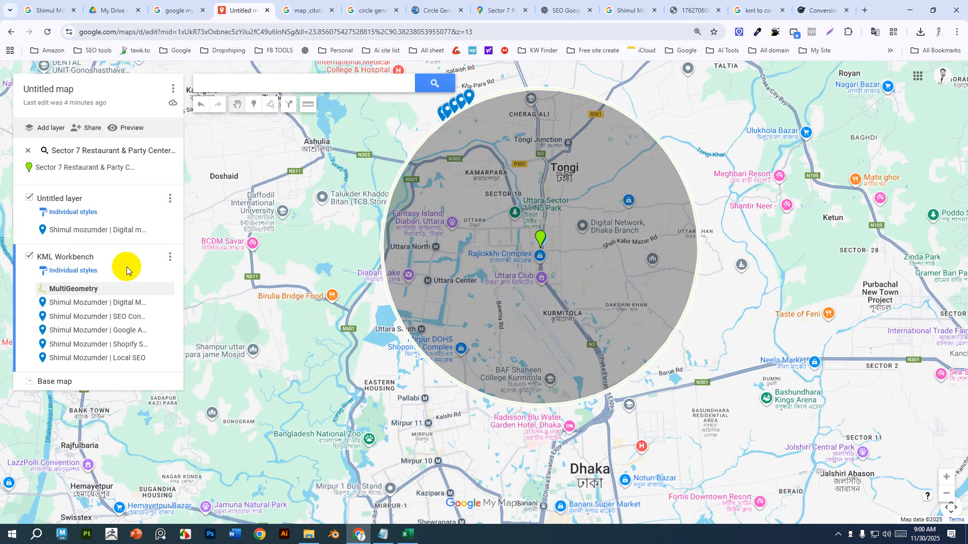
pyautogui.click(170, 258)
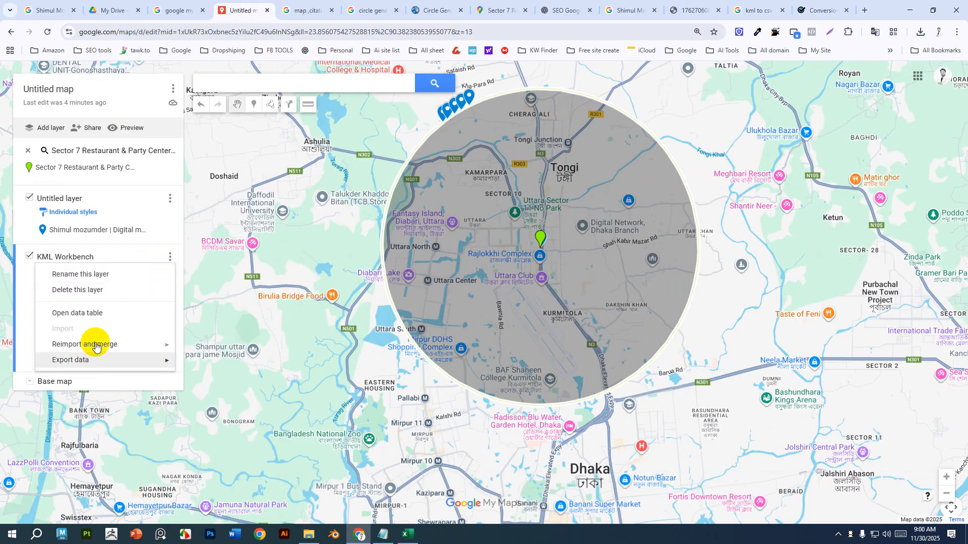
pyautogui.click(105, 291)
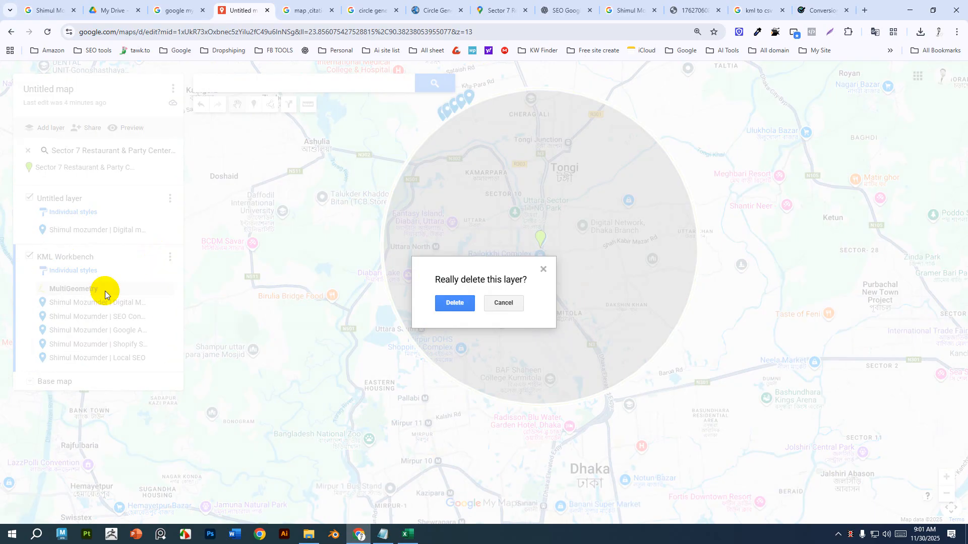
pyautogui.click(454, 301)
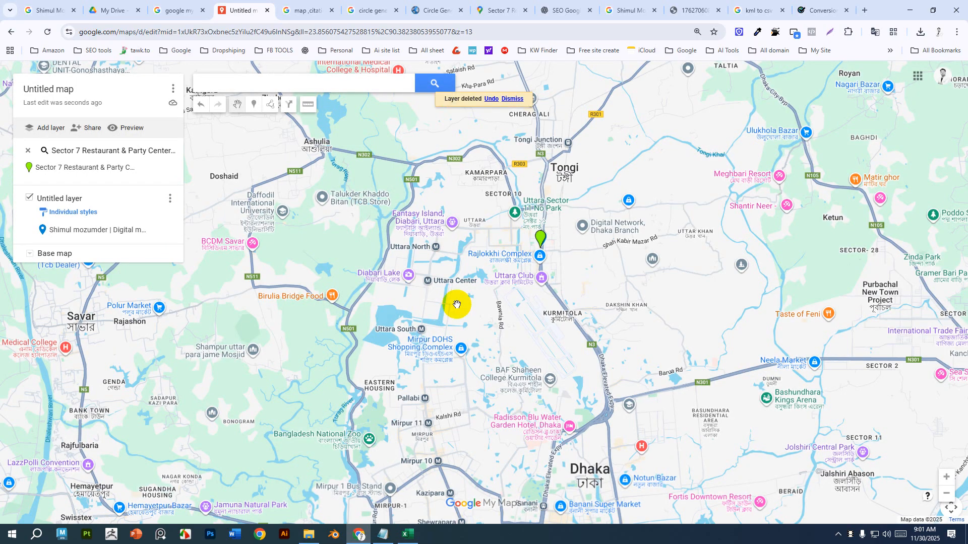
pyautogui.click(112, 230)
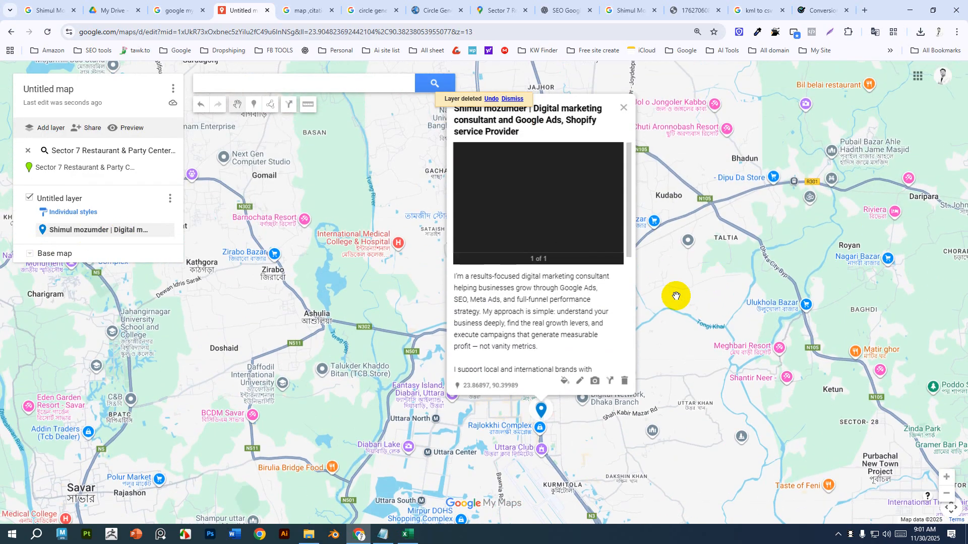
pyautogui.click(28, 151)
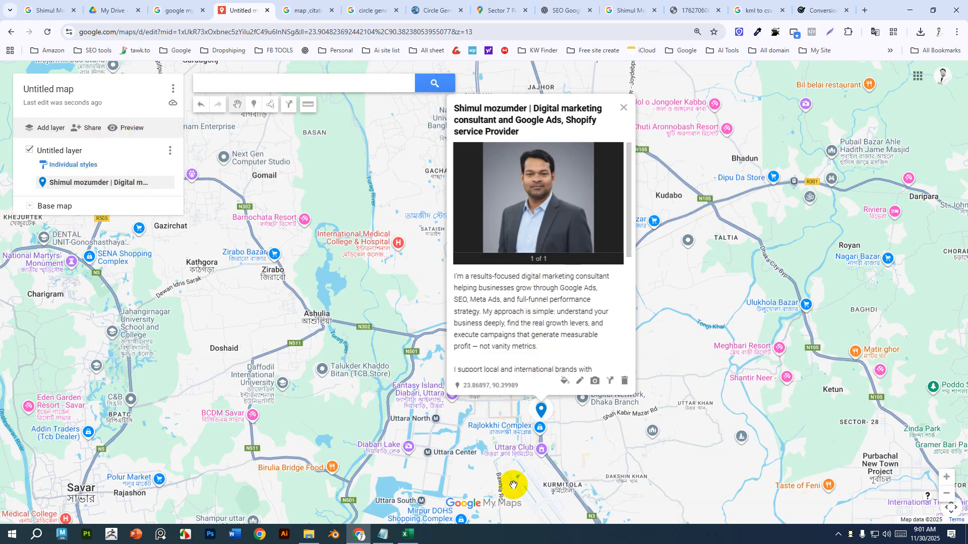
# Select the first coordinates list in the circle generator's KML output.
pyautogui.click(439, 10)
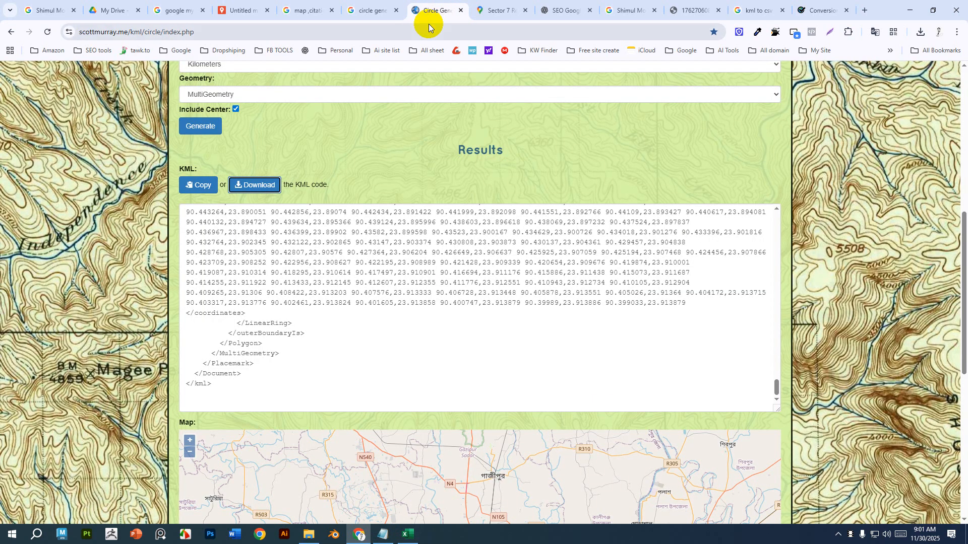
pyautogui.scroll(1, 269, 337)
pyautogui.scroll(10, 270, 337)
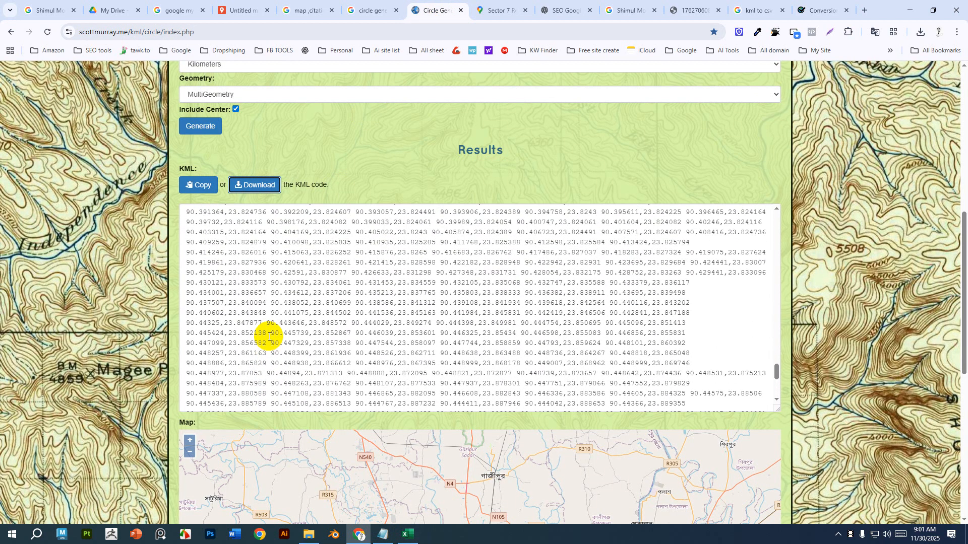
pyautogui.scroll(10, 269, 337)
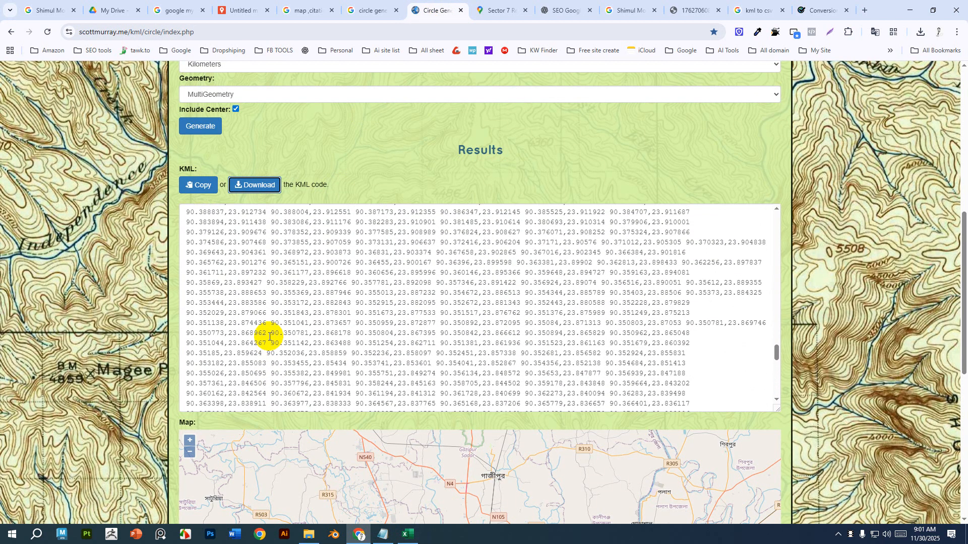
pyautogui.scroll(2, 345, 341)
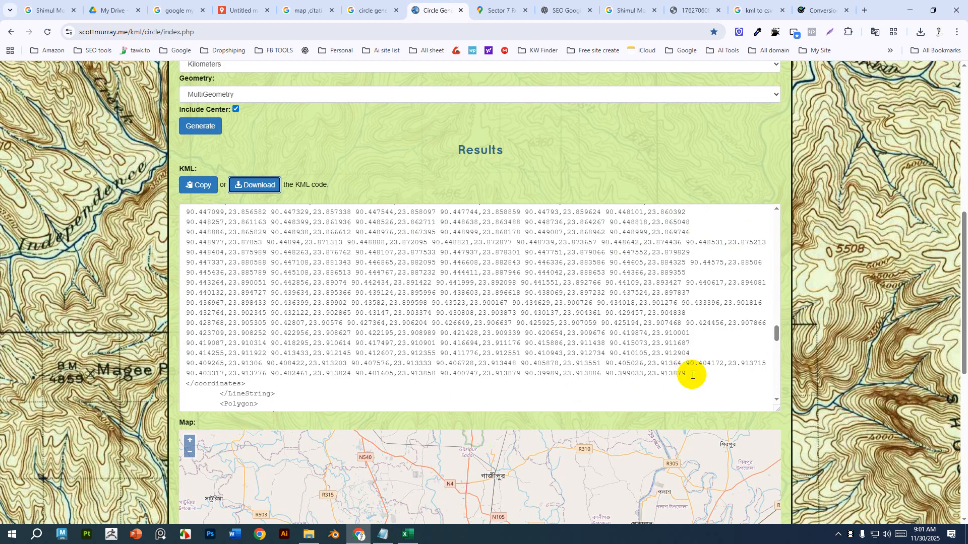
pyautogui.click(692, 376)
pyautogui.hotkey('ctrl', 'a')
pyautogui.click(721, 374)
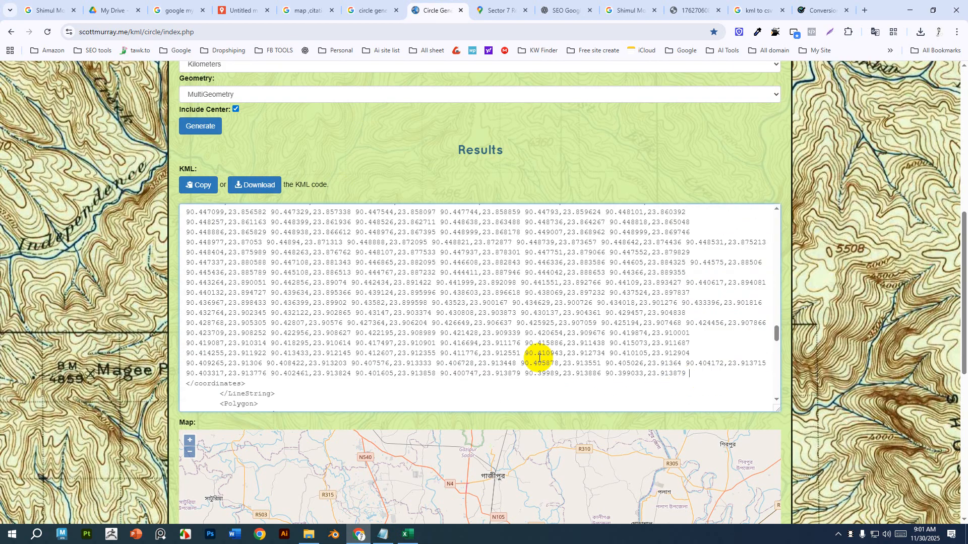
pyautogui.scroll(-4, 538, 357)
pyautogui.scroll(3, 479, 339)
pyautogui.click(508, 231)
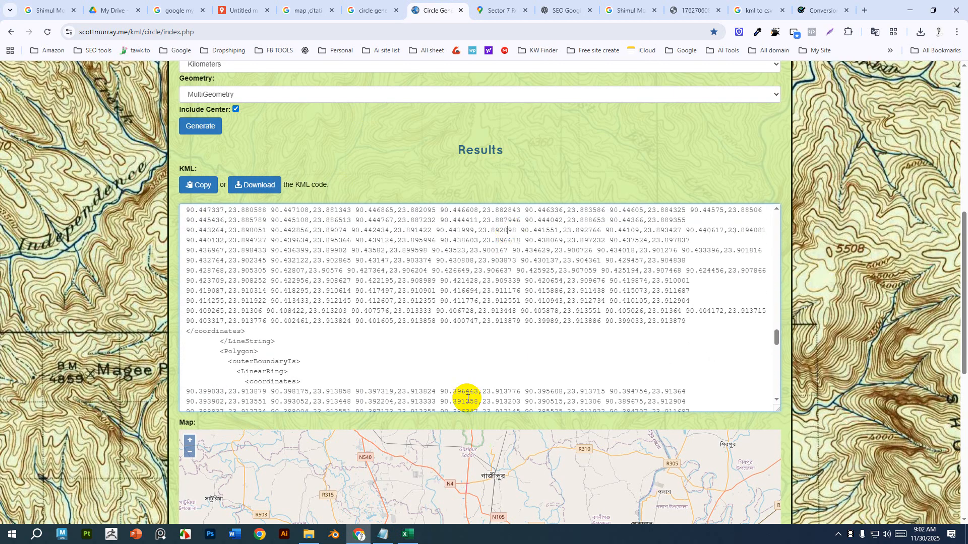
pyautogui.scroll(-3, 467, 398)
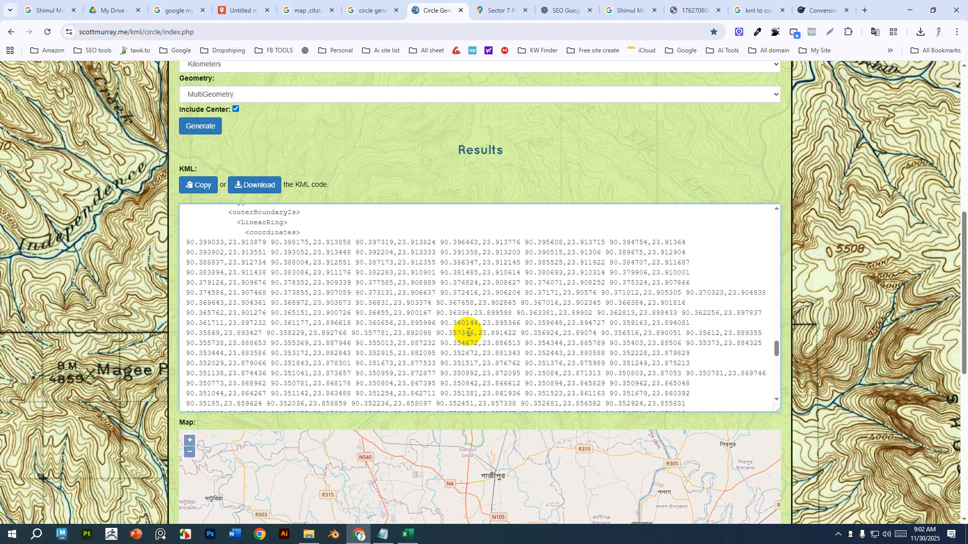
pyautogui.scroll(3, 468, 333)
pyautogui.moveTo(687, 323); pyautogui.dragTo(166, 266)
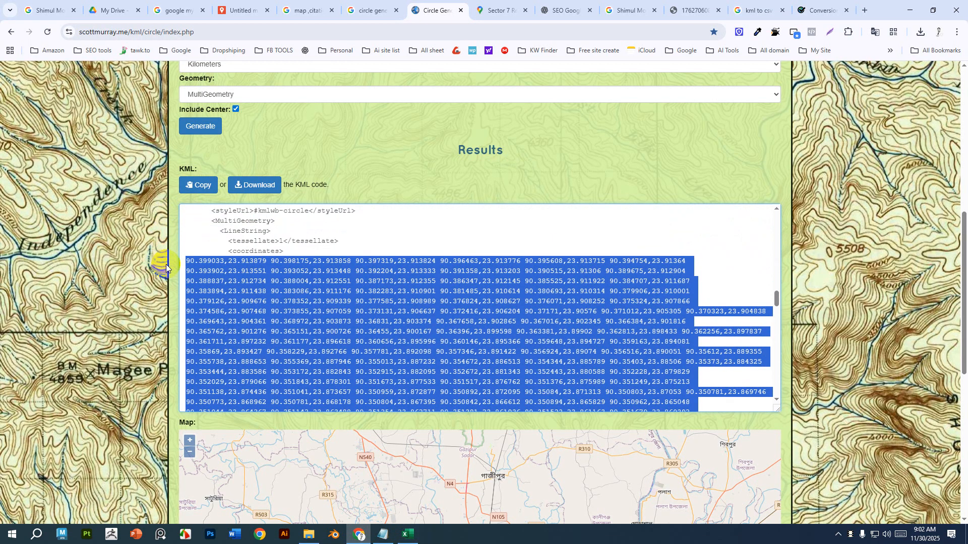
# Create a blank Excel workbook and paste the circle coordinates into cell A1.
pyautogui.click(409, 535)
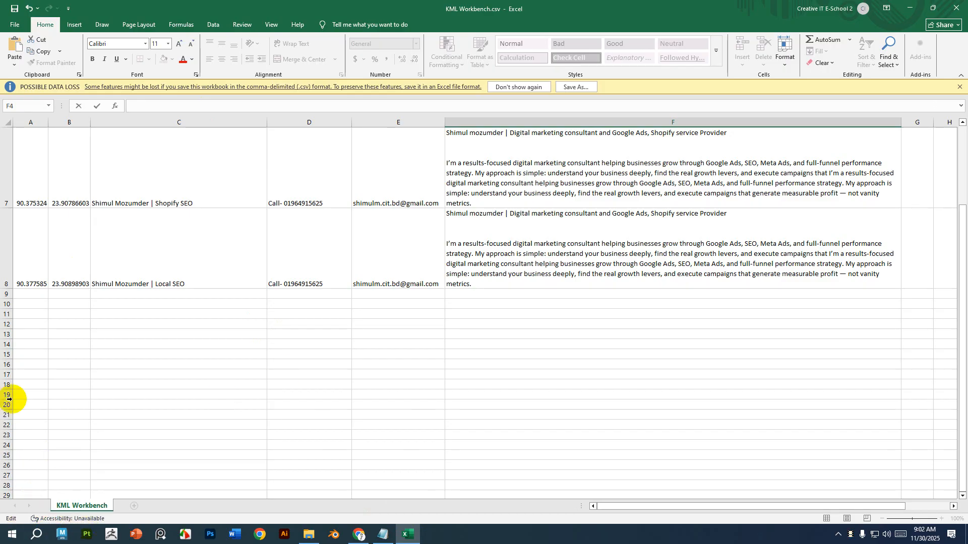
pyautogui.click(19, 29)
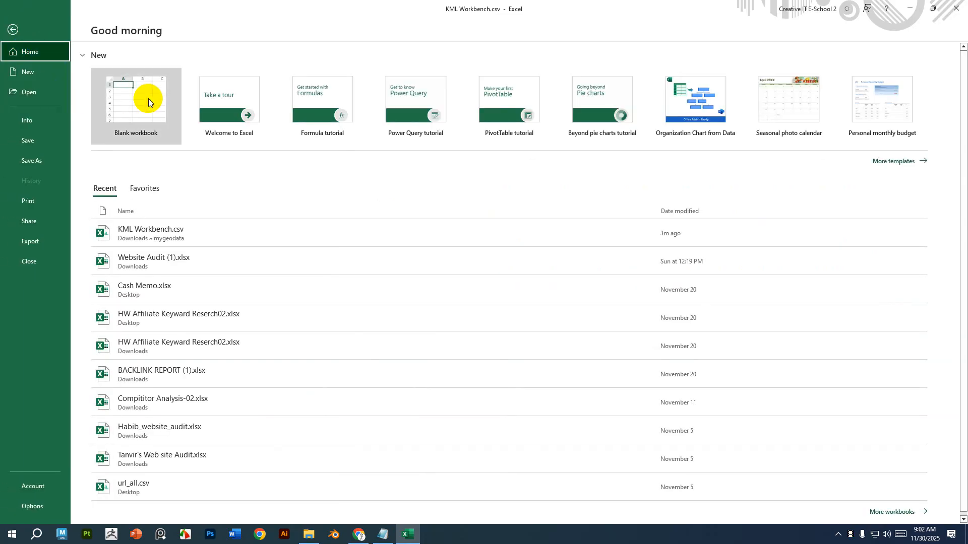
pyautogui.click(146, 97)
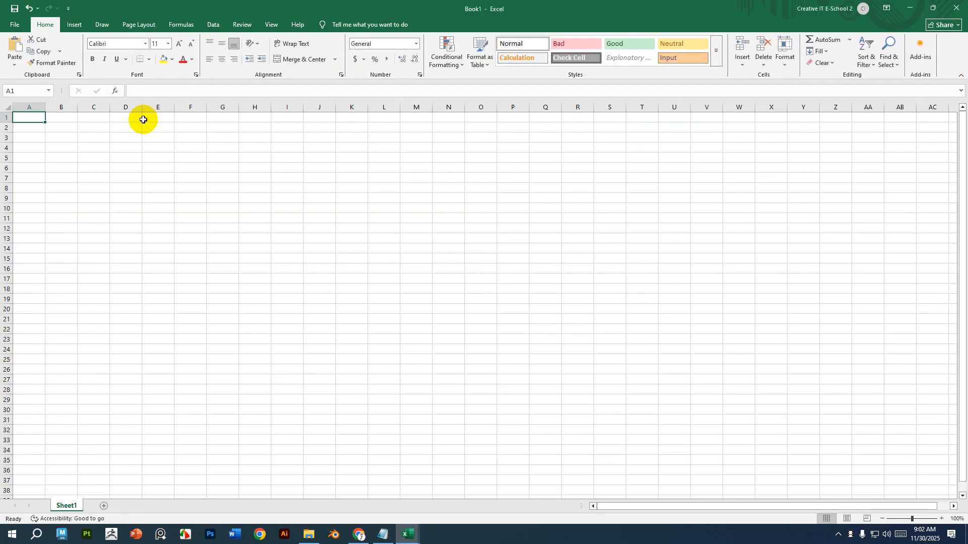
pyautogui.hotkey('ctrl', 'v')
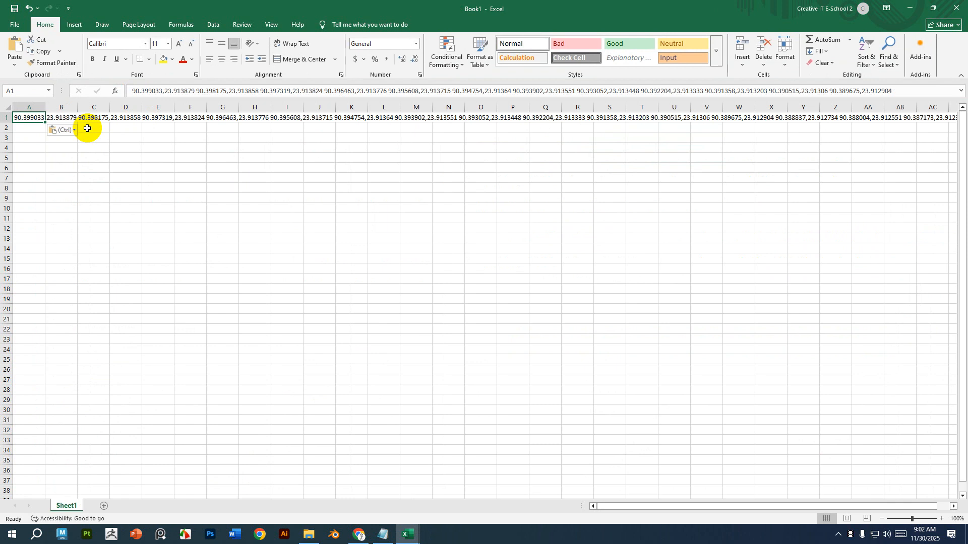
# Inspect the pasted coordinate text in cells A1 through C1.
pyautogui.click(92, 227)
pyautogui.click(20, 119)
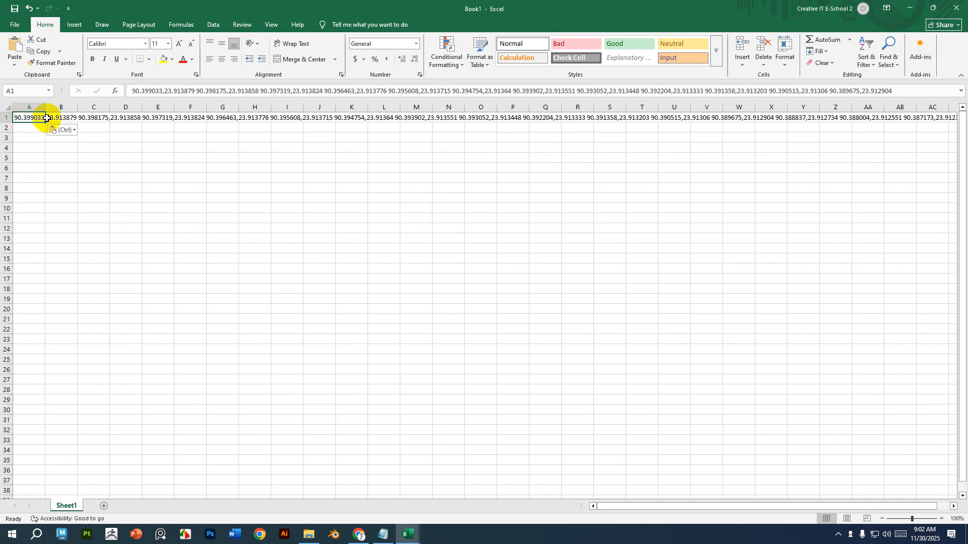
pyautogui.click(66, 117)
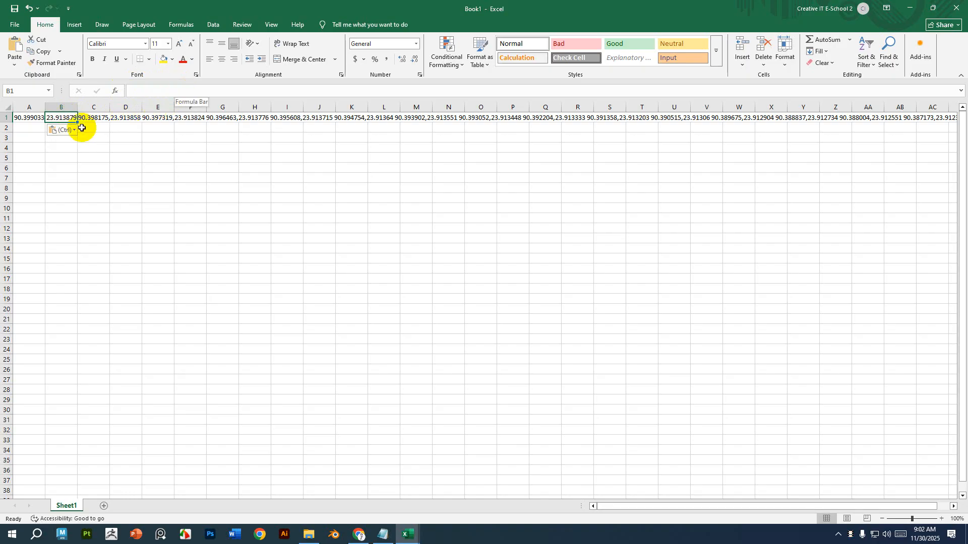
pyautogui.click(83, 119)
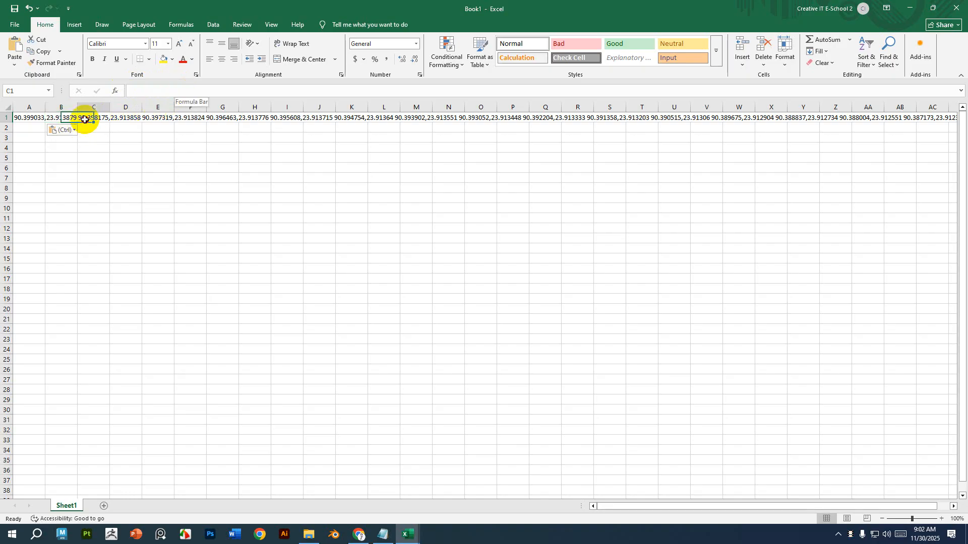
pyautogui.click(19, 118)
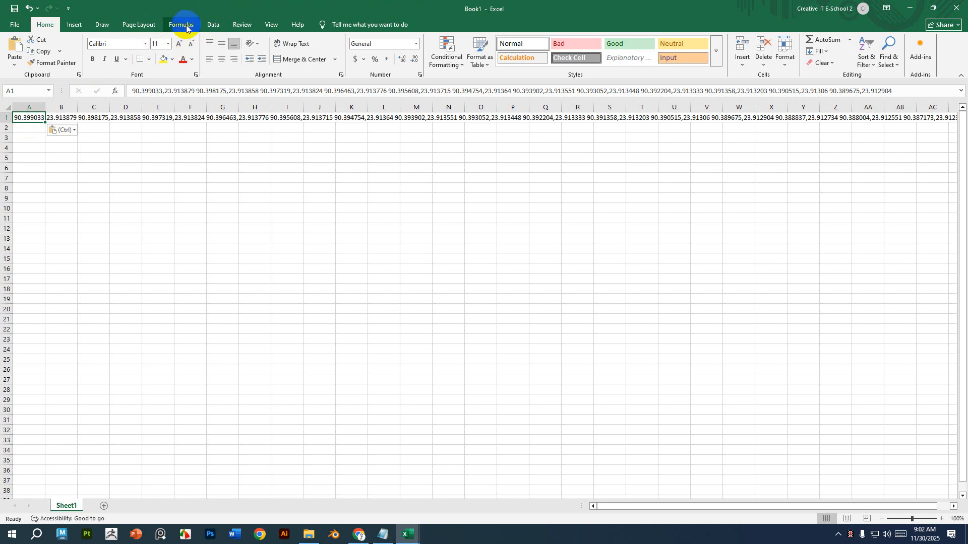
pyautogui.click(213, 24)
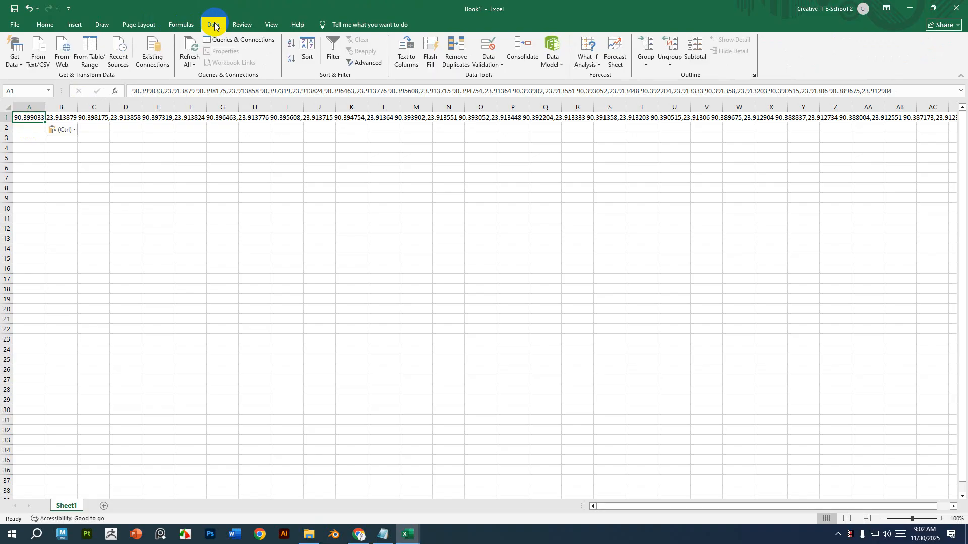
pyautogui.click(183, 24)
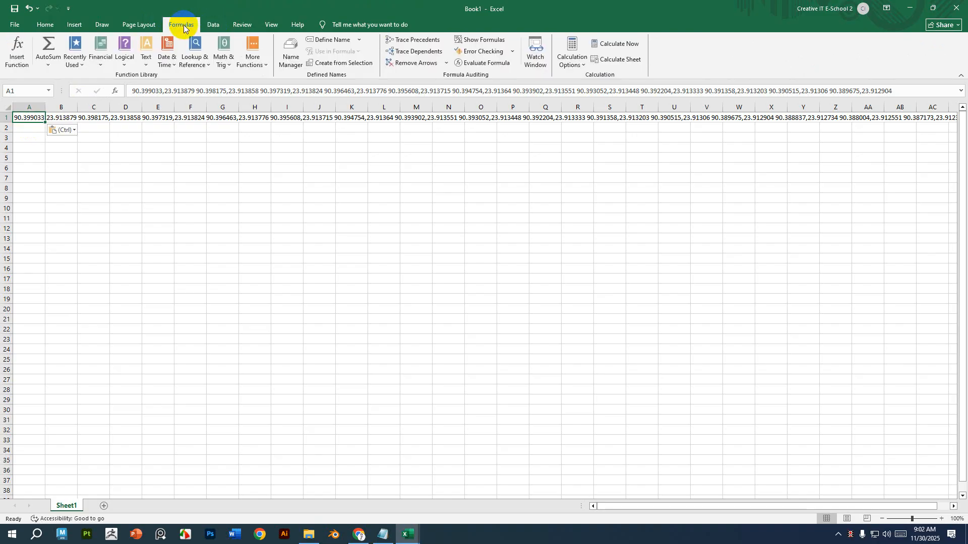
pyautogui.click(213, 25)
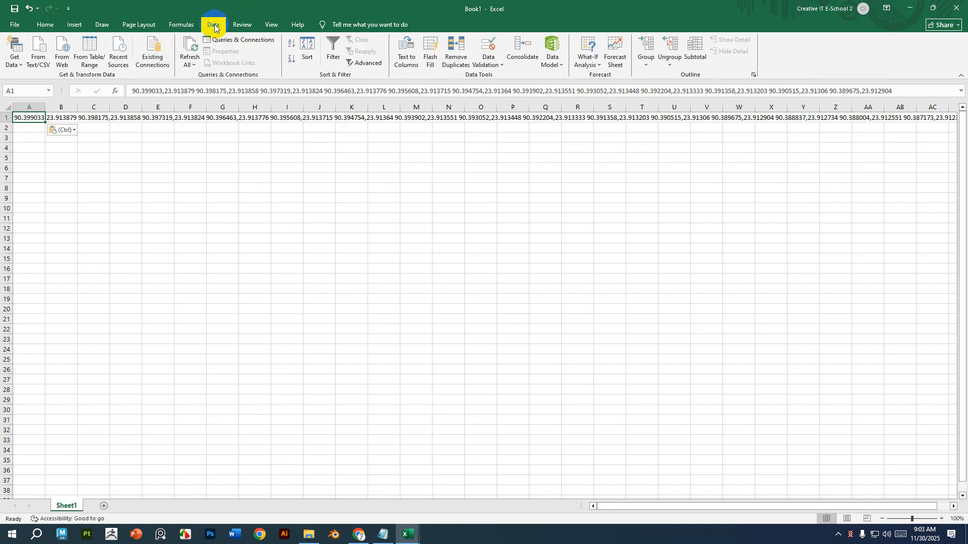
pyautogui.click(403, 59)
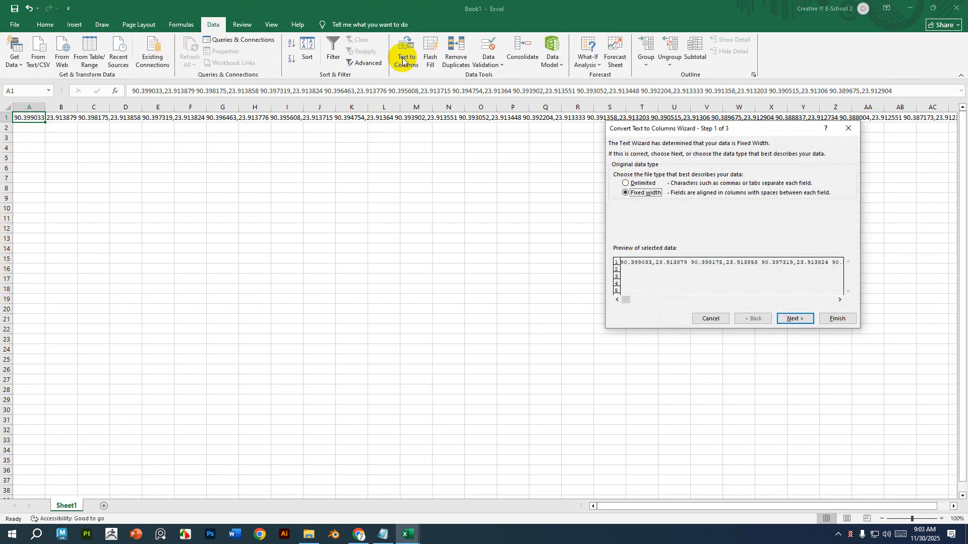
pyautogui.click(849, 129)
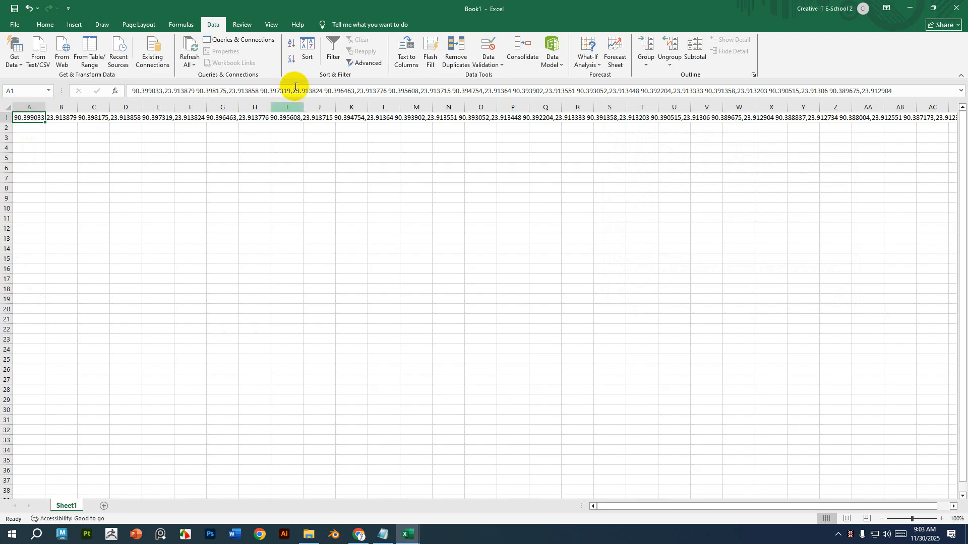
# Split cell A1 into columns with Text to Columns, delimited by tab, comma and space, treating consecutive delimiters as one.
pyautogui.click(405, 58)
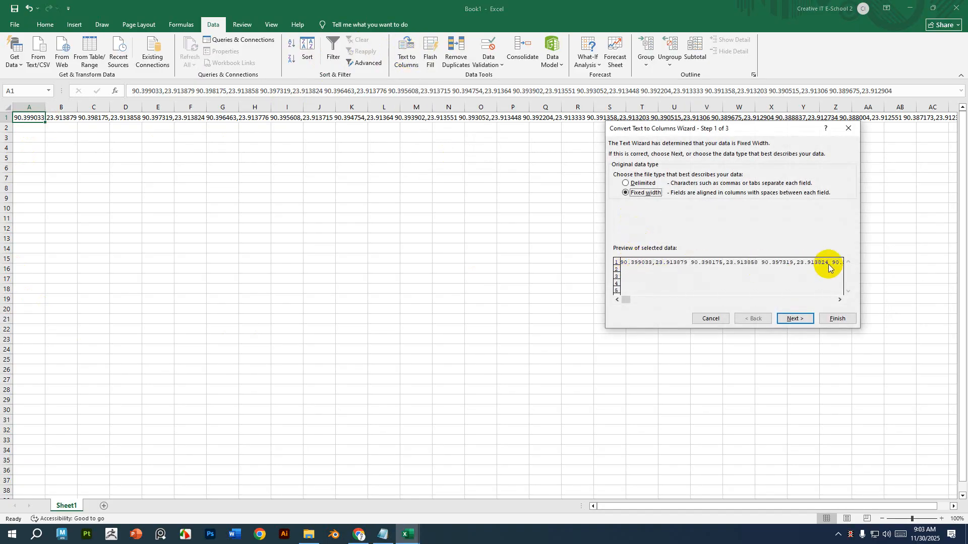
pyautogui.click(626, 183)
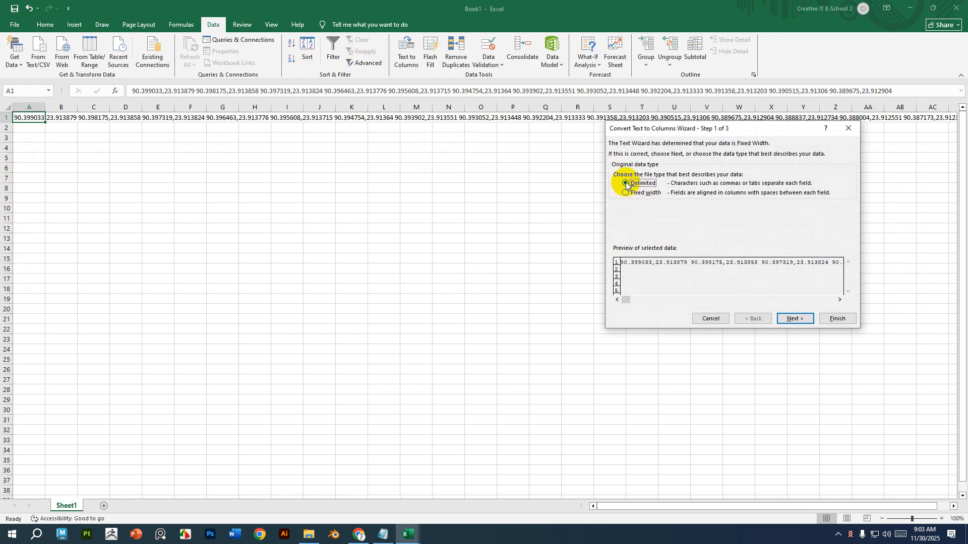
pyautogui.click(796, 319)
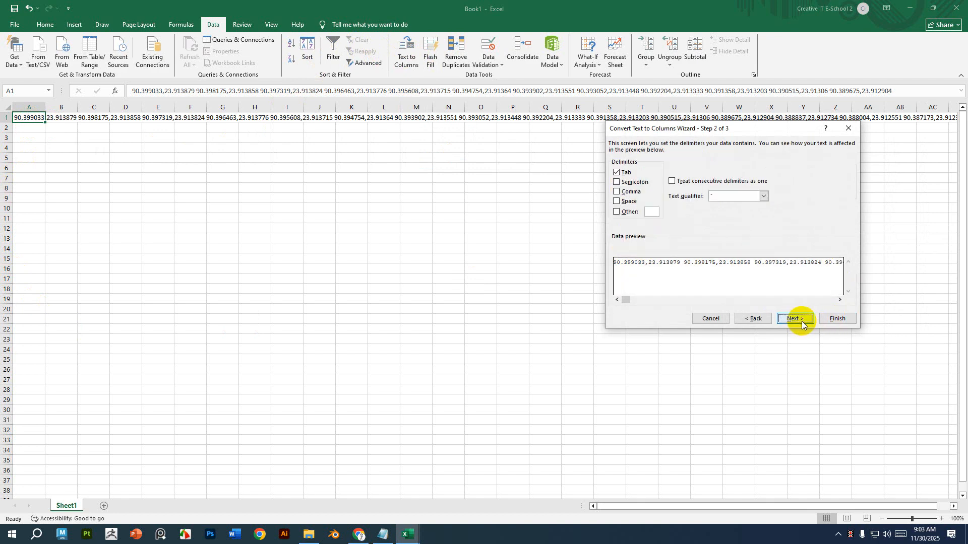
pyautogui.click(616, 193)
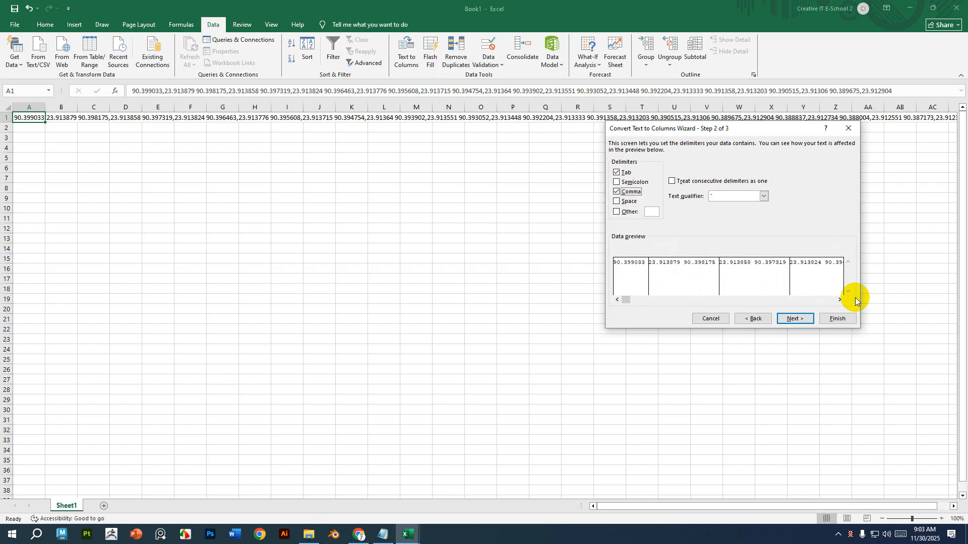
pyautogui.click(616, 201)
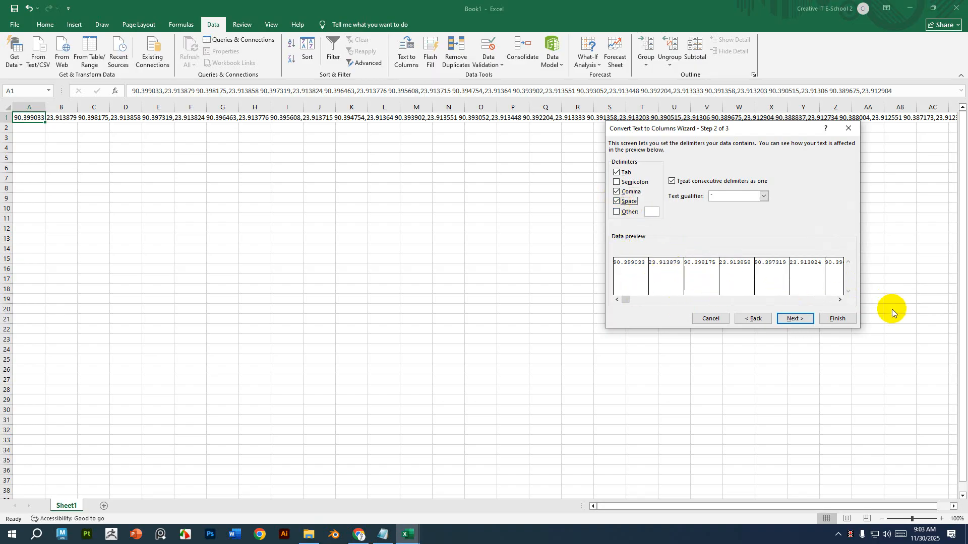
pyautogui.click(803, 319)
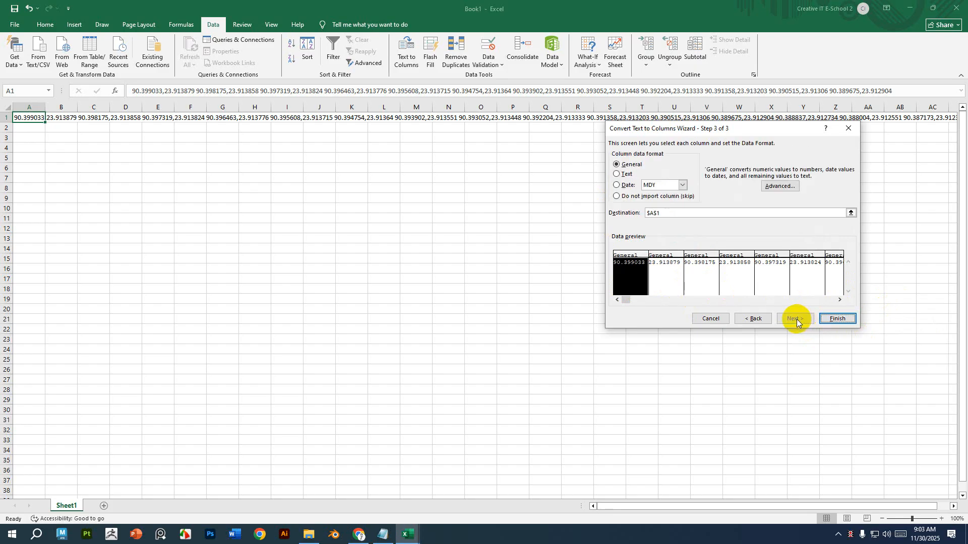
pyautogui.click(842, 318)
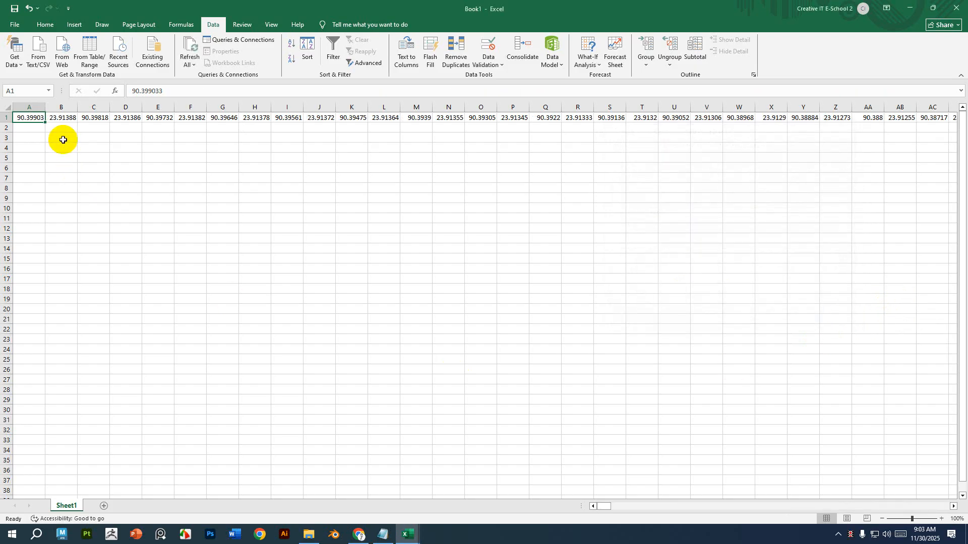
# Inspect the split longitude and latitude values across row 1.
pyautogui.click(66, 118)
pyautogui.click(85, 118)
pyautogui.click(136, 117)
pyautogui.click(151, 117)
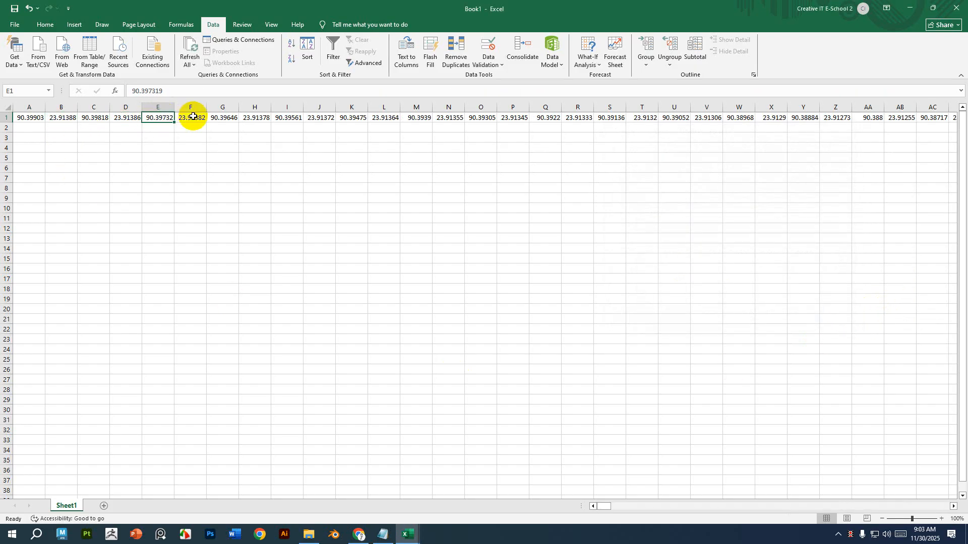
pyautogui.click(191, 118)
pyautogui.click(223, 117)
pyautogui.click(262, 117)
pyautogui.click(291, 119)
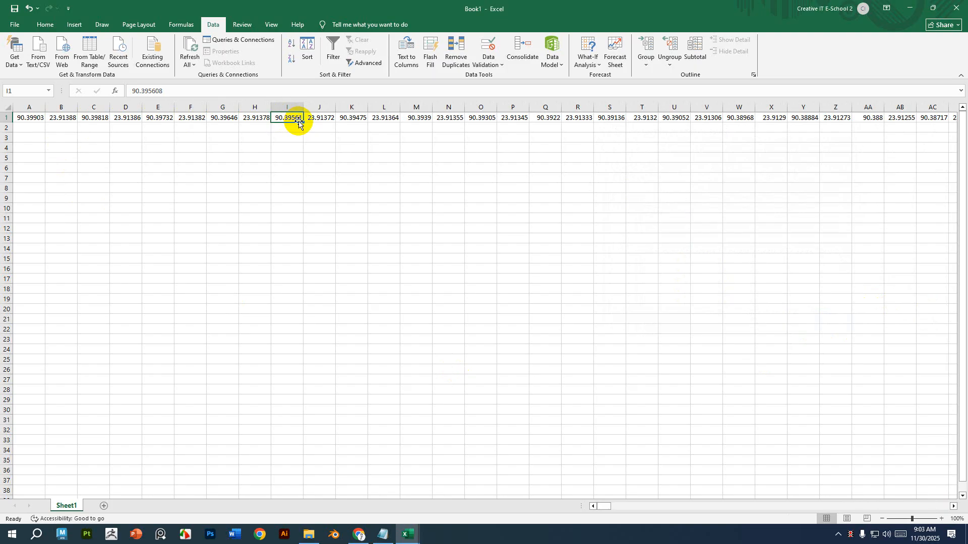
pyautogui.click(288, 289)
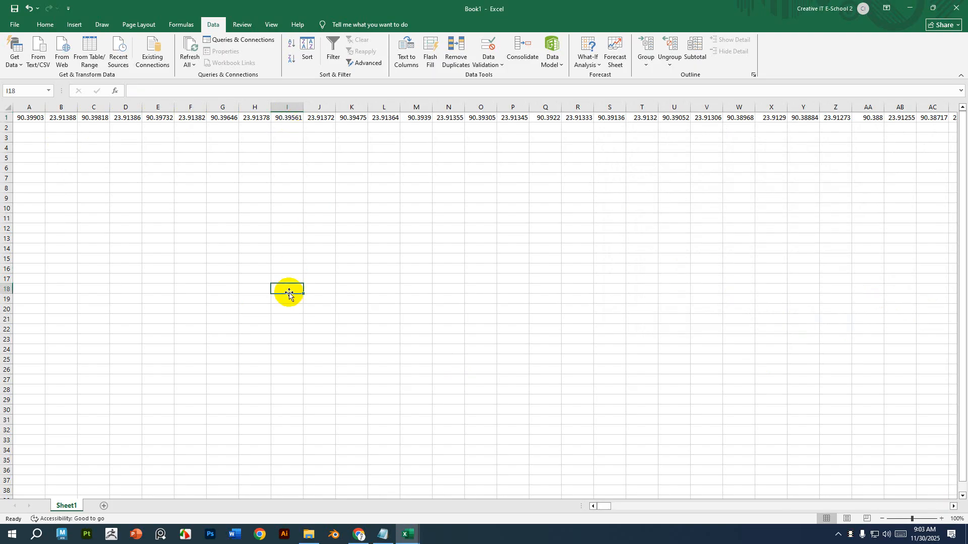
# Copy row 1 and paste it starting at cell A4.
pyautogui.click(4, 118)
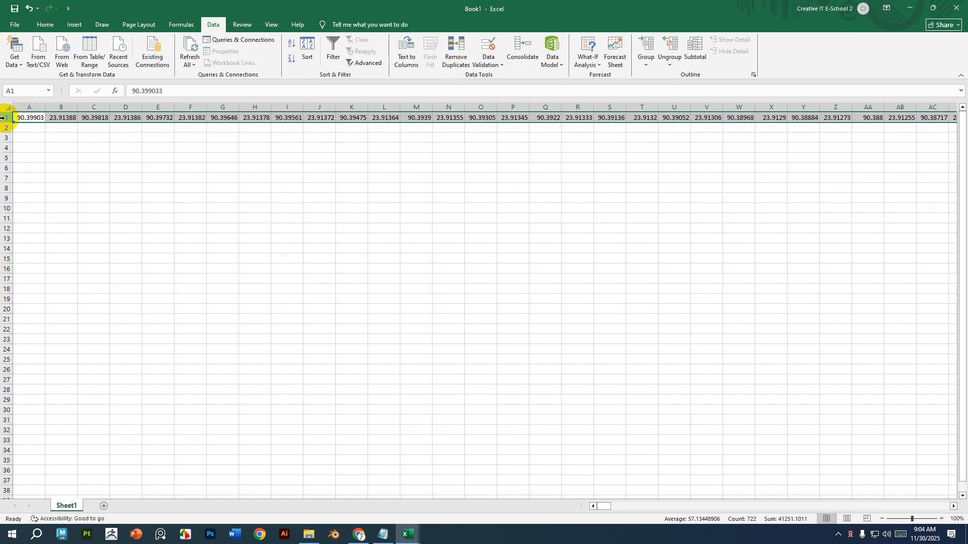
pyautogui.hotkey('ctrl', 'c')
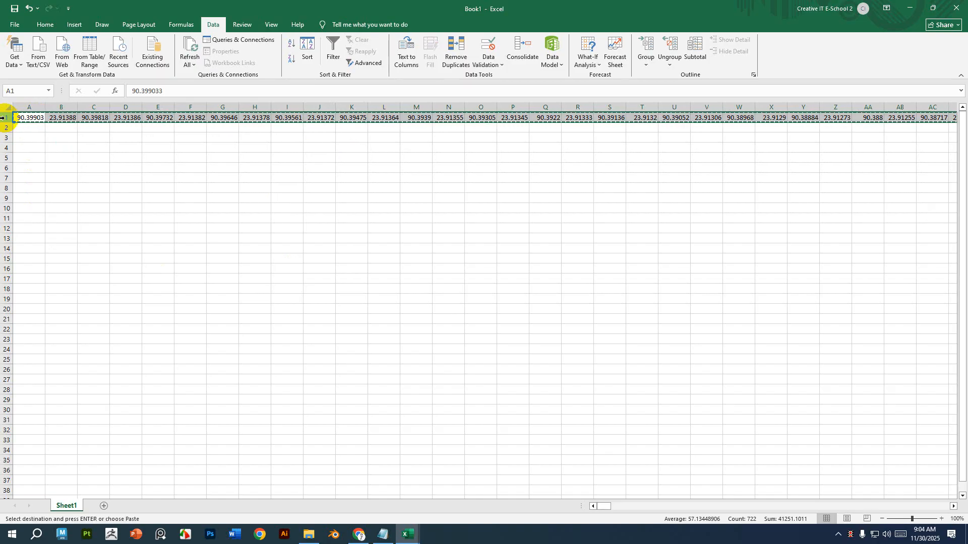
pyautogui.click(21, 147)
pyautogui.rightClick(25, 149)
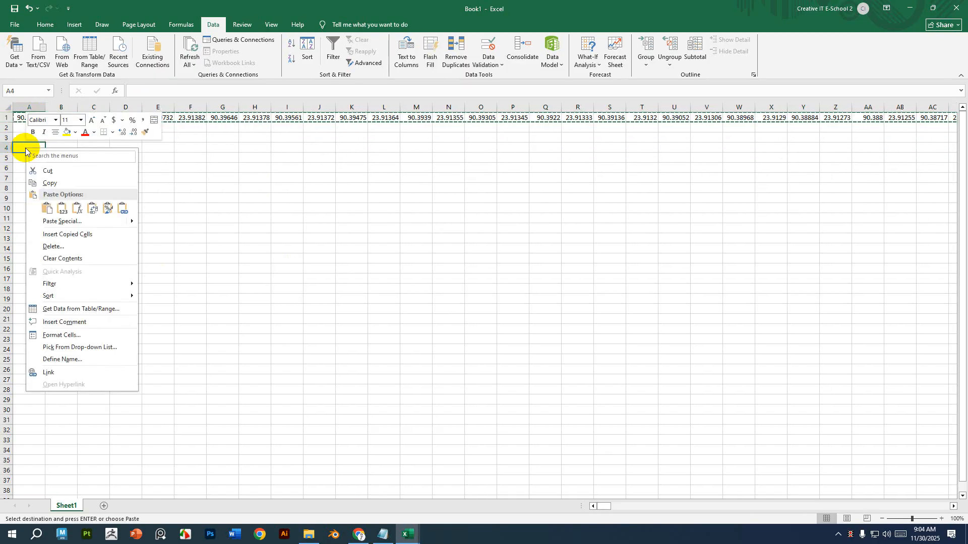
pyautogui.click(53, 211)
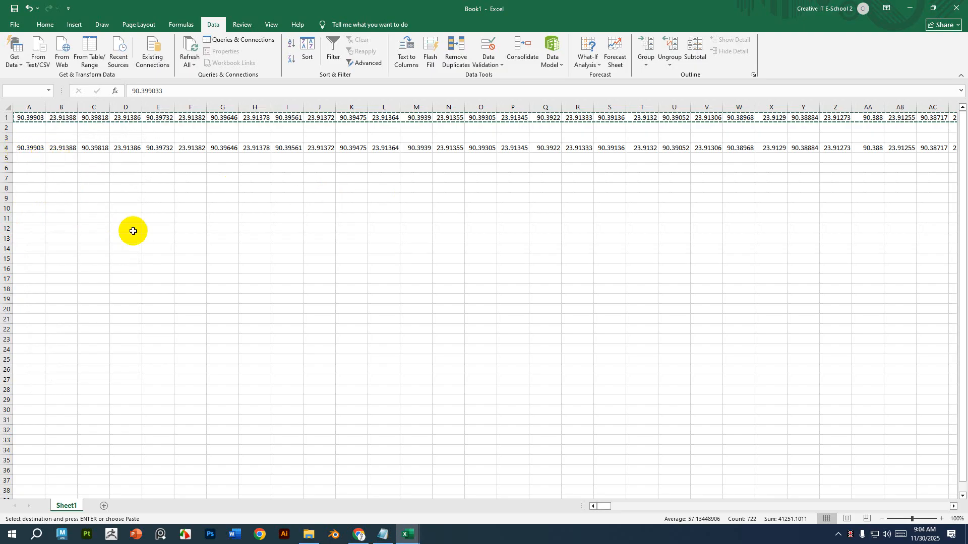
# Paste the copied row transposed into column A starting at cell A4.
pyautogui.click(119, 238)
pyautogui.rightClick(40, 150)
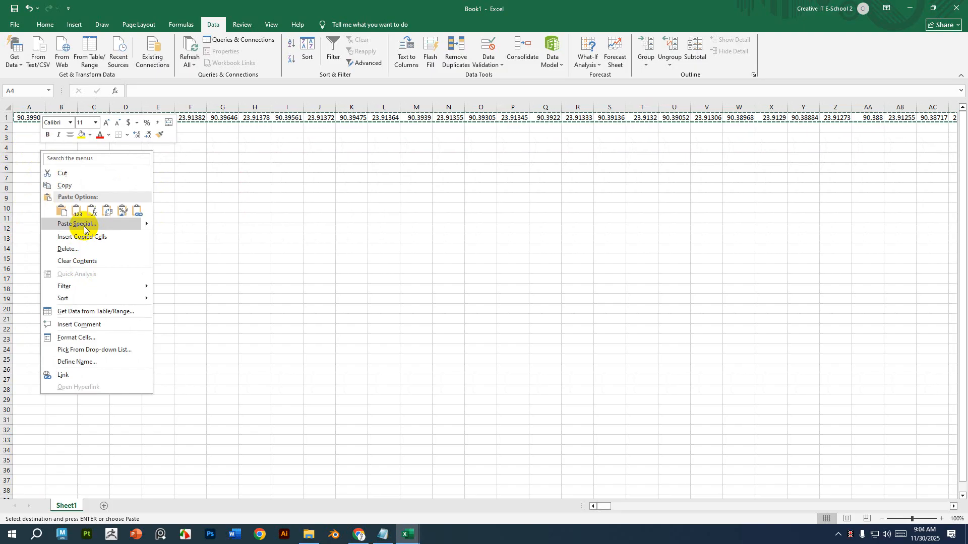
pyautogui.click(83, 226)
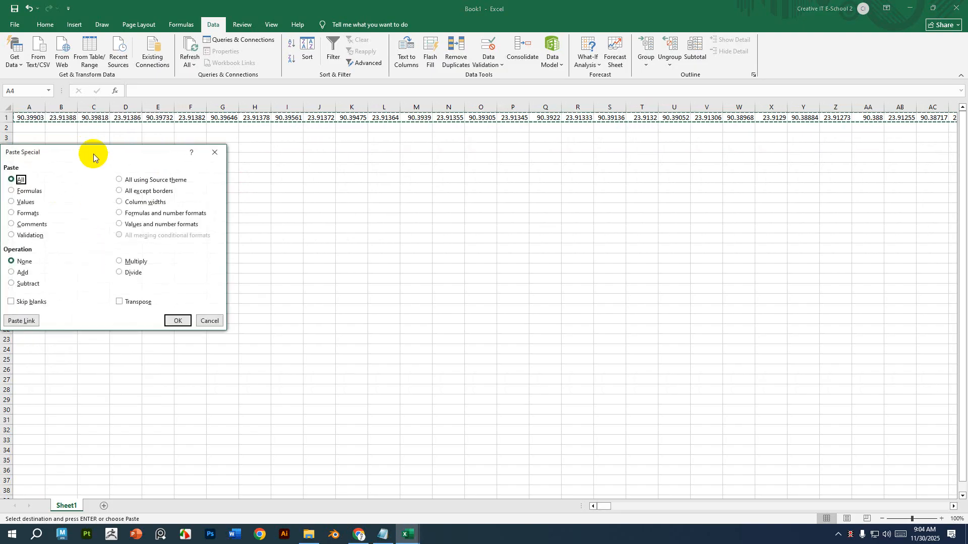
pyautogui.moveTo(93, 153); pyautogui.dragTo(384, 122)
pyautogui.click(410, 272)
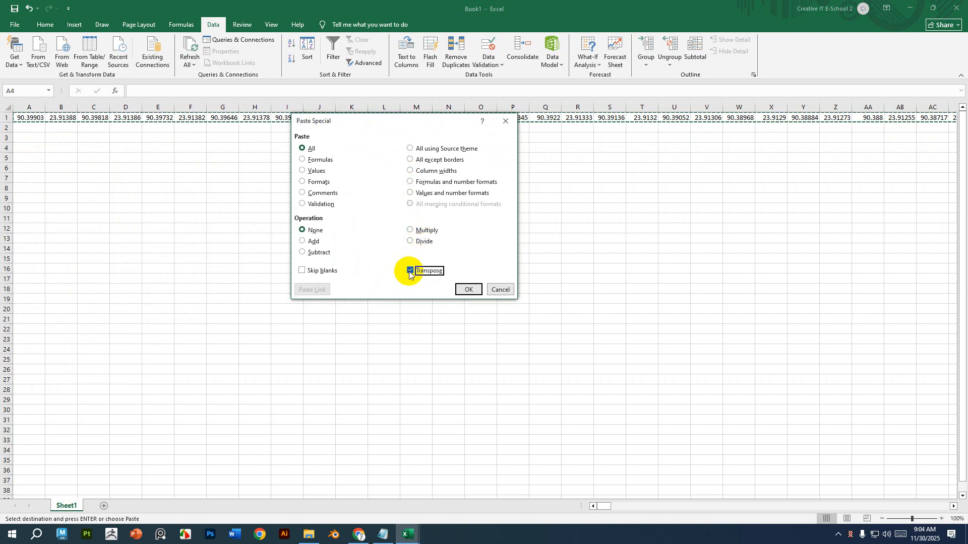
pyautogui.click(471, 290)
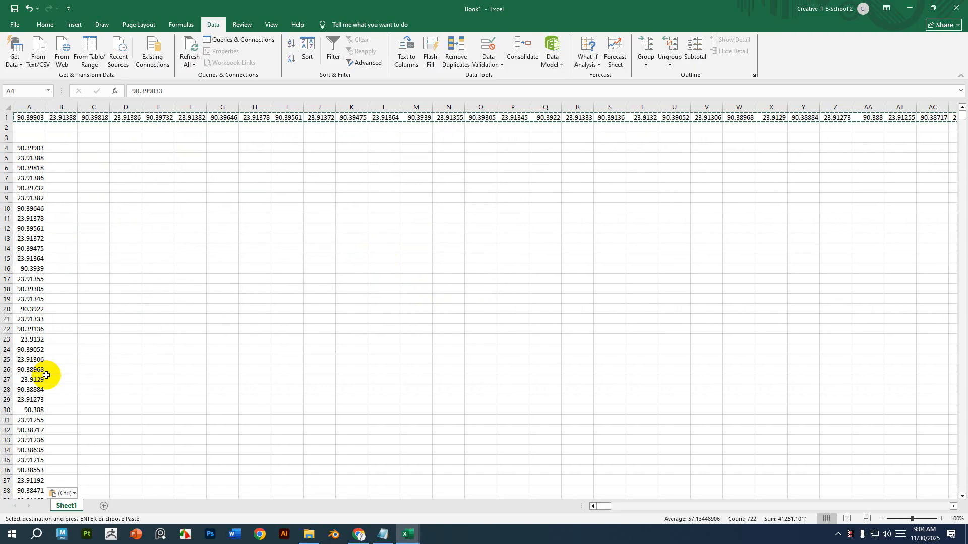
# Delete row 1 containing the original horizontal coordinates.
pyautogui.click(3, 120)
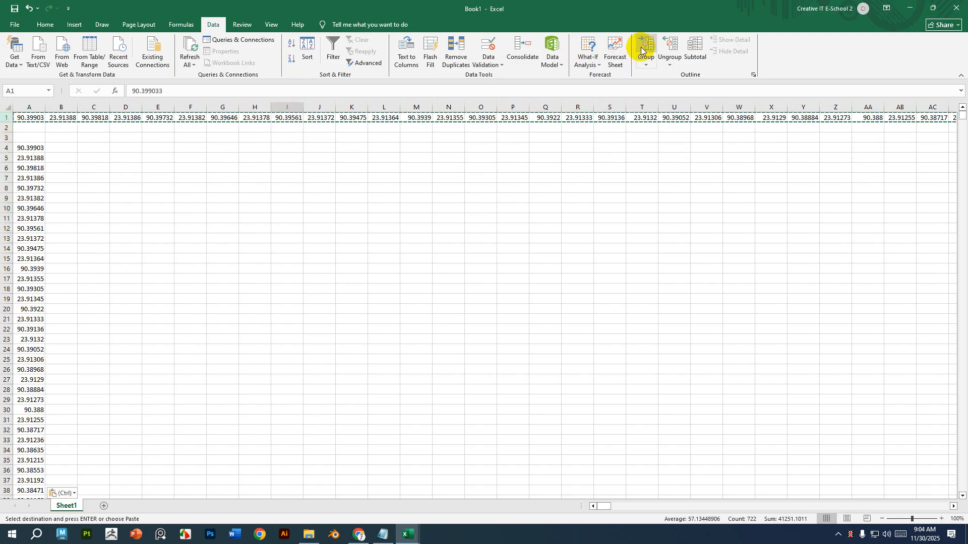
pyautogui.click(32, 27)
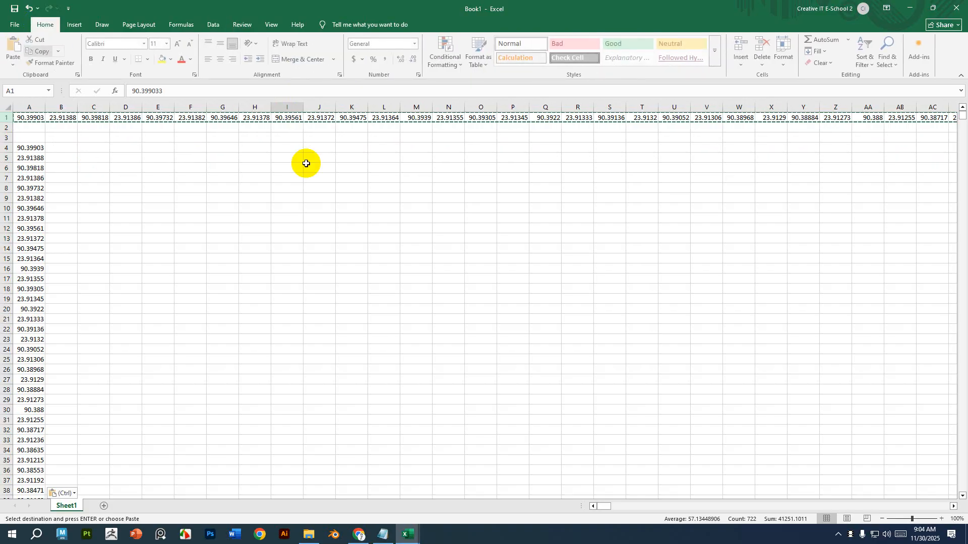
pyautogui.click(756, 48)
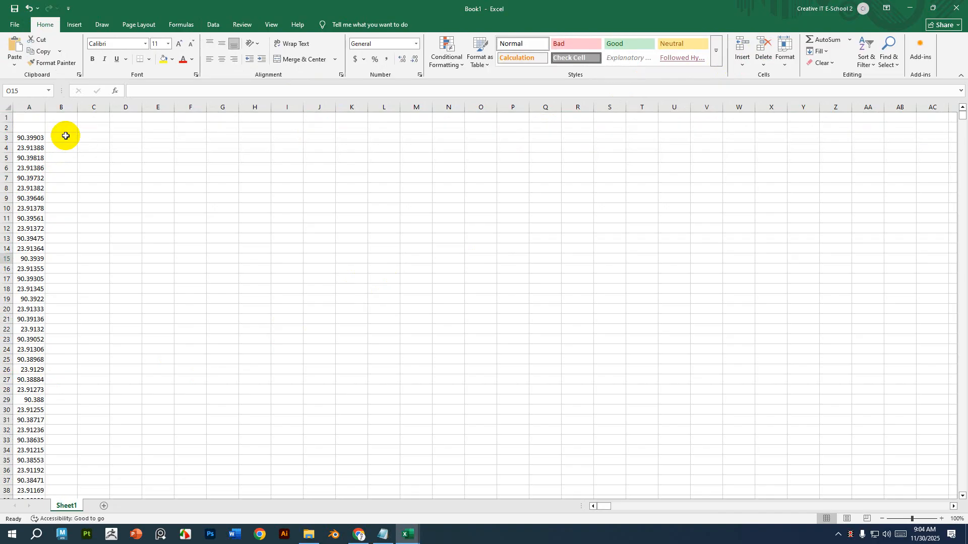
# Enter the headers Lat and long in cells D2 and E2.
pyautogui.click(121, 128)
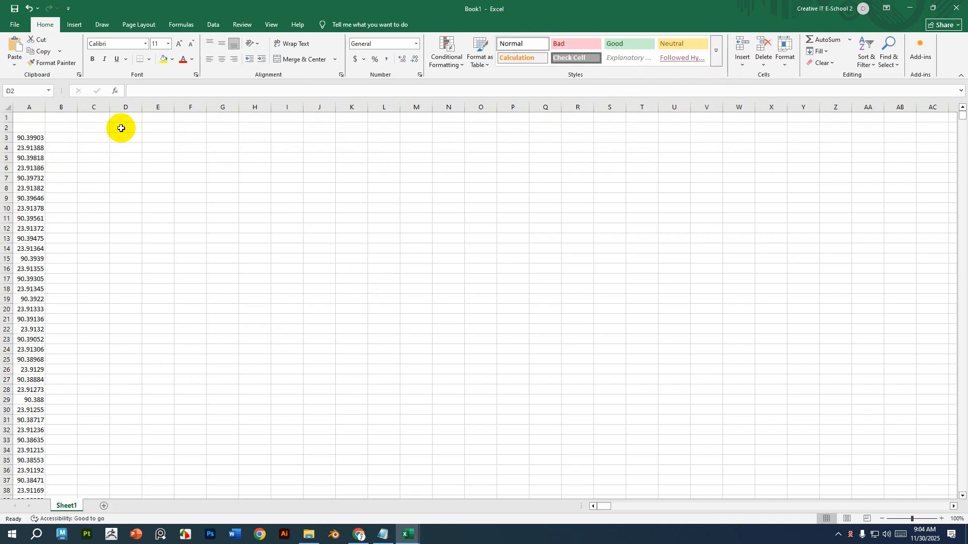
pyautogui.write('Lat')
pyautogui.press('Tab')
pyautogui.write('lo')
# Delete the empty top row so the headers sit in row 1.
pyautogui.click(126, 136)
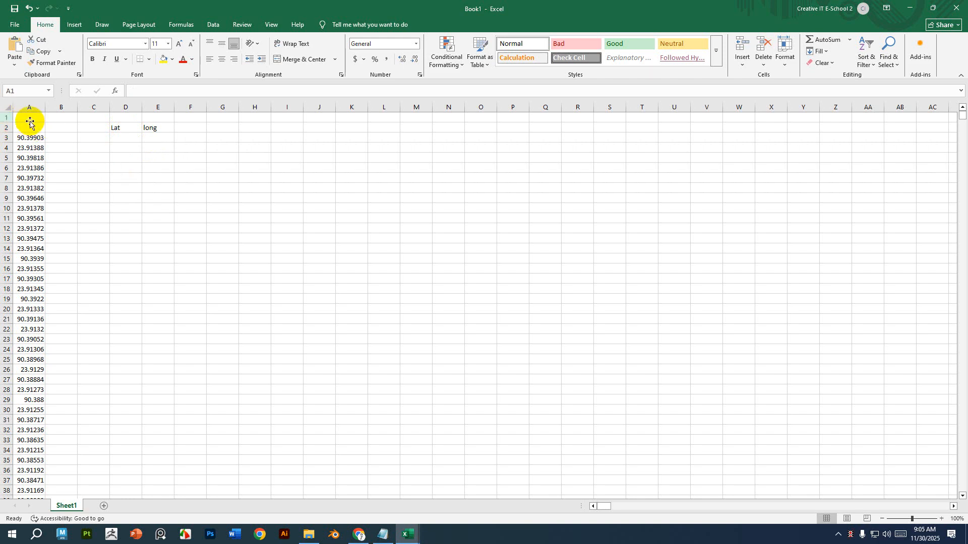
pyautogui.click(5, 118)
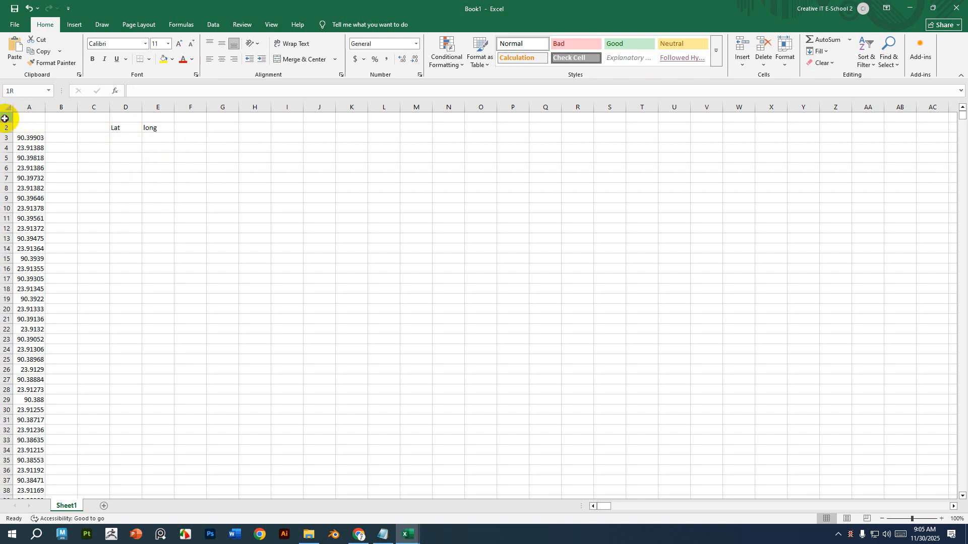
pyautogui.click(353, 227)
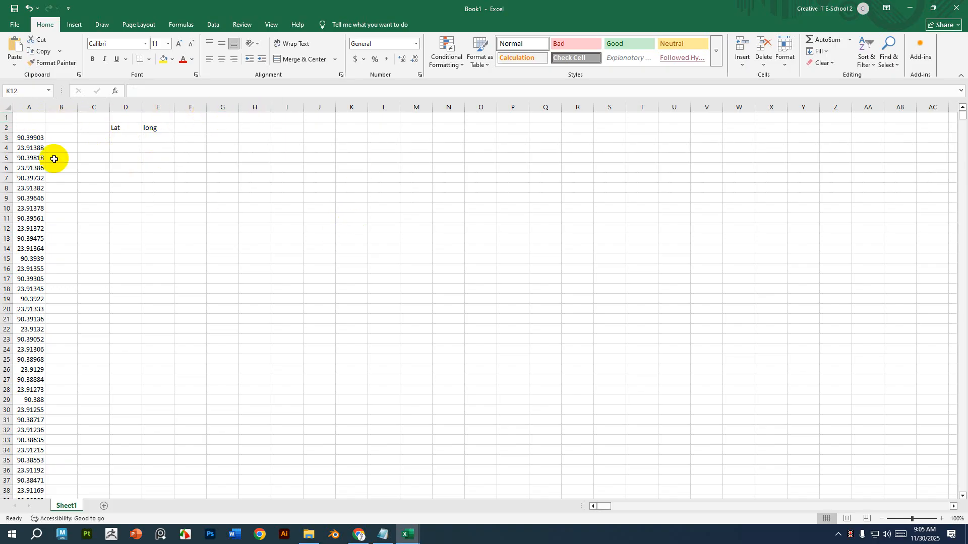
pyautogui.click(5, 116)
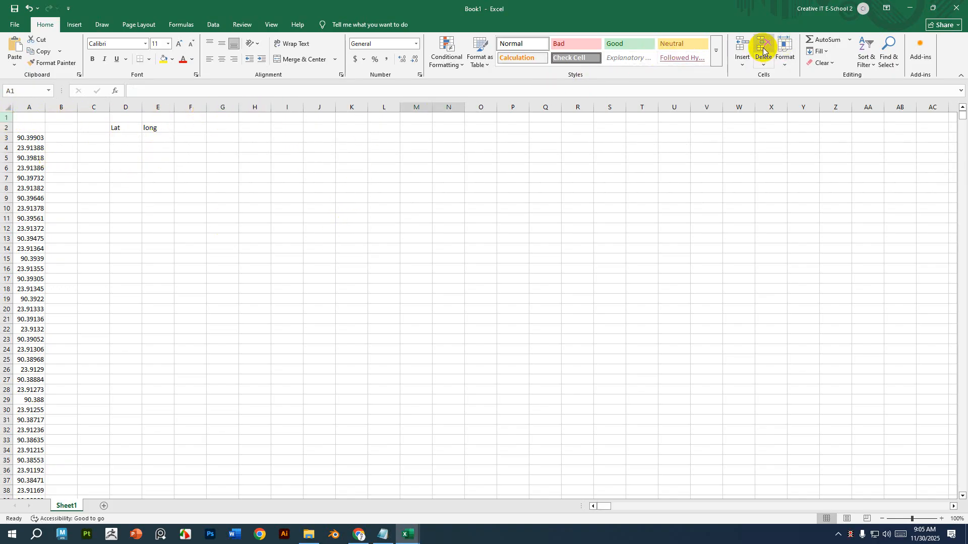
pyautogui.click(763, 48)
# Enter the labels a1 and a2 in D2:E2 and a3 and a4 in D3:E3.
pyautogui.click(121, 118)
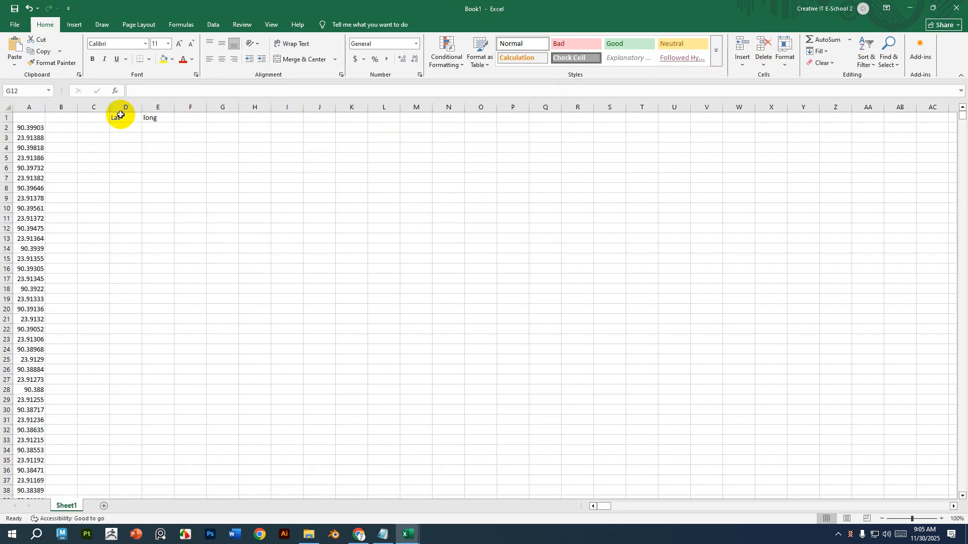
pyautogui.click(129, 130)
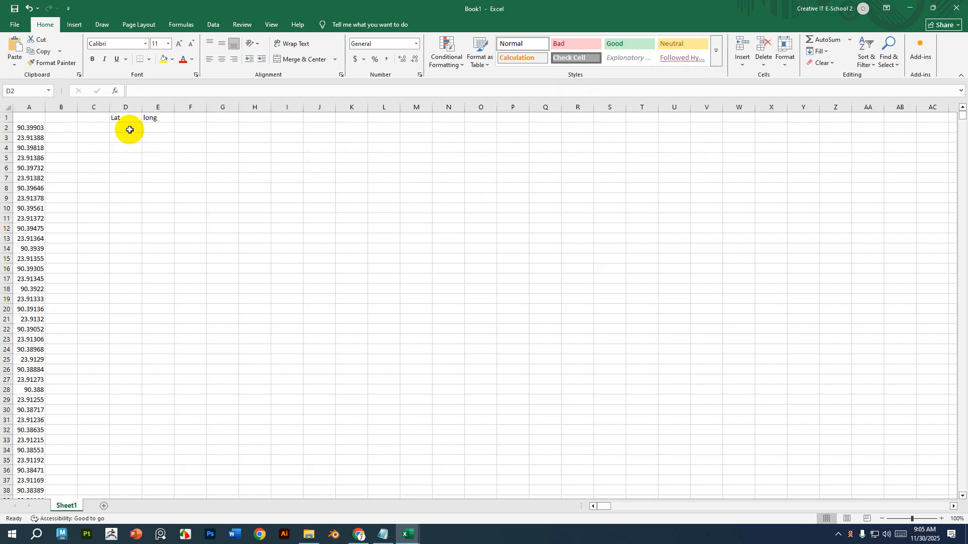
pyautogui.write('a1')
pyautogui.click(159, 129)
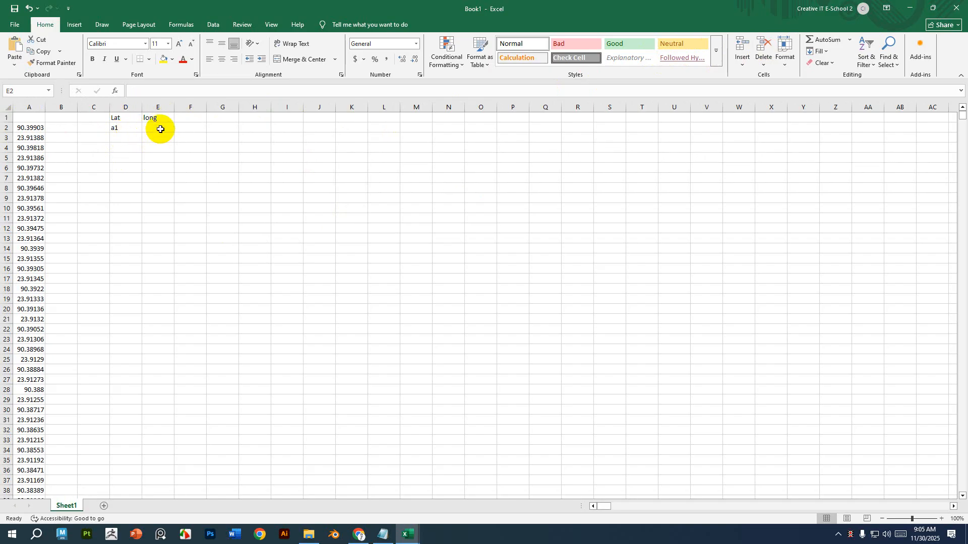
pyautogui.write('a2')
pyautogui.click(129, 135)
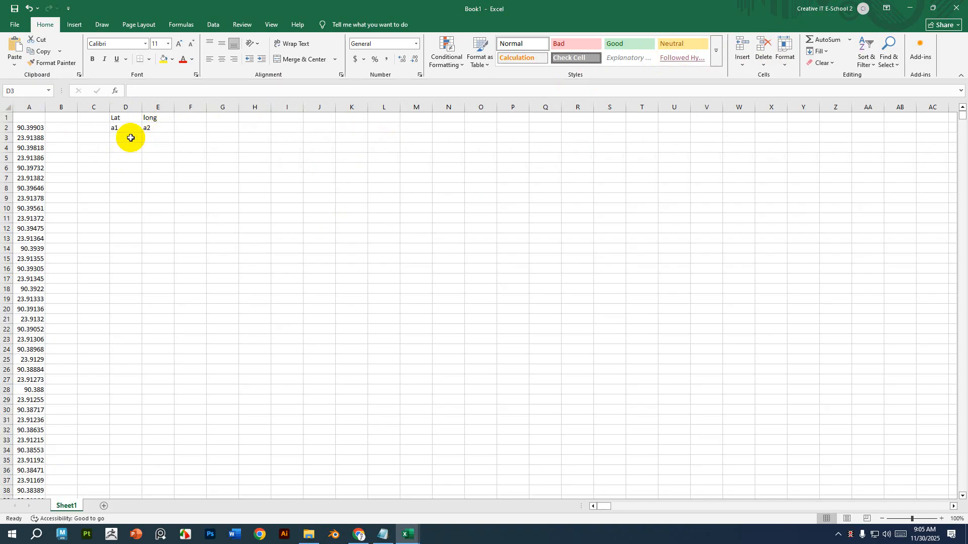
pyautogui.write('a3')
pyautogui.click(158, 139)
pyautogui.write('a2')
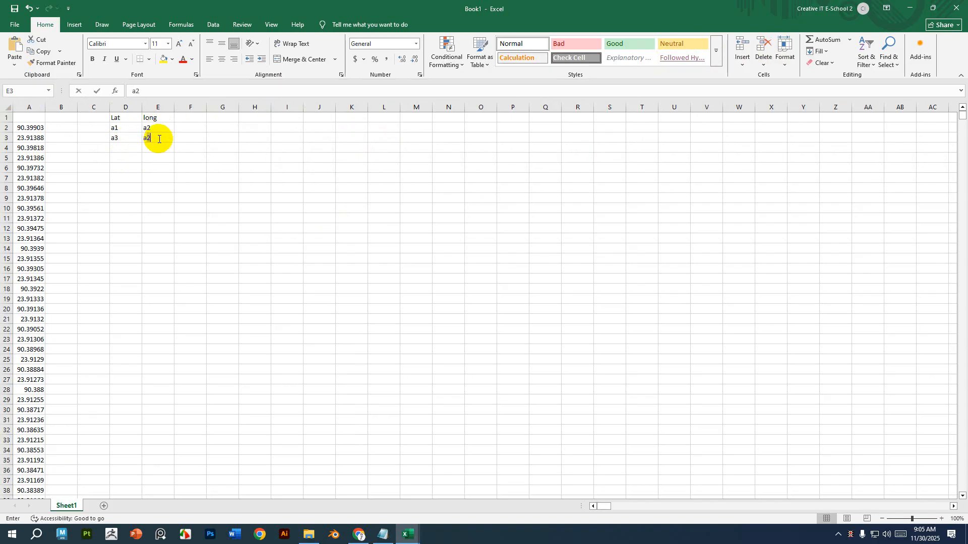
pyautogui.moveTo(127, 130)
pyautogui.mouseDown()
pyautogui.moveTo(168, 145)
pyautogui.moveTo(121, 130)
pyautogui.mouseUp()
pyautogui.click(155, 140)
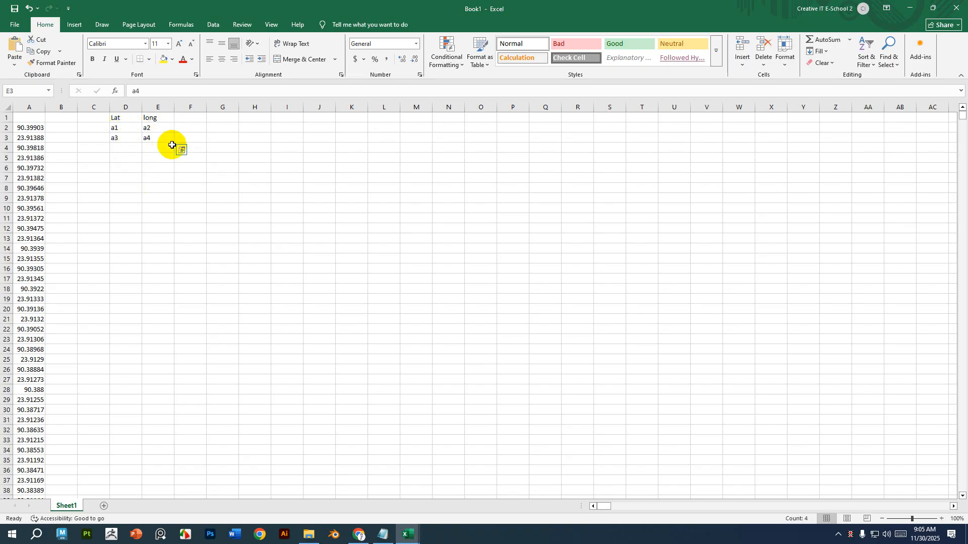
# Fill the label pattern in D2:E3 down both columns to row 321.
pyautogui.moveTo(160, 137); pyautogui.dragTo(175, 143)
pyautogui.click(144, 200)
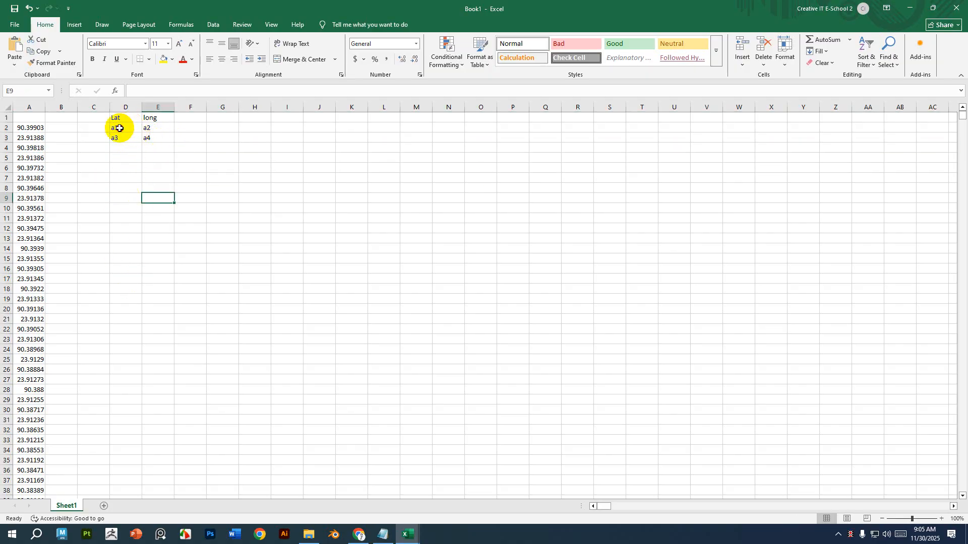
pyautogui.moveTo(119, 129); pyautogui.dragTo(193, 533)
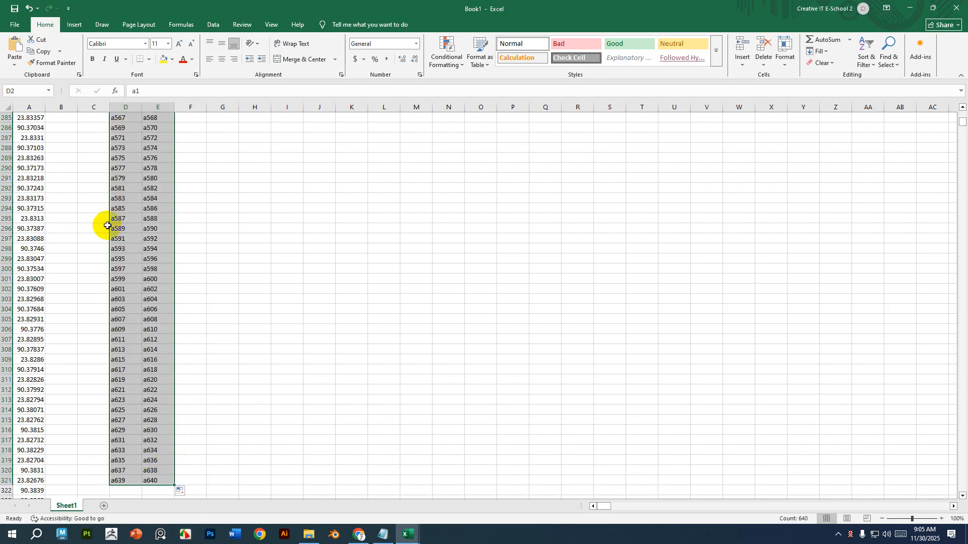
pyautogui.scroll(20, 124, 410)
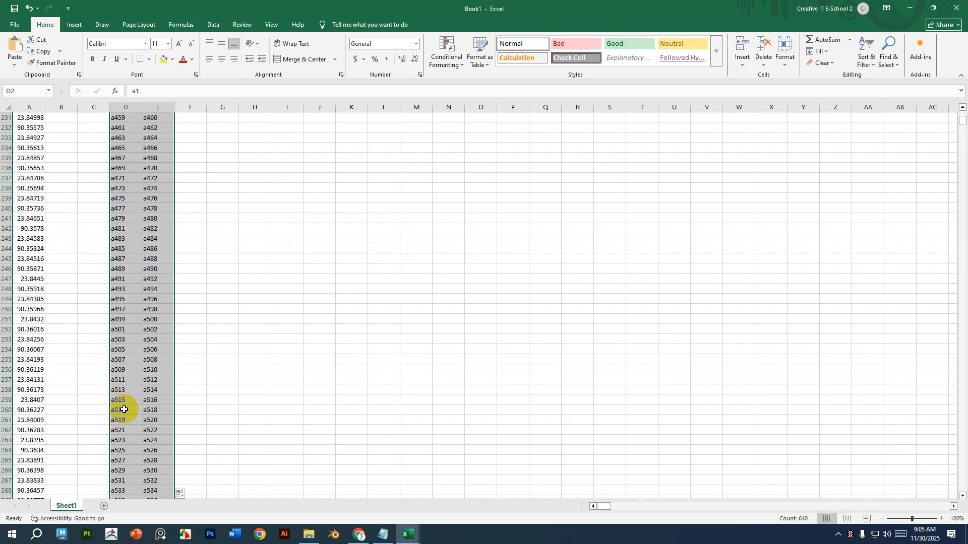
pyautogui.scroll(20, 125, 410)
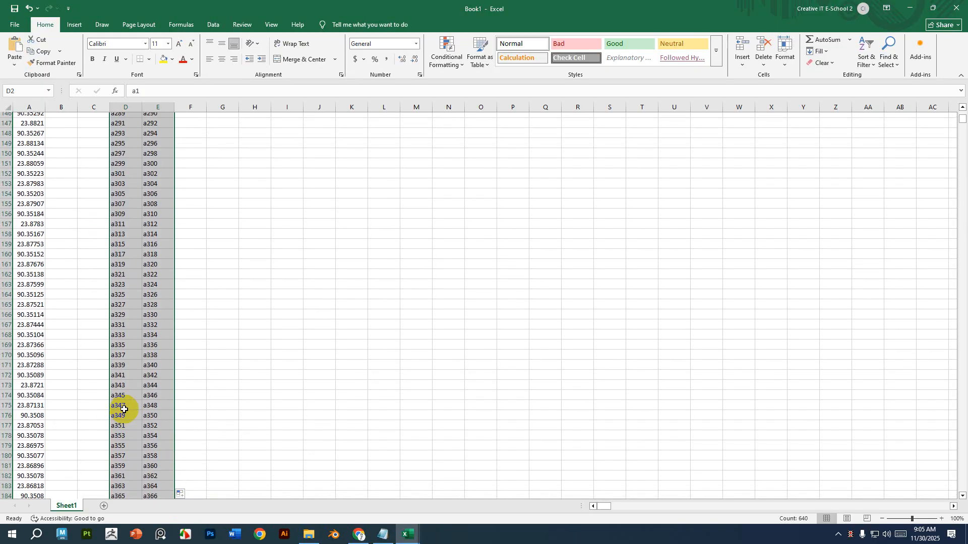
pyautogui.scroll(7, 124, 395)
pyautogui.click(334, 346)
pyautogui.press('Home')
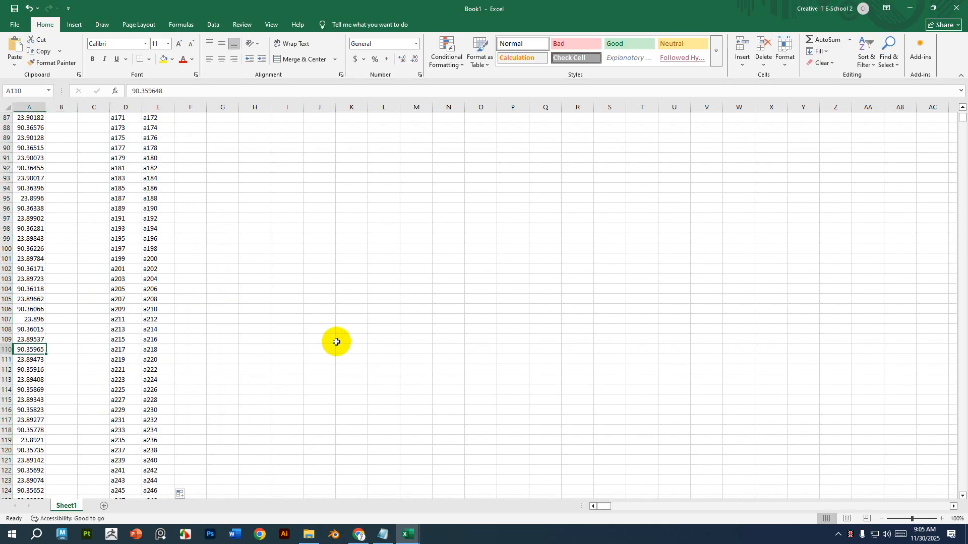
pyautogui.scroll(7, 321, 313)
pyautogui.scroll(20, 318, 297)
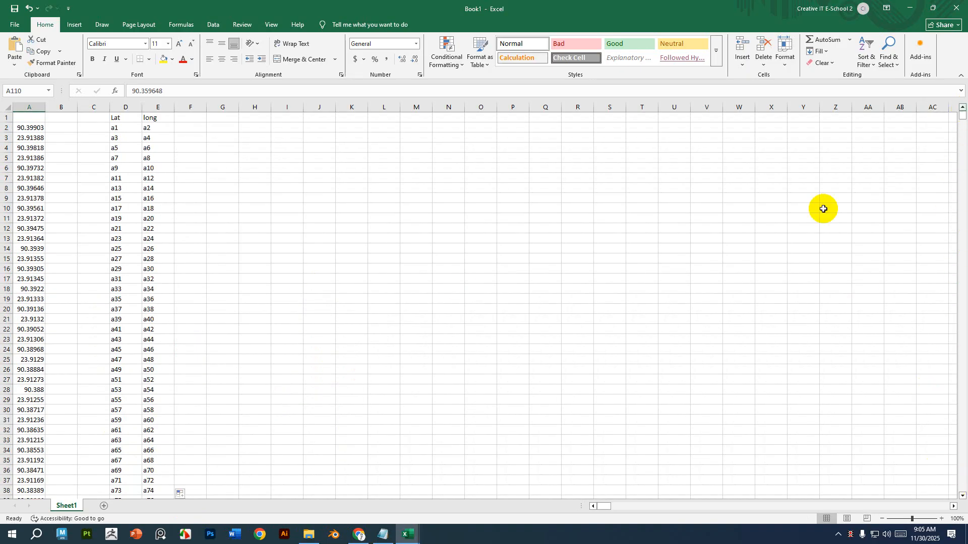
# Replace all "a" with "=a" to turn the labels into references to column A.
pyautogui.click(123, 128)
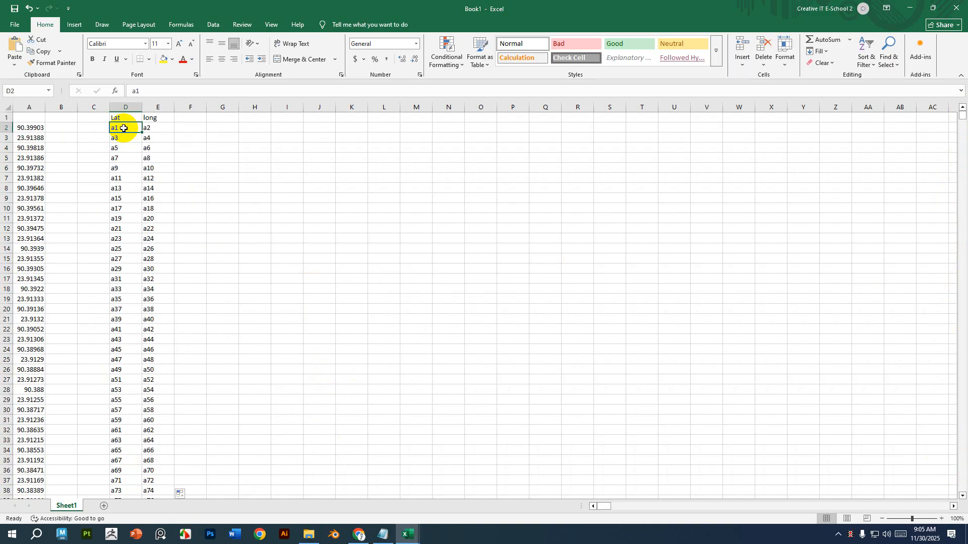
pyautogui.hotkey('ctrl', 'f')
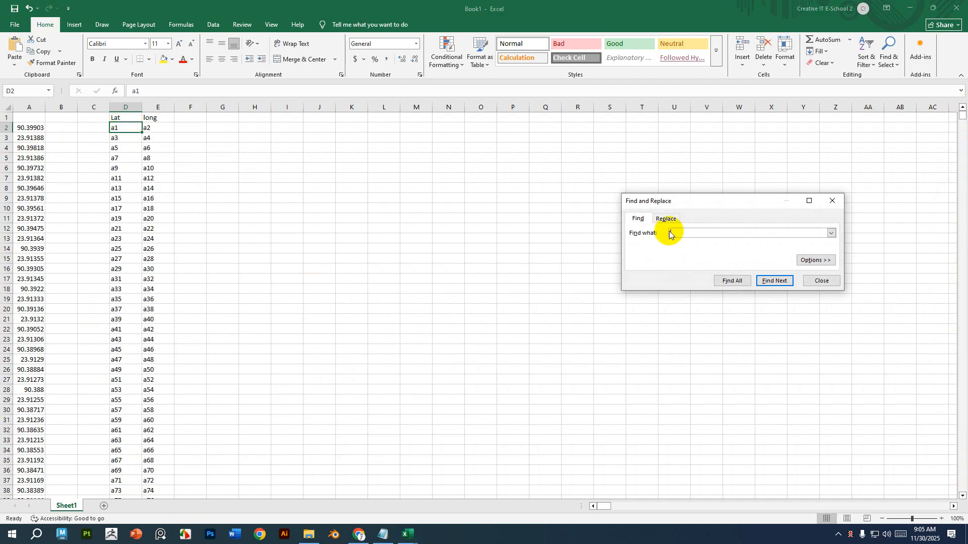
pyautogui.click(660, 221)
pyautogui.moveTo(694, 201); pyautogui.dragTo(260, 167)
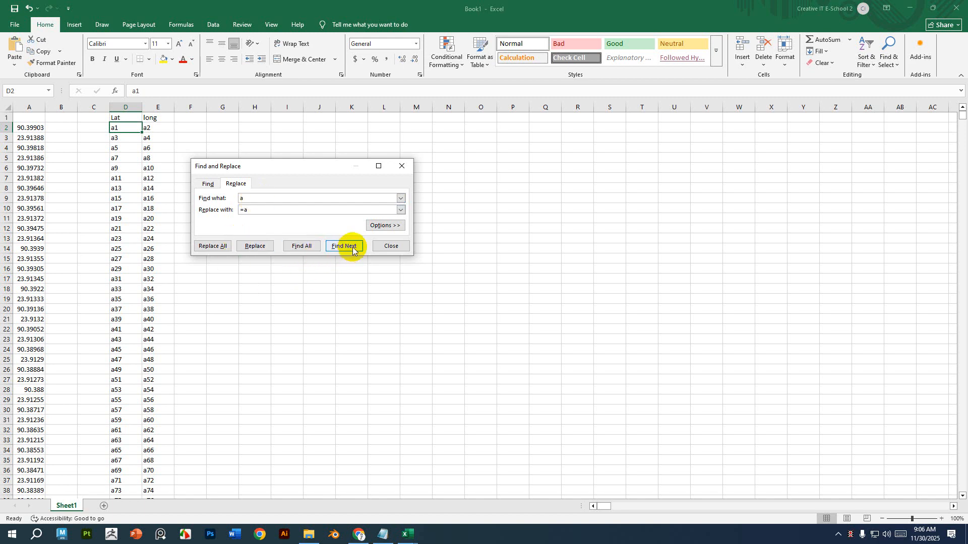
pyautogui.click(213, 246)
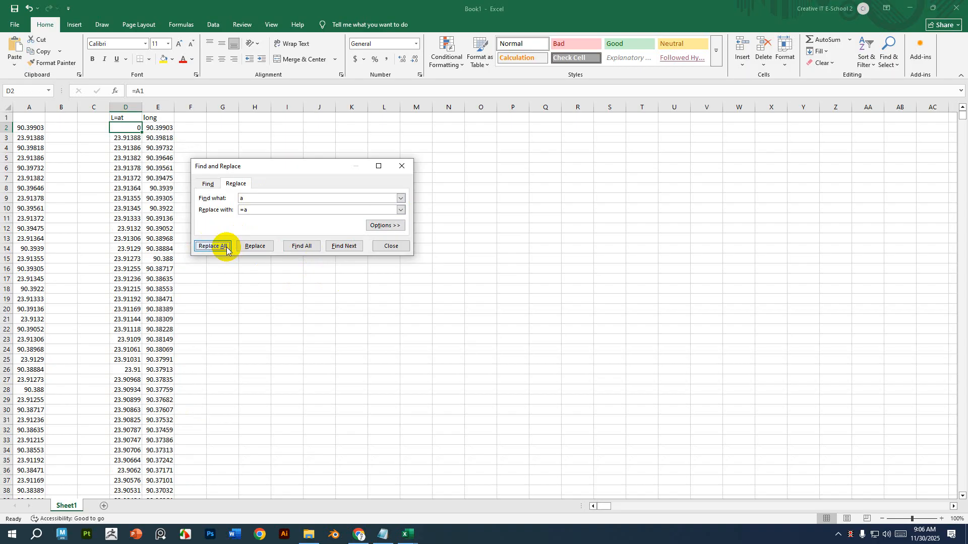
pyautogui.click(407, 164)
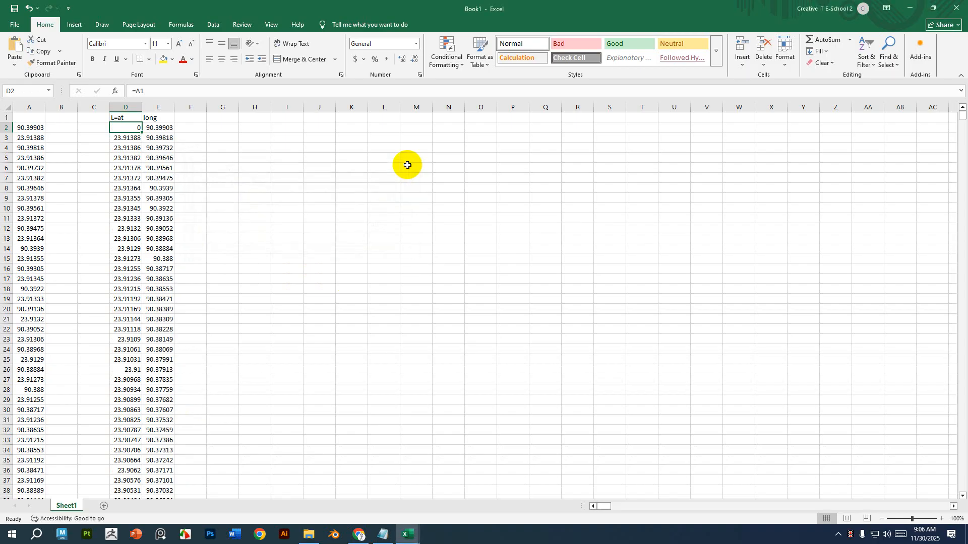
# Scroll through the Lat and long columns to review the converted coordinate values.
pyautogui.scroll(-20, 274, 369)
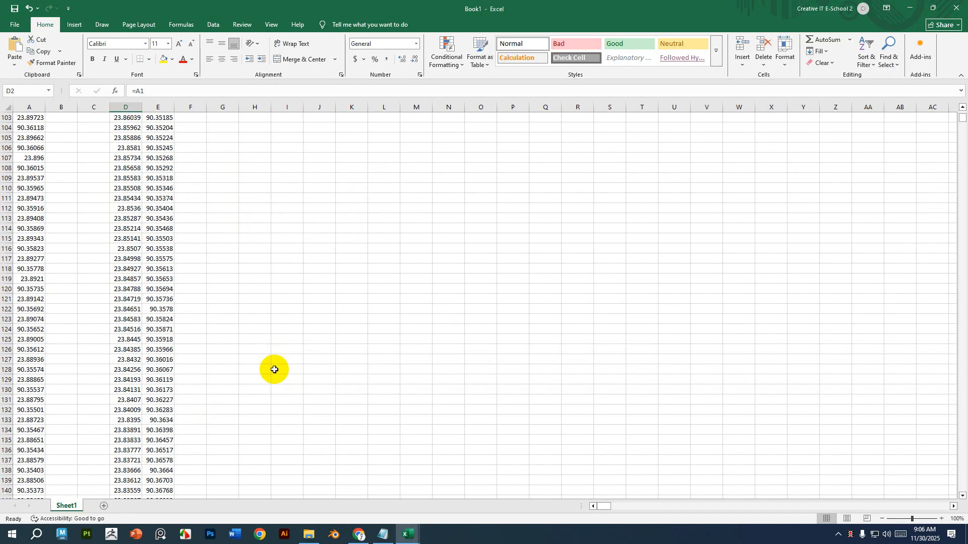
pyautogui.scroll(-20, 274, 370)
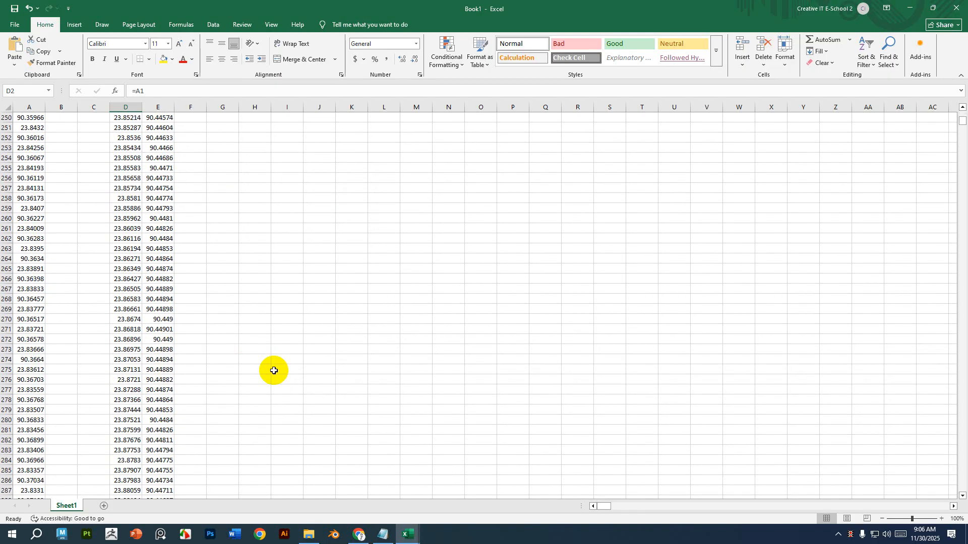
pyautogui.scroll(-18, 274, 371)
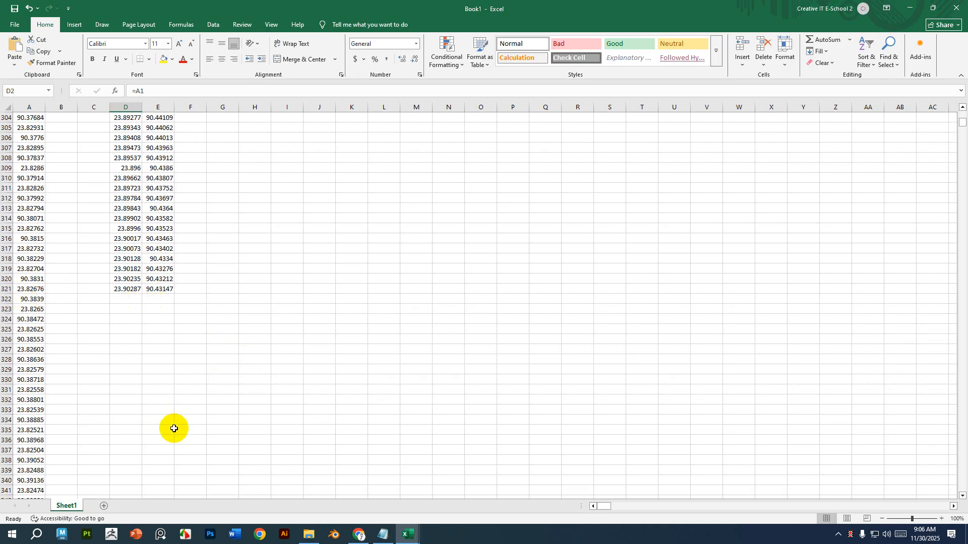
pyautogui.scroll(20, 173, 428)
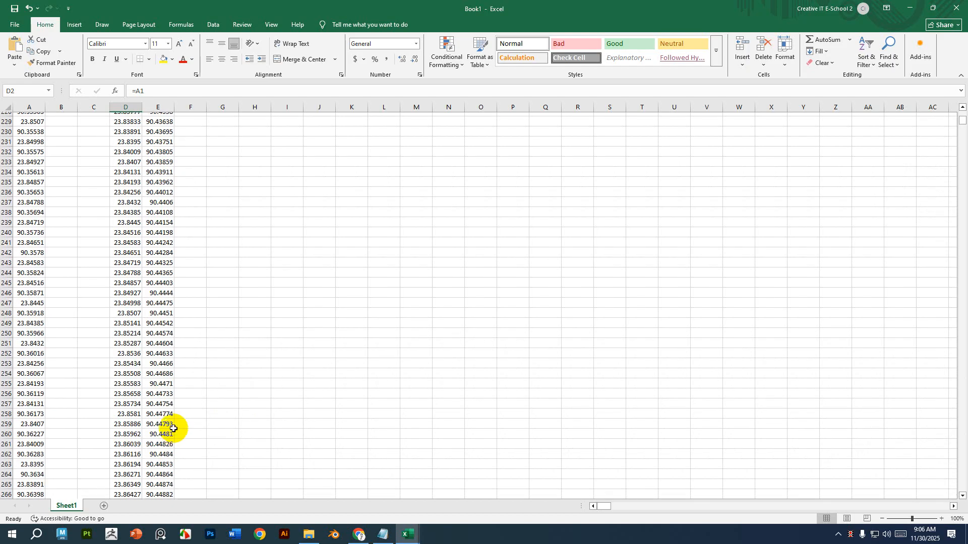
pyautogui.scroll(20, 173, 428)
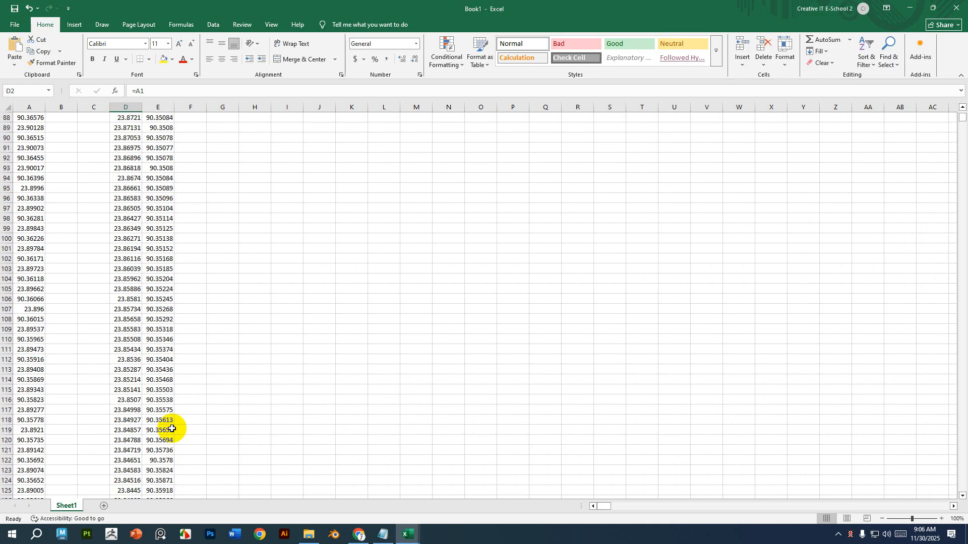
pyautogui.scroll(16, 162, 426)
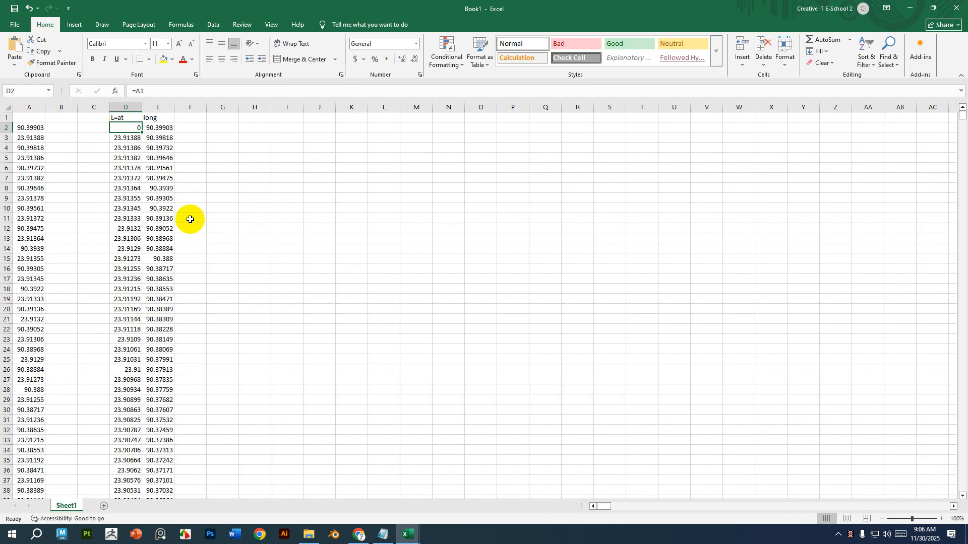
# Copy the converted Lat and long values in D3:E321.
pyautogui.click(355, 239)
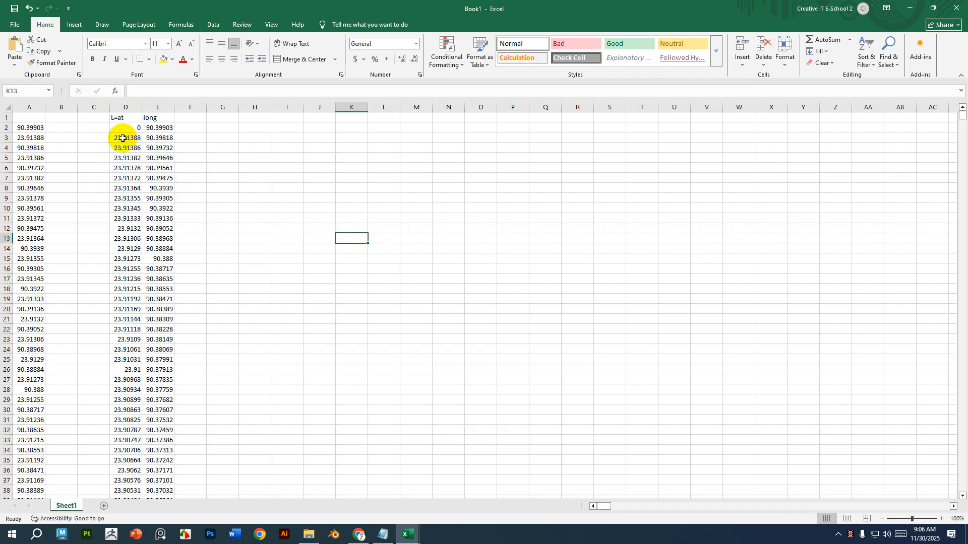
pyautogui.moveTo(122, 138); pyautogui.dragTo(154, 462)
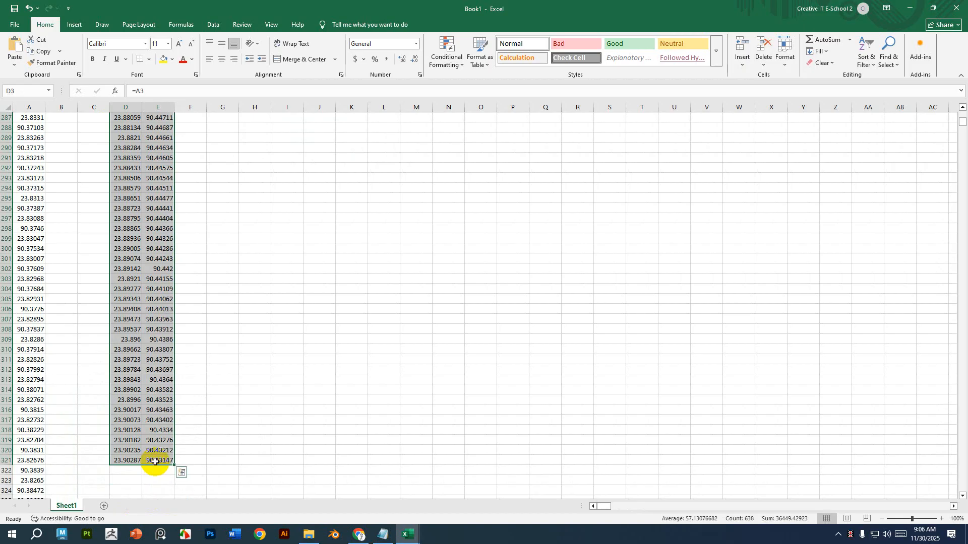
pyautogui.hotkey('ctrl', 'c')
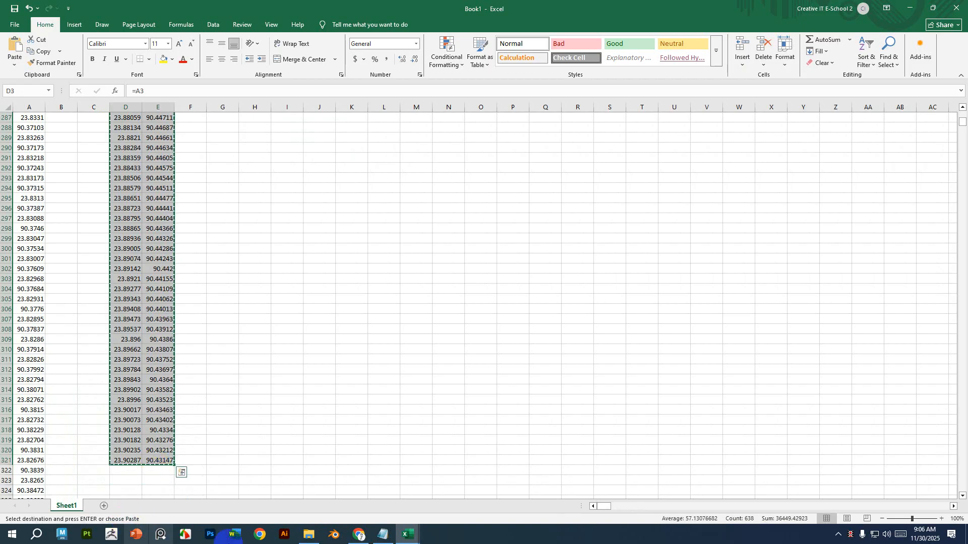
# Switch to the KML Workbench file and paste the copied coordinates as values into columns A:B from row 4, replacing existing data.
pyautogui.click(409, 535)
pyautogui.click(369, 503)
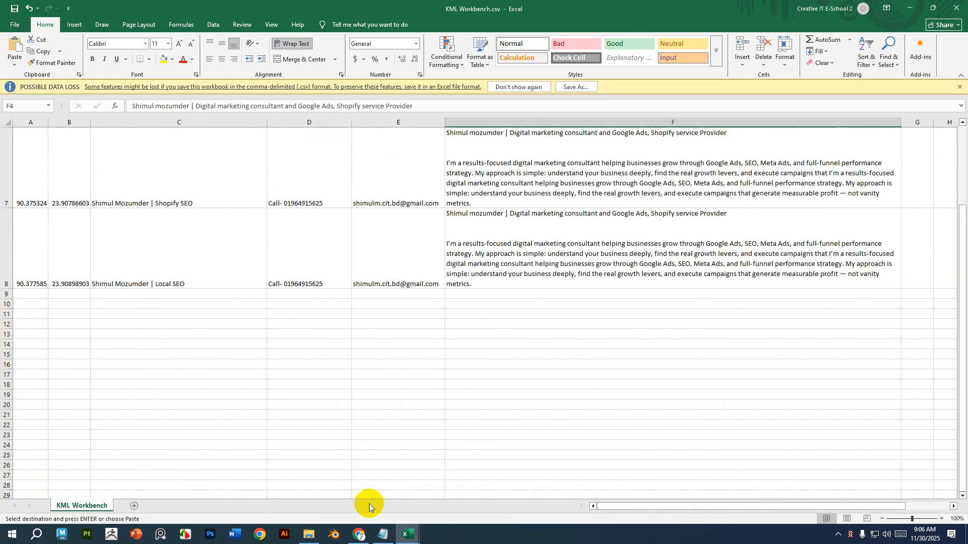
pyautogui.scroll(2, 212, 452)
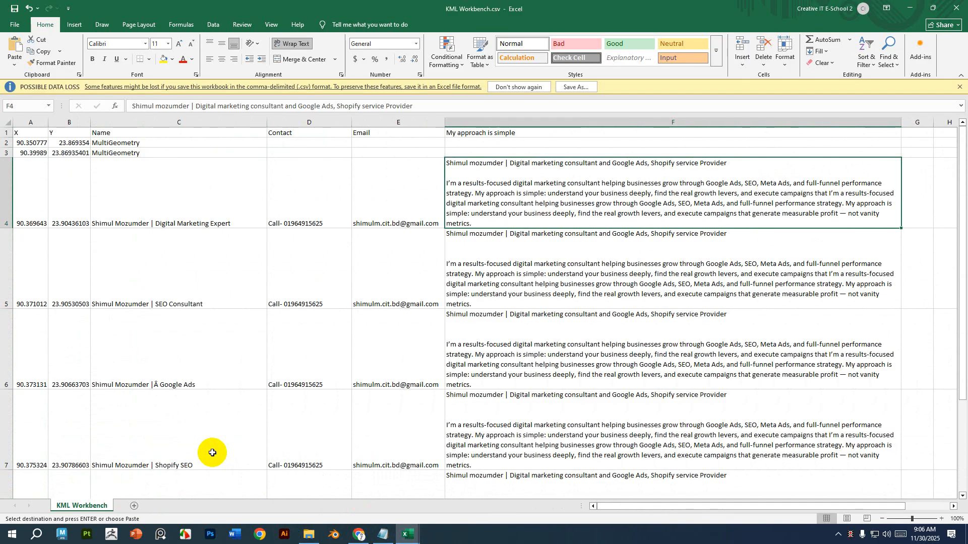
pyautogui.moveTo(20, 177); pyautogui.dragTo(66, 431)
pyautogui.press('Delete')
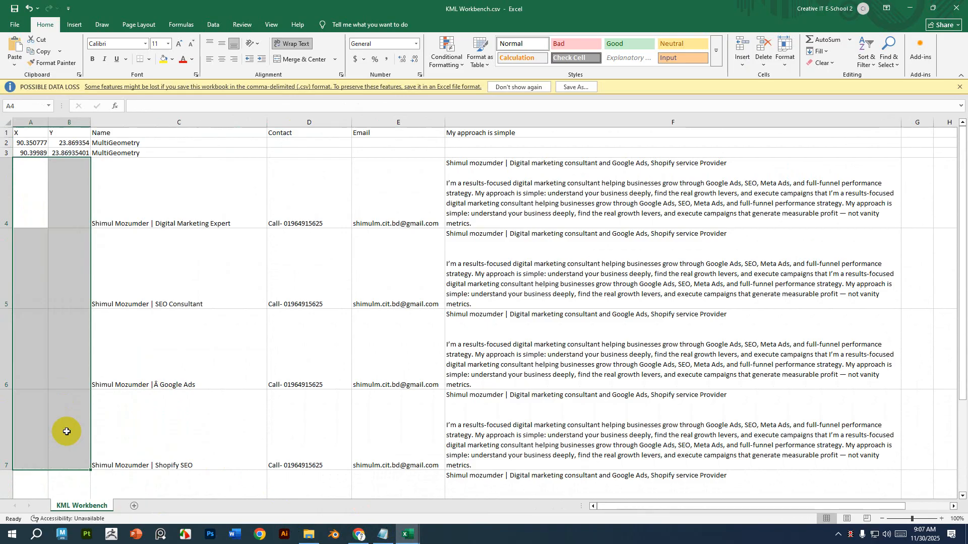
pyautogui.rightClick(24, 187)
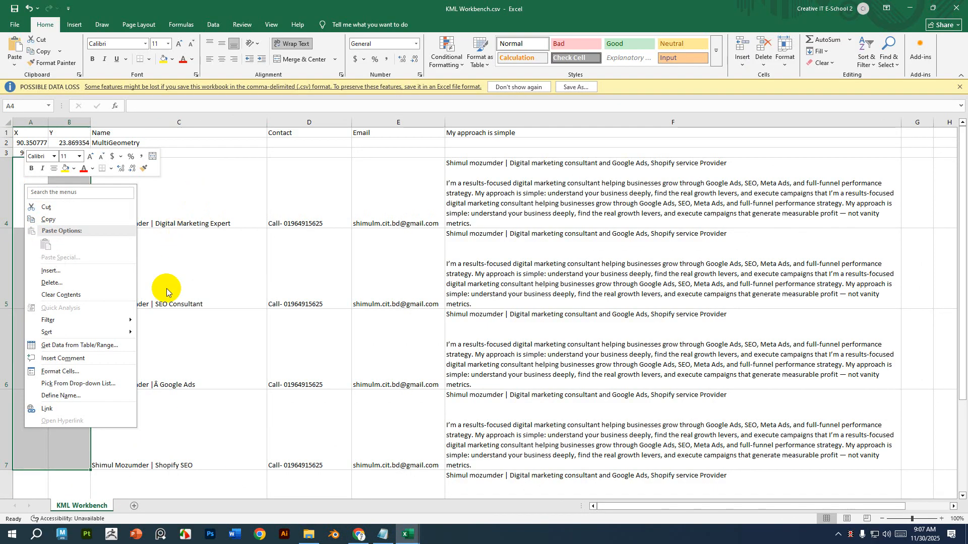
pyautogui.hotkey('alt', 'Tab')
pyautogui.hotkey('ctrl', 'c')
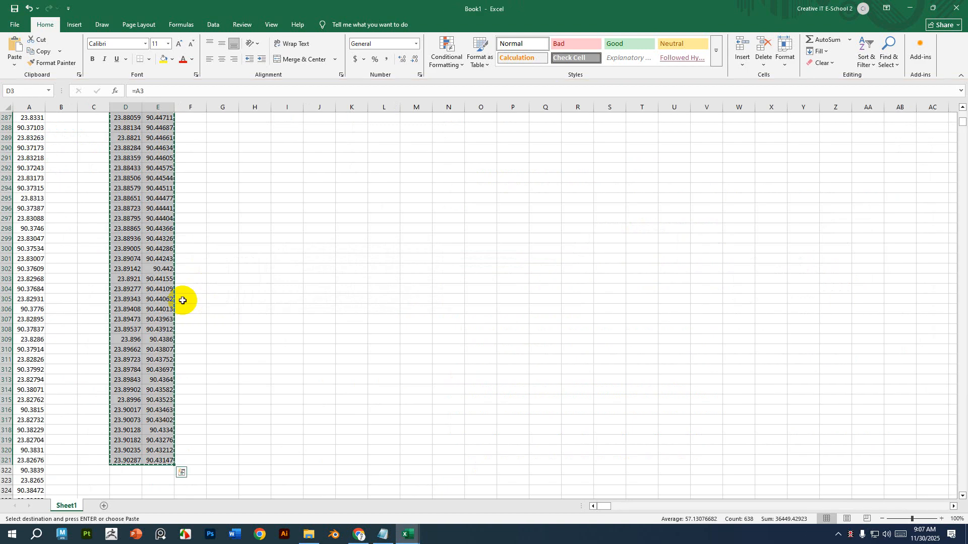
pyautogui.hotkey('alt', 'Tab')
pyautogui.rightClick(33, 186)
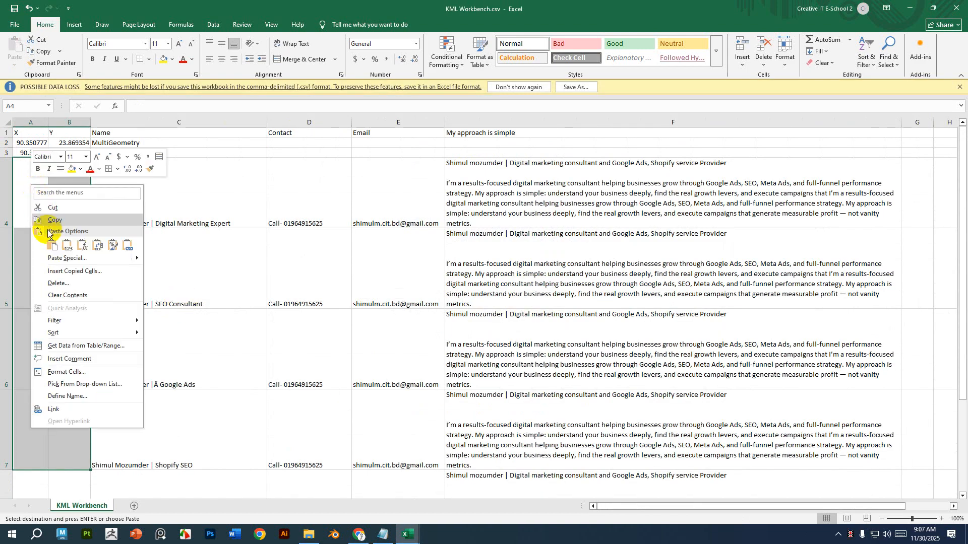
pyautogui.click(66, 245)
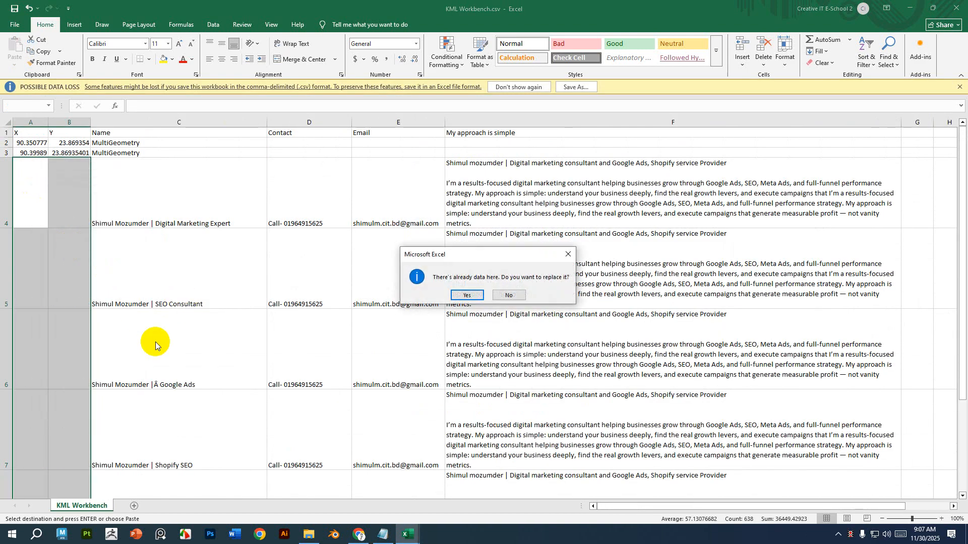
pyautogui.click(466, 296)
# Widen column B to fit the pasted coordinates.
pyautogui.scroll(-15, 213, 327)
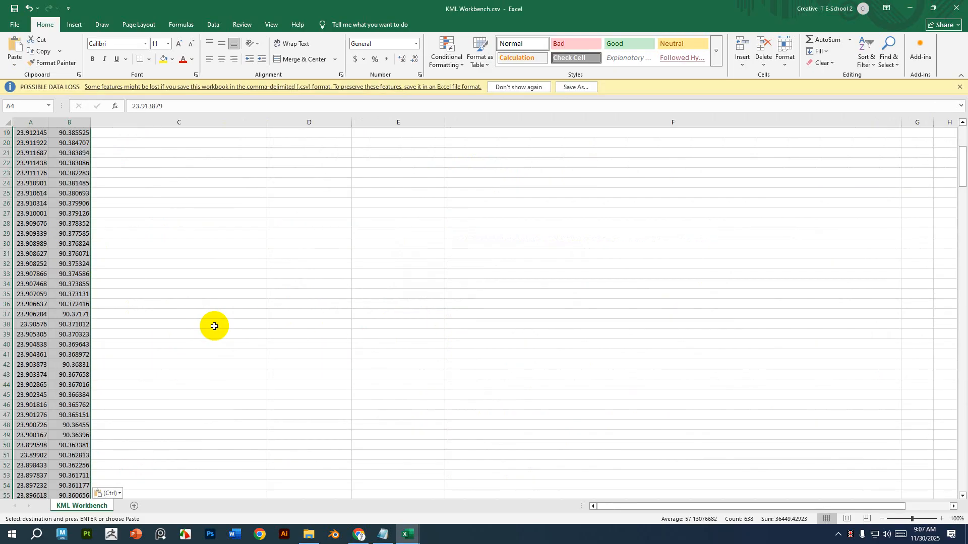
pyautogui.scroll(-6, 214, 327)
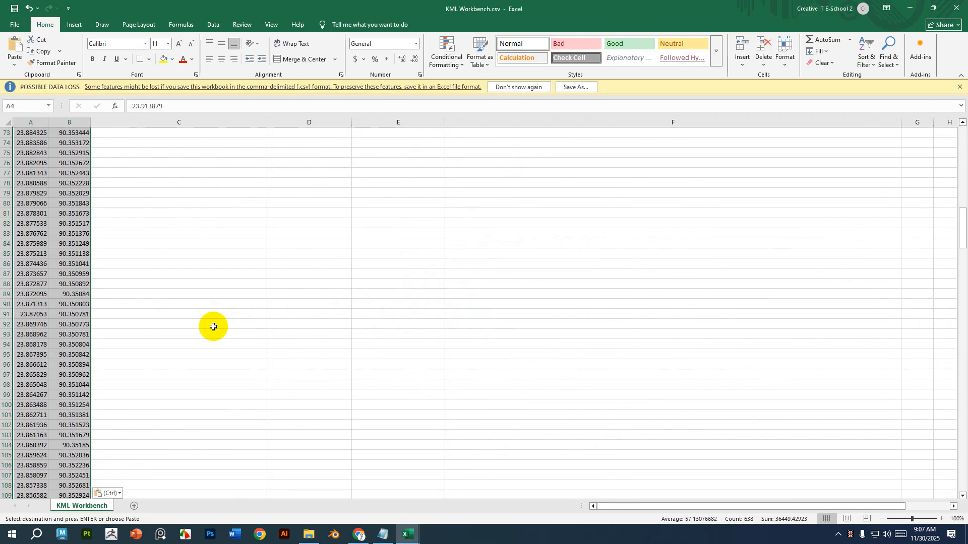
pyautogui.scroll(20, 213, 327)
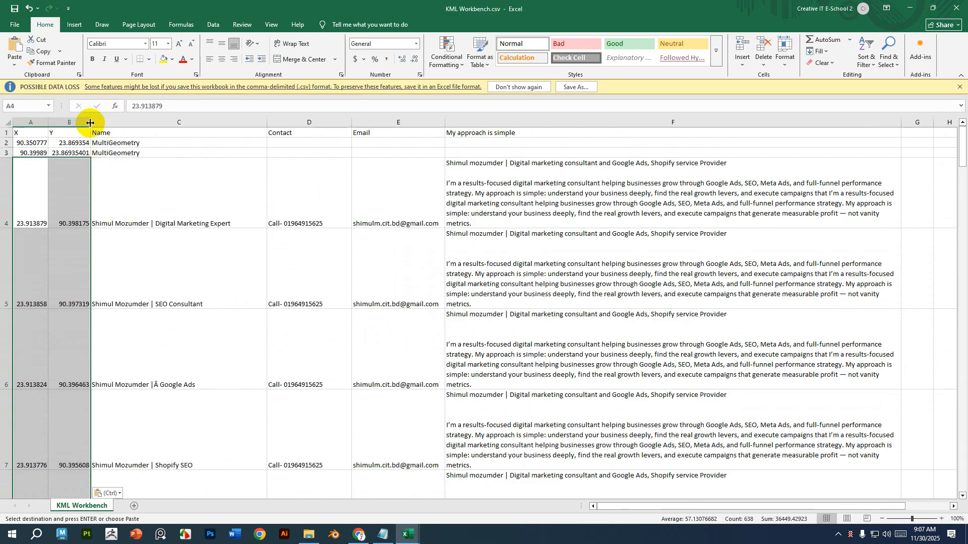
pyautogui.moveTo(90, 123); pyautogui.dragTo(188, 124)
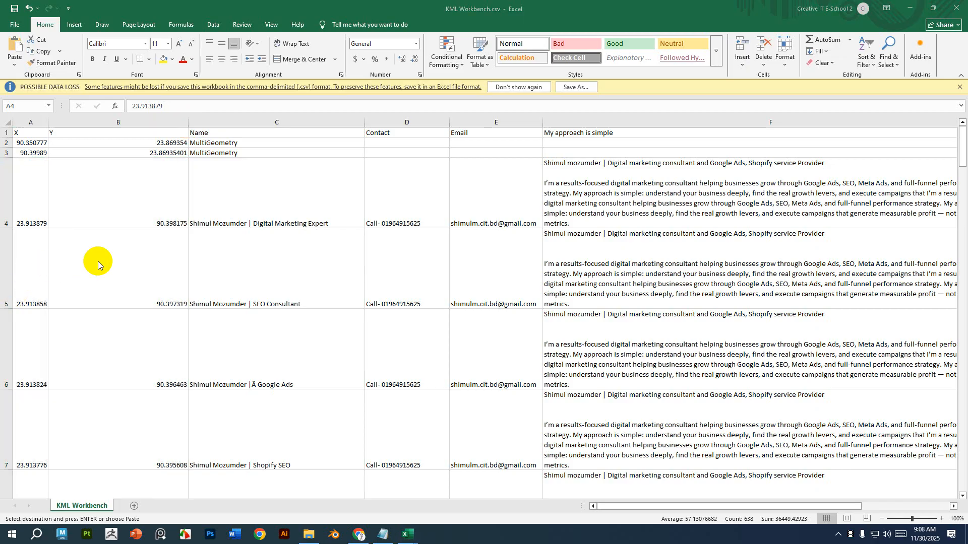
# Delete the two MultiGeometry rows 2 and 3.
pyautogui.scroll(-2, 98, 261)
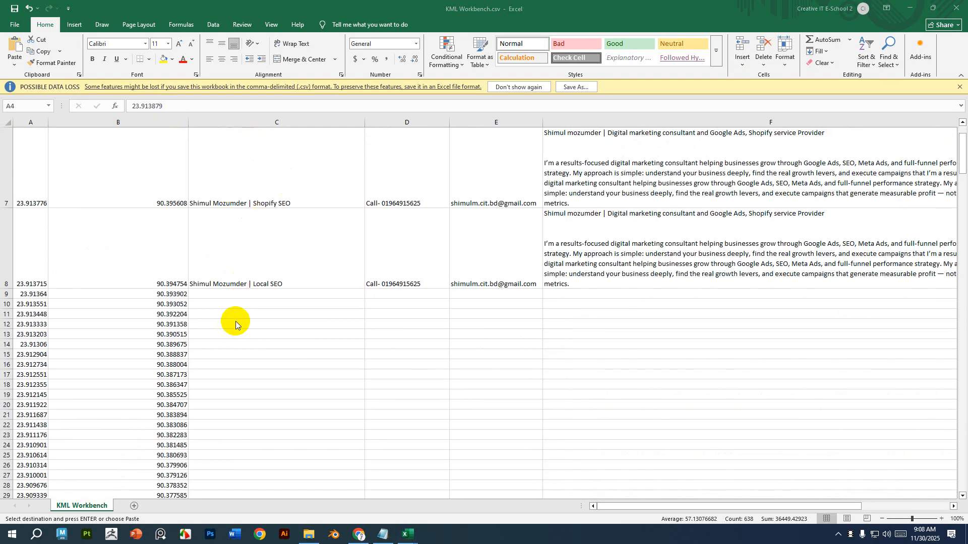
pyautogui.scroll(2, 235, 322)
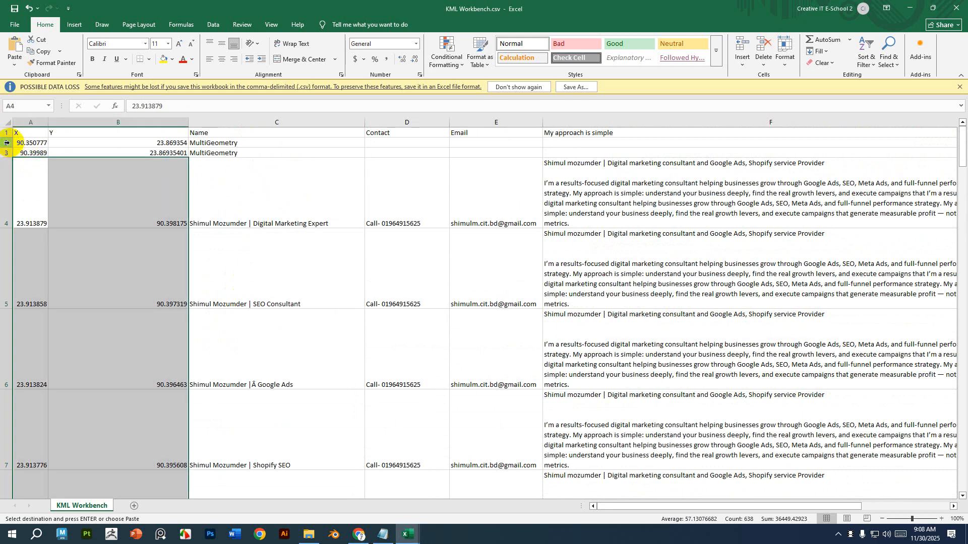
pyautogui.moveTo(8, 143); pyautogui.dragTo(7, 151)
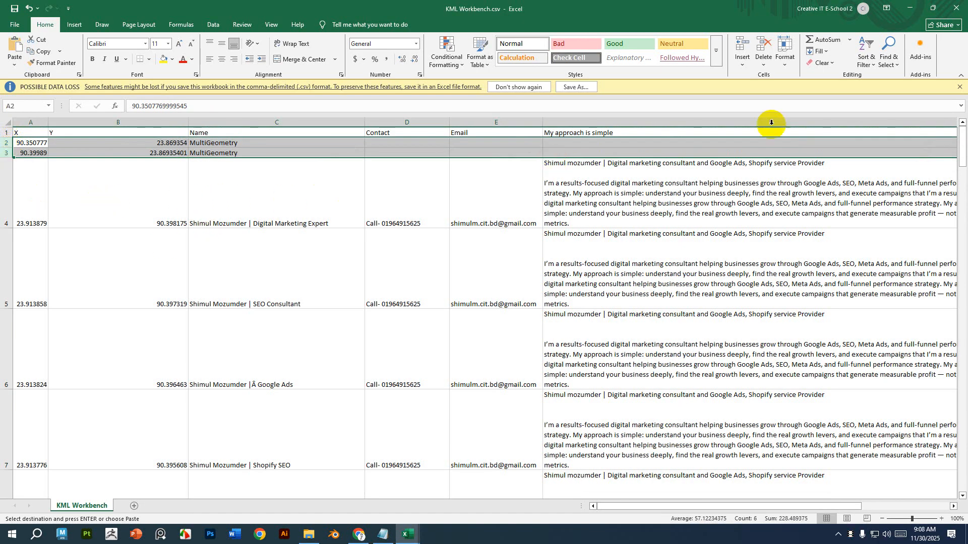
pyautogui.click(764, 39)
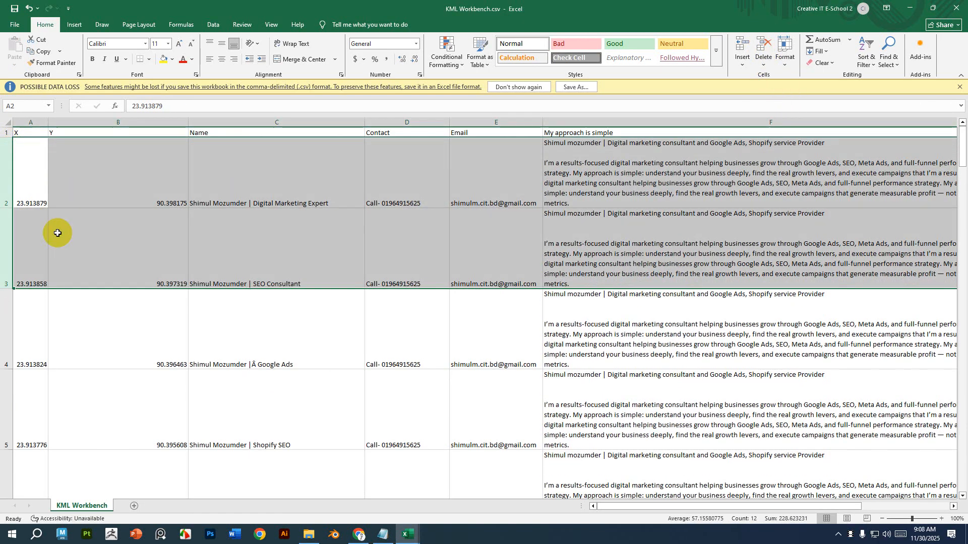
# Fill the five marker names in C2:C6 down column C to the last coordinate row.
pyautogui.scroll(-2, 401, 293)
pyautogui.scroll(-3, 402, 293)
pyautogui.click(343, 232)
pyautogui.scroll(5, 343, 231)
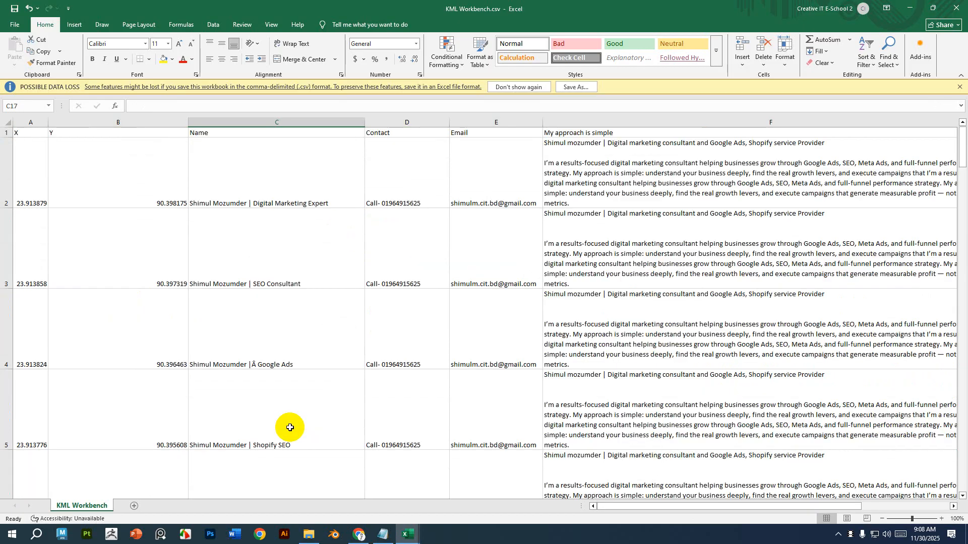
pyautogui.moveTo(326, 161); pyautogui.dragTo(312, 422)
pyautogui.scroll(-2, 313, 423)
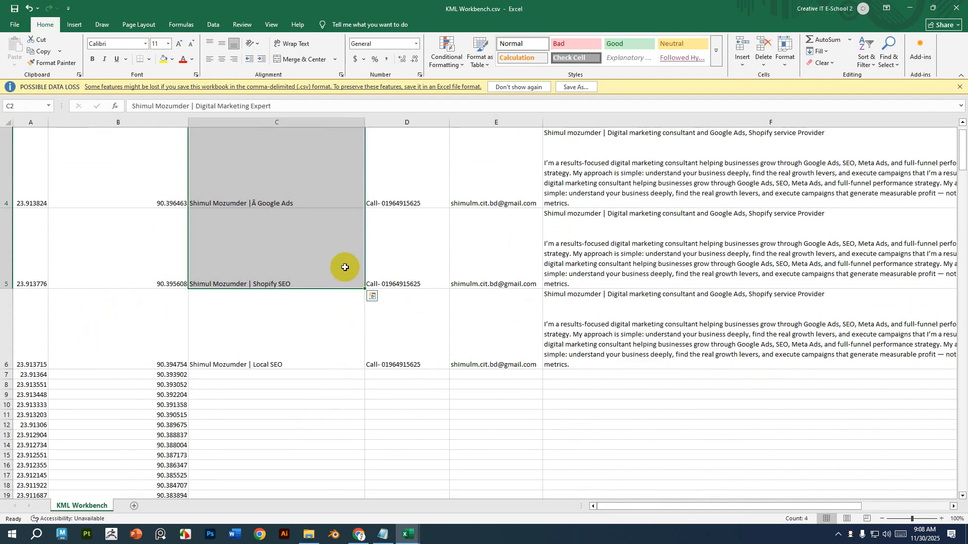
pyautogui.moveTo(318, 331); pyautogui.dragTo(330, 357)
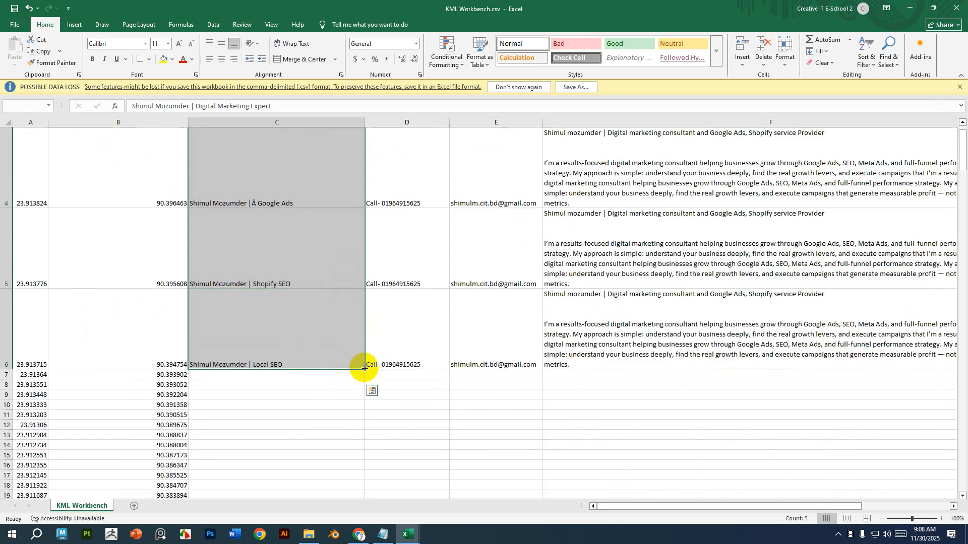
pyautogui.doubleClick(365, 369)
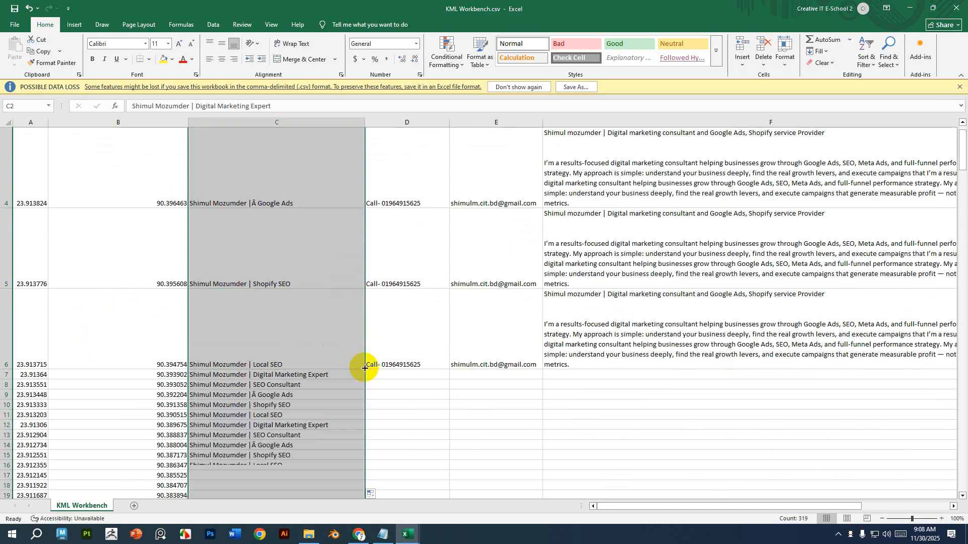
# Fill the contact entries in D2:D6 down column D to the last coordinate row.
pyautogui.scroll(-6, 364, 369)
pyautogui.scroll(-9, 364, 368)
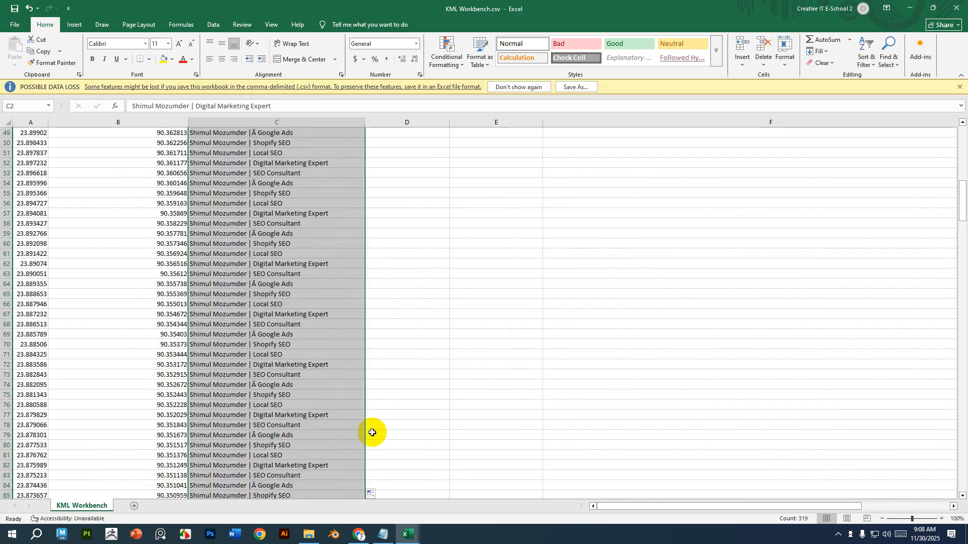
pyautogui.scroll(16, 376, 432)
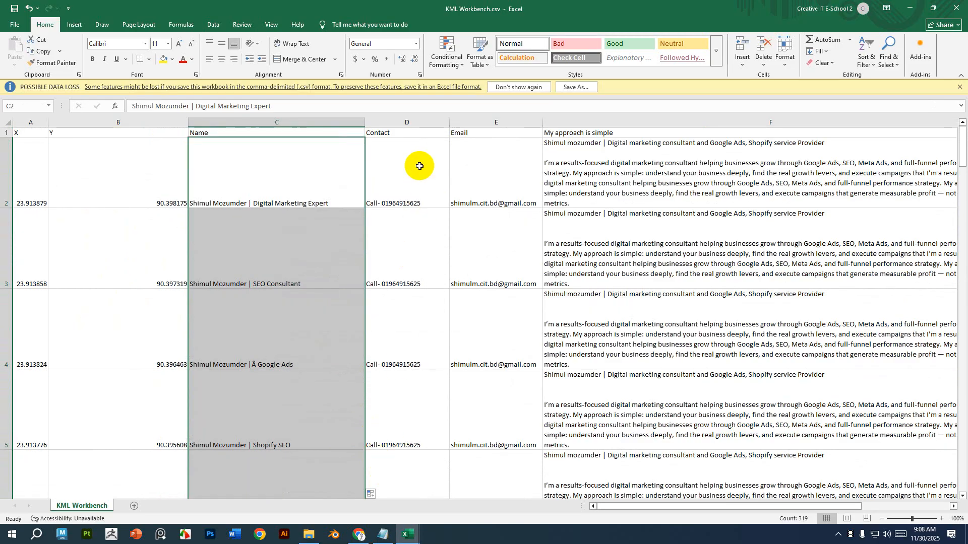
pyautogui.moveTo(422, 165); pyautogui.dragTo(409, 419)
pyautogui.scroll(-2, 409, 419)
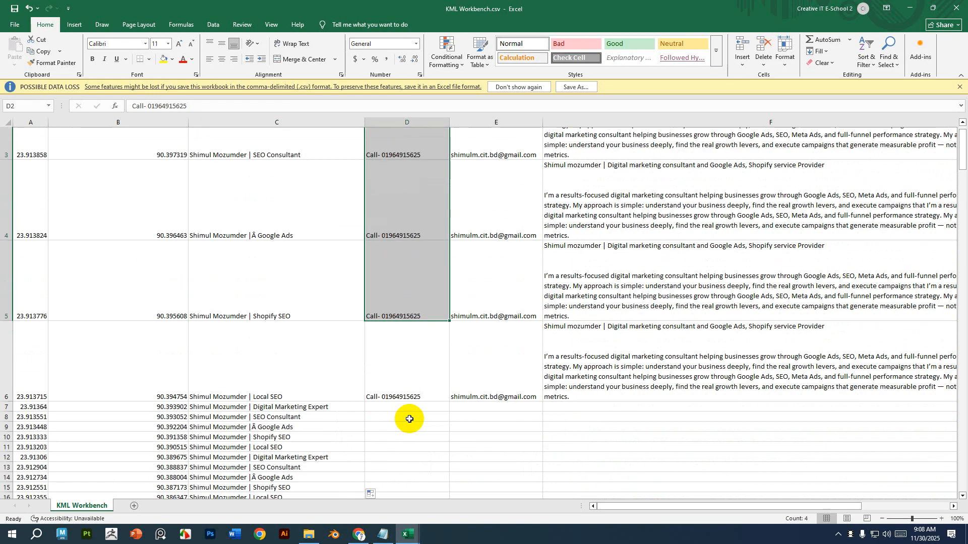
pyautogui.scroll(1, 405, 363)
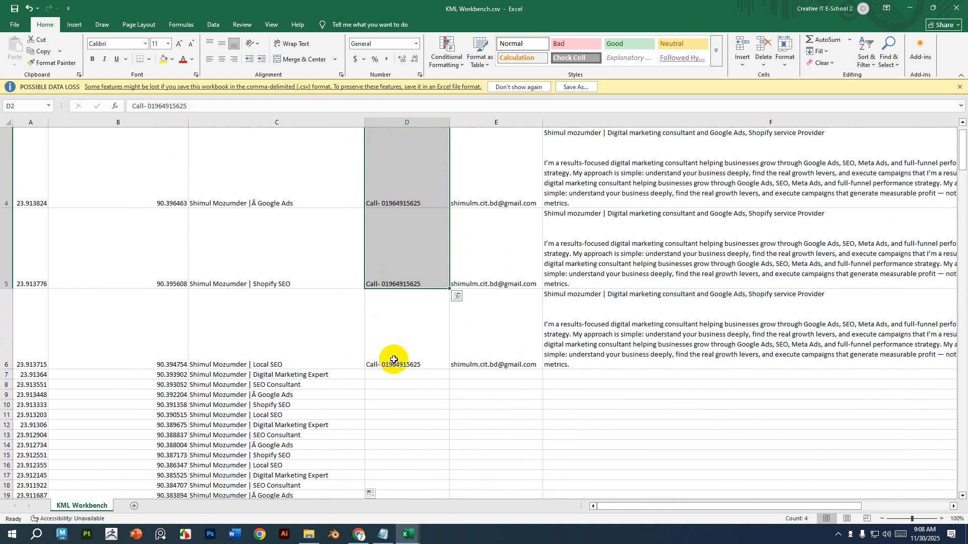
pyautogui.keyDown('shift'); pyautogui.click(431, 332); pyautogui.keyUp('shift')
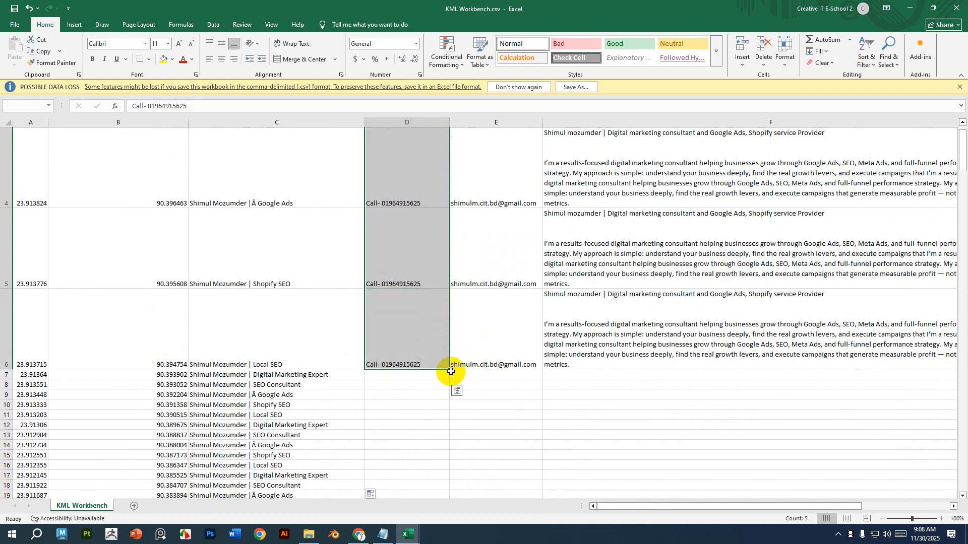
pyautogui.doubleClick(450, 369)
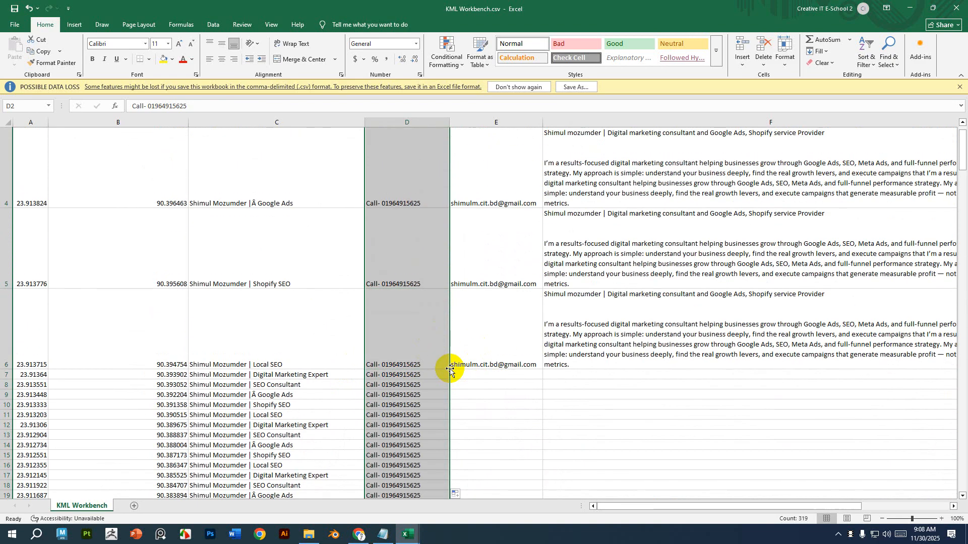
# Fill the email entries in E2:E6 down column E to the last coordinate row.
pyautogui.scroll(1, 451, 367)
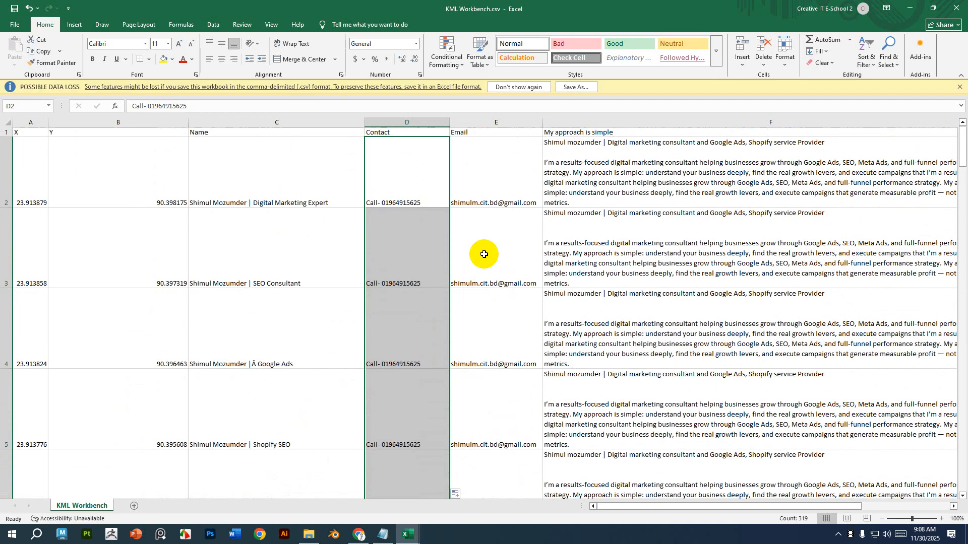
pyautogui.moveTo(497, 151); pyautogui.dragTo(511, 440)
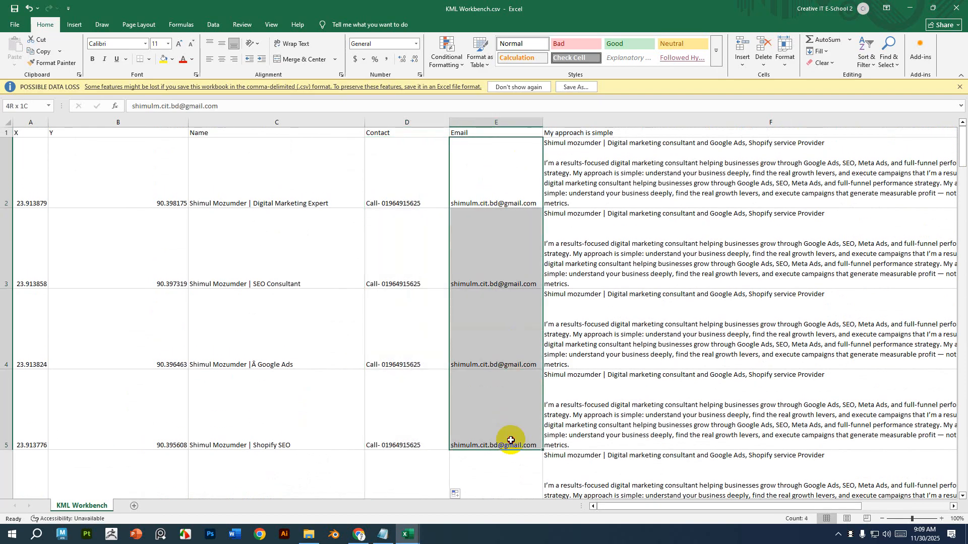
pyautogui.scroll(-5, 511, 440)
pyautogui.scroll(5, 467, 363)
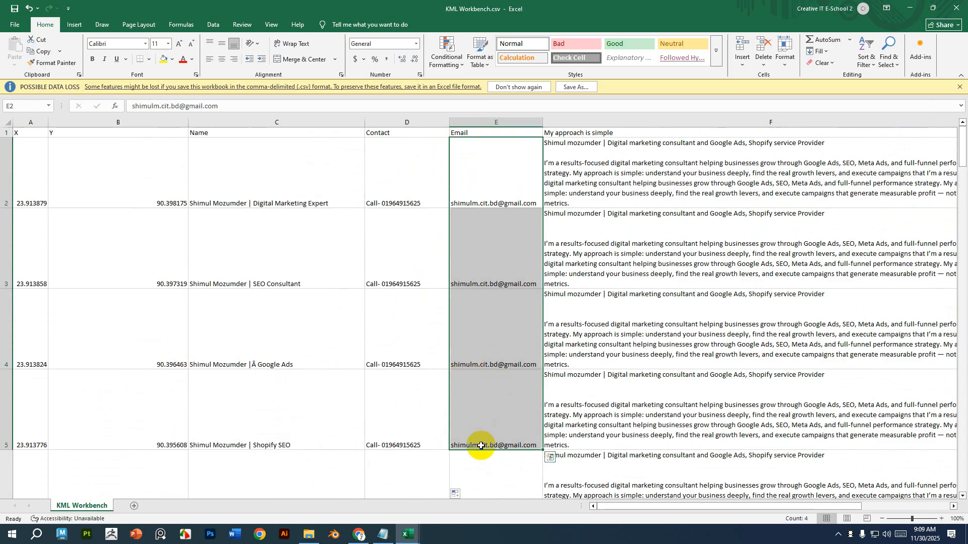
pyautogui.scroll(-1, 481, 446)
pyautogui.keyDown('shift'); pyautogui.click(496, 335); pyautogui.keyUp('shift')
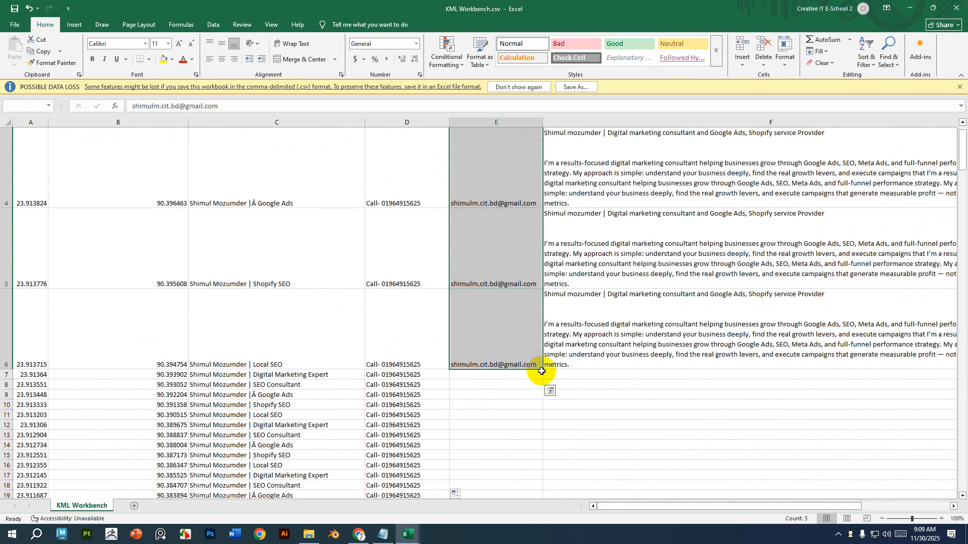
pyautogui.doubleClick(543, 370)
# Fill the description texts in column F down to the last coordinate row.
pyautogui.scroll(1, 655, 288)
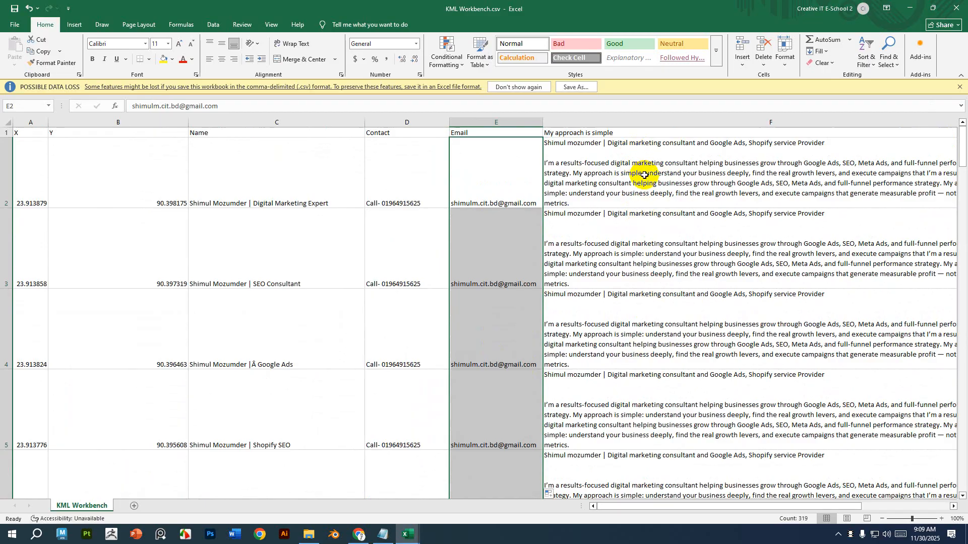
pyautogui.moveTo(646, 176); pyautogui.dragTo(656, 248)
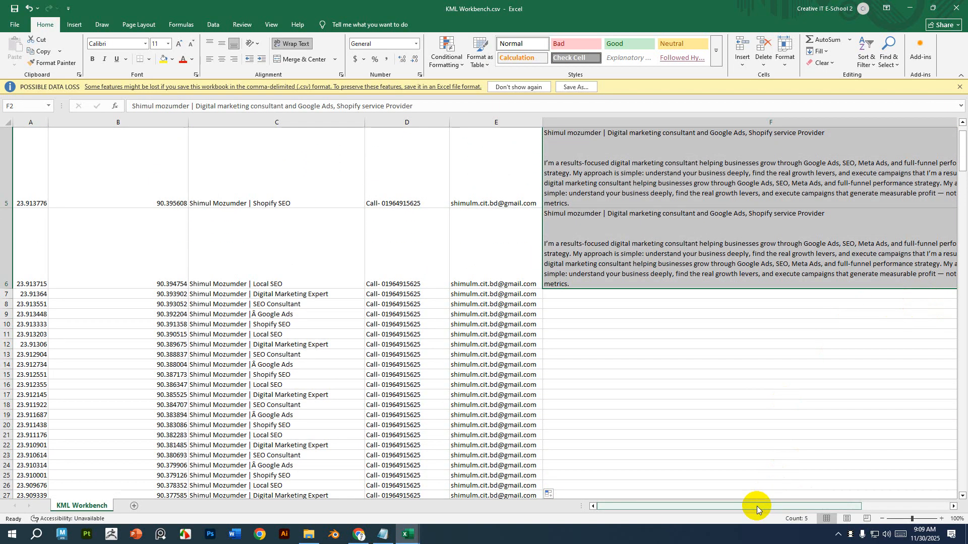
pyautogui.moveTo(756, 507); pyautogui.dragTo(913, 497)
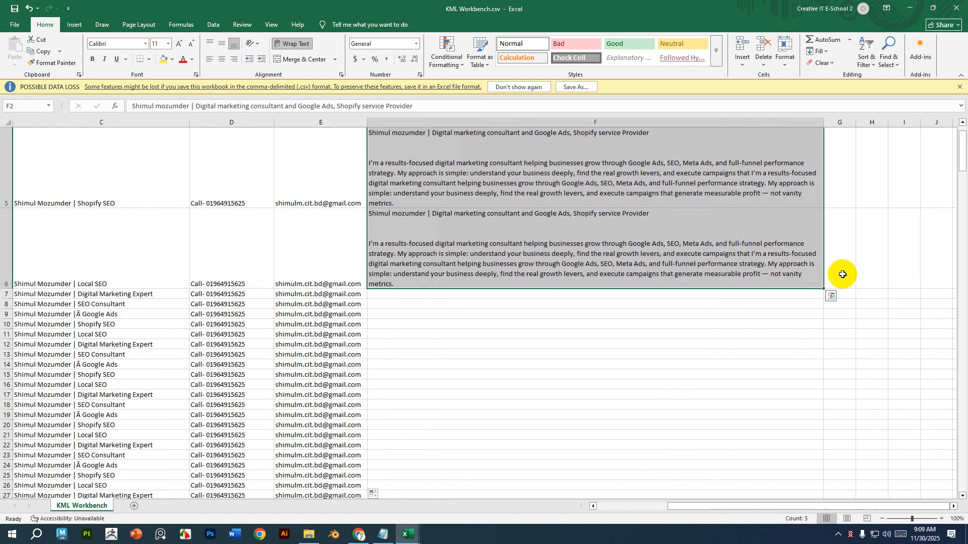
pyautogui.doubleClick(823, 289)
# Scroll to the end of the sheet to check the filled rows.
pyautogui.scroll(-20, 399, 446)
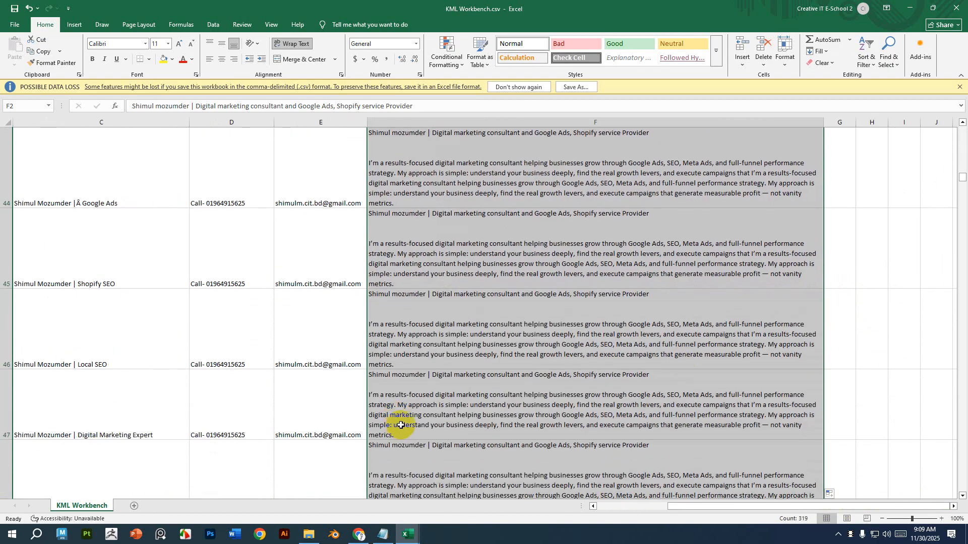
pyautogui.scroll(-20, 400, 446)
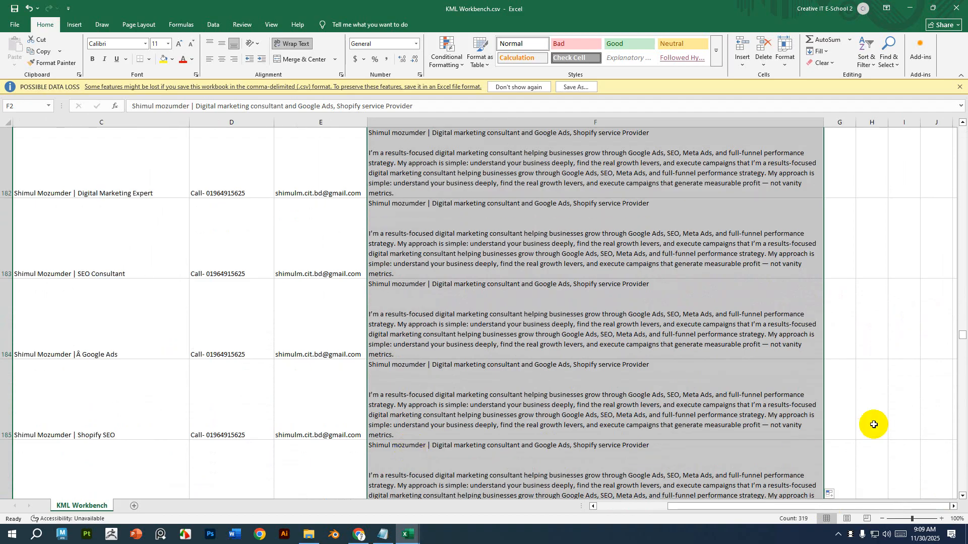
pyautogui.moveTo(963, 339); pyautogui.dragTo(962, 504)
pyautogui.moveTo(680, 506); pyautogui.dragTo(598, 505)
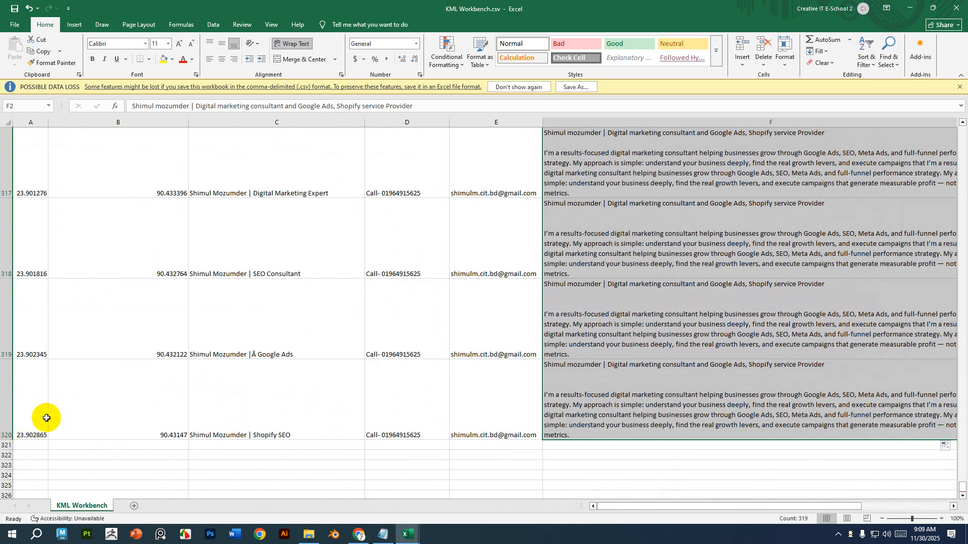
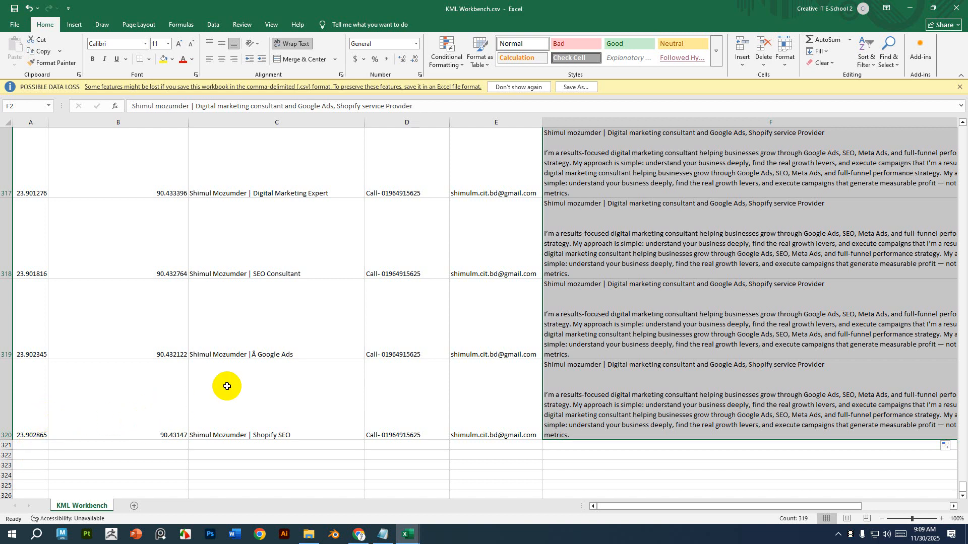
# Save the filled sheet as a CSV file named circle 1 on the Desktop.
pyautogui.scroll(14, 227, 386)
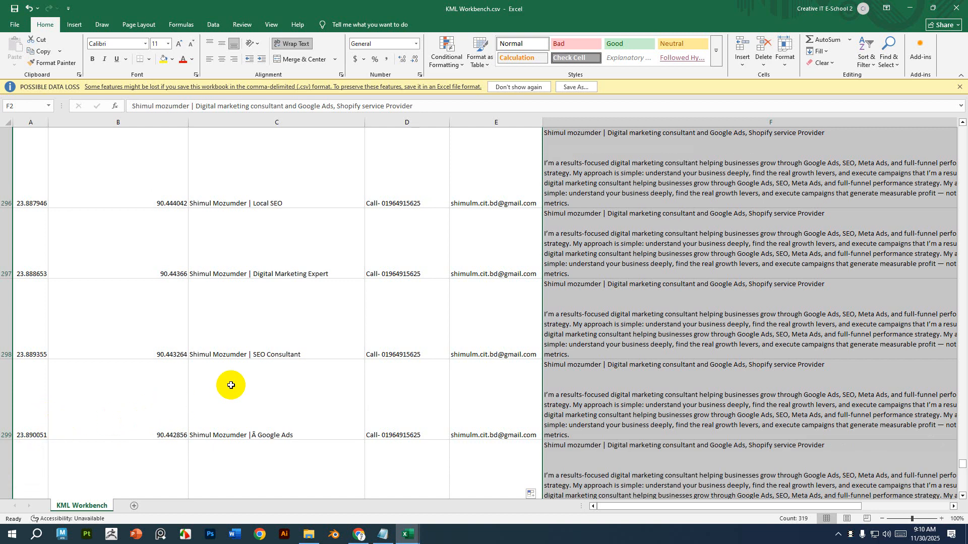
pyautogui.click(15, 25)
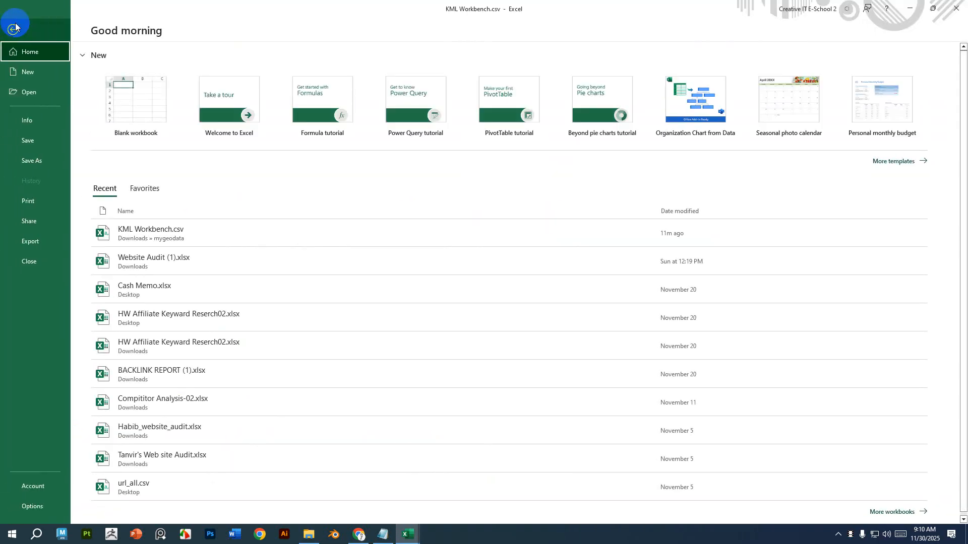
pyautogui.click(28, 164)
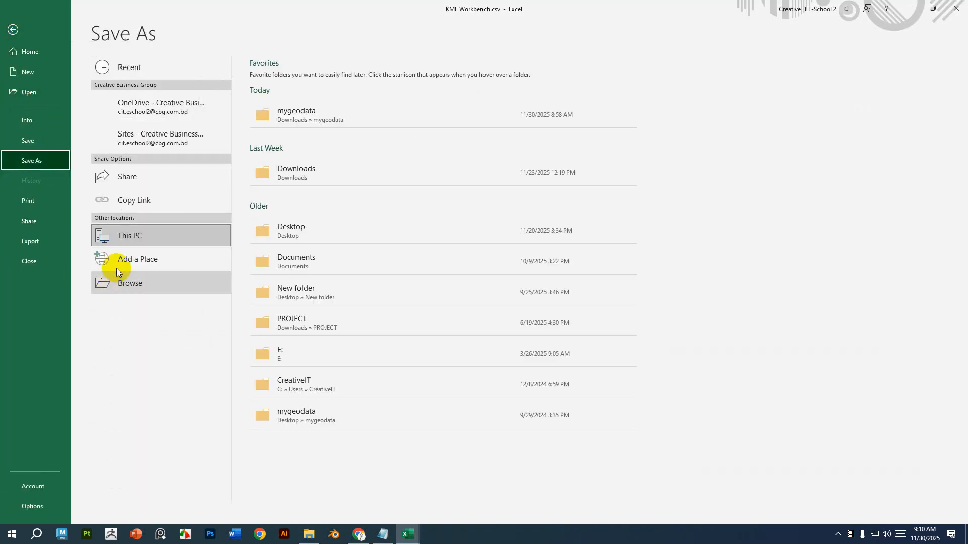
pyautogui.click(136, 282)
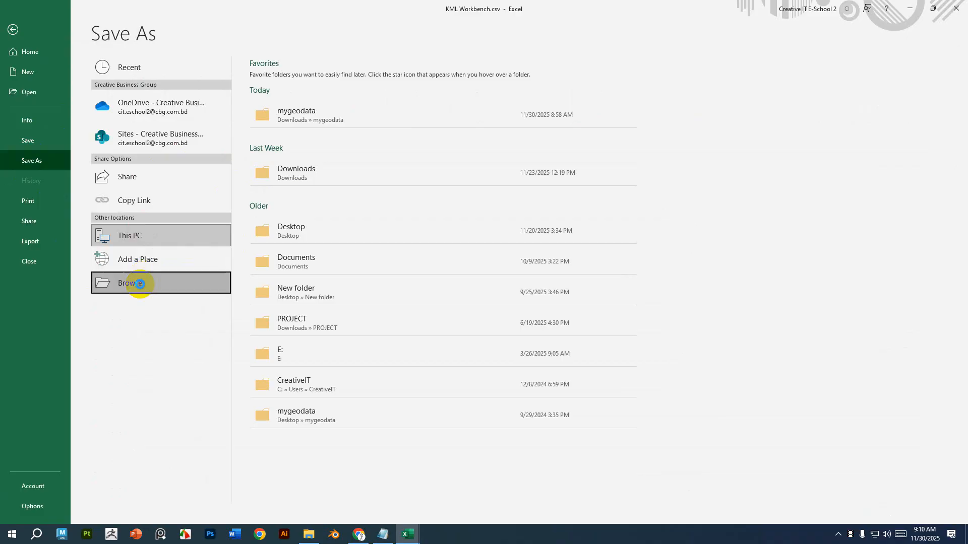
pyautogui.scroll(2, 76, 151)
pyautogui.click(42, 139)
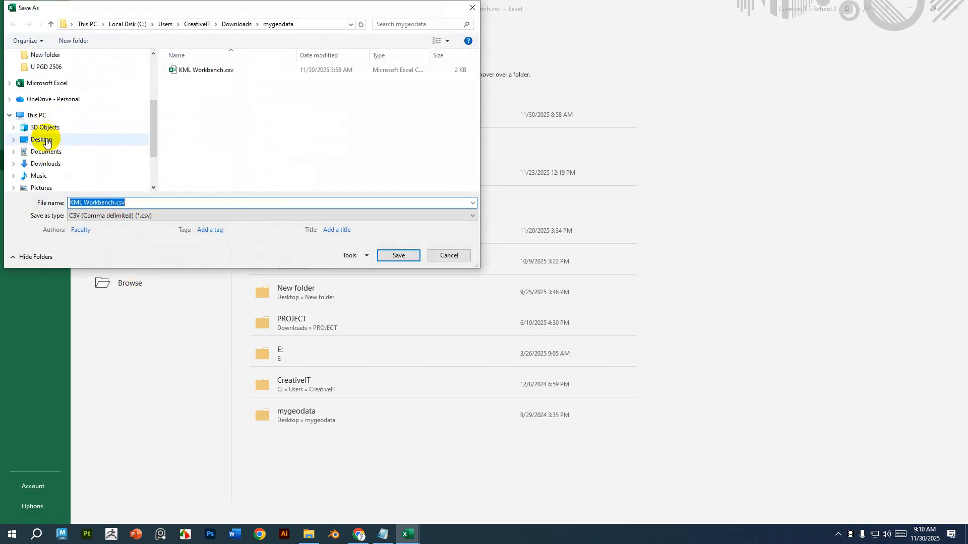
pyautogui.click(147, 202)
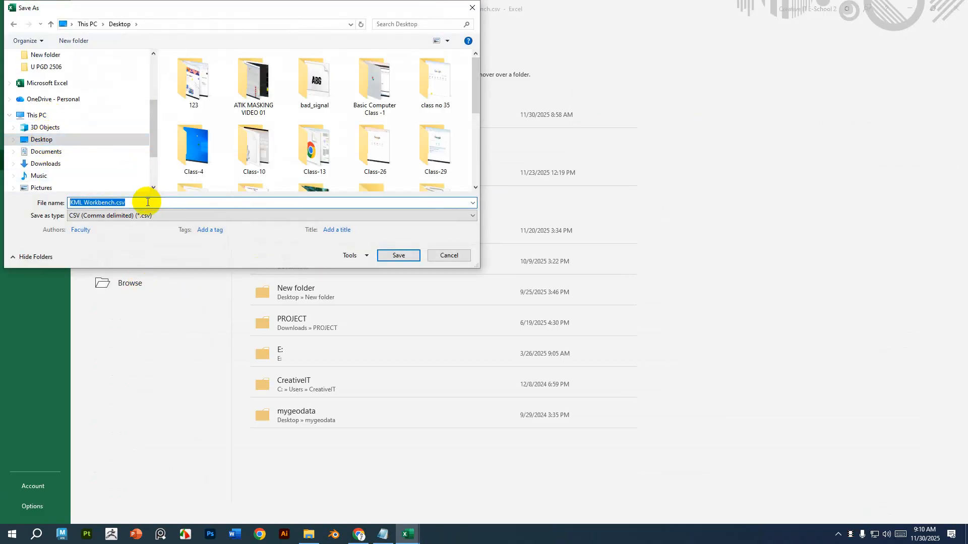
pyautogui.write('cle 1')
pyautogui.click(400, 255)
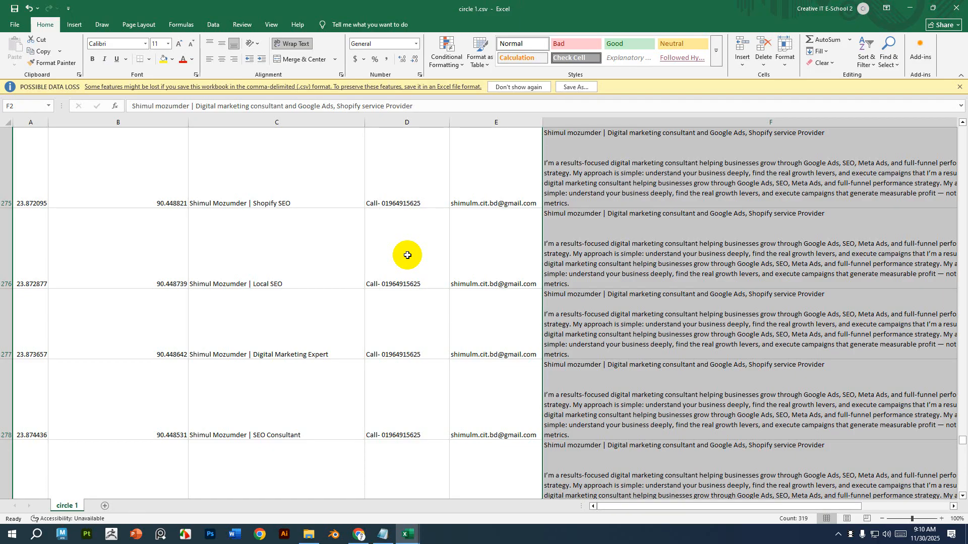
# Switch to the browser and open the Untitled map tab in Google My Maps.
pyautogui.click(909, 8)
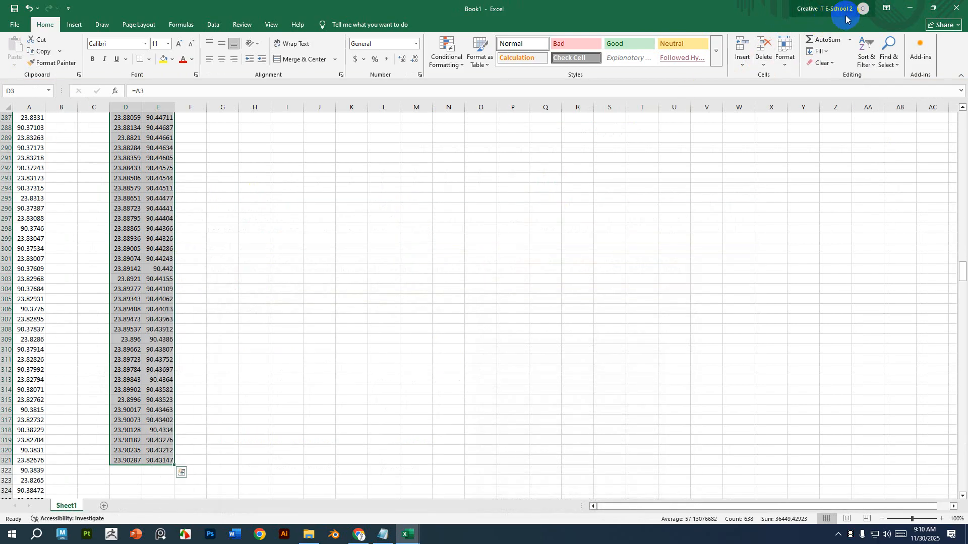
pyautogui.click(909, 8)
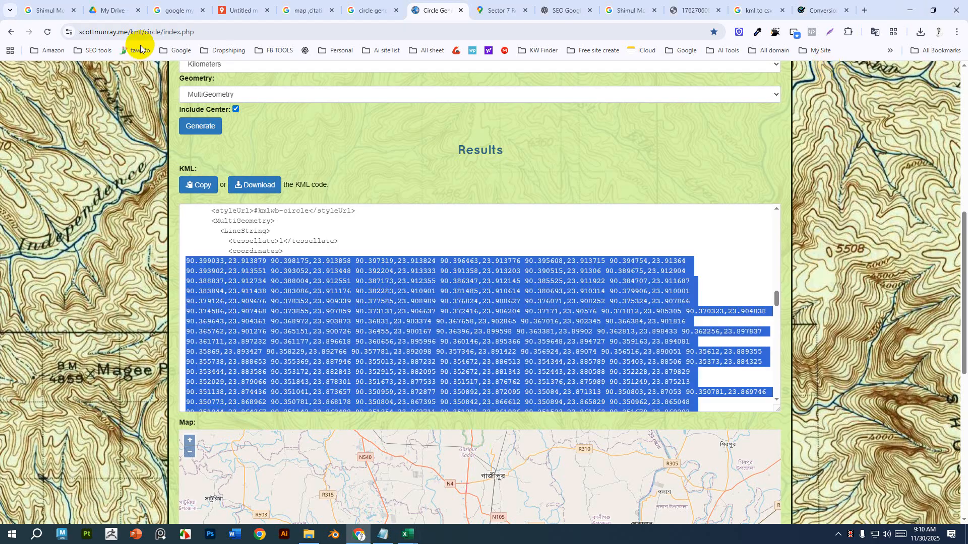
pyautogui.click(241, 16)
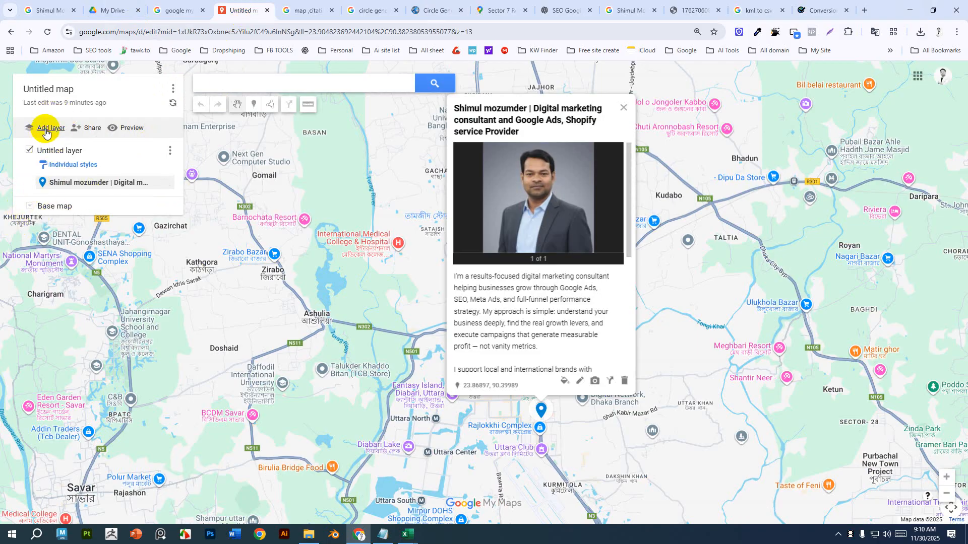
# Try adding a new layer and importing the circle 1.csv file from the Desktop into it.
pyautogui.click(46, 130)
pyautogui.click(59, 223)
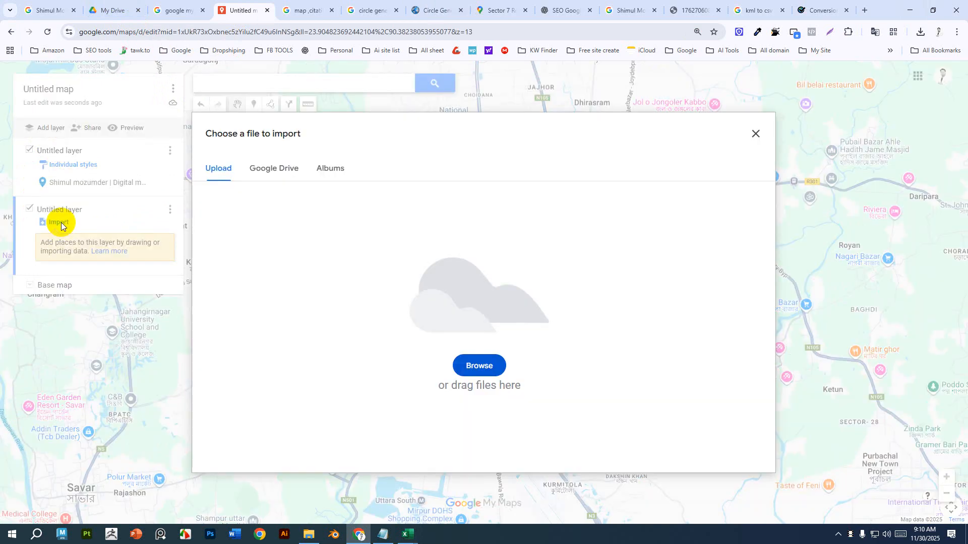
pyautogui.click(476, 364)
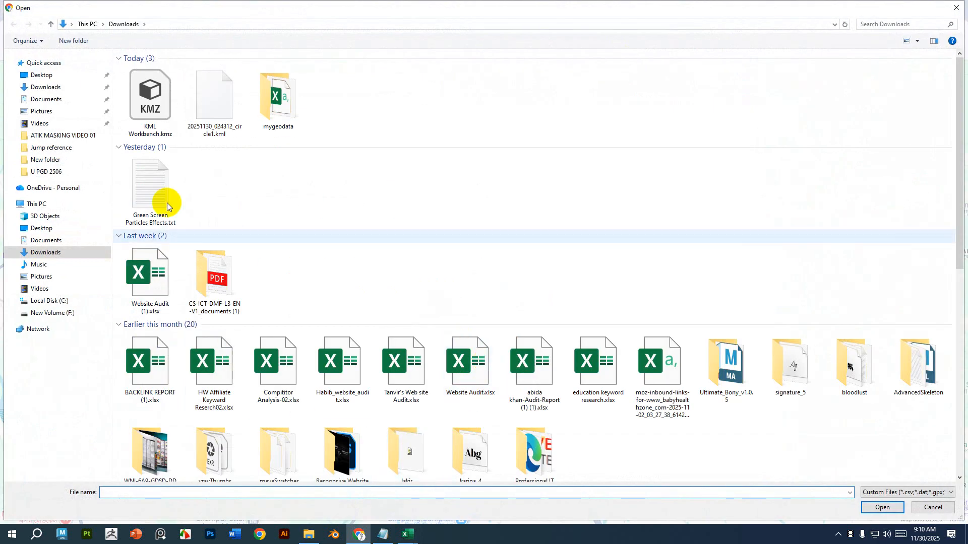
pyautogui.click(42, 75)
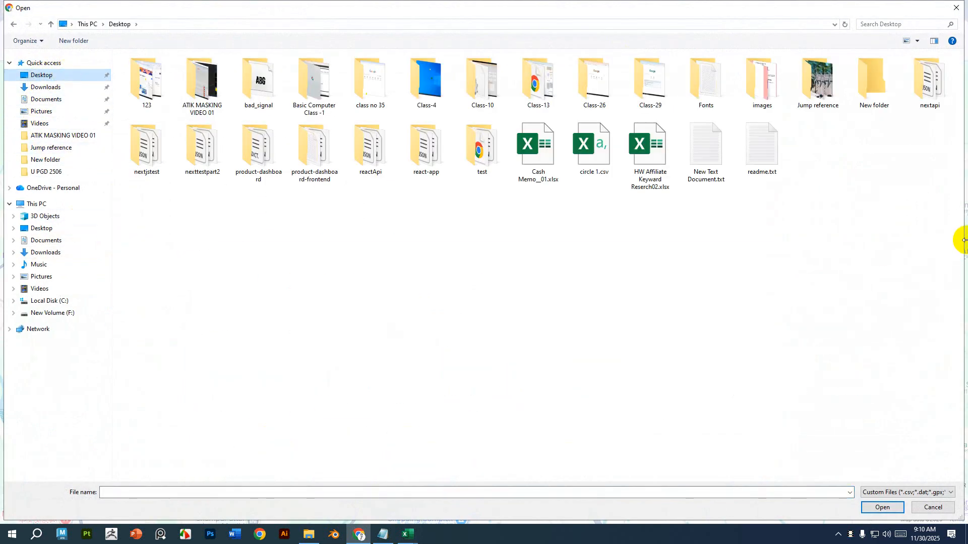
pyautogui.click(588, 172)
pyautogui.click(888, 508)
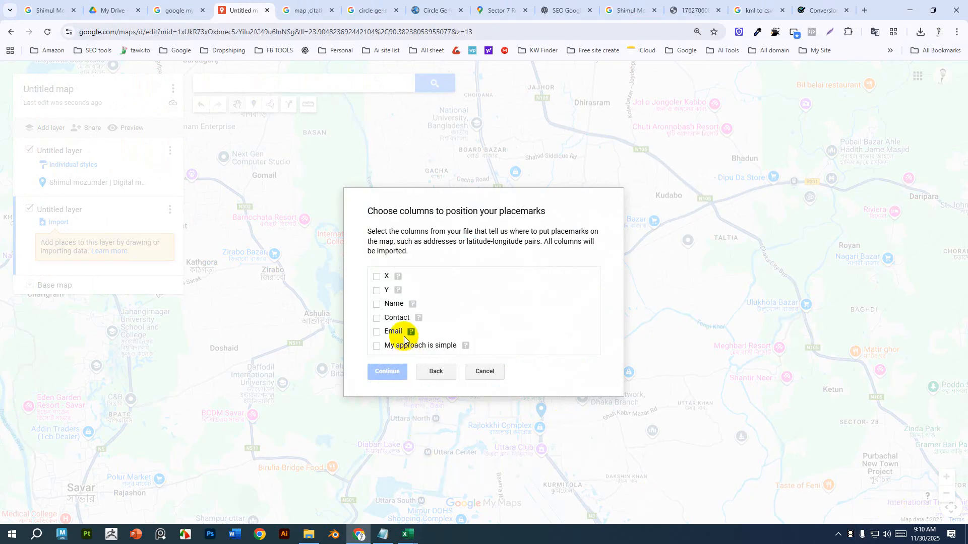
# Try setting X as longitude and Y as latitude, tick all other columns, and continue.
pyautogui.click(376, 277)
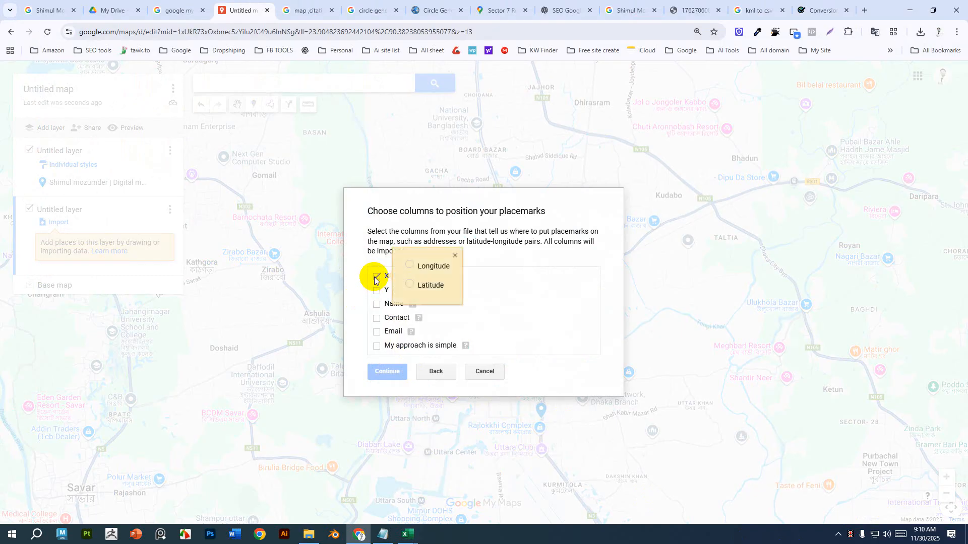
pyautogui.click(409, 265)
pyautogui.click(377, 291)
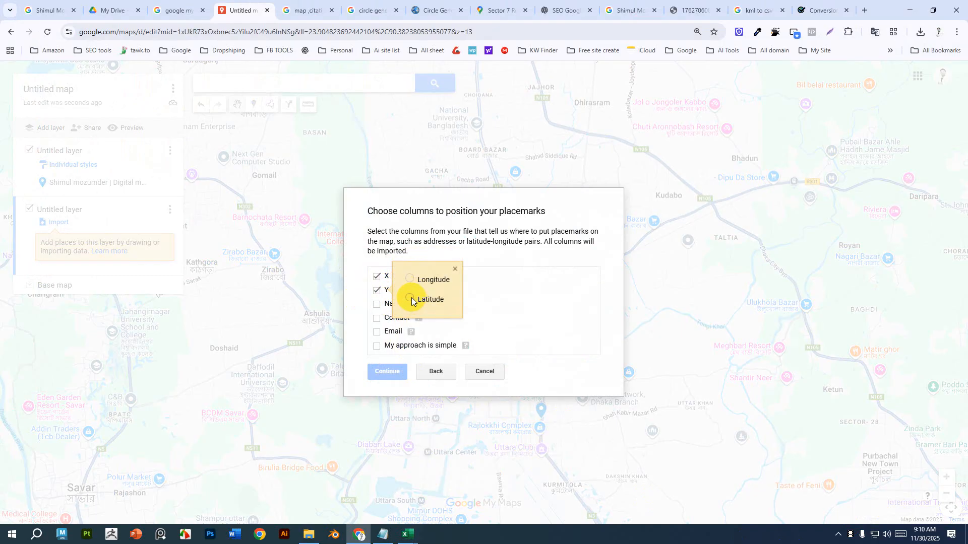
pyautogui.click(410, 298)
pyautogui.click(377, 305)
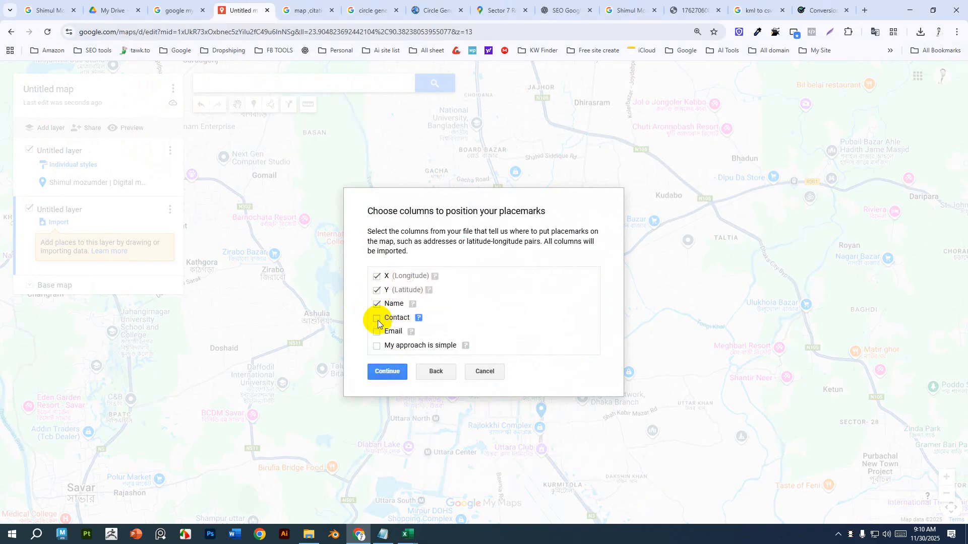
pyautogui.click(377, 333)
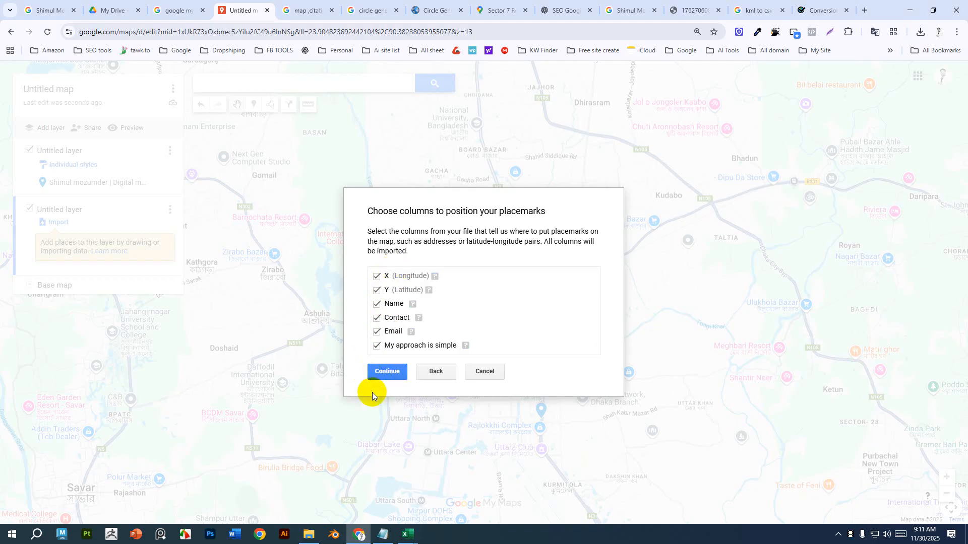
pyautogui.click(387, 373)
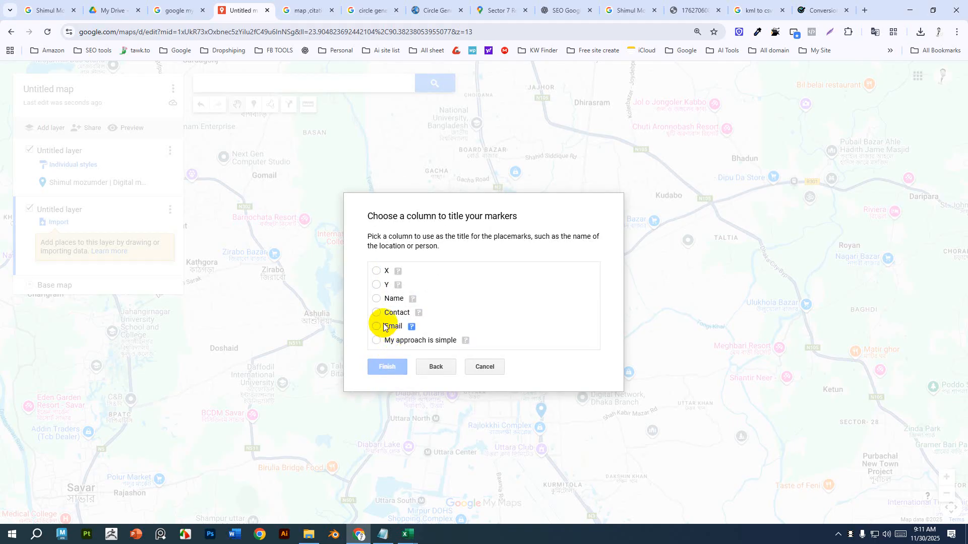
# Try choosing Name as the marker title column and finishing the import.
pyautogui.click(377, 299)
pyautogui.click(376, 313)
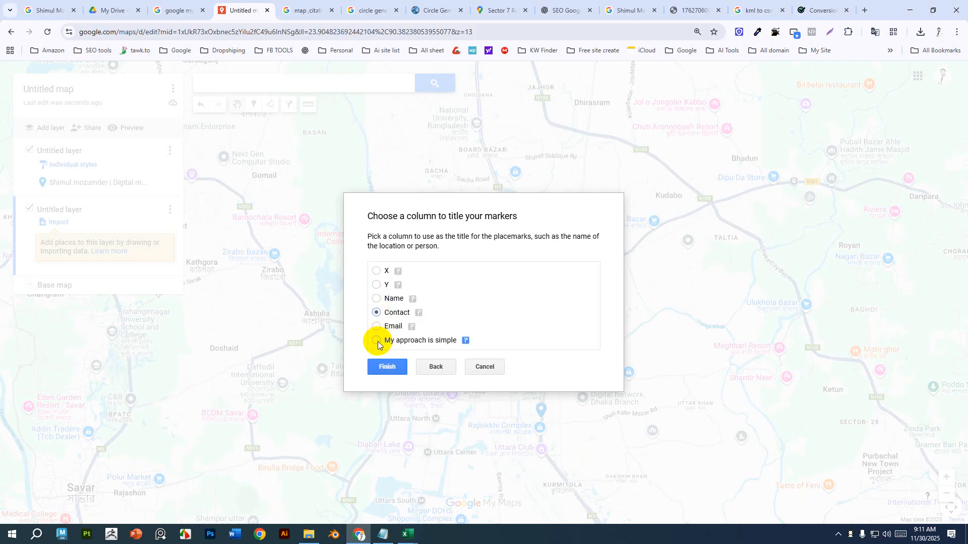
pyautogui.click(376, 327)
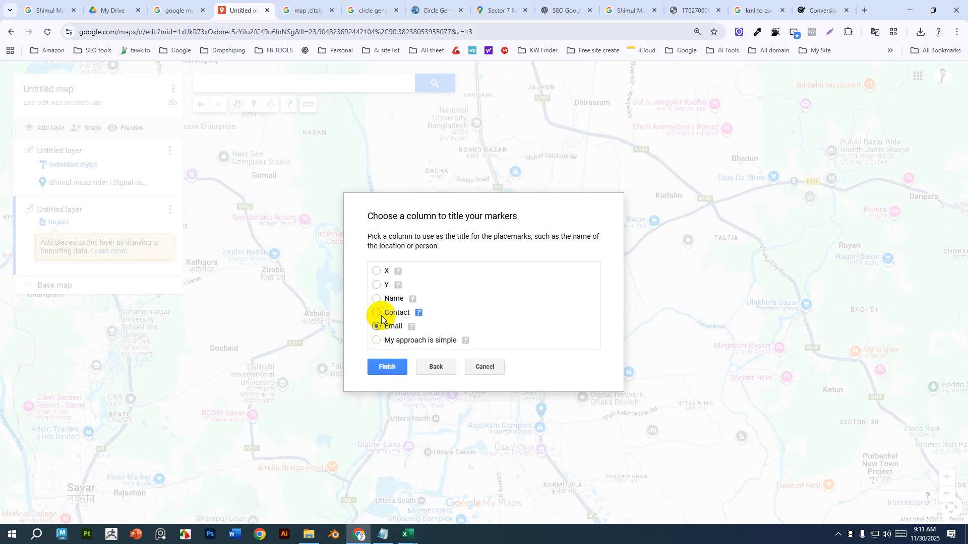
pyautogui.click(376, 298)
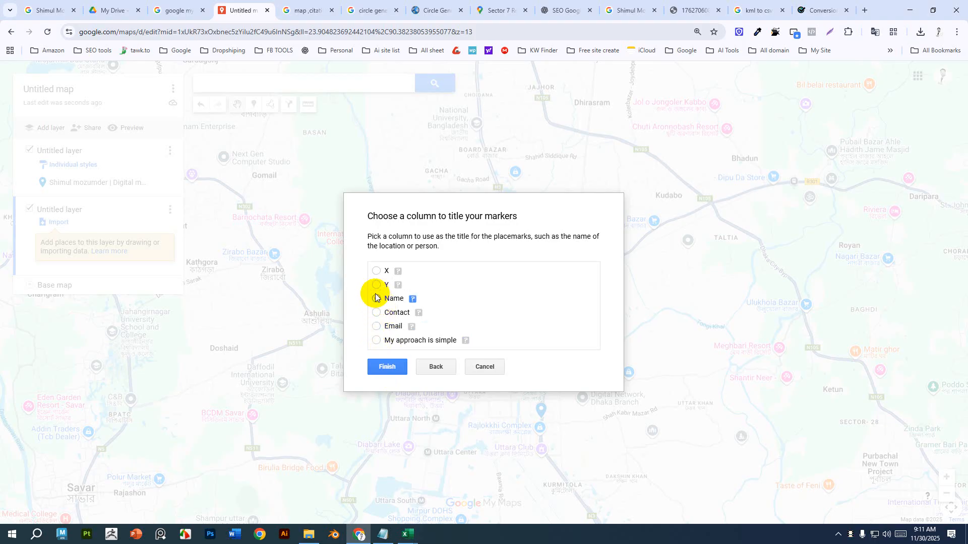
pyautogui.click(393, 368)
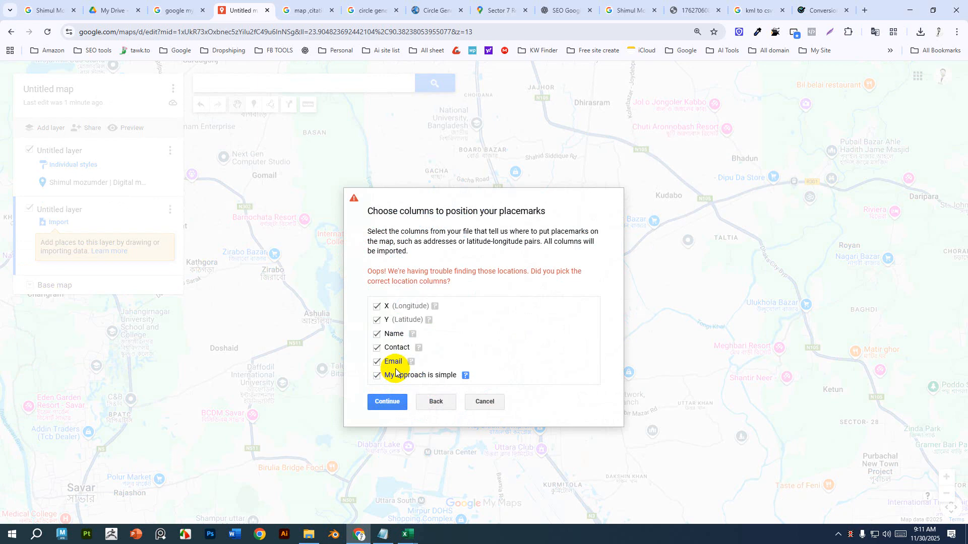
# Try reassigning X as latitude and Y as longitude, keep Name as title, and finish the import.
pyautogui.click(377, 307)
pyautogui.click(377, 320)
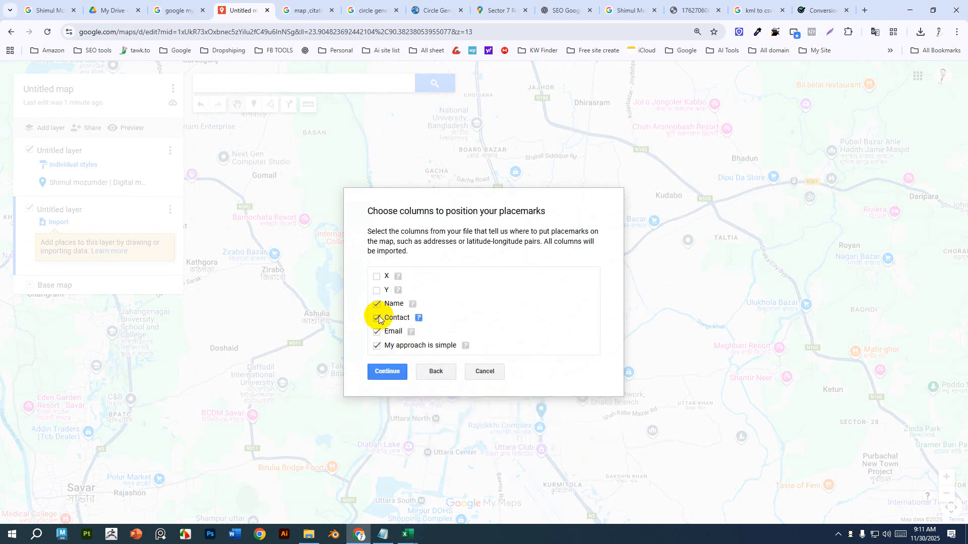
pyautogui.click(377, 277)
pyautogui.click(409, 284)
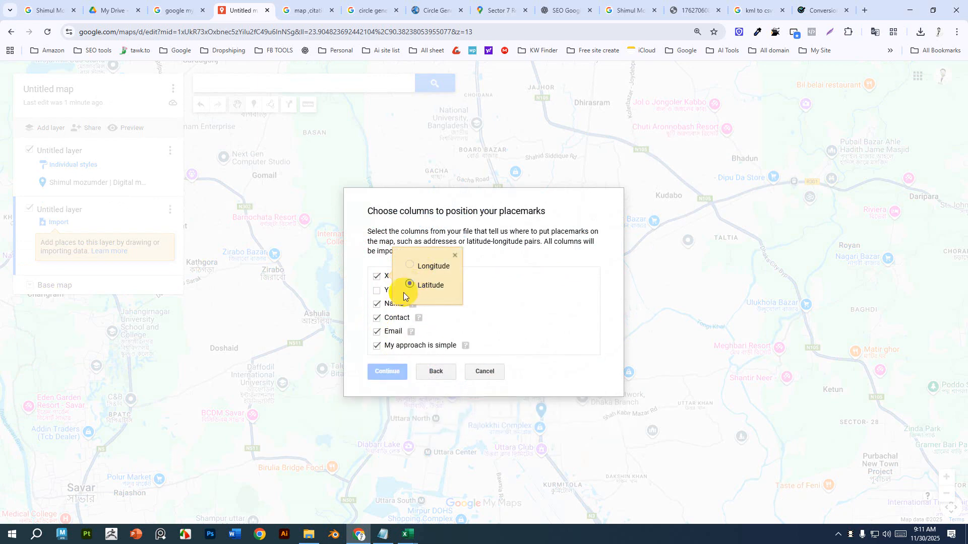
pyautogui.click(376, 289)
pyautogui.click(409, 280)
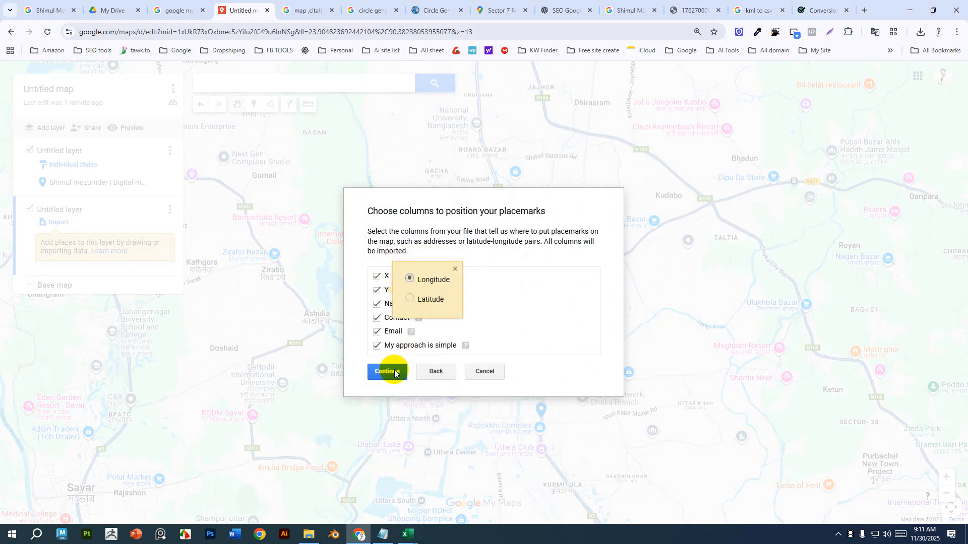
pyautogui.click(387, 372)
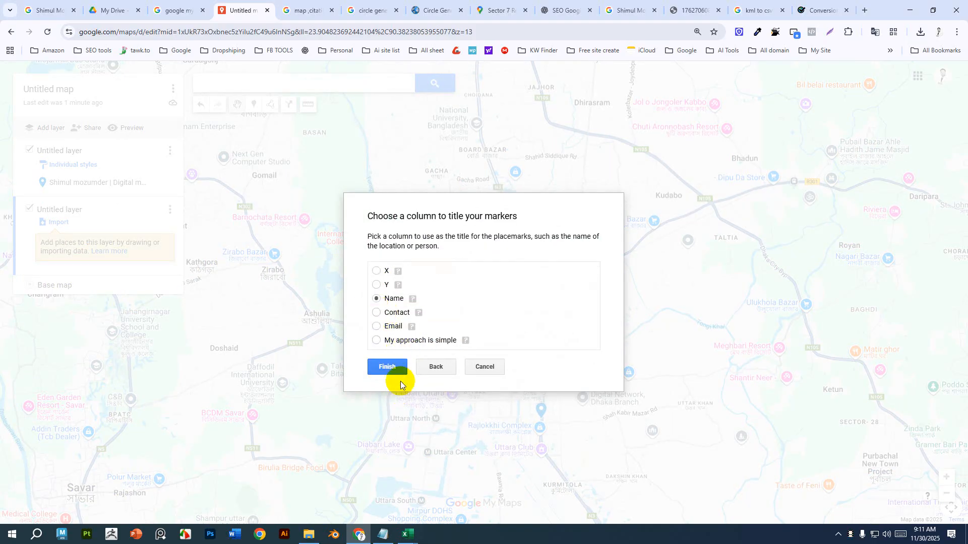
pyautogui.click(395, 370)
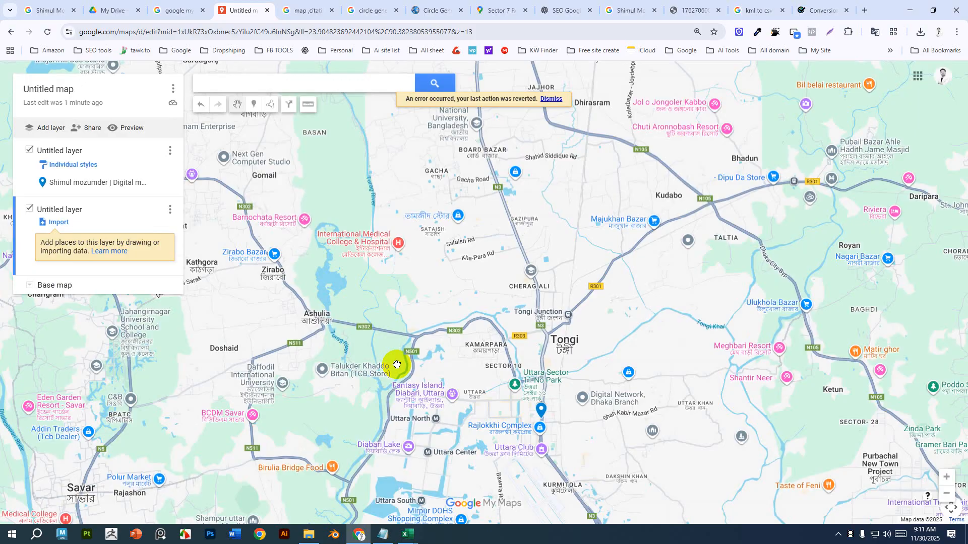
# Import the circle 1.csv file from the Desktop into the new layer again.
pyautogui.scroll(-1, 395, 355)
pyautogui.scroll(1, 395, 355)
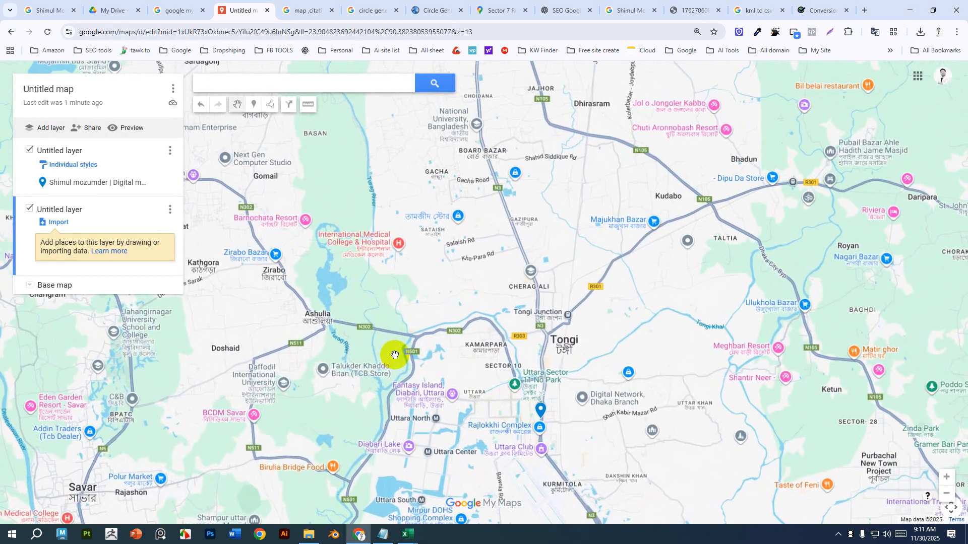
pyautogui.scroll(-1, 395, 354)
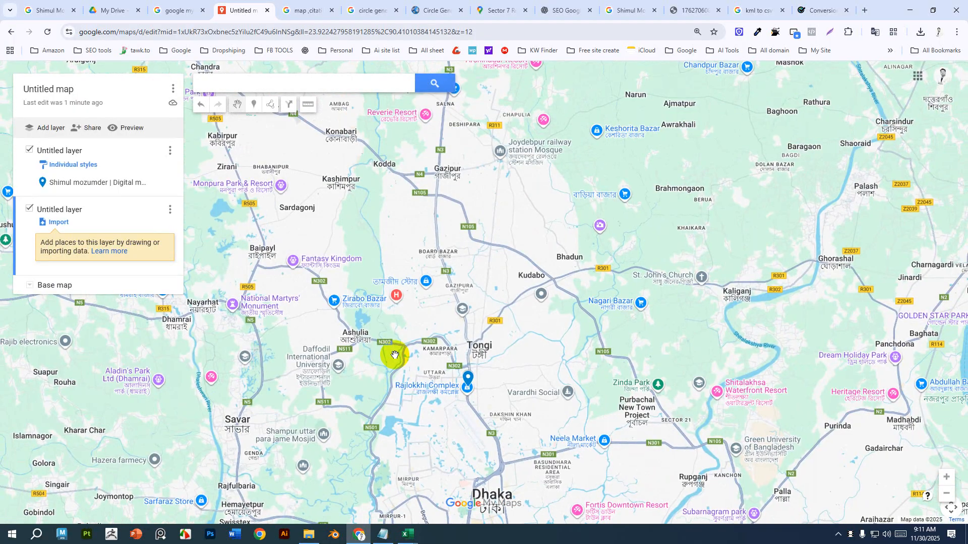
pyautogui.click(55, 221)
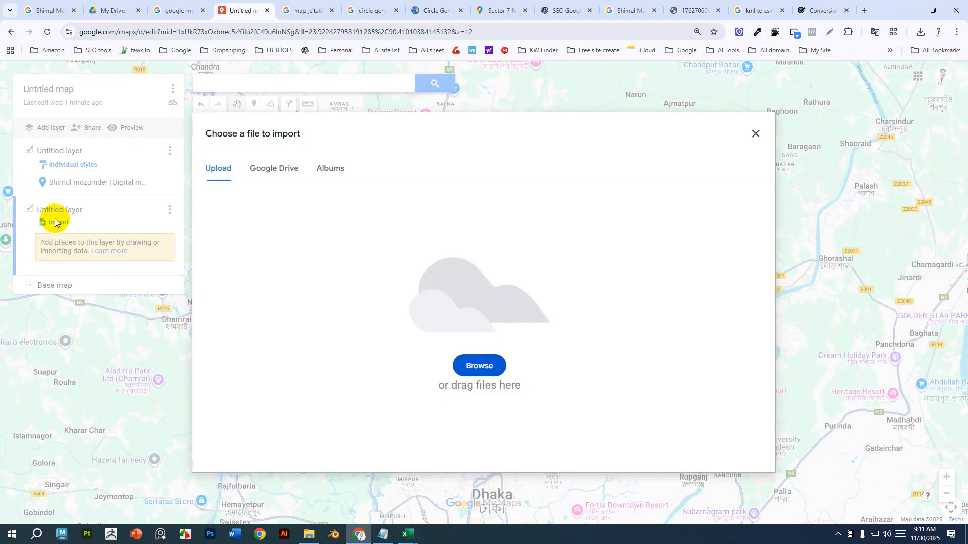
pyautogui.click(477, 366)
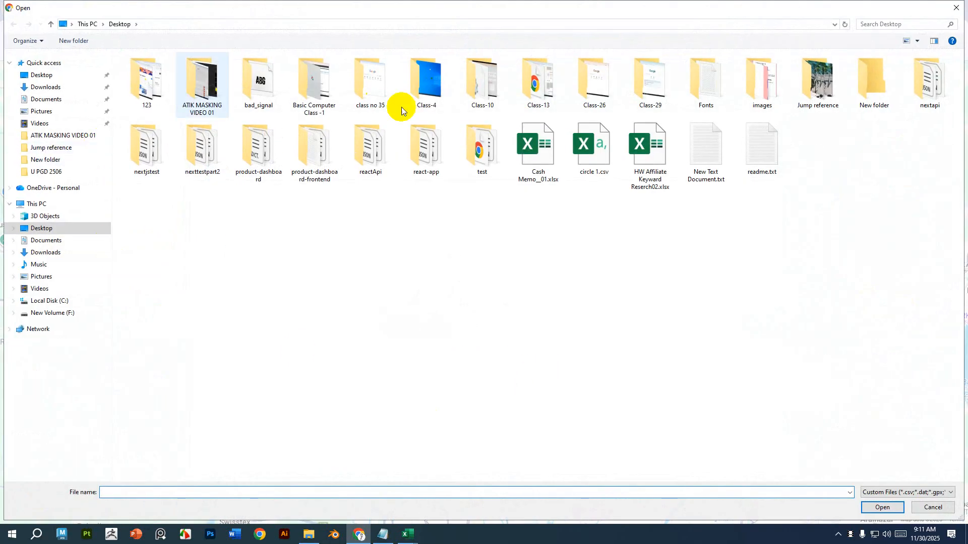
pyautogui.click(589, 151)
pyautogui.click(882, 508)
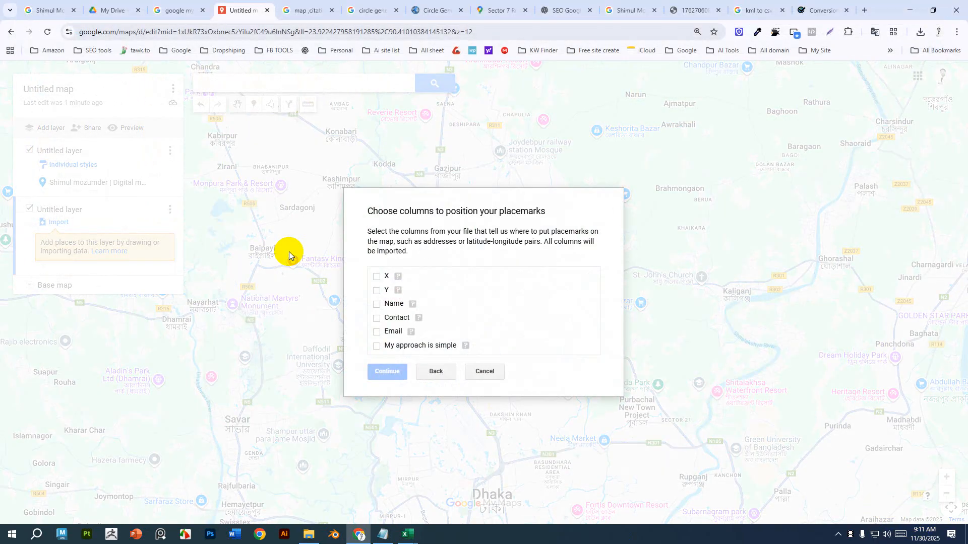
# Set X as latitude and Y as longitude, include all other columns, and finish the import with Name as the marker title.
pyautogui.click(376, 276)
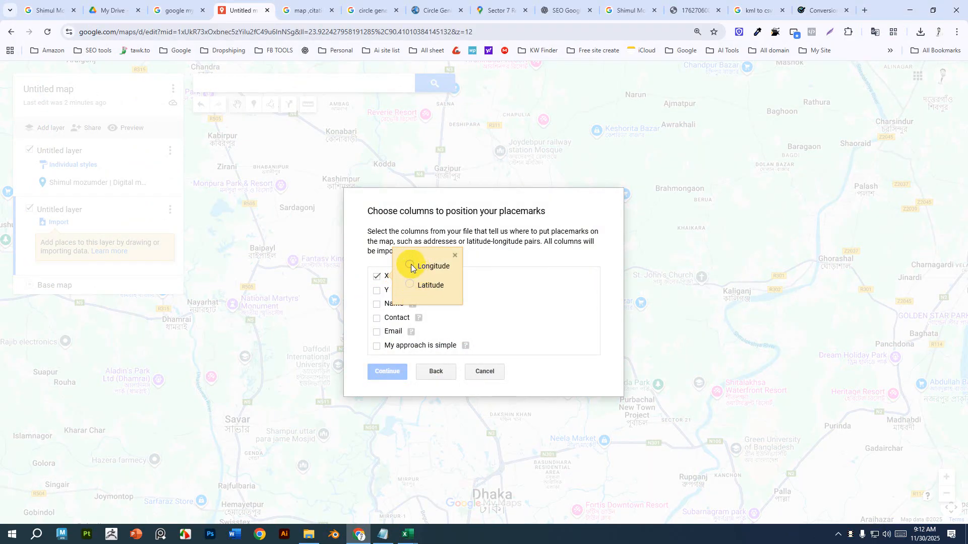
pyautogui.click(410, 285)
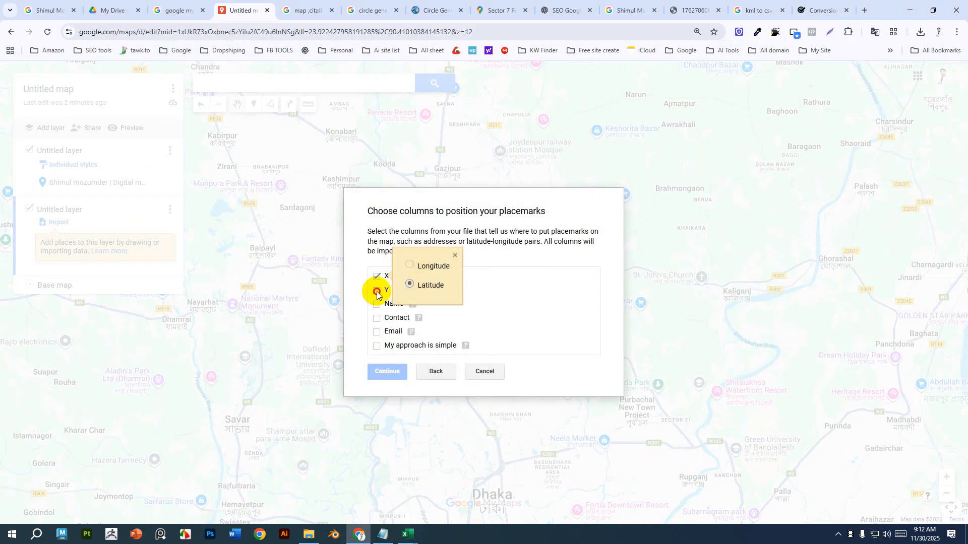
pyautogui.click(377, 291)
pyautogui.click(410, 278)
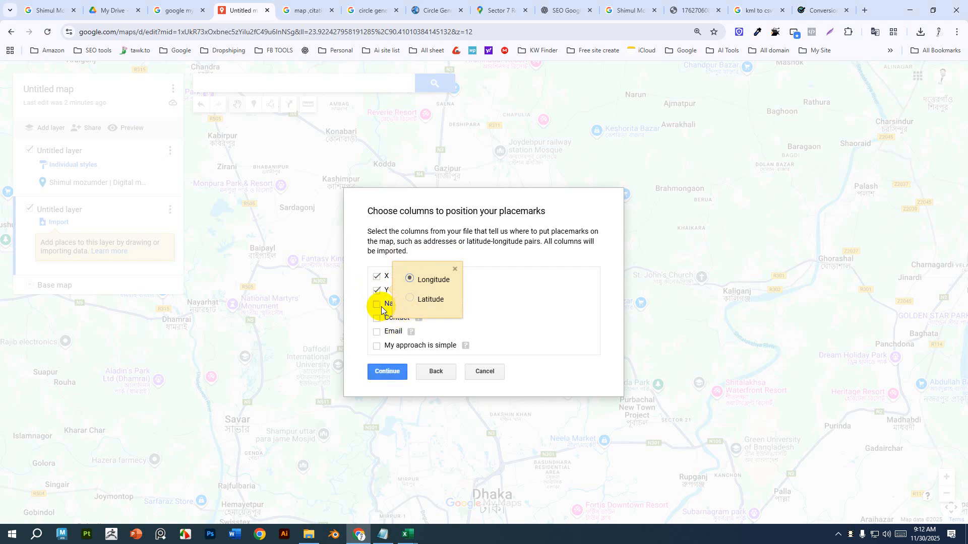
pyautogui.click(377, 304)
pyautogui.click(377, 318)
pyautogui.click(377, 332)
pyautogui.click(377, 346)
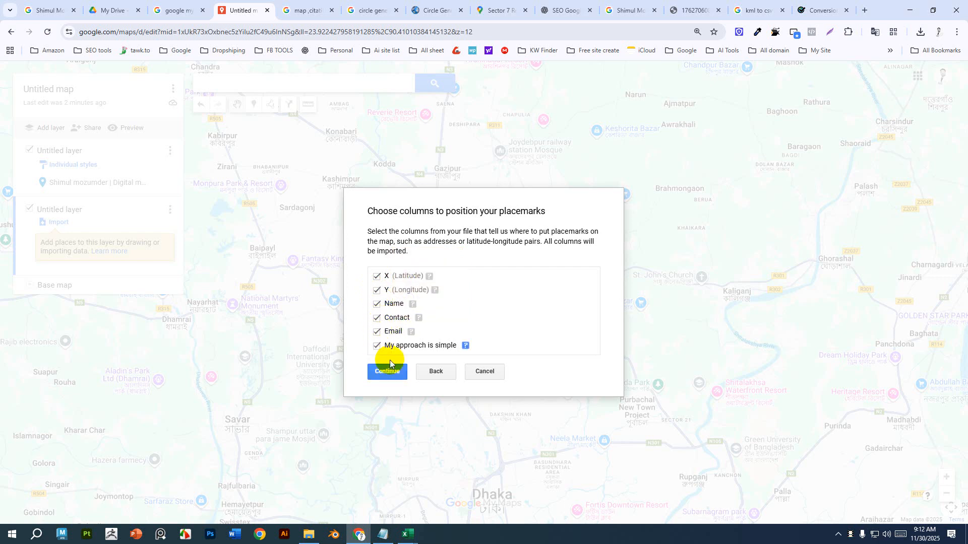
pyautogui.click(386, 371)
pyautogui.click(376, 298)
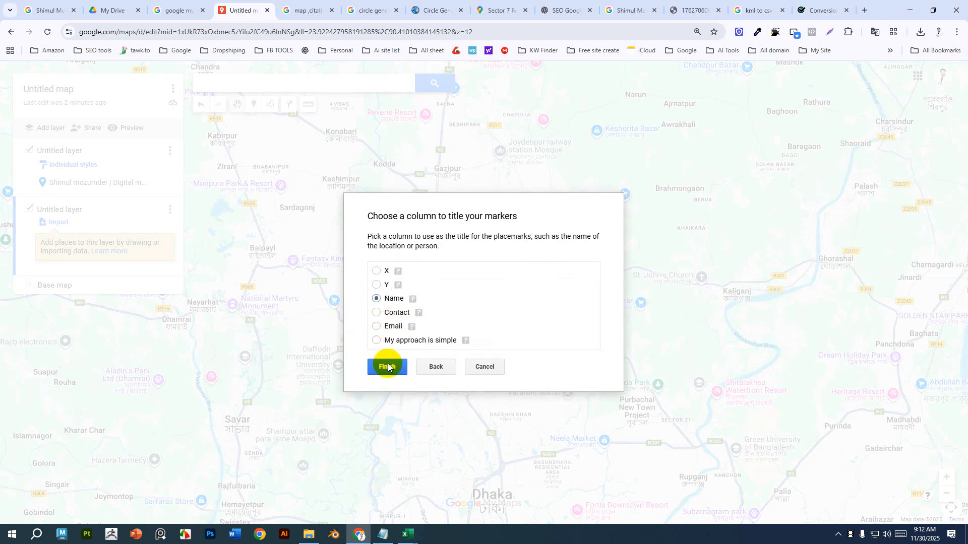
pyautogui.click(386, 367)
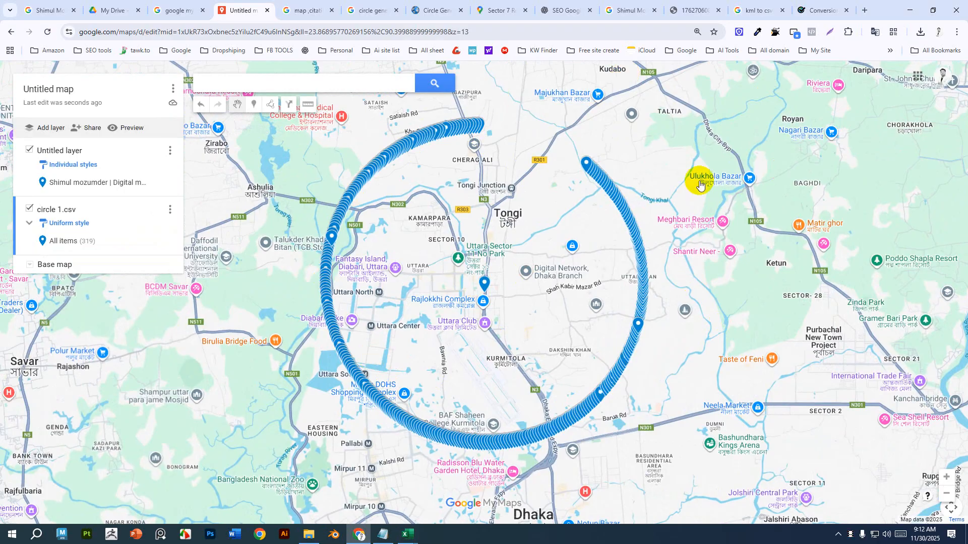
# Inspect the imported markers around the circle by opening the details of several of them.
pyautogui.click(353, 203)
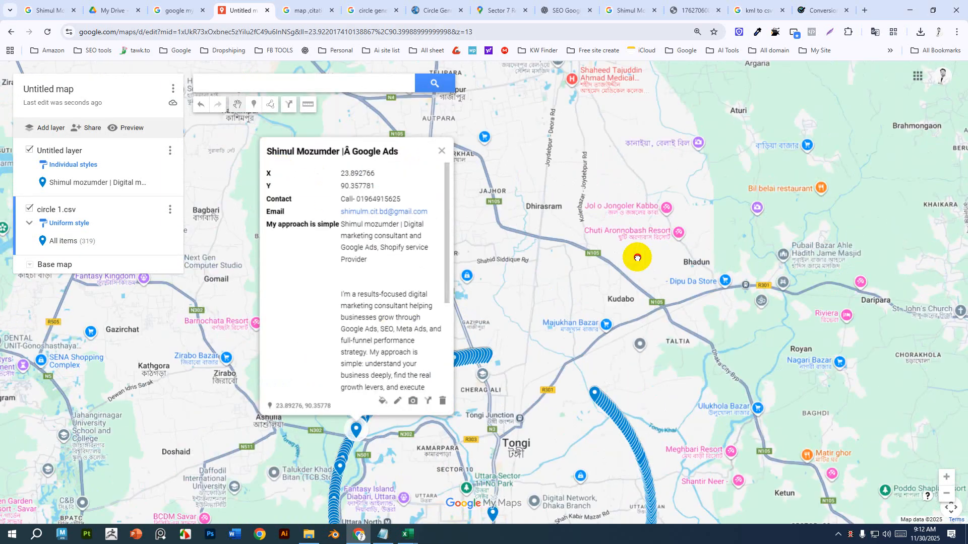
pyautogui.moveTo(638, 257); pyautogui.dragTo(664, 311)
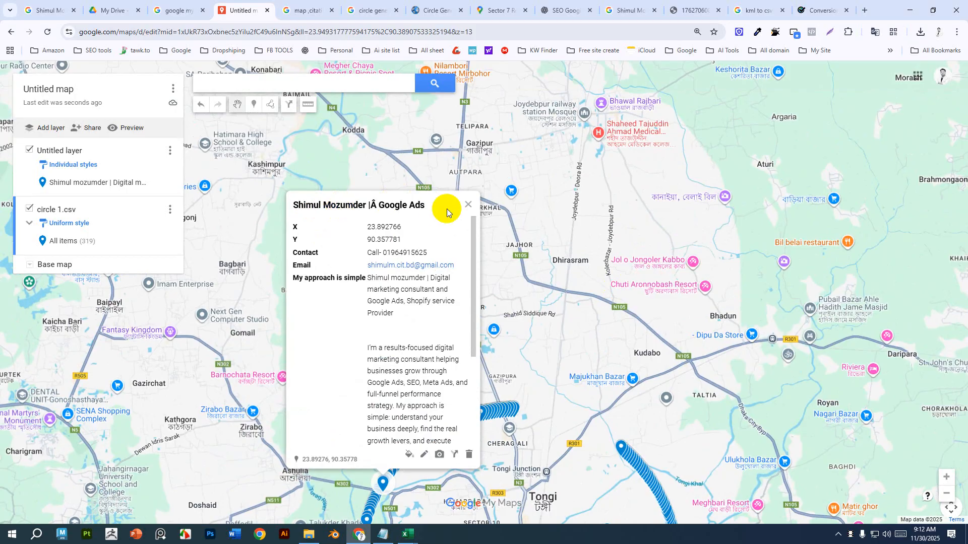
pyautogui.click(607, 328)
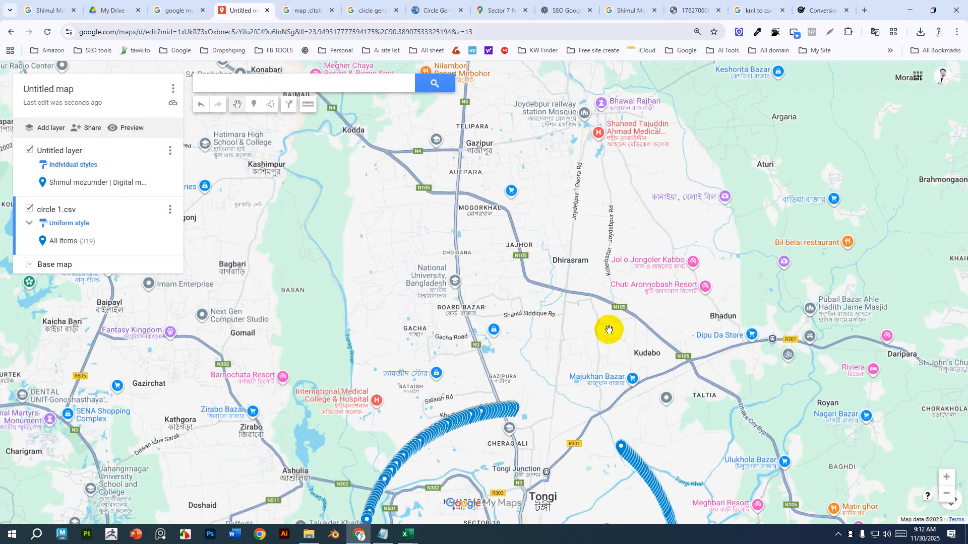
pyautogui.scroll(-2, 607, 328)
pyautogui.click(623, 394)
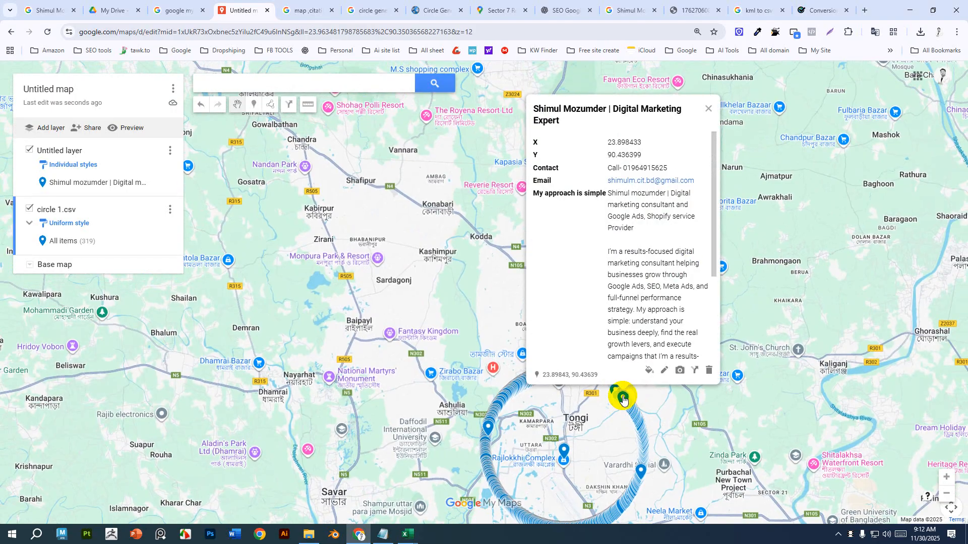
pyautogui.click(623, 498)
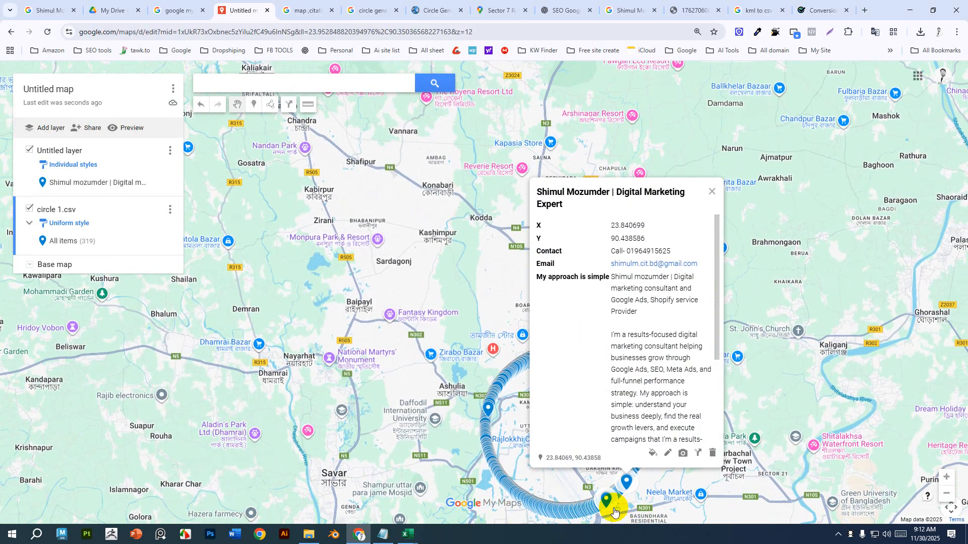
pyautogui.click(539, 518)
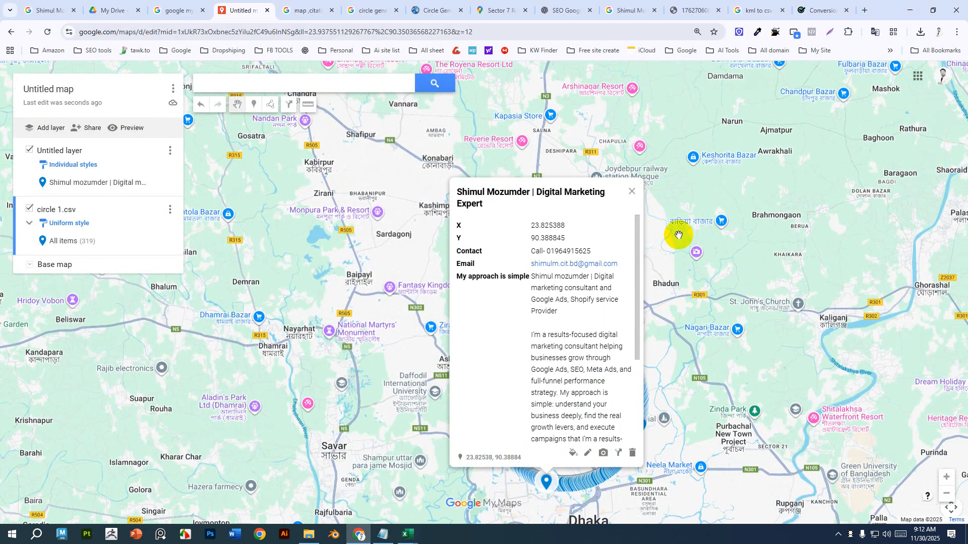
pyautogui.click(674, 197)
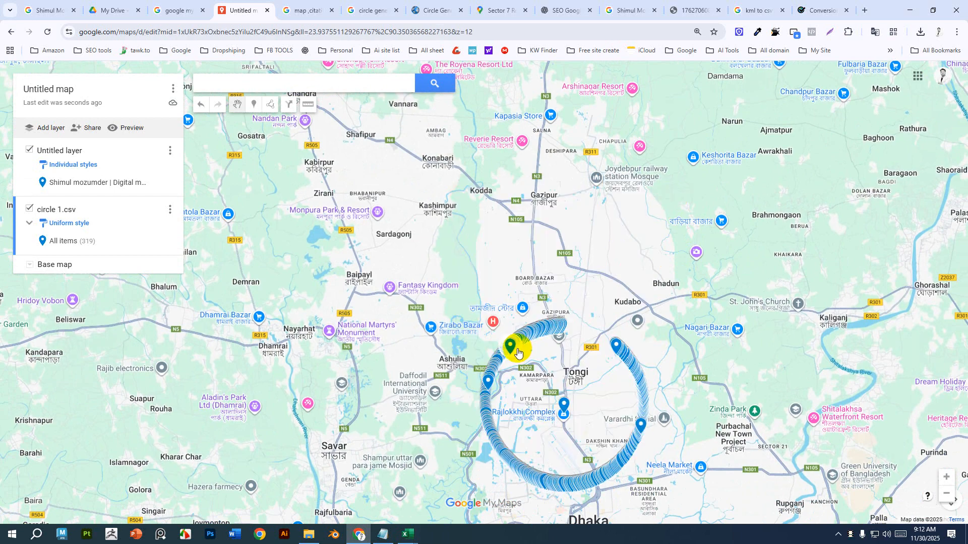
pyautogui.moveTo(517, 351); pyautogui.dragTo(627, 323)
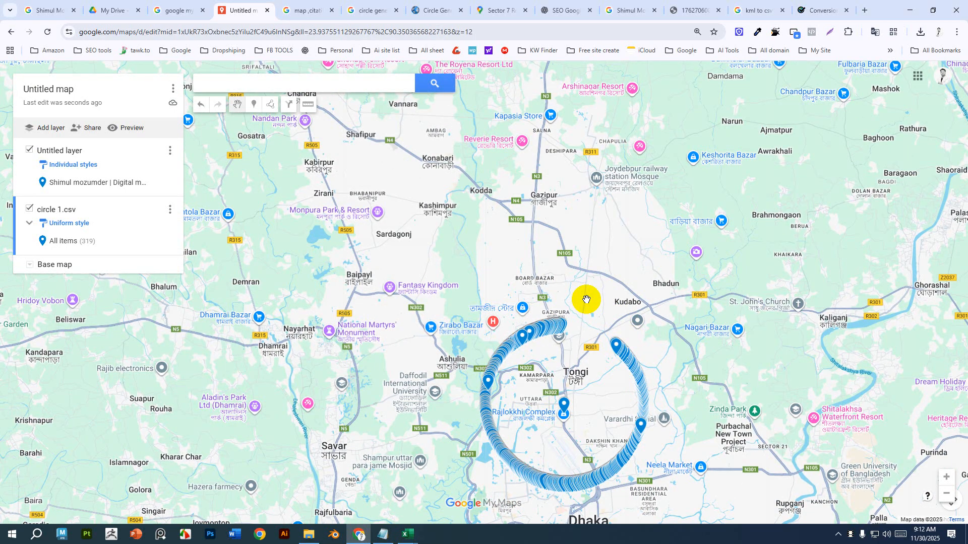
pyautogui.scroll(2, 587, 300)
pyautogui.moveTo(570, 400); pyautogui.dragTo(458, 147)
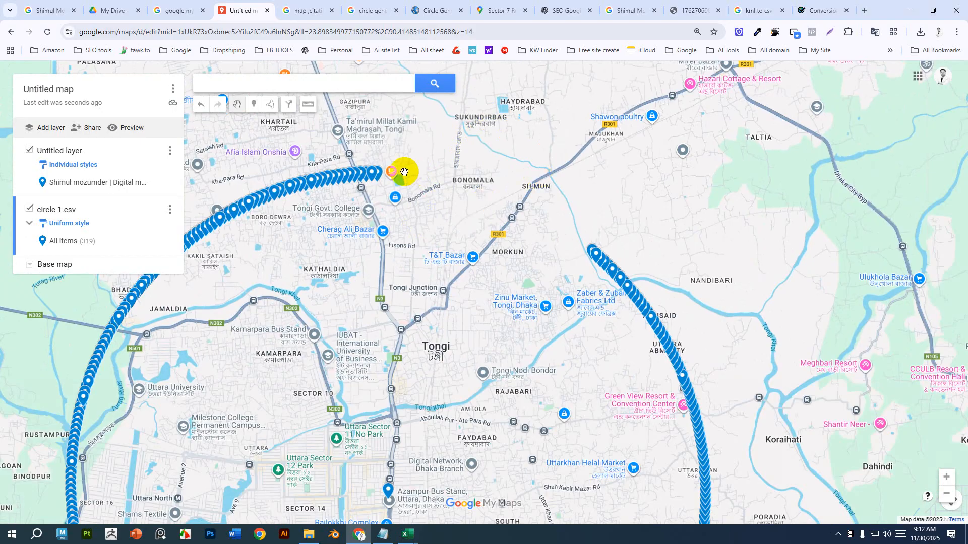
# In the Circle Generator, set the radius value to 4 kilometers and generate the circle again.
pyautogui.click(427, 9)
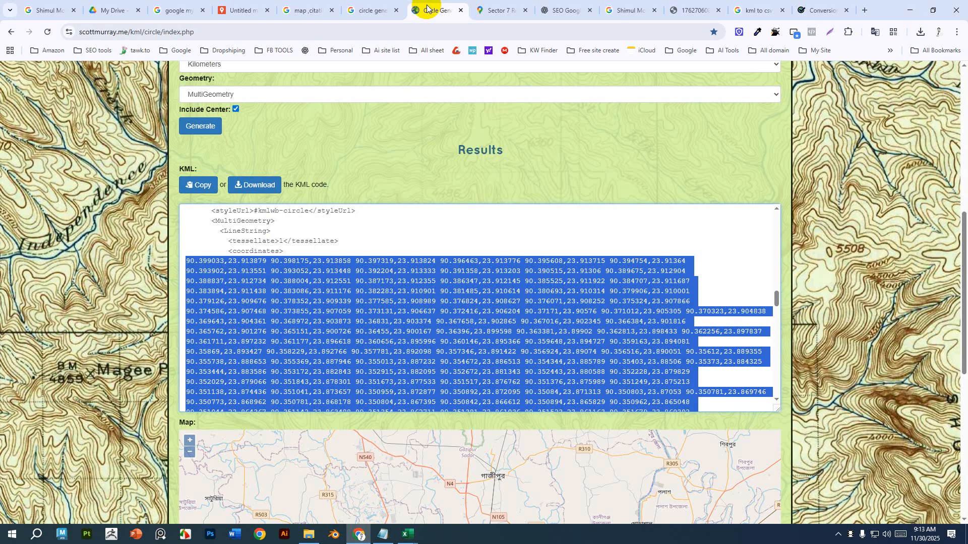
pyautogui.scroll(5, 320, 242)
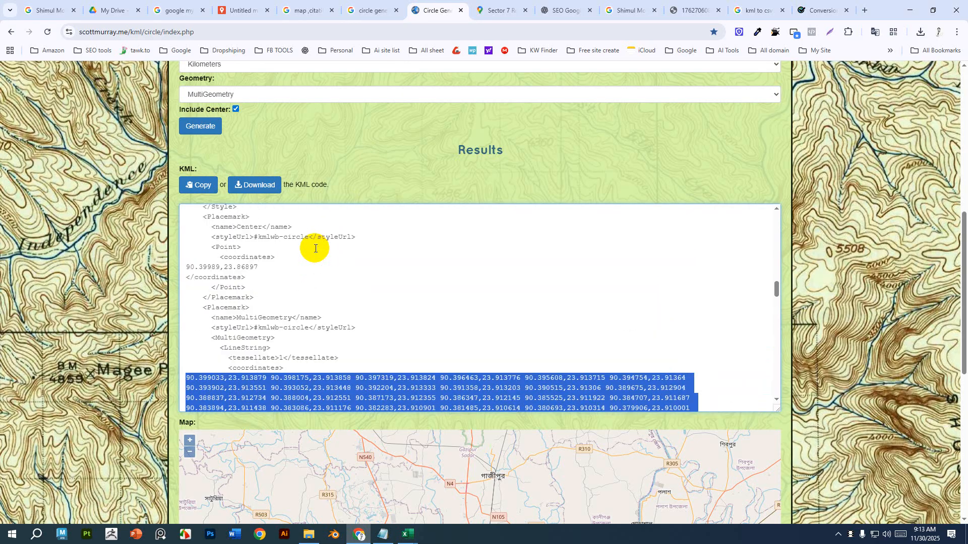
pyautogui.scroll(5, 406, 162)
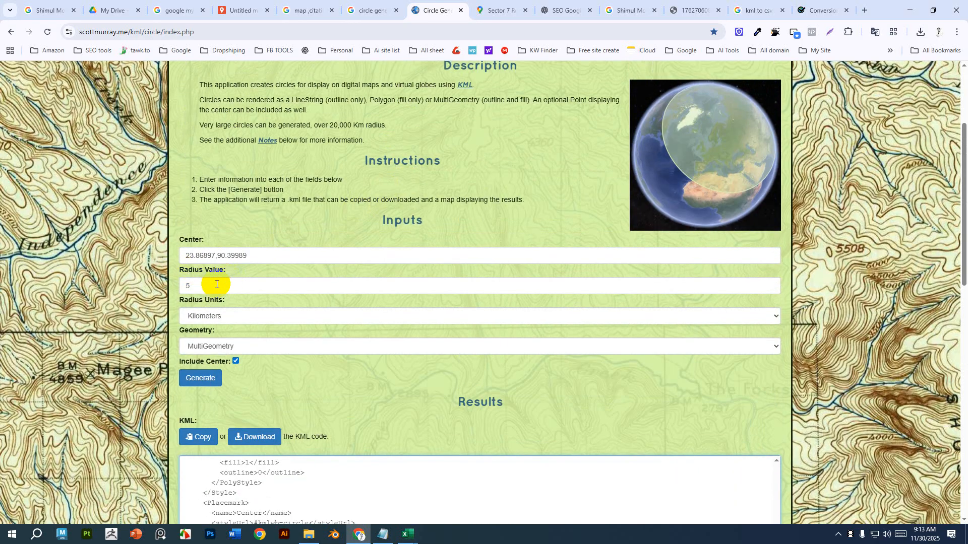
pyautogui.doubleClick(194, 287)
pyautogui.write('47')
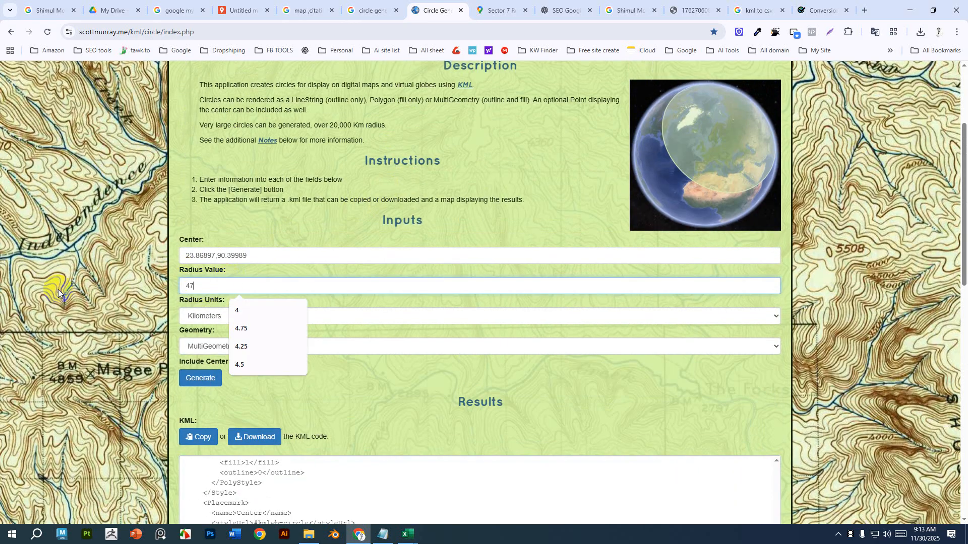
pyautogui.press('BackSpace')
pyautogui.click(192, 383)
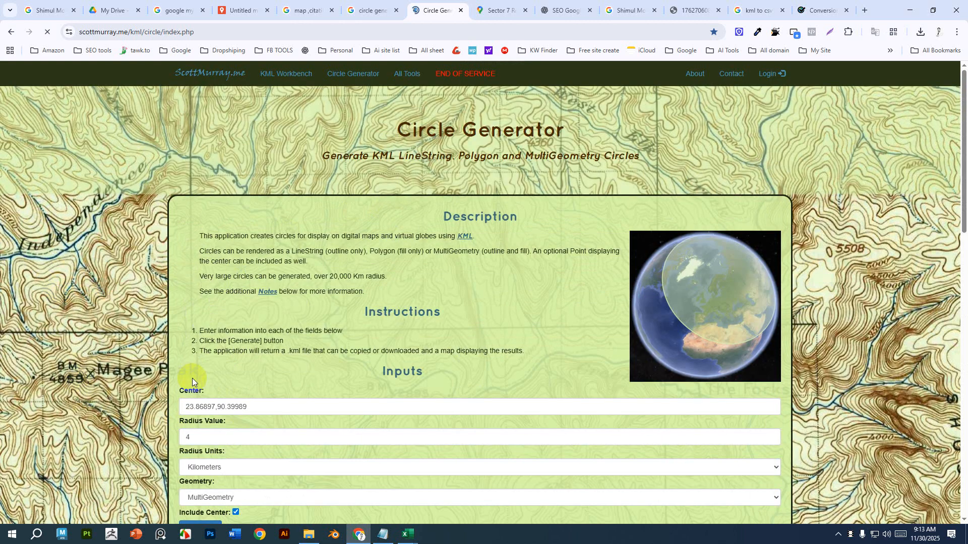
pyautogui.scroll(-5, 207, 362)
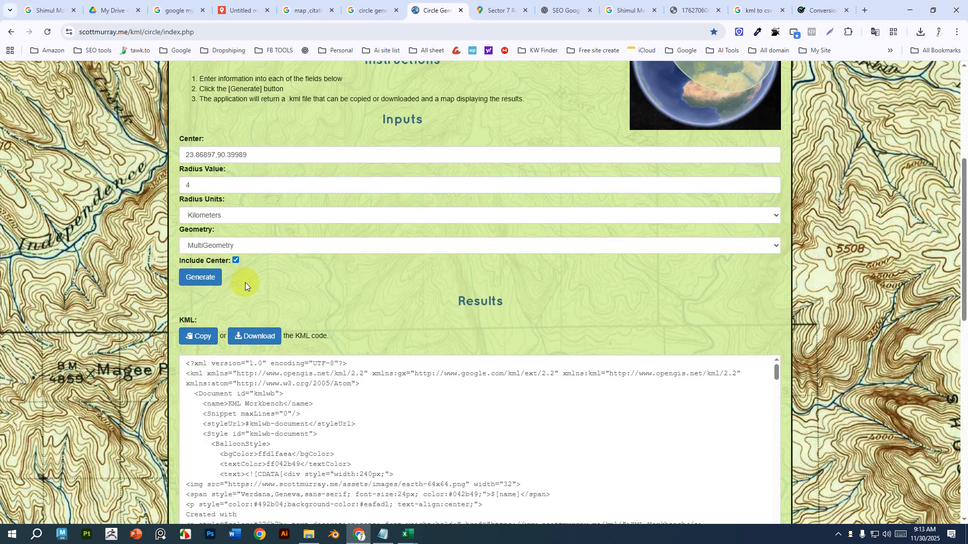
pyautogui.click(205, 278)
pyautogui.scroll(-10, 208, 278)
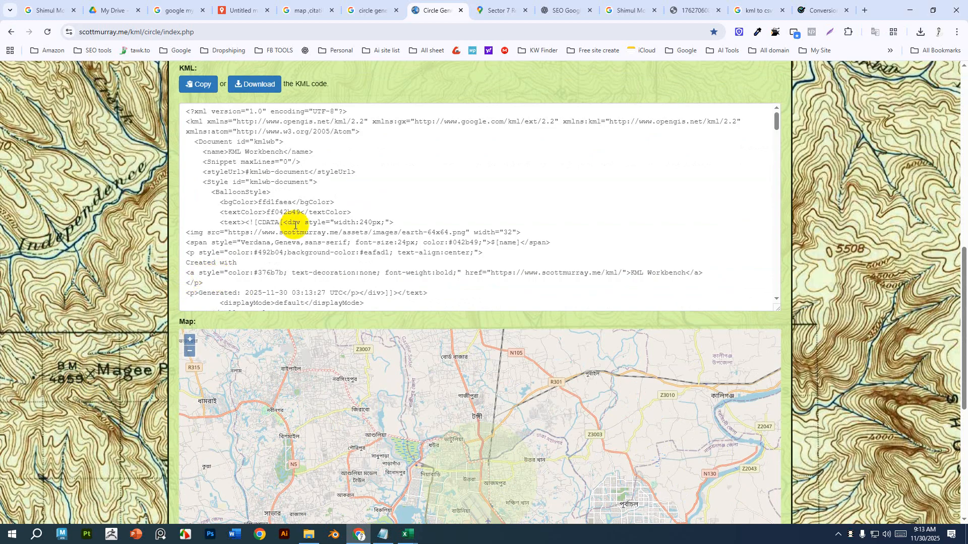
# Select the circle's coordinate list in the generated KML results.
pyautogui.scroll(-10, 295, 225)
pyautogui.scroll(-5, 295, 224)
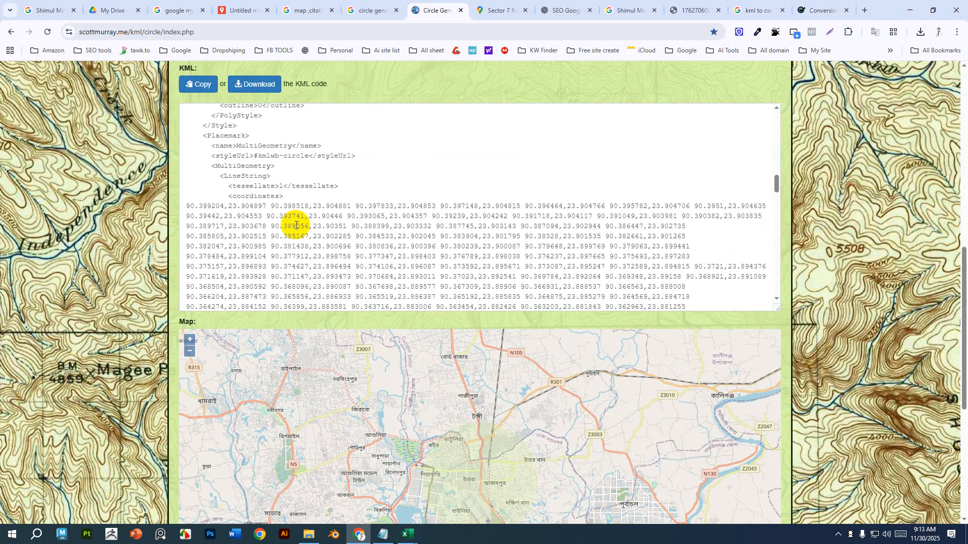
pyautogui.moveTo(186, 172); pyautogui.dragTo(601, 173)
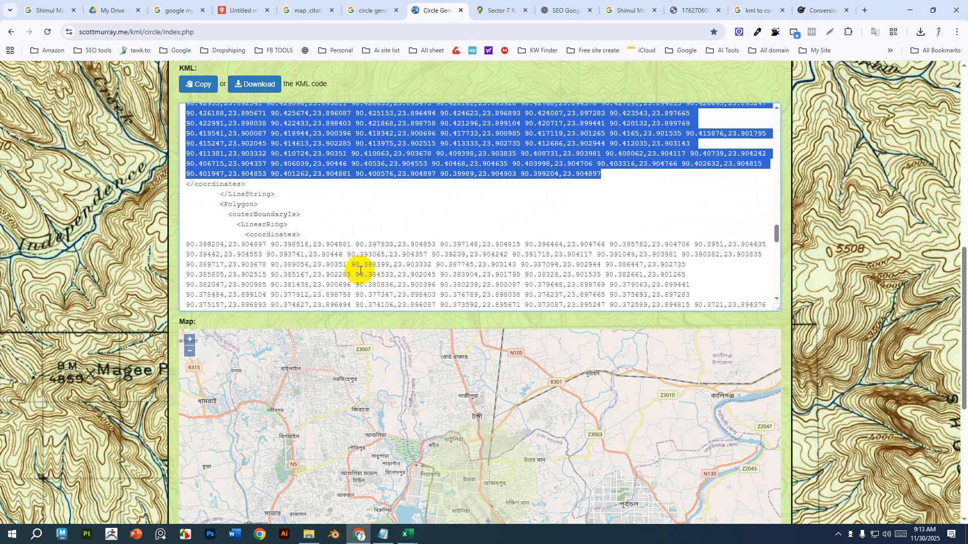
pyautogui.scroll(6, 360, 267)
pyautogui.scroll(5, 360, 275)
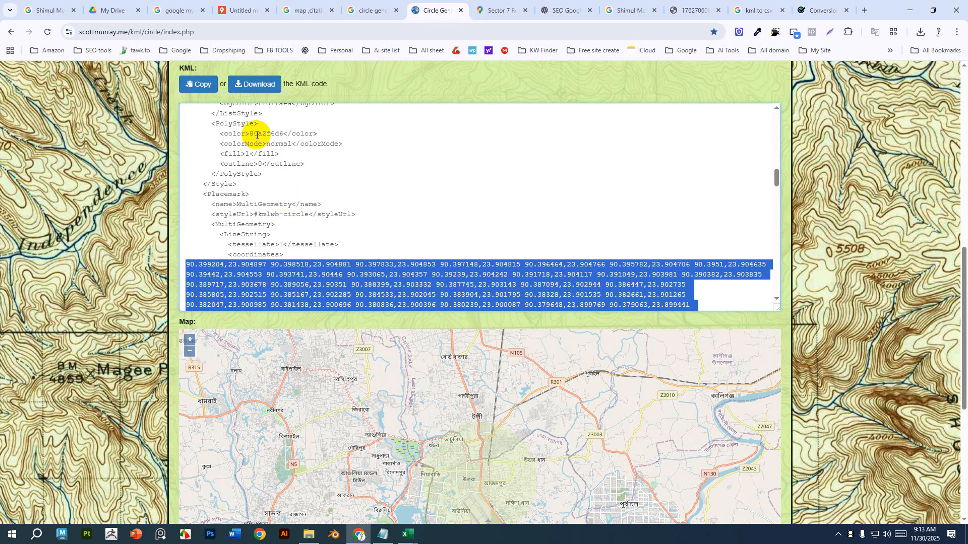
pyautogui.scroll(10, 276, 225)
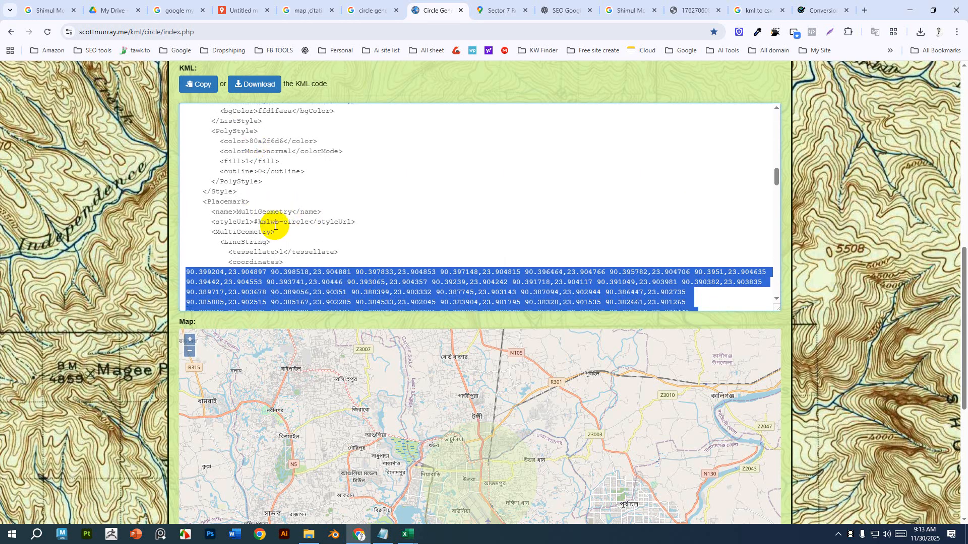
pyautogui.scroll(5, 275, 225)
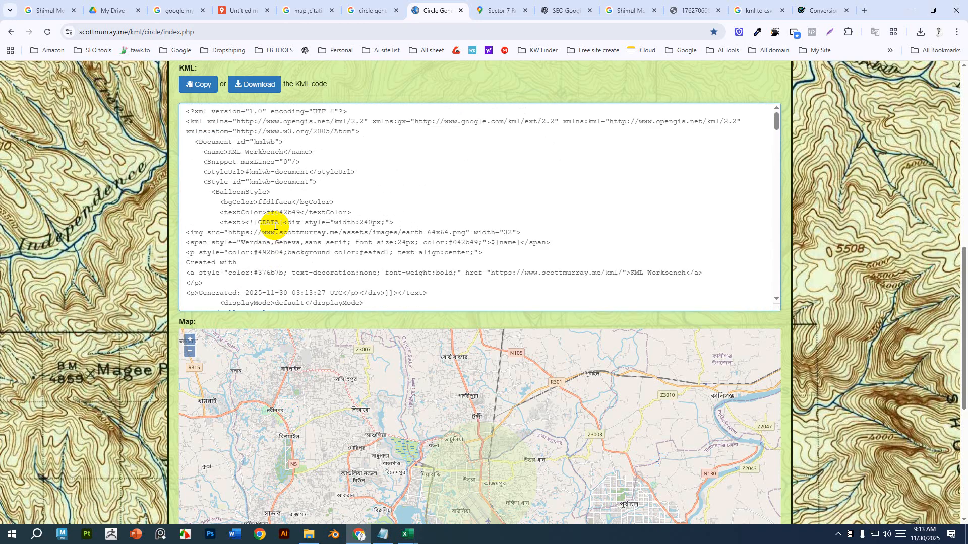
pyautogui.scroll(-15, 275, 226)
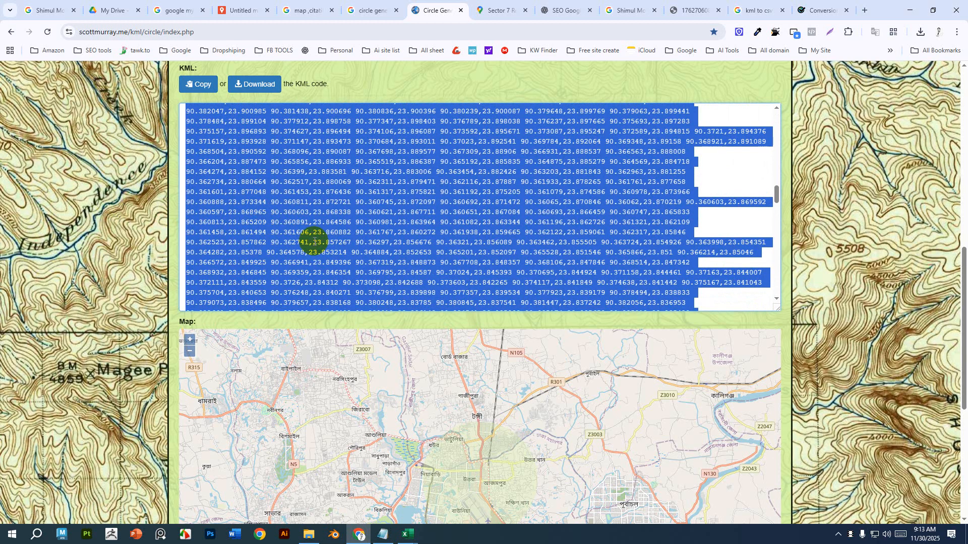
# Switch to the Book1 Excel workbook and insert a blank row above the first row.
pyautogui.click(409, 534)
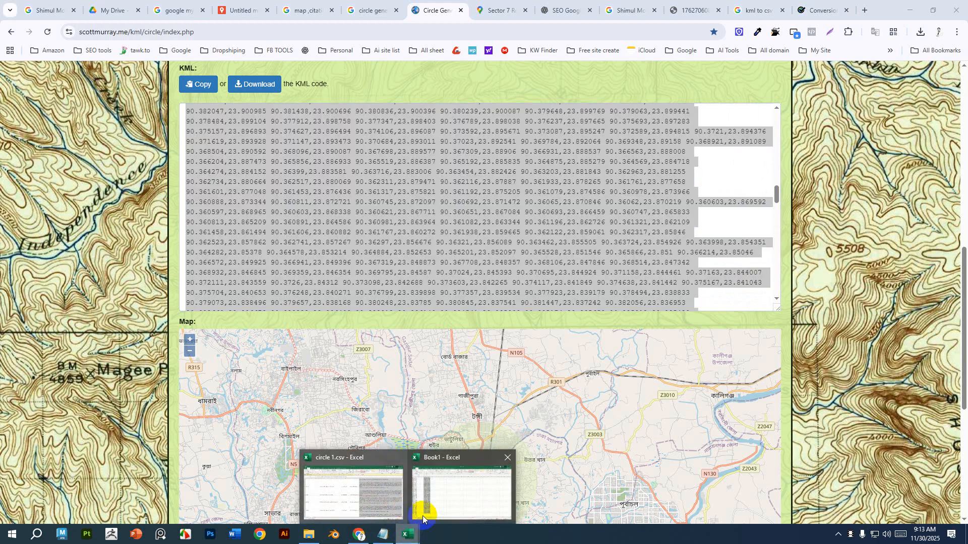
pyautogui.click(419, 494)
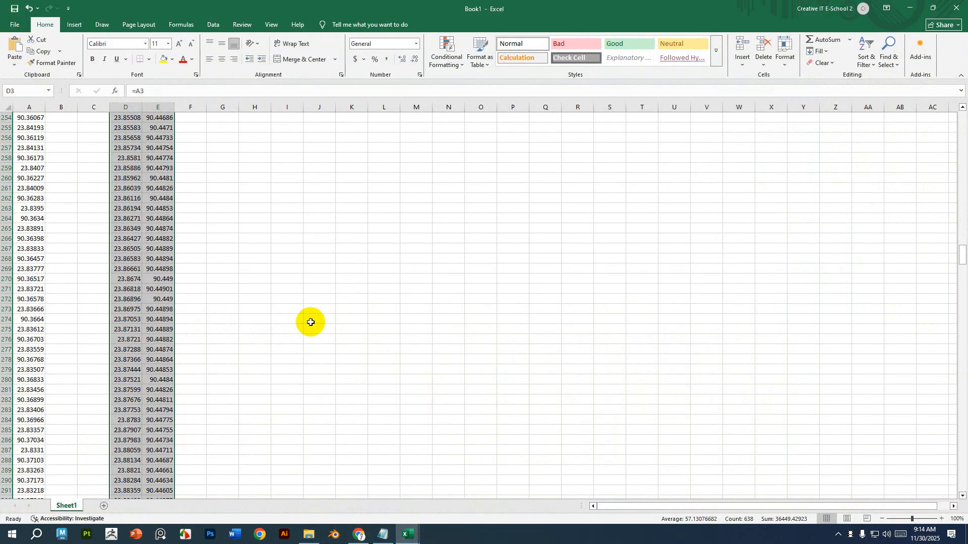
pyautogui.scroll(20, 311, 322)
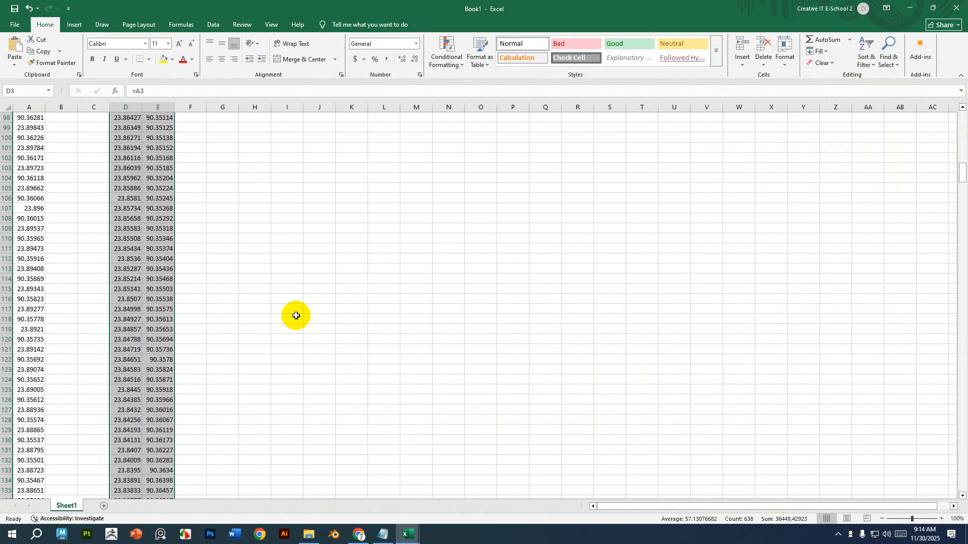
pyautogui.scroll(20, 296, 315)
pyautogui.hotkey('ctrl', 'Left')
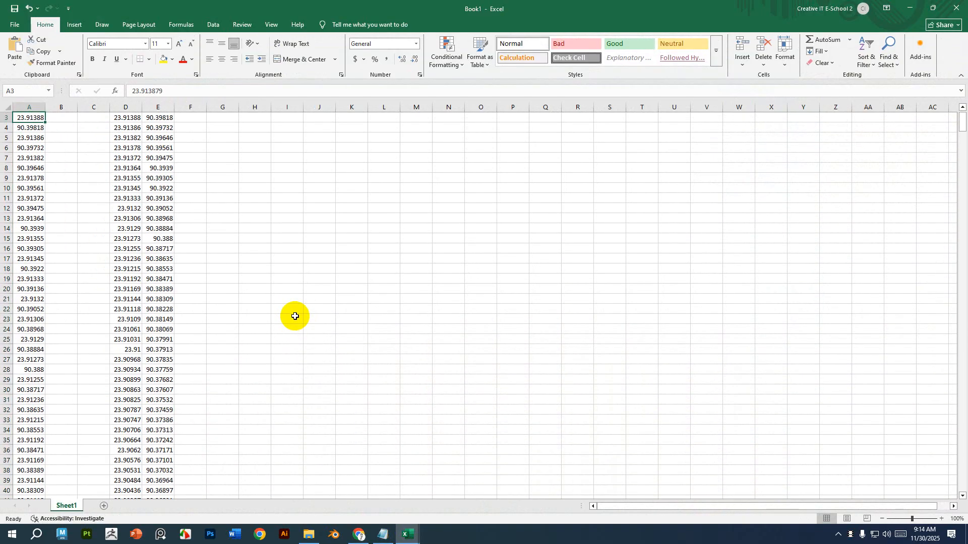
pyautogui.scroll(1, 295, 316)
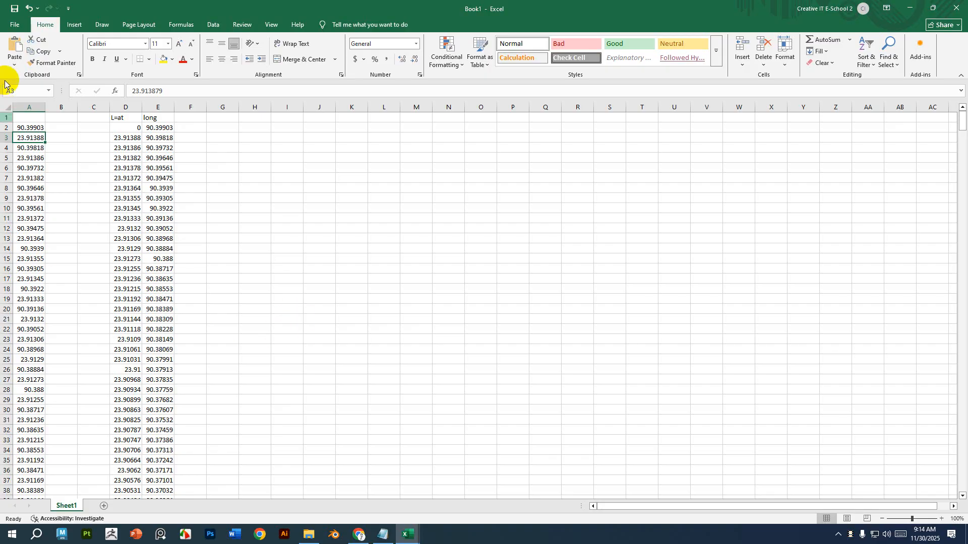
pyautogui.click(5, 117)
pyautogui.rightClick(4, 117)
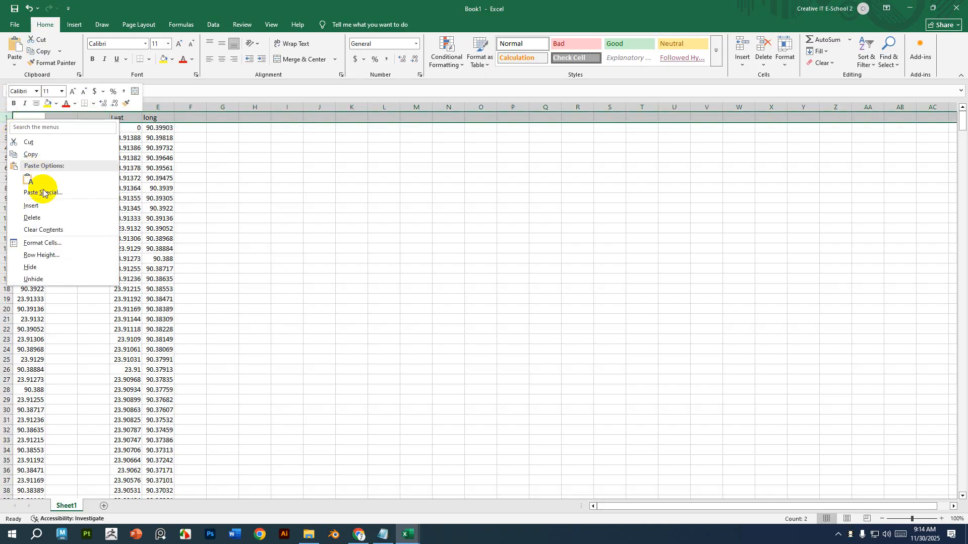
pyautogui.click(46, 205)
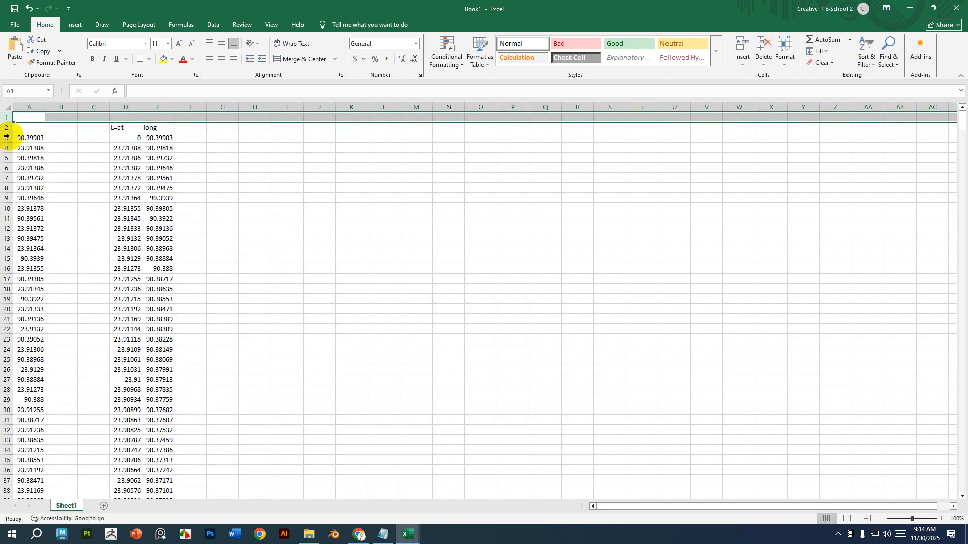
# Paste the copied circle coordinates into the blank first row of the sheet.
pyautogui.click(34, 120)
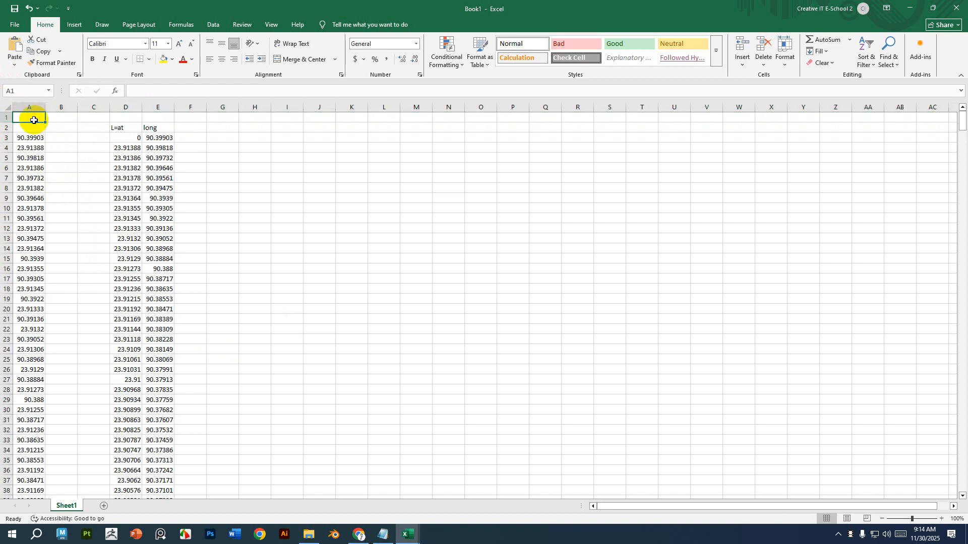
pyautogui.hotkey('ctrl', 'v')
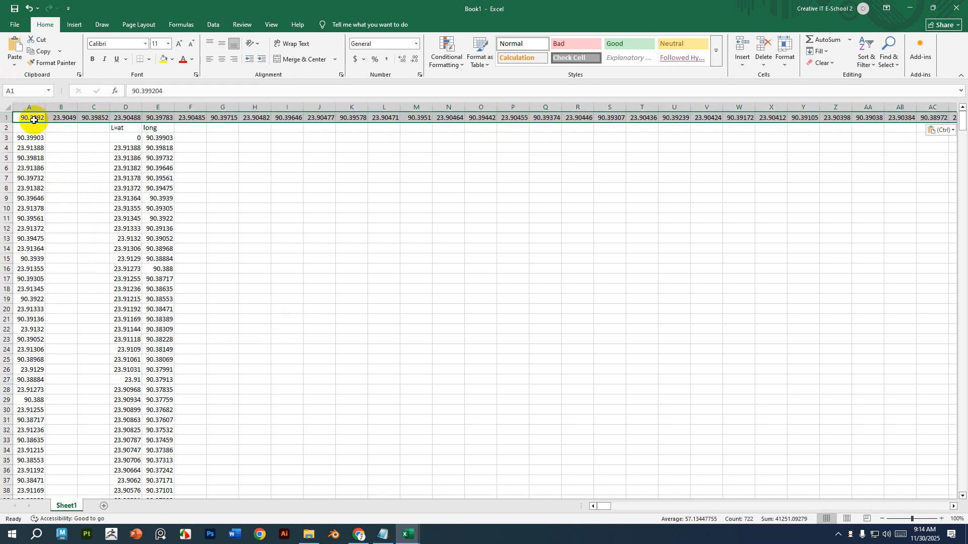
pyautogui.click(339, 245)
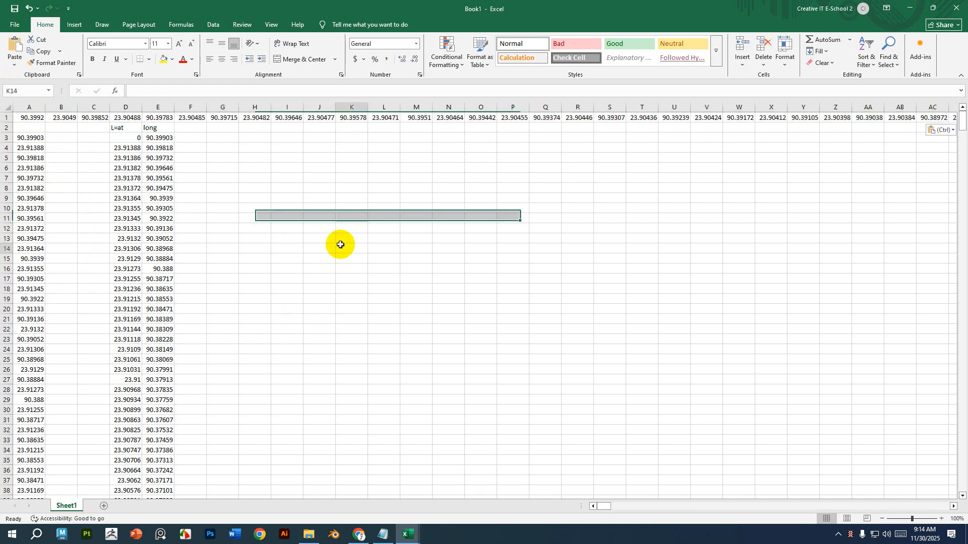
# Copy the whole first row and paste it transposed into column A starting at cell A3.
pyautogui.click(63, 117)
pyautogui.click(98, 121)
pyautogui.click(126, 117)
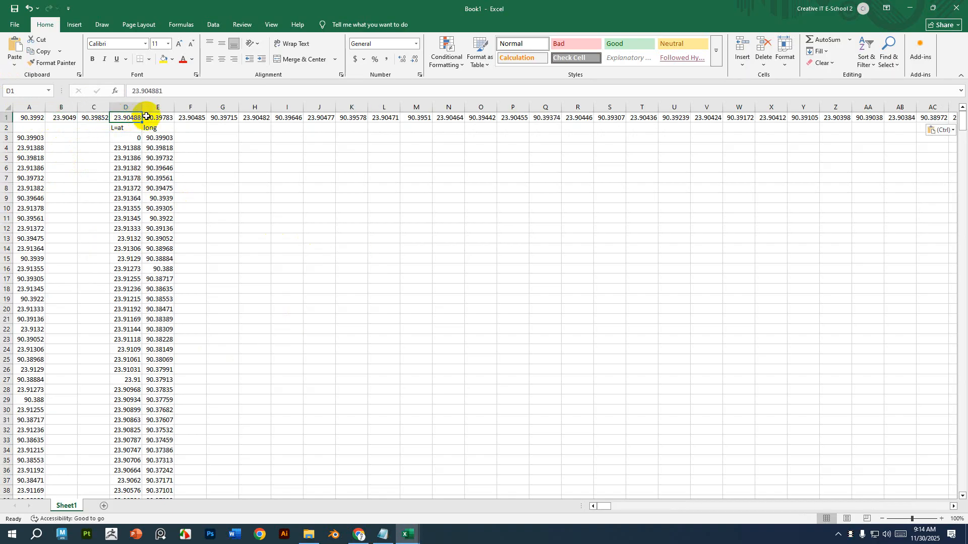
pyautogui.click(146, 117)
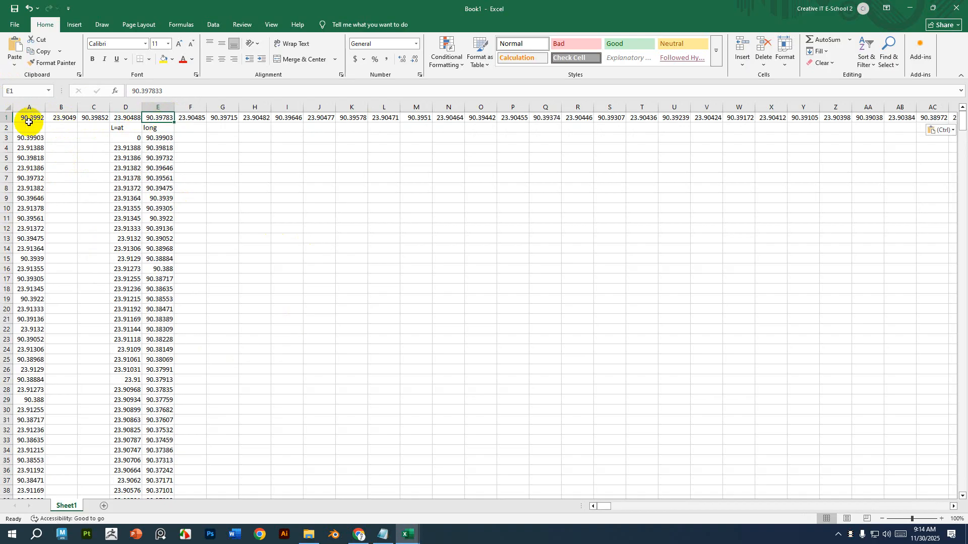
pyautogui.click(3, 117)
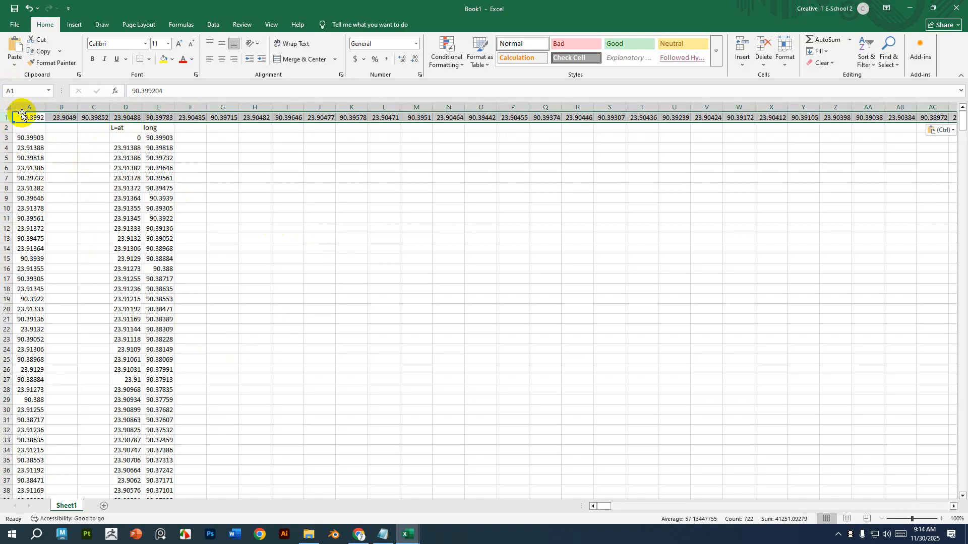
pyautogui.hotkey('ctrl', 'c')
pyautogui.click(32, 137)
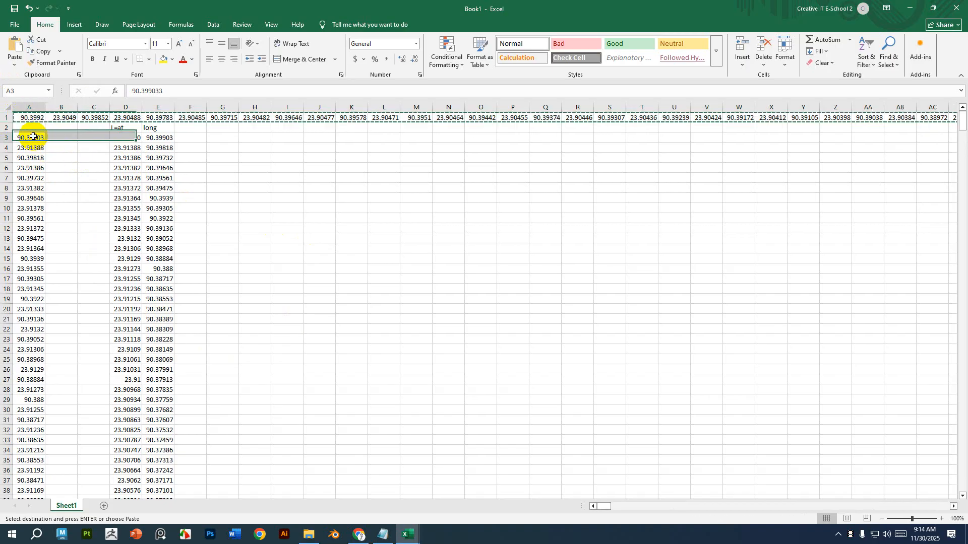
pyautogui.rightClick(33, 136)
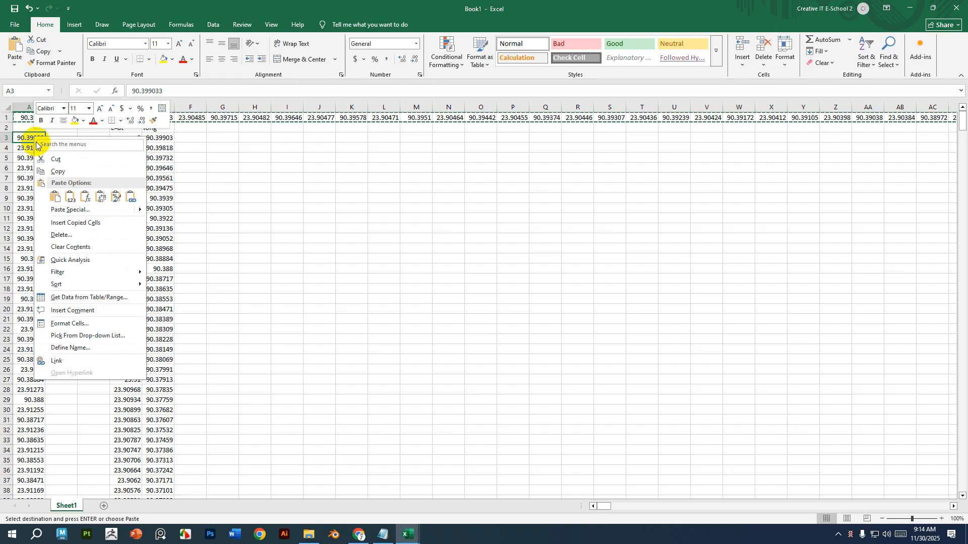
pyautogui.click(66, 211)
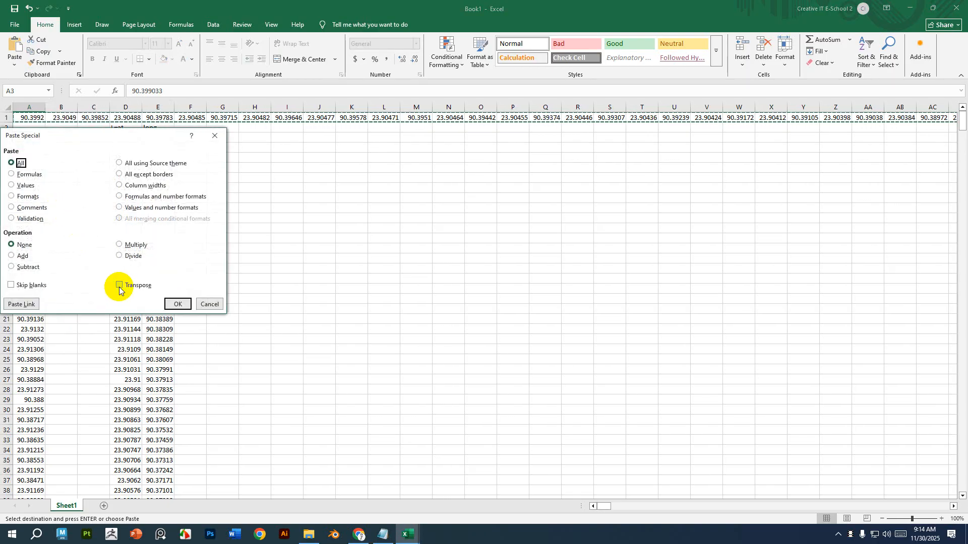
pyautogui.click(119, 285)
pyautogui.click(178, 304)
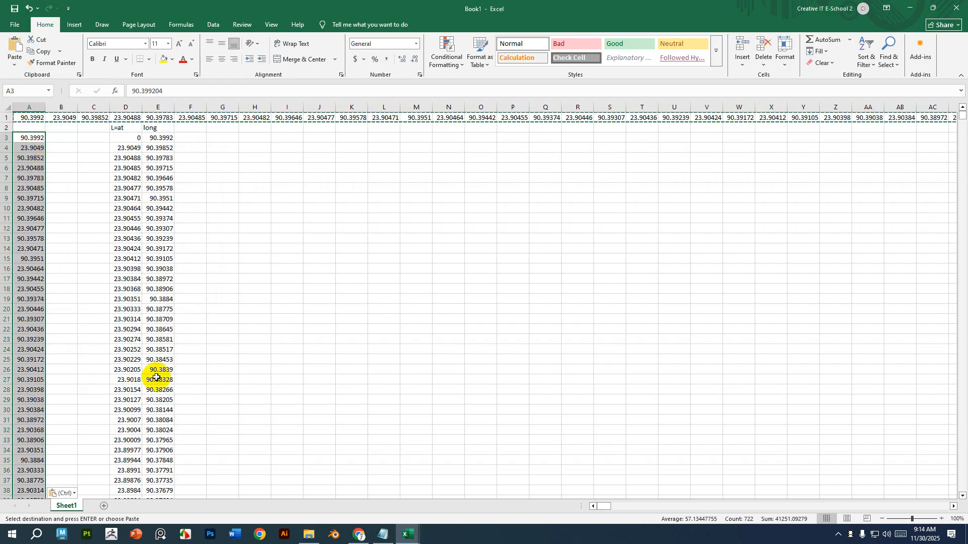
# Extend the Lat and long formula columns down to row 368 by filling from their last rows.
pyautogui.scroll(-20, 156, 378)
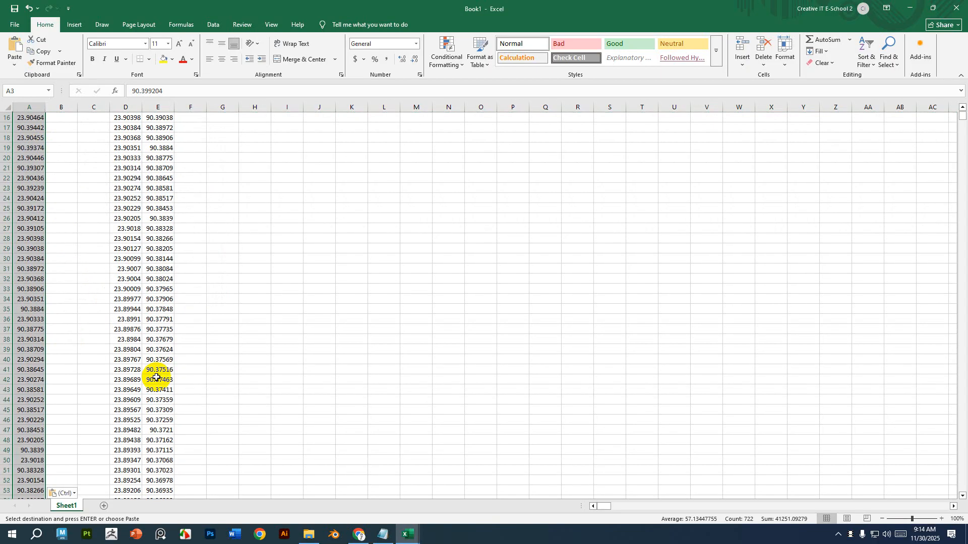
pyautogui.scroll(-20, 153, 378)
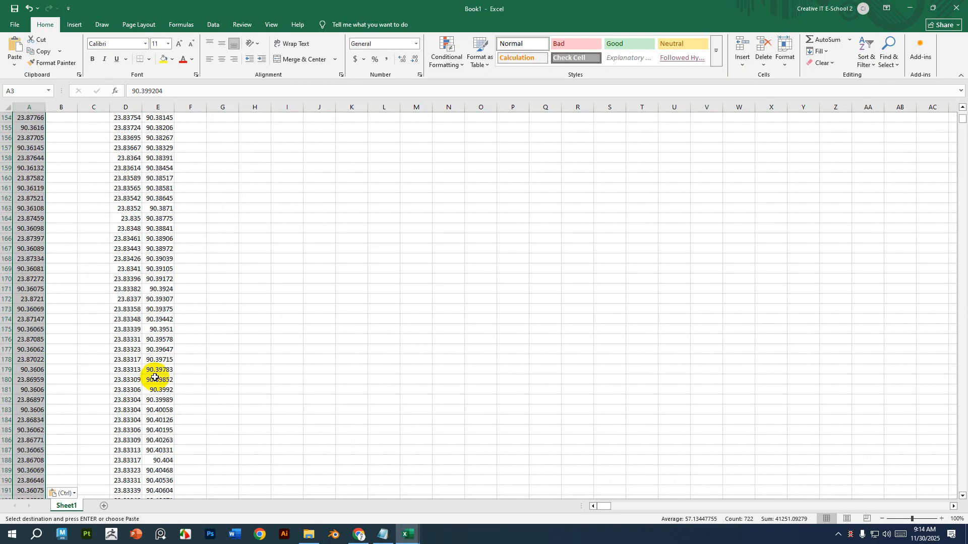
pyautogui.scroll(-14, 157, 376)
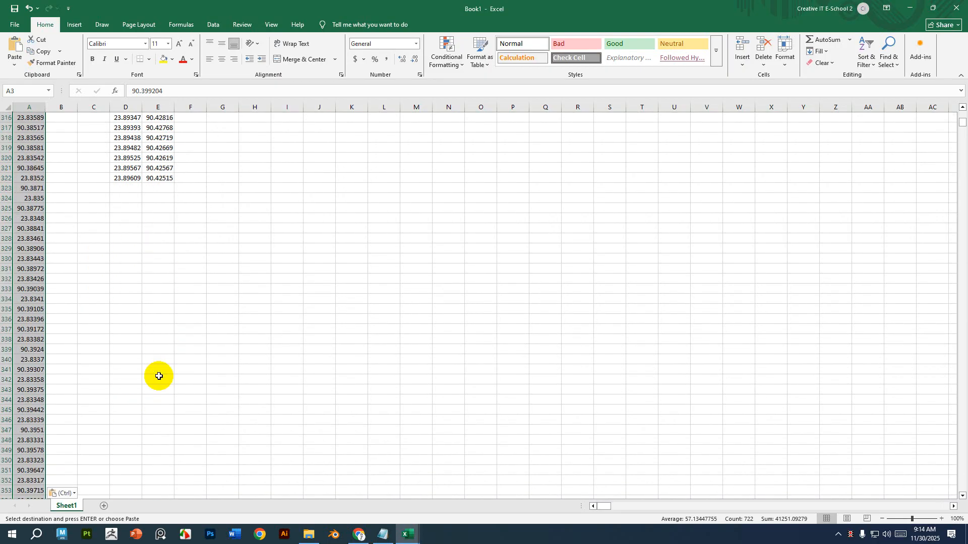
pyautogui.scroll(4, 158, 377)
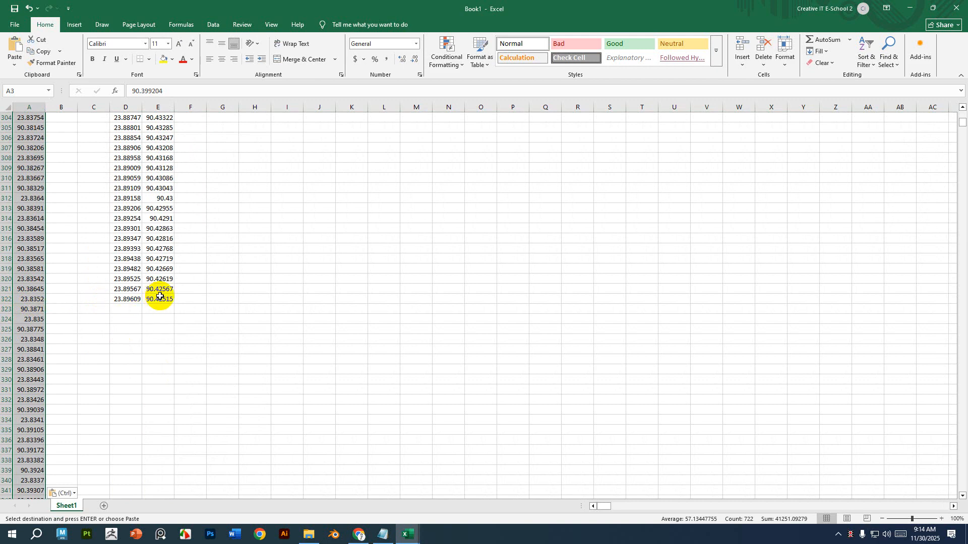
pyautogui.moveTo(171, 299); pyautogui.dragTo(151, 180)
pyautogui.moveTo(149, 115); pyautogui.dragTo(102, 231)
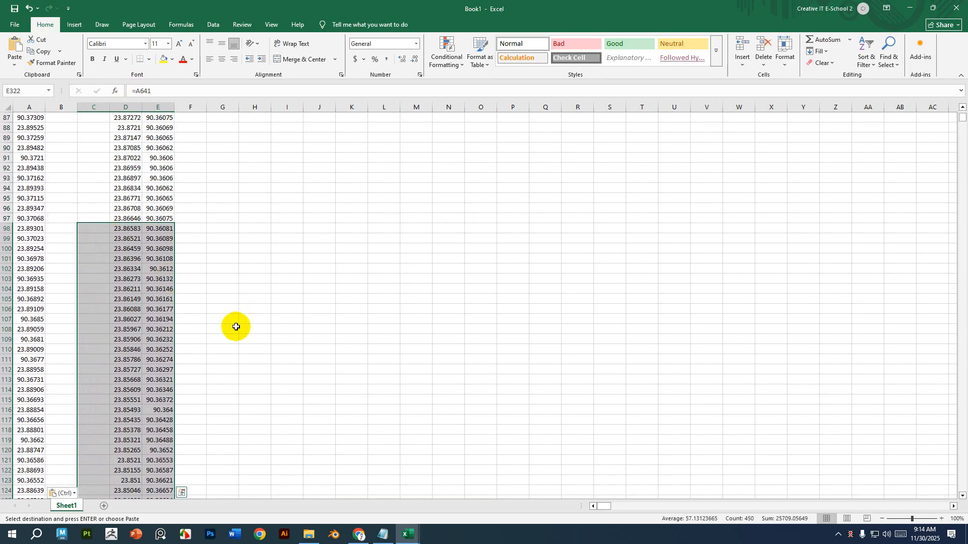
pyautogui.scroll(-20, 236, 327)
pyautogui.scroll(-20, 236, 327)
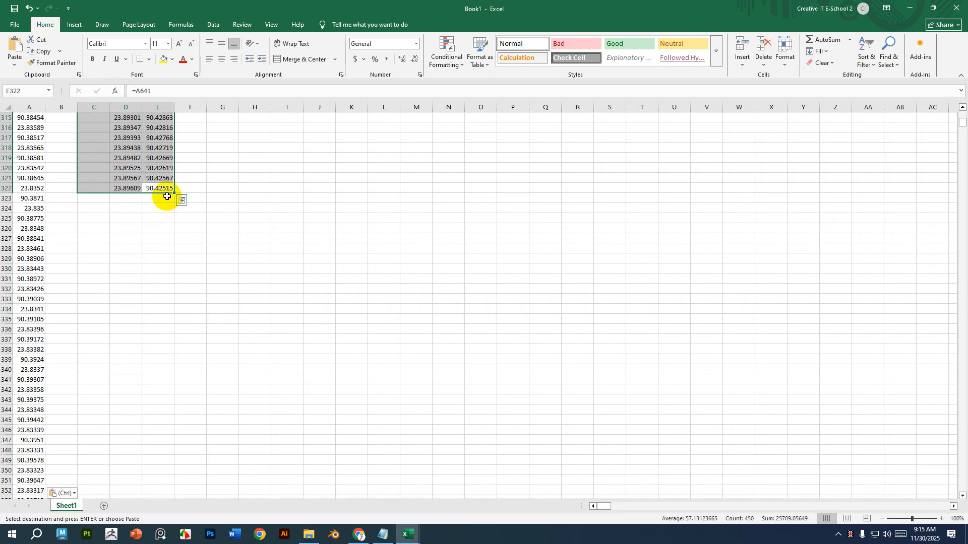
pyautogui.moveTo(174, 194); pyautogui.dragTo(194, 505)
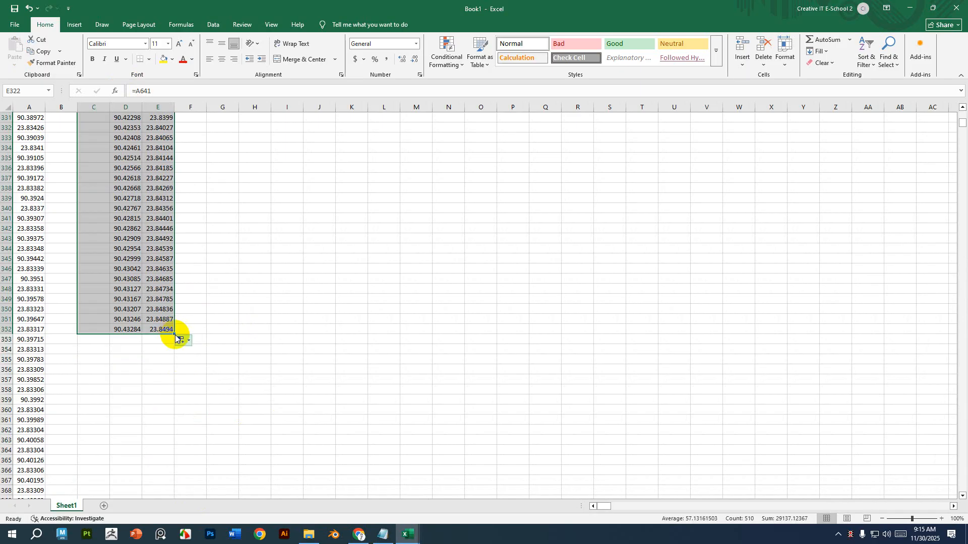
pyautogui.moveTo(175, 334); pyautogui.dragTo(292, 413)
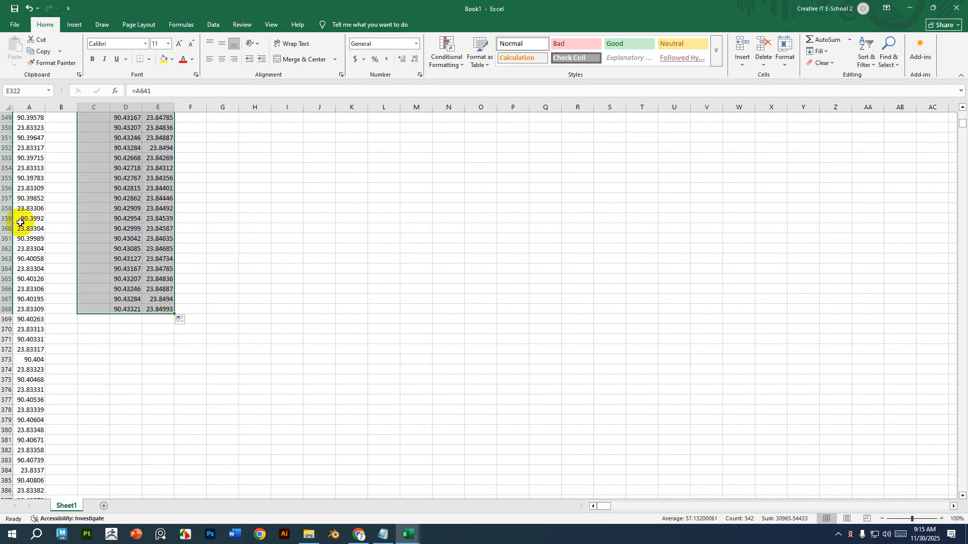
# Examine the Lat and long formula cells from the bottom rows back up to the top of the sheet.
pyautogui.scroll(8, 121, 272)
pyautogui.scroll(9, 121, 272)
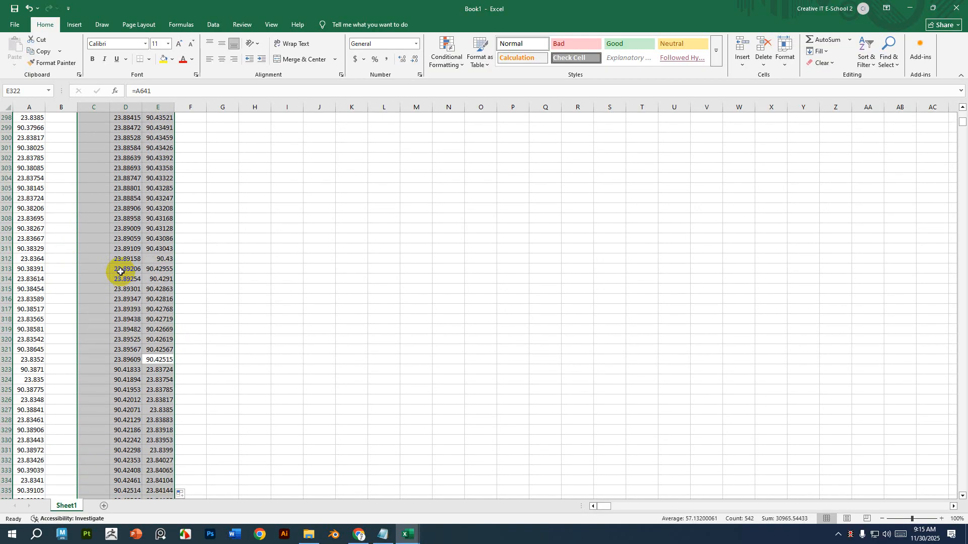
pyautogui.click(308, 387)
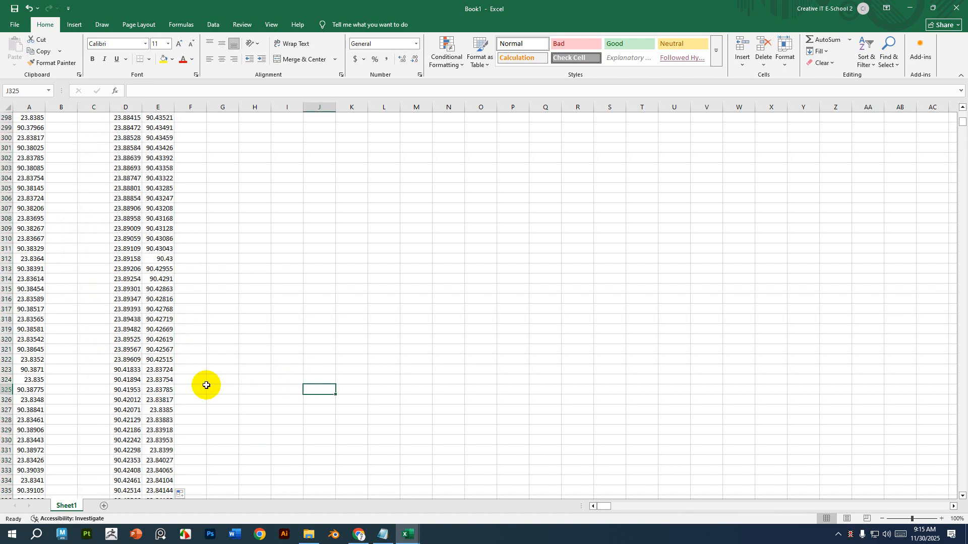
pyautogui.click(159, 361)
pyautogui.moveTo(121, 119); pyautogui.dragTo(146, 499)
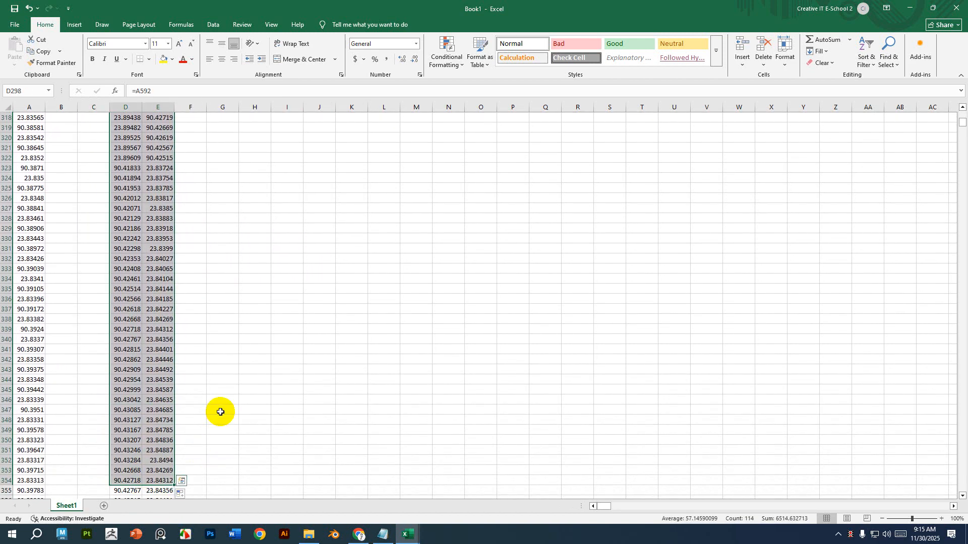
pyautogui.scroll(-3, 220, 412)
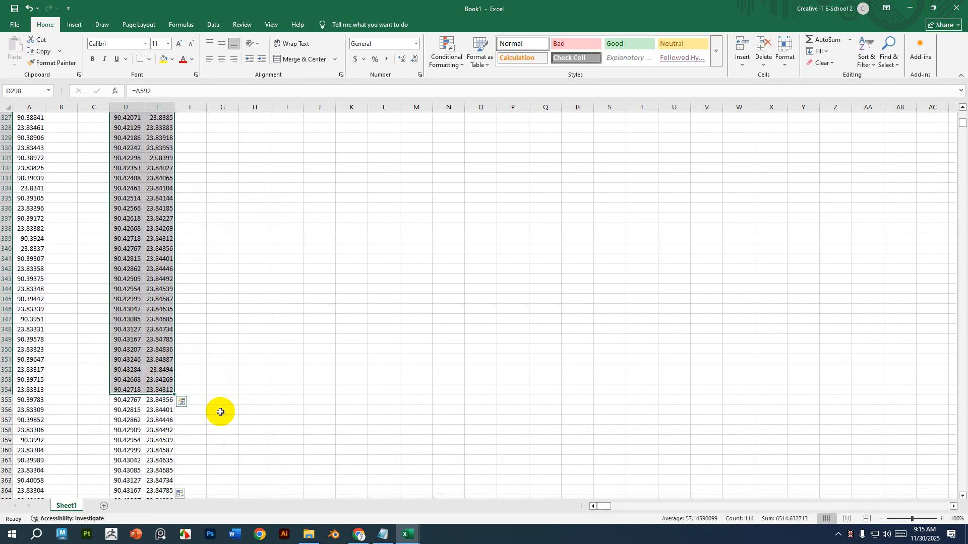
pyautogui.scroll(20, 221, 412)
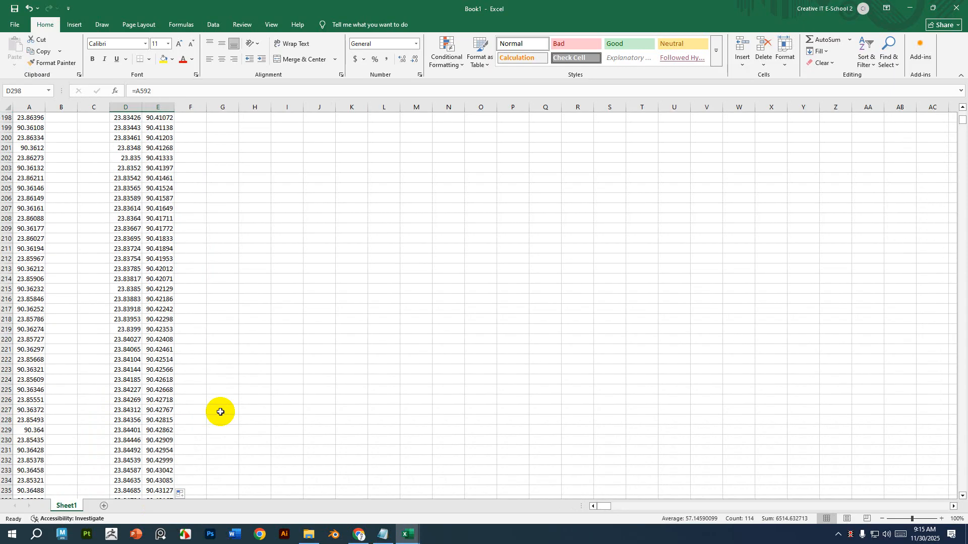
pyautogui.scroll(20, 220, 411)
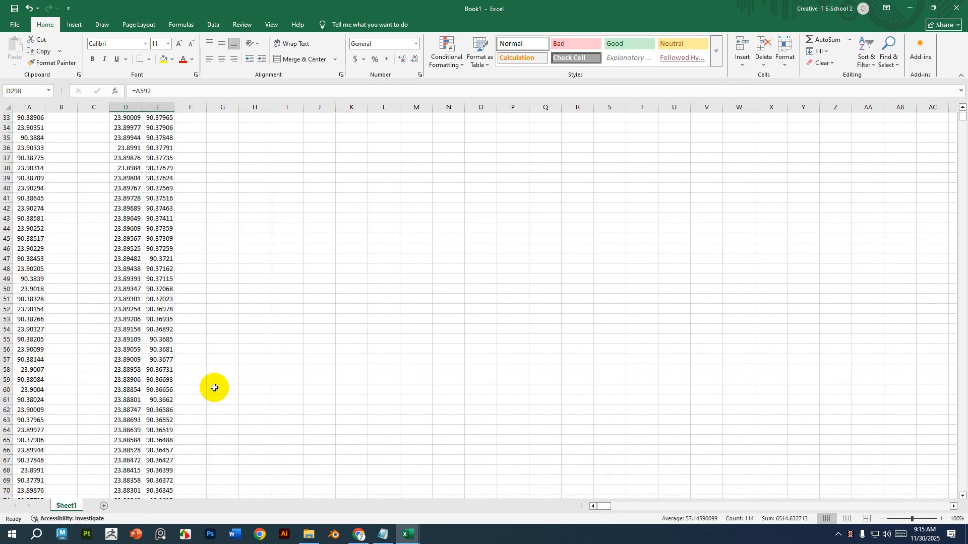
pyautogui.scroll(11, 214, 388)
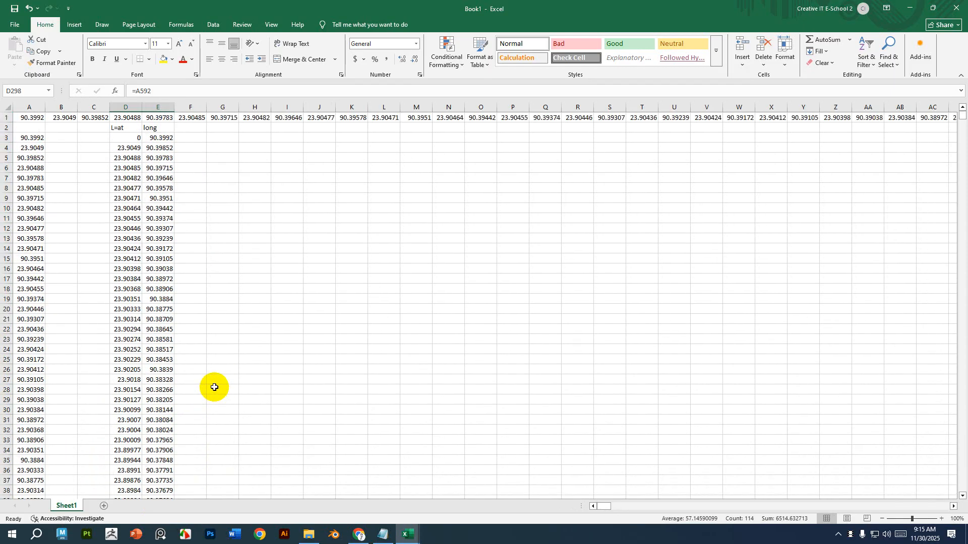
pyautogui.click(125, 140)
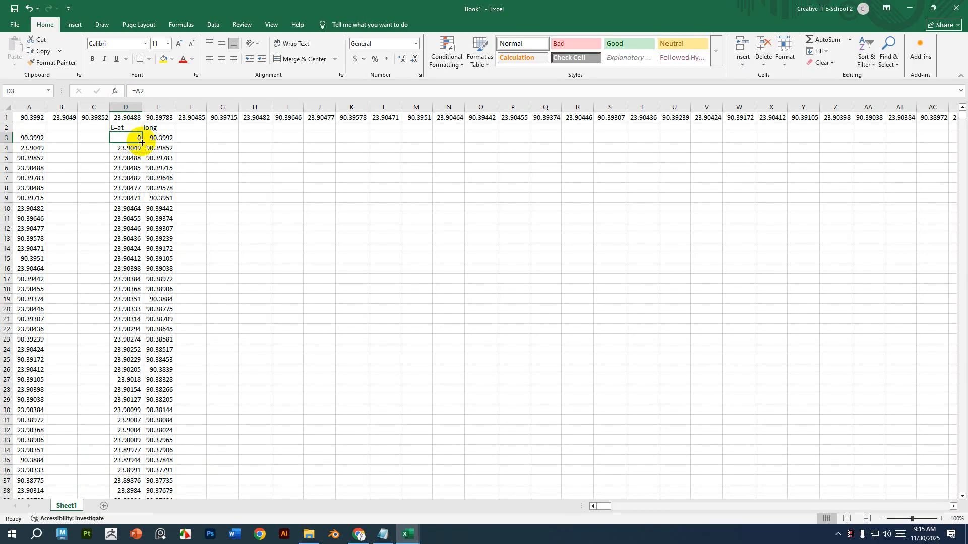
pyautogui.moveTo(141, 143); pyautogui.dragTo(129, 138)
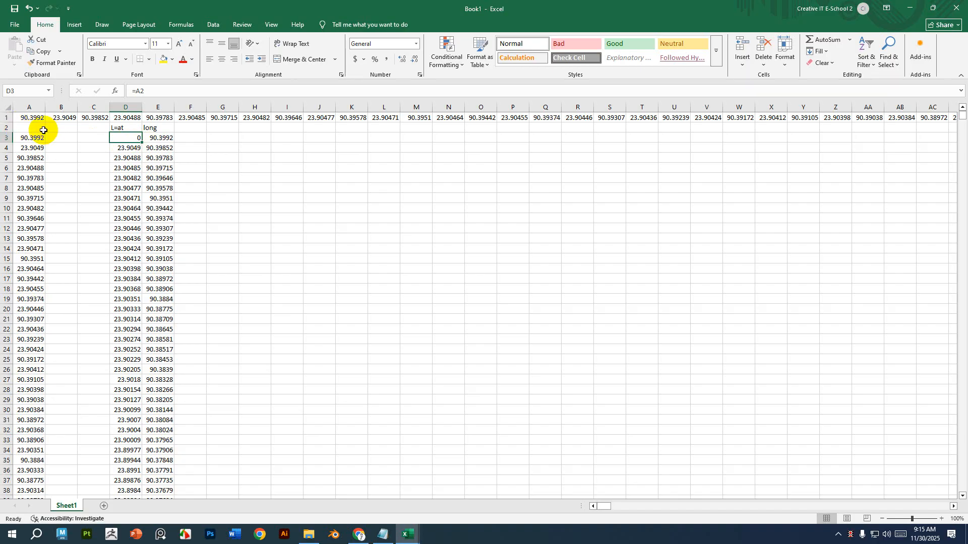
pyautogui.click(116, 128)
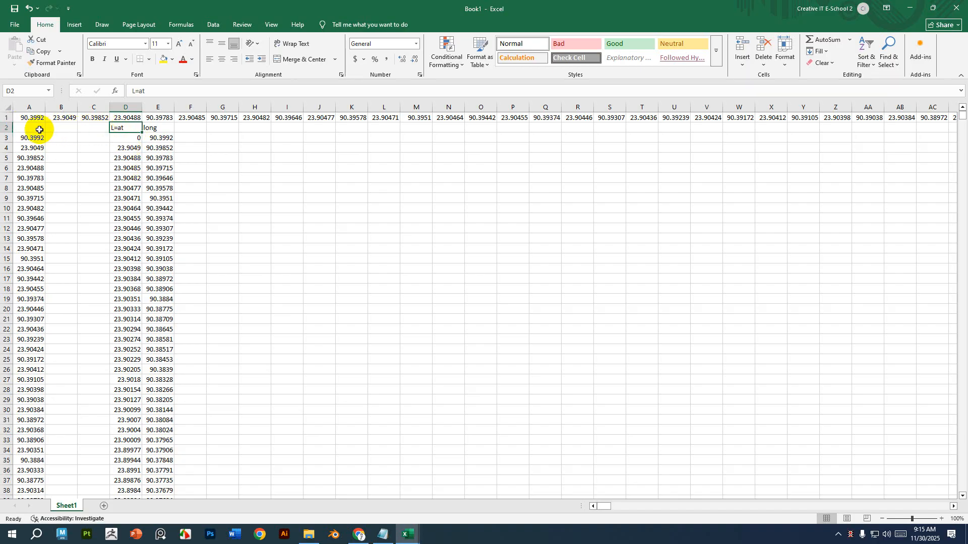
pyautogui.moveTo(40, 129)
pyautogui.mouseDown()
pyautogui.moveTo(186, 129)
pyautogui.moveTo(34, 127)
pyautogui.mouseUp()
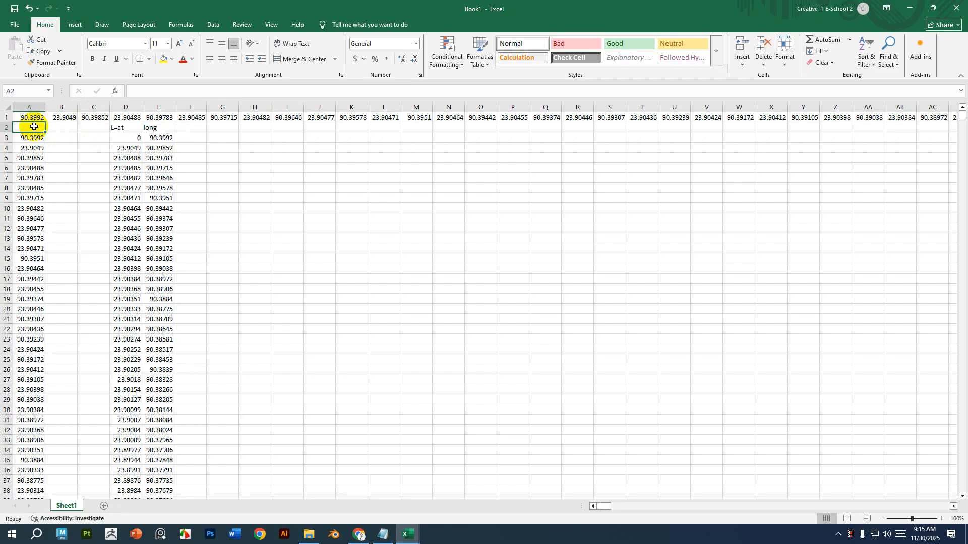
pyautogui.click(254, 208)
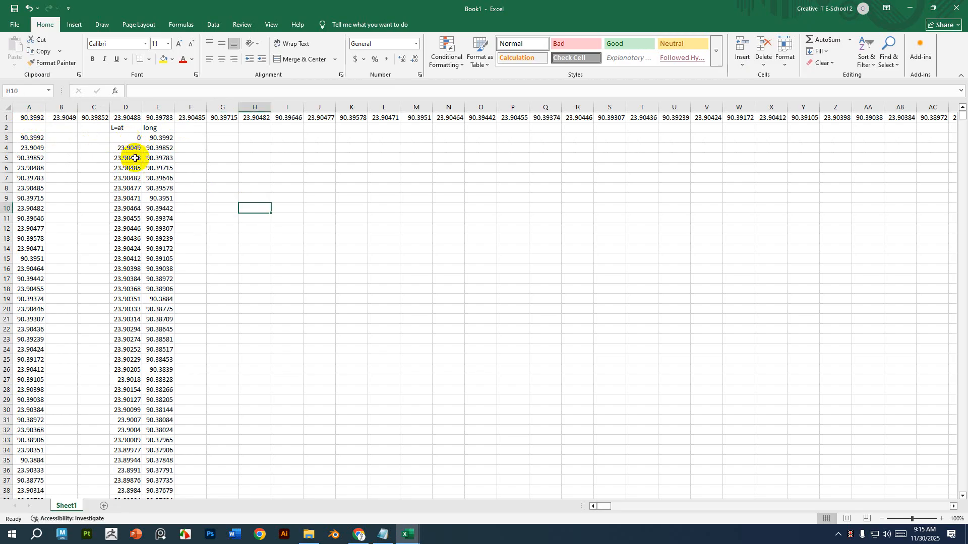
# Clear all values in the Lat and long columns below their headers.
pyautogui.moveTo(125, 137); pyautogui.dragTo(151, 486)
pyautogui.hotkey('ctrl', 'BackSpace')
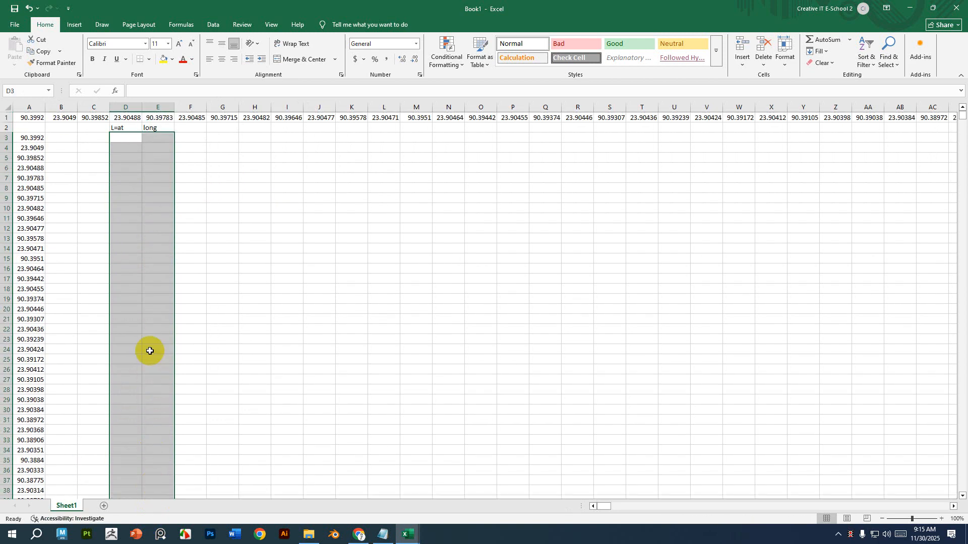
pyautogui.click(248, 155)
# Enter the cell references a1 and a2 in row 3 and a3 and a4 in row 4 under the Lat and long headers.
pyautogui.click(127, 136)
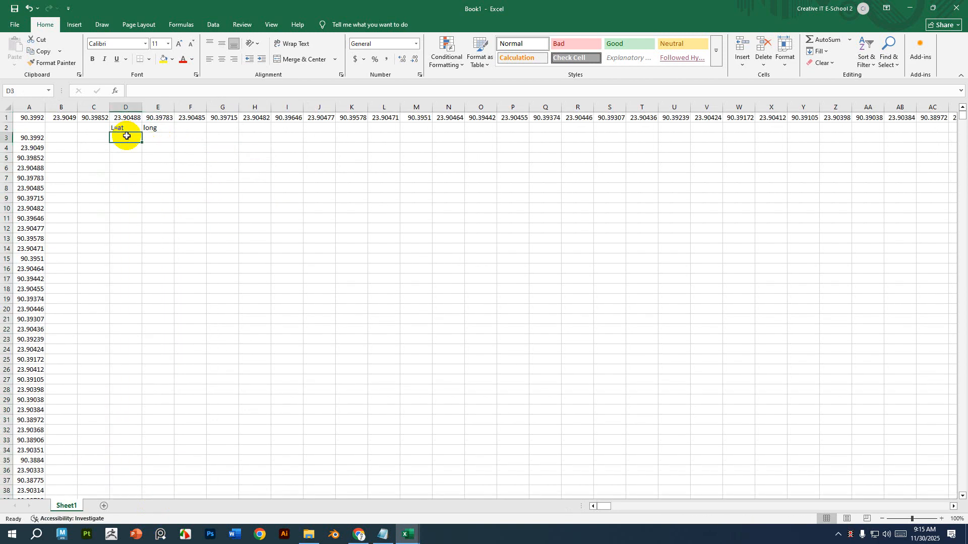
pyautogui.write('a1')
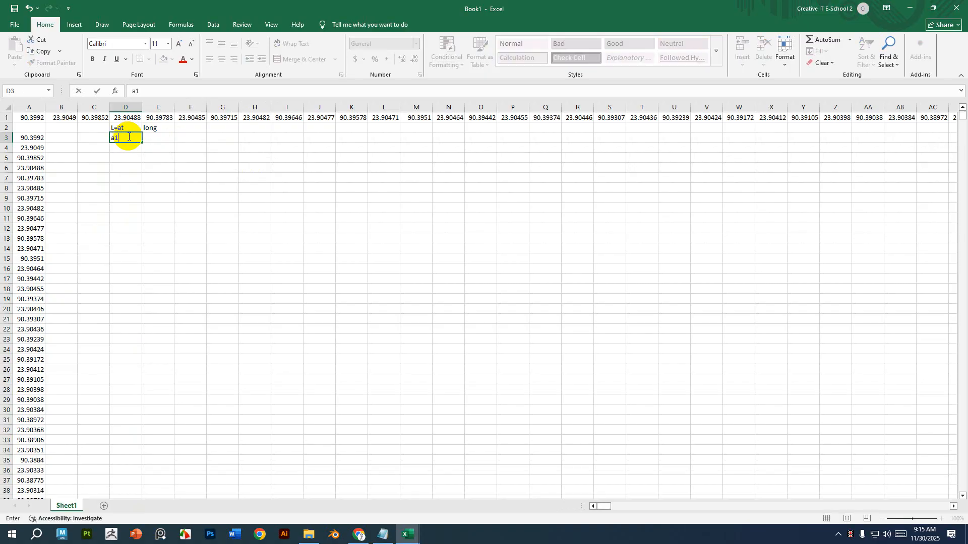
pyautogui.click(162, 136)
pyautogui.write('a2')
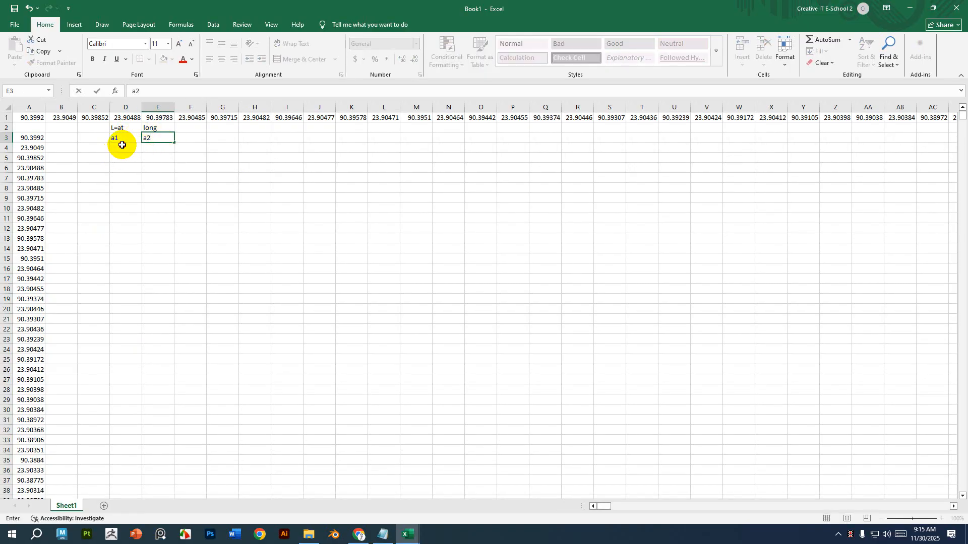
pyautogui.click(123, 147)
pyautogui.write('a3')
pyautogui.click(161, 148)
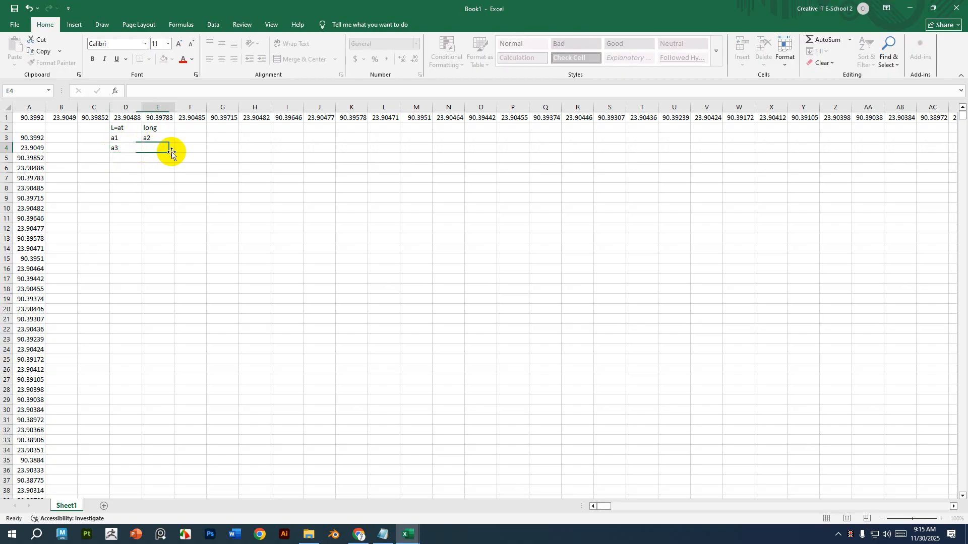
pyautogui.write('a4')
pyautogui.click(216, 165)
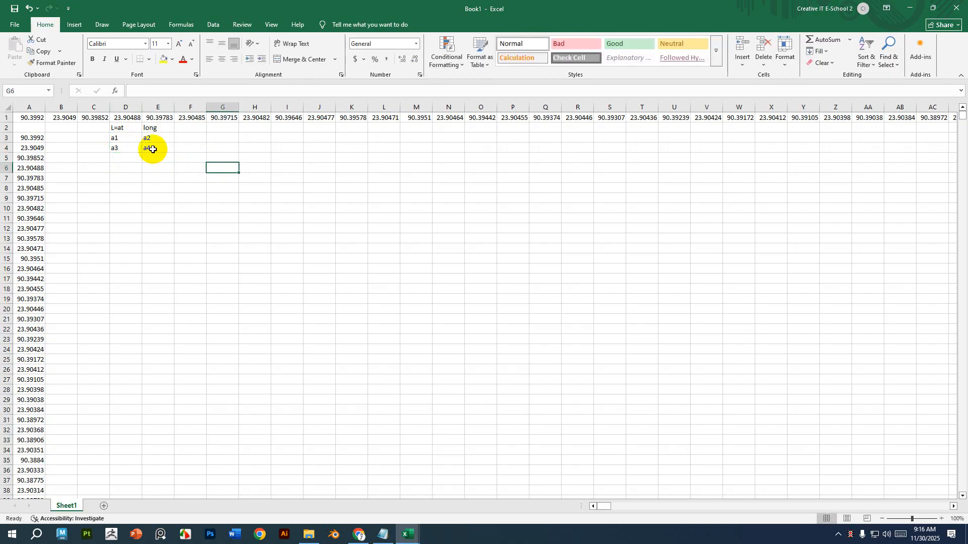
# Fill the a-reference pattern down the Lat and long columns to about row 993.
pyautogui.moveTo(123, 137); pyautogui.dragTo(140, 542)
pyautogui.moveTo(139, 541); pyautogui.dragTo(156, 447)
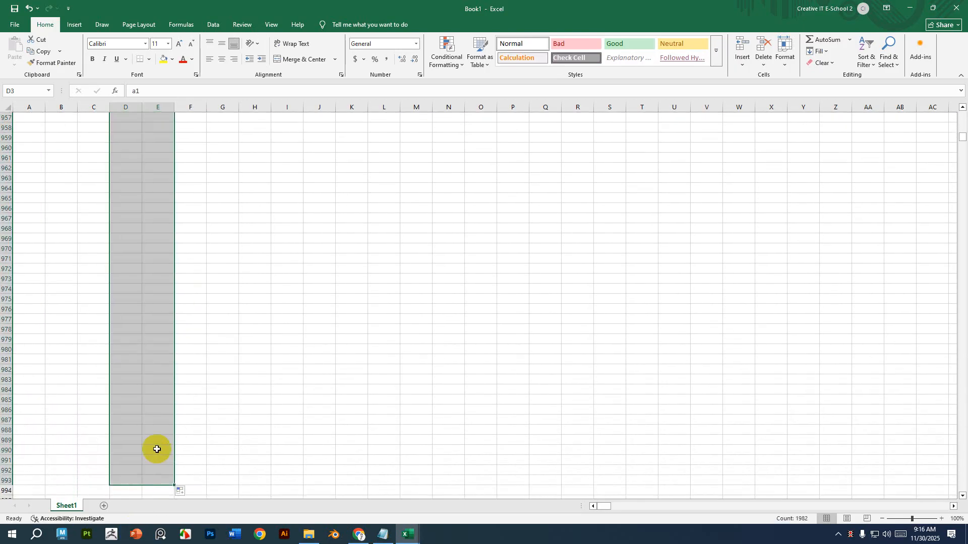
pyautogui.scroll(13, 205, 383)
pyautogui.scroll(20, 205, 359)
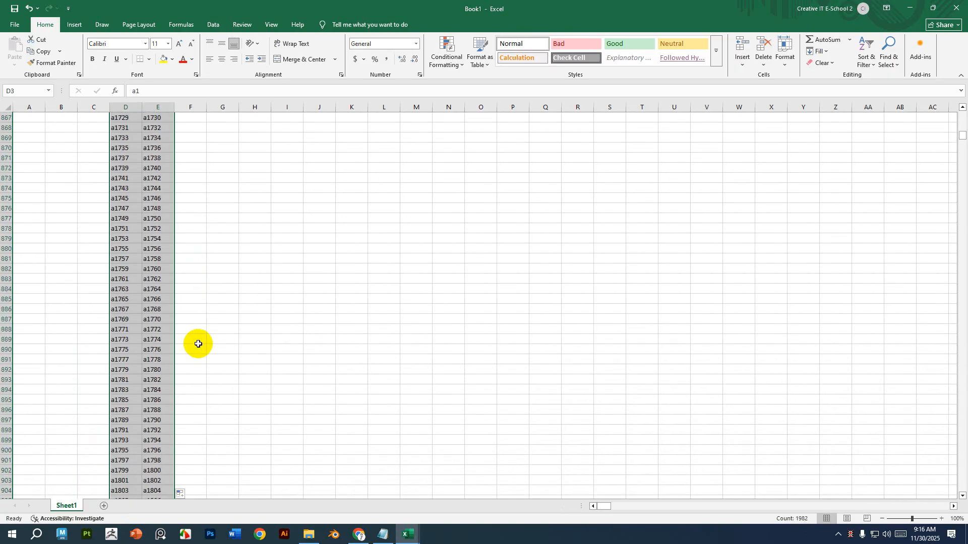
pyautogui.press('Home')
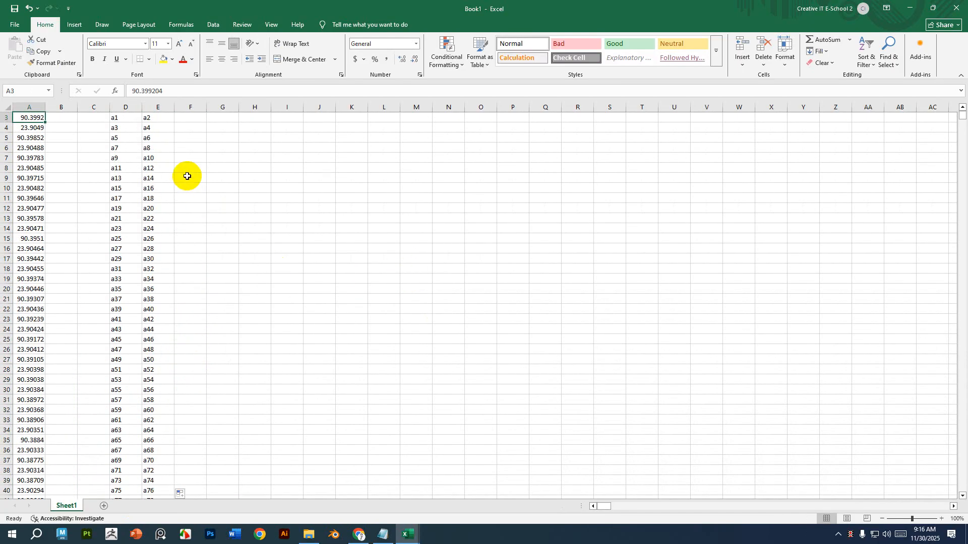
# Replace all "a" with "=a" so the Lat and long cells become formulas referencing column A.
pyautogui.rightClick(121, 118)
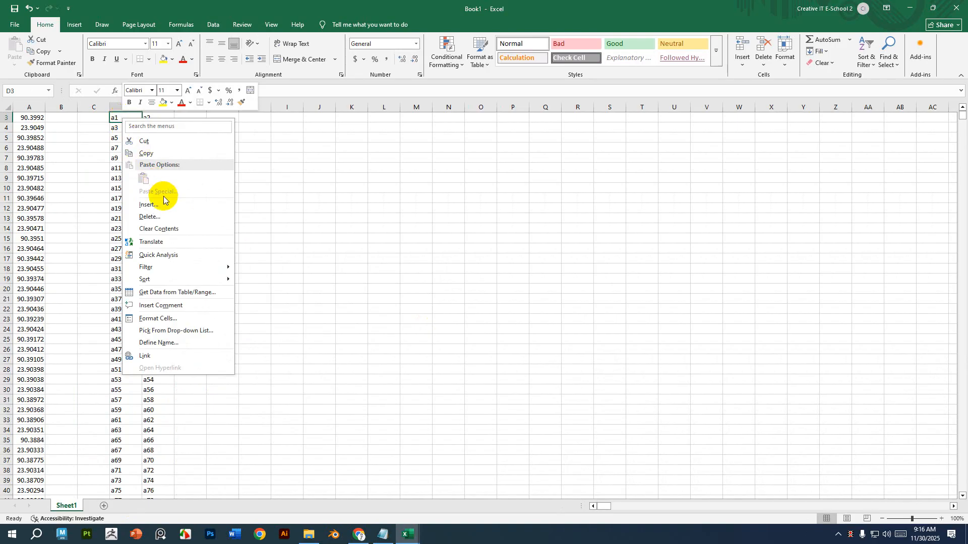
pyautogui.click(173, 153)
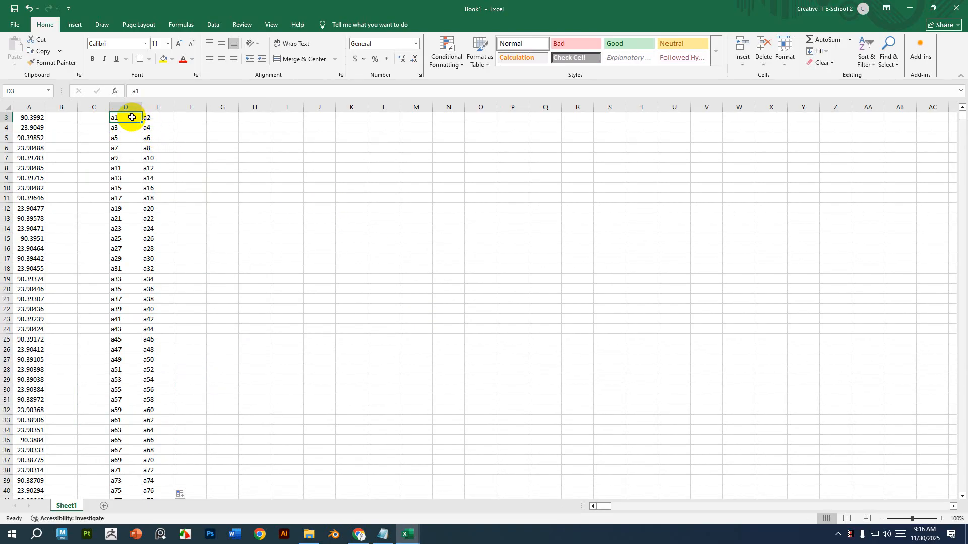
pyautogui.hotkey('ctrl', 'f')
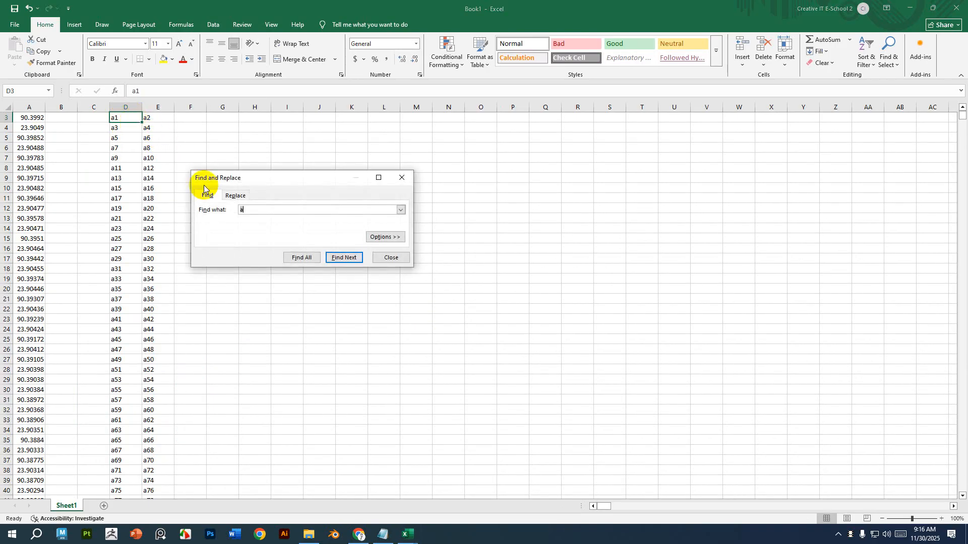
pyautogui.click(232, 194)
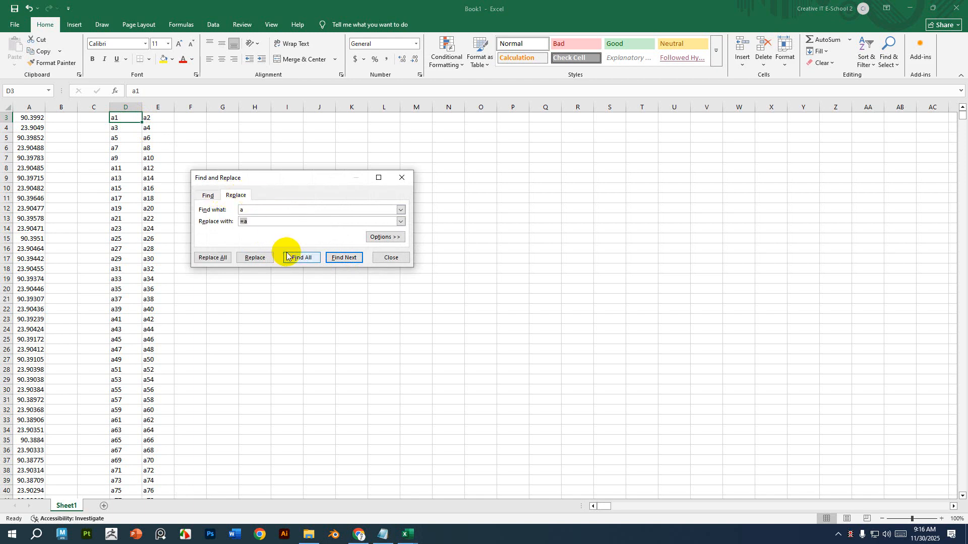
pyautogui.click(214, 258)
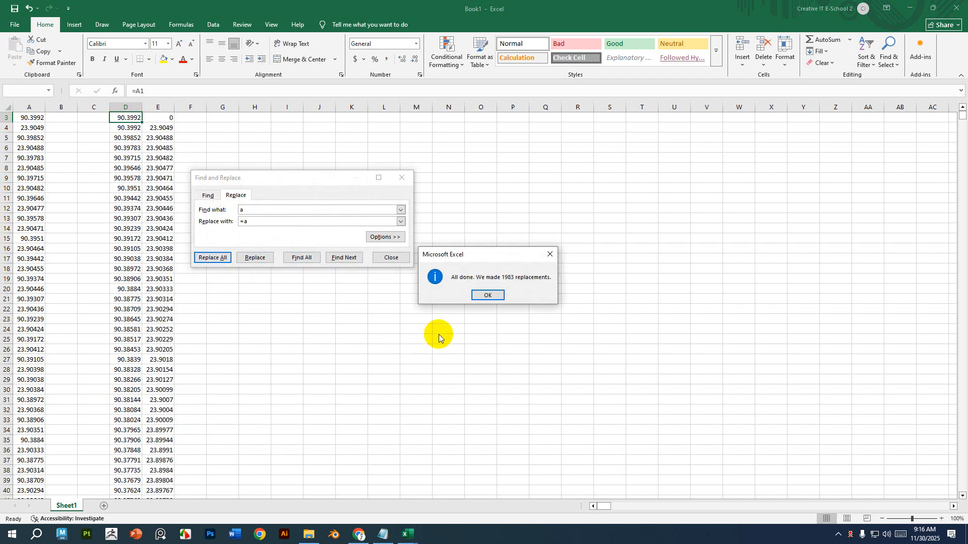
pyautogui.click(483, 296)
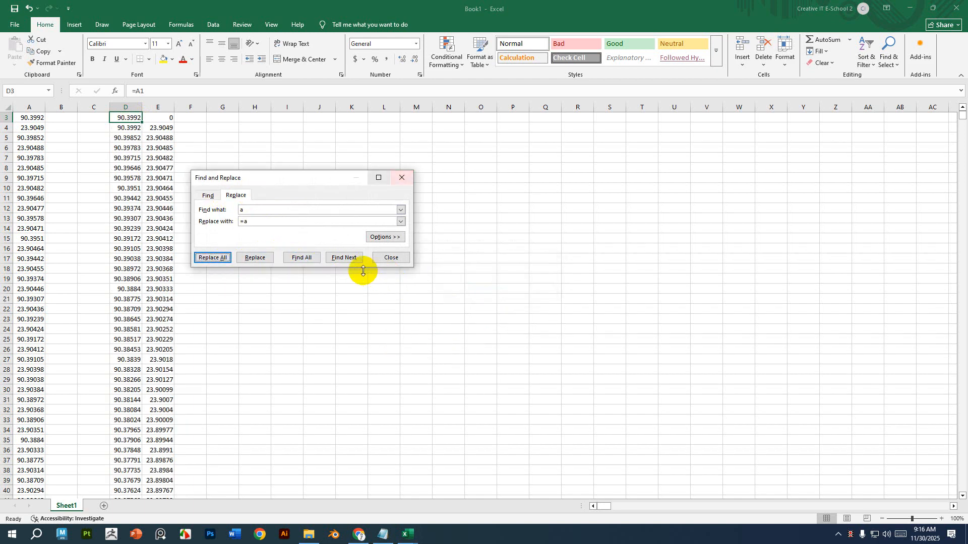
pyautogui.click(390, 257)
# Copy the Lat and long results from row 4 down to row 364.
pyautogui.scroll(-20, 234, 366)
pyautogui.scroll(-20, 234, 366)
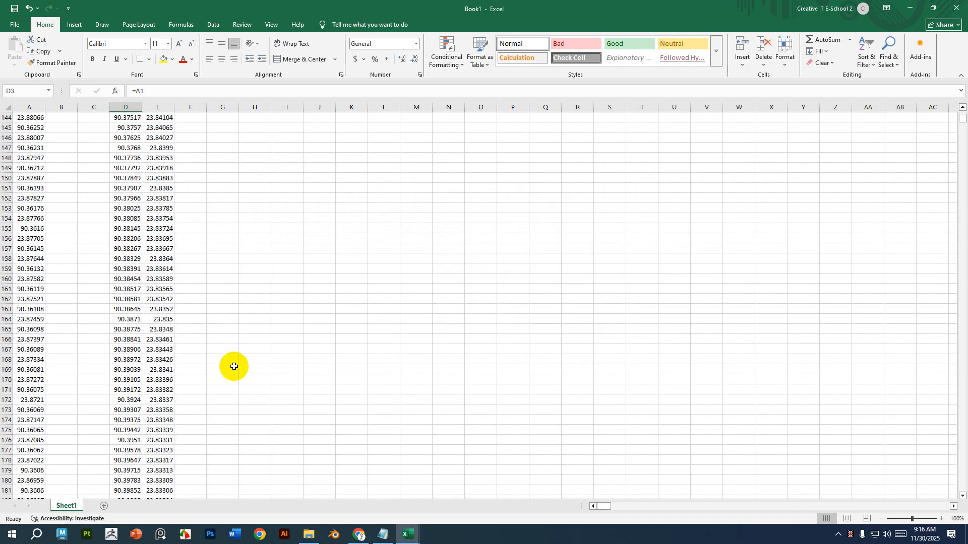
pyautogui.scroll(-20, 233, 366)
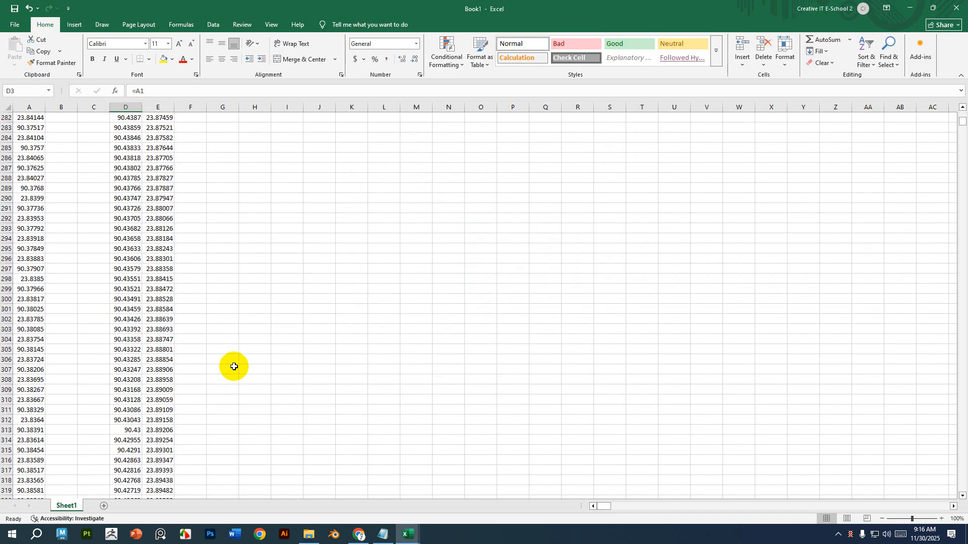
pyautogui.scroll(-13, 234, 367)
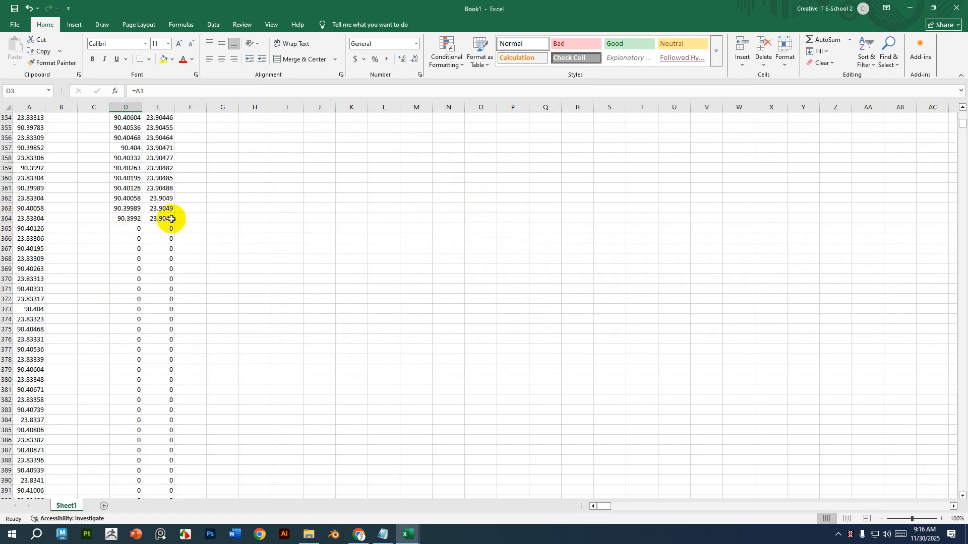
pyautogui.moveTo(171, 217); pyautogui.dragTo(119, 144)
pyautogui.hotkey('ctrl', 'c')
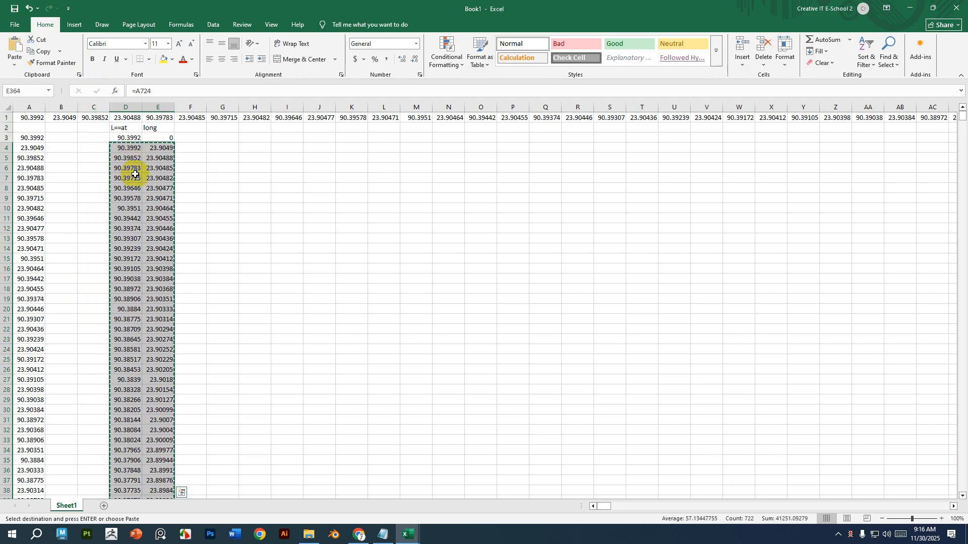
# In the circle 1.csv workbook, paste the copied coordinates as values into columns A and B starting at row 200.
pyautogui.click(408, 536)
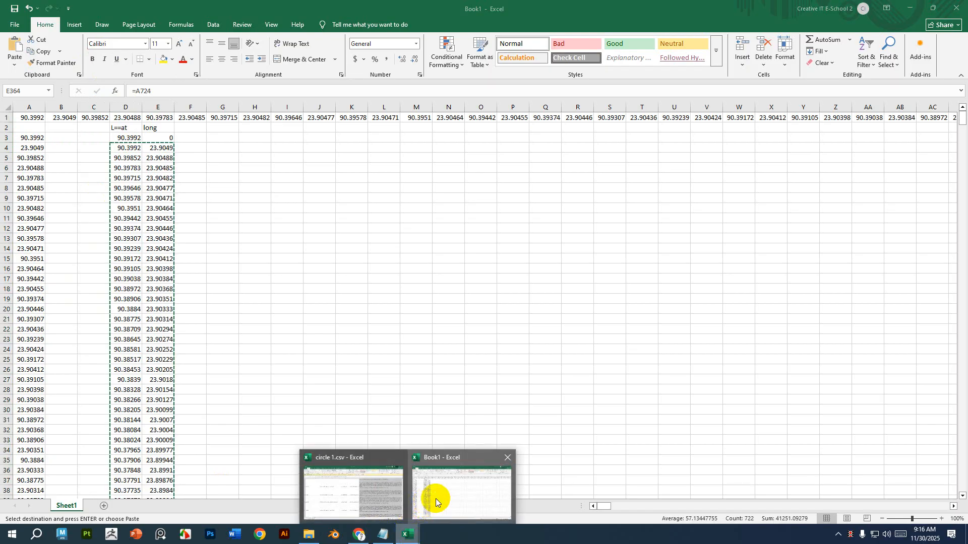
pyautogui.click(361, 498)
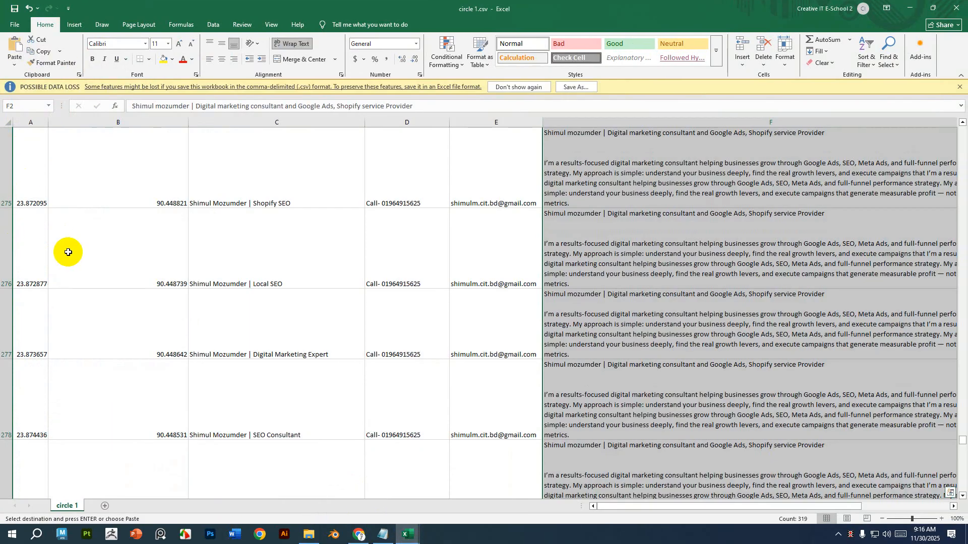
pyautogui.scroll(7, 533, 430)
pyautogui.scroll(6, 41, 302)
pyautogui.scroll(12, 40, 303)
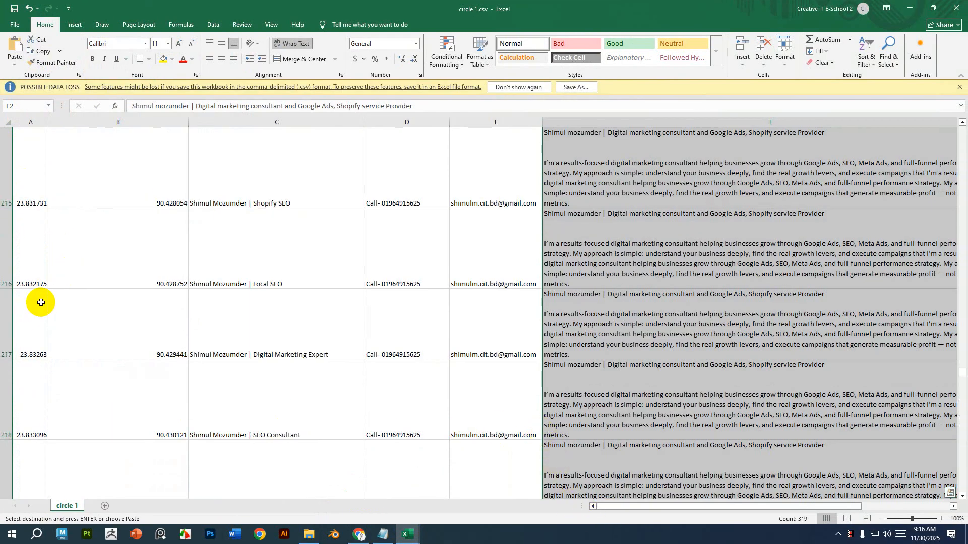
pyautogui.rightClick(26, 153)
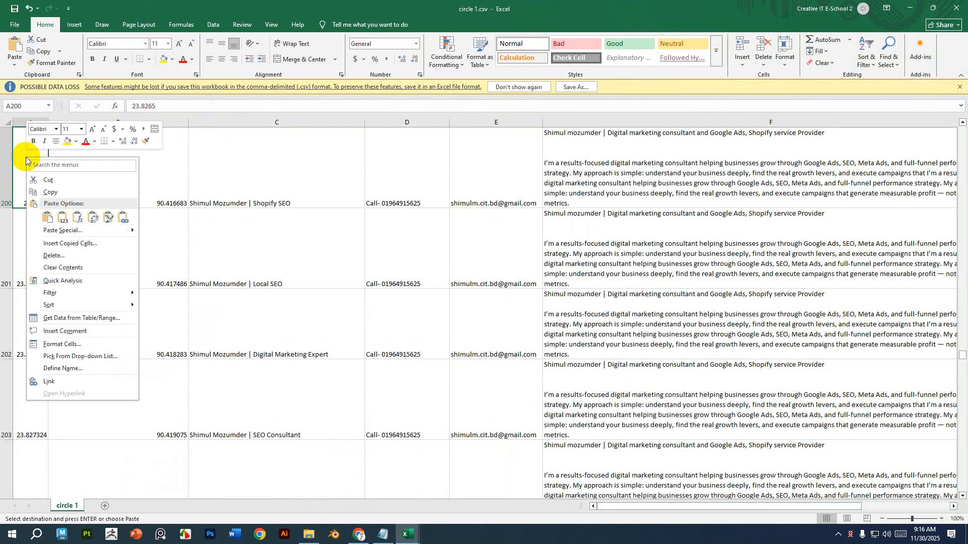
pyautogui.click(62, 218)
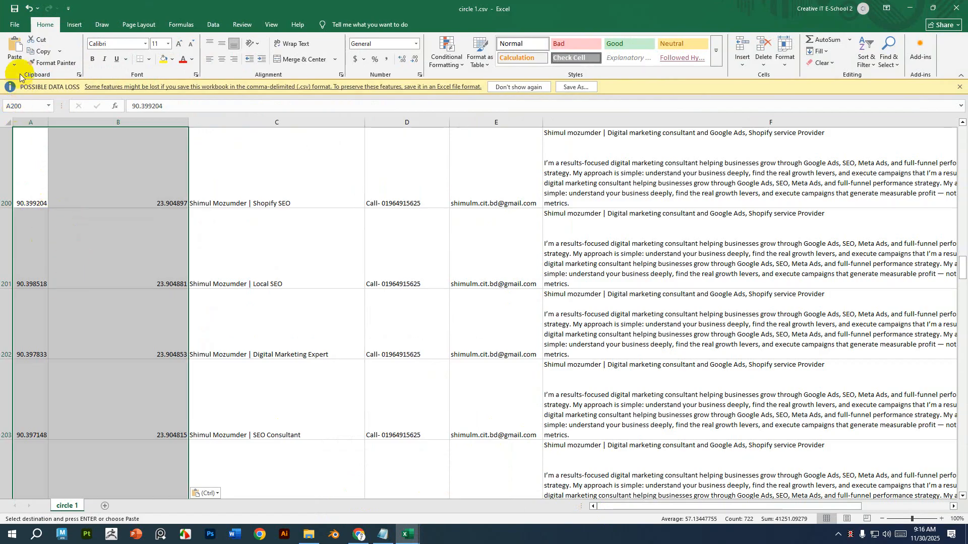
# Save the CSV workbook under the name circle 2.csv.
pyautogui.click(14, 21)
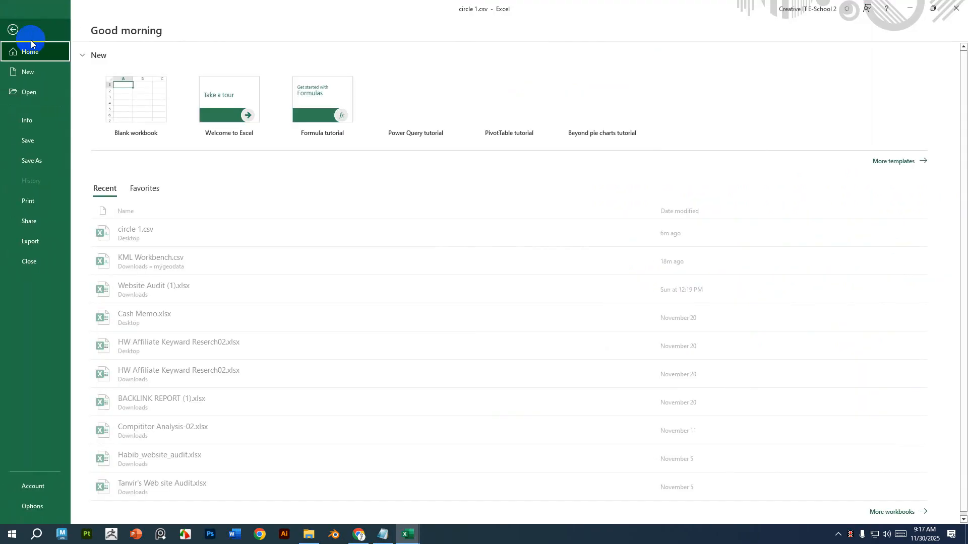
pyautogui.click(37, 165)
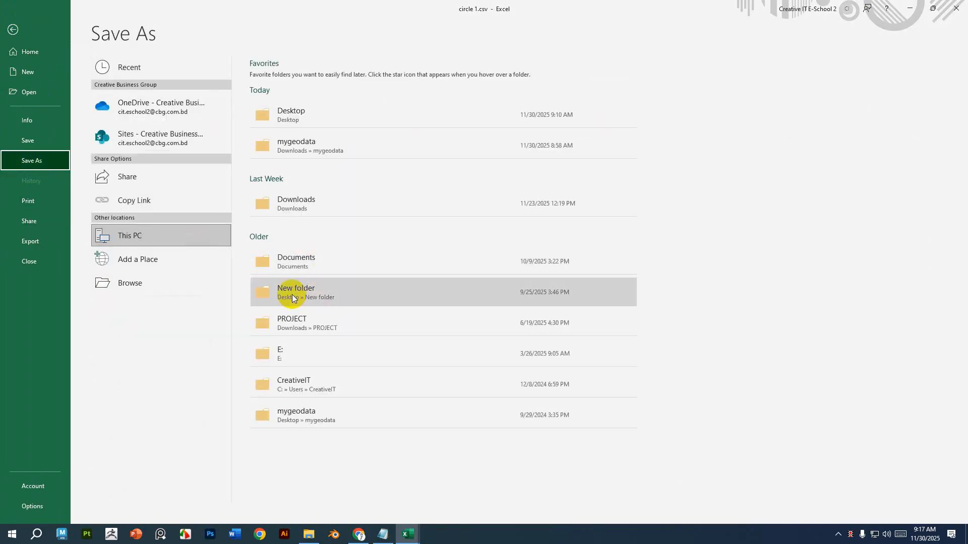
pyautogui.click(129, 284)
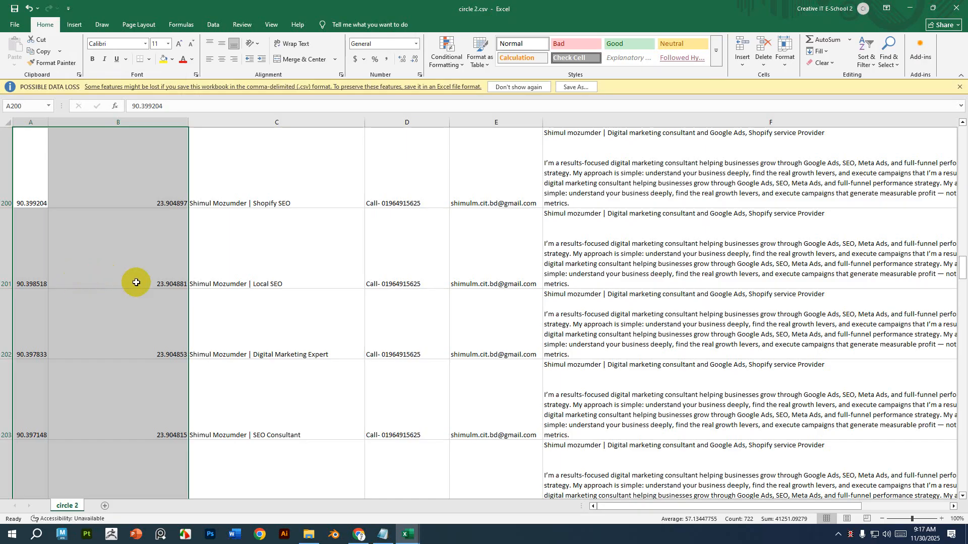
# In the Untitled map in My Maps, add a new layer and import the circle 2.csv file into it.
pyautogui.click(917, 4)
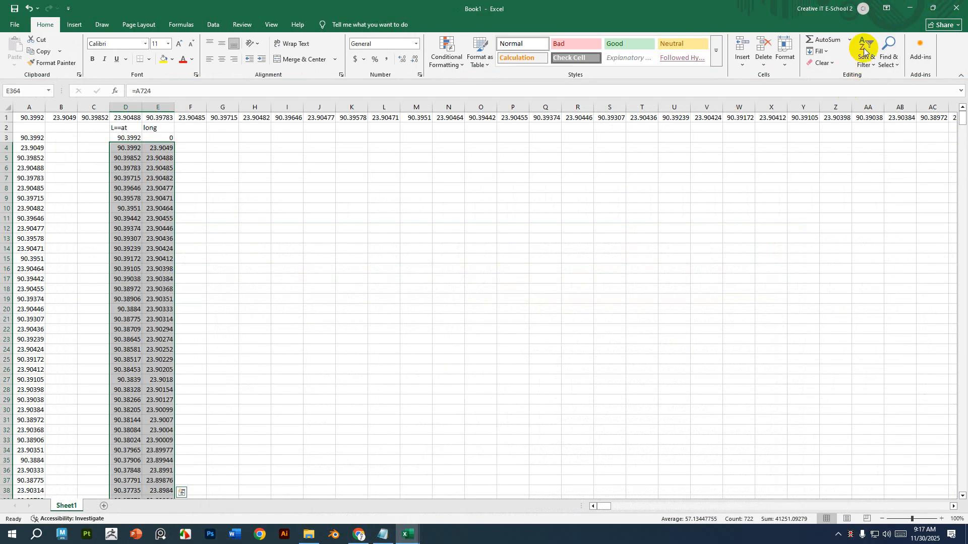
pyautogui.click(910, 7)
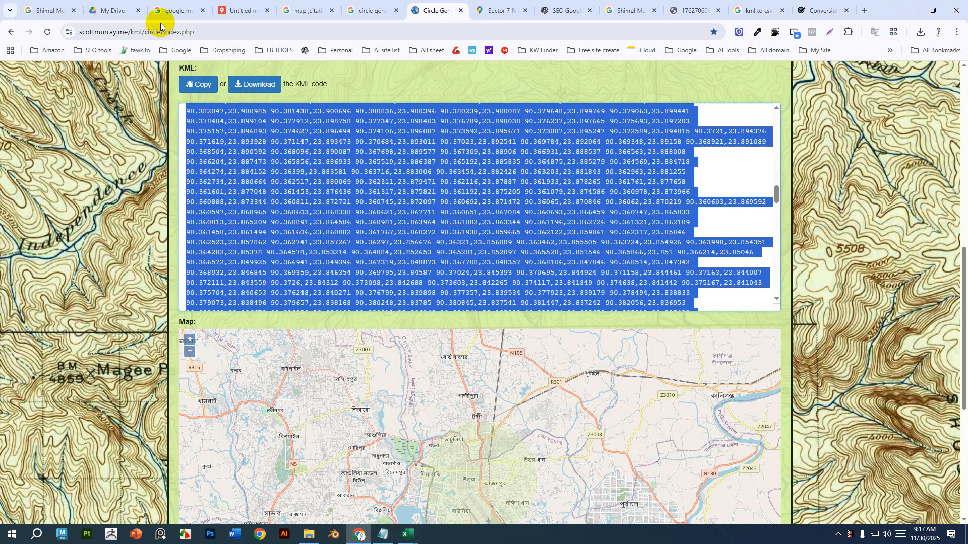
pyautogui.click(241, 9)
pyautogui.click(49, 132)
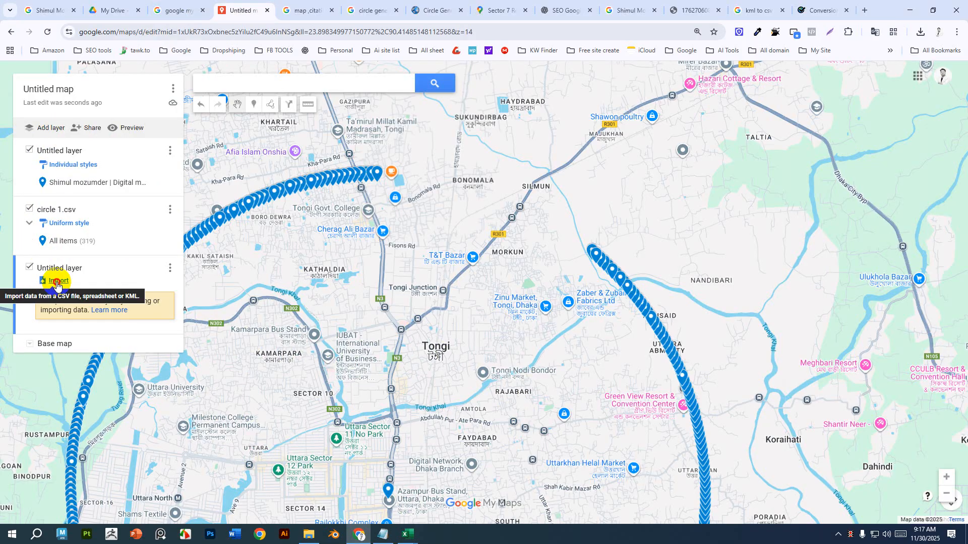
pyautogui.click(59, 283)
pyautogui.click(482, 367)
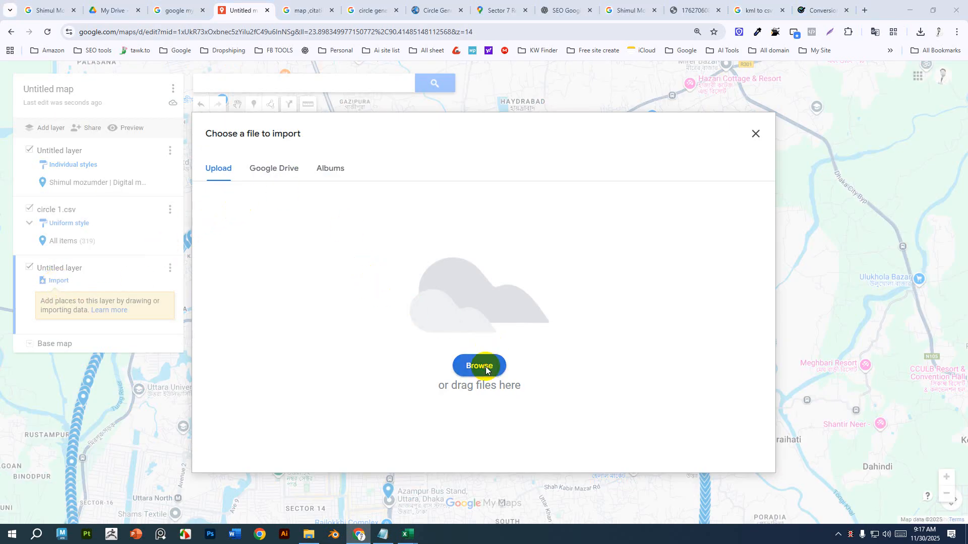
pyautogui.click(642, 147)
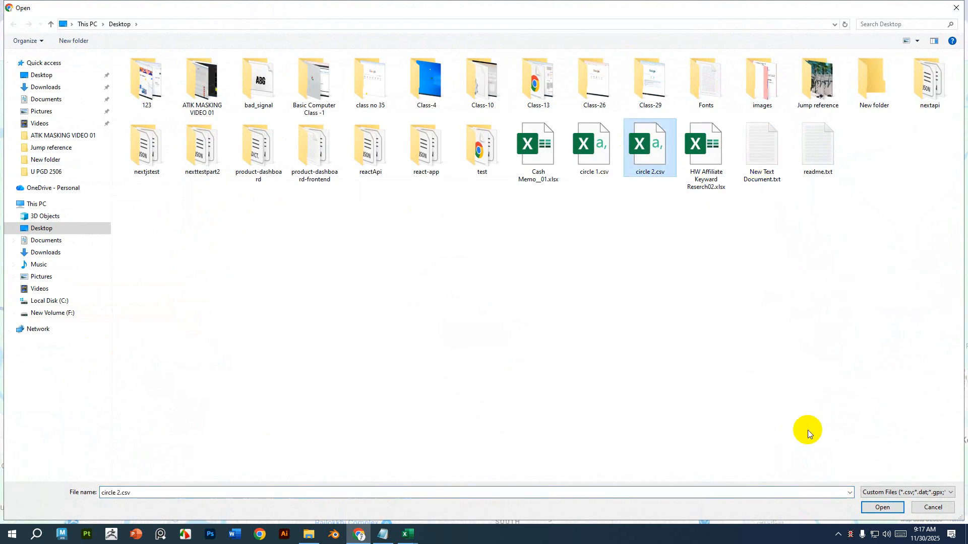
pyautogui.click(868, 510)
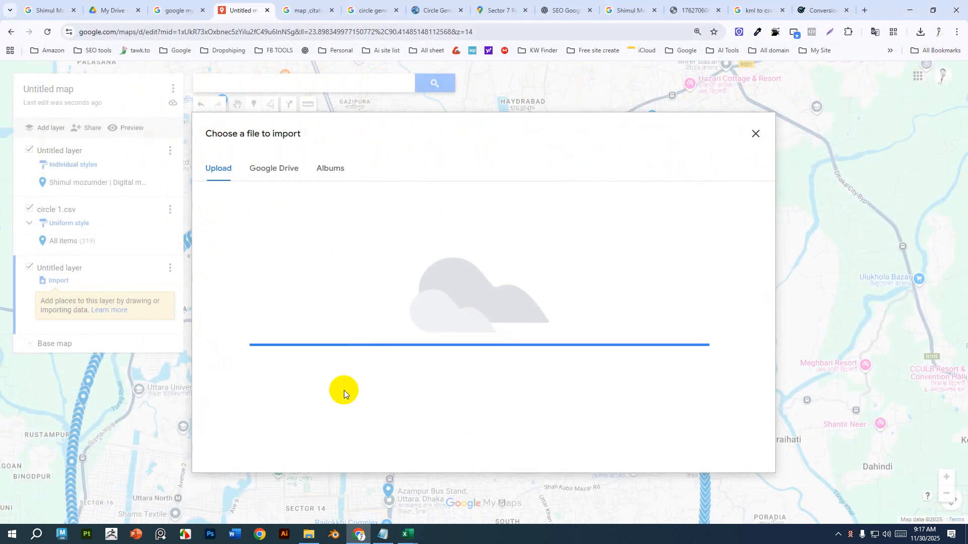
# Try to import circle 2.csv with X as latitude and Y as longitude, all columns included and Name as marker title.
pyautogui.click(377, 276)
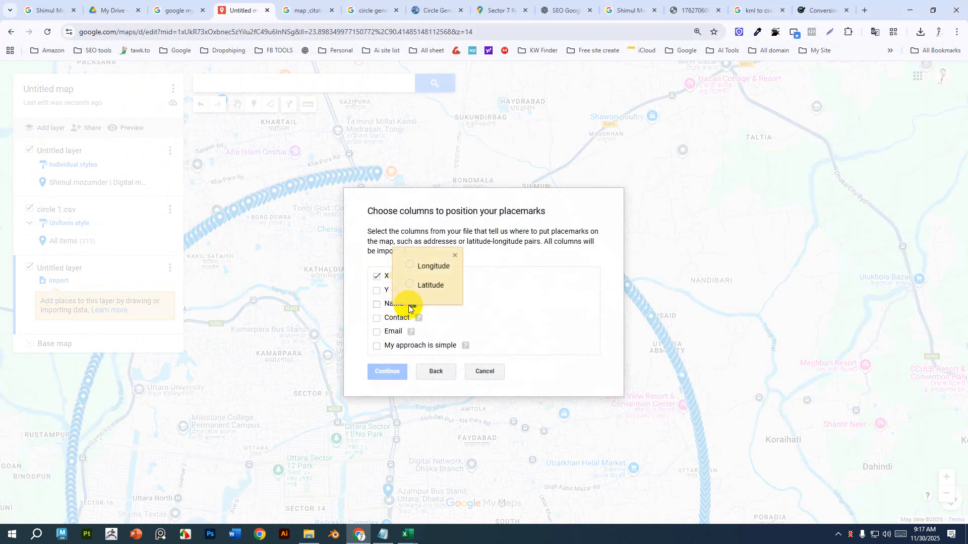
pyautogui.click(427, 287)
pyautogui.click(377, 291)
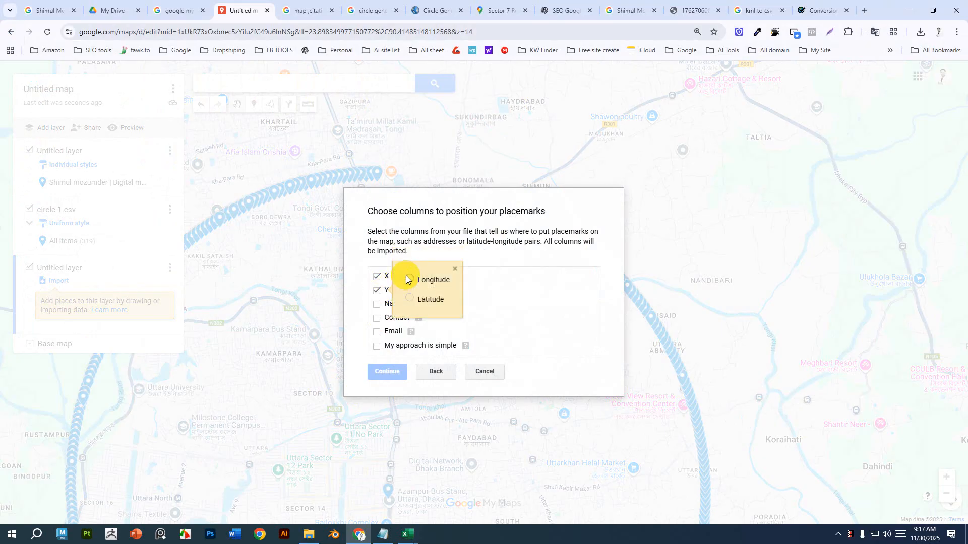
pyautogui.click(410, 279)
pyautogui.click(377, 305)
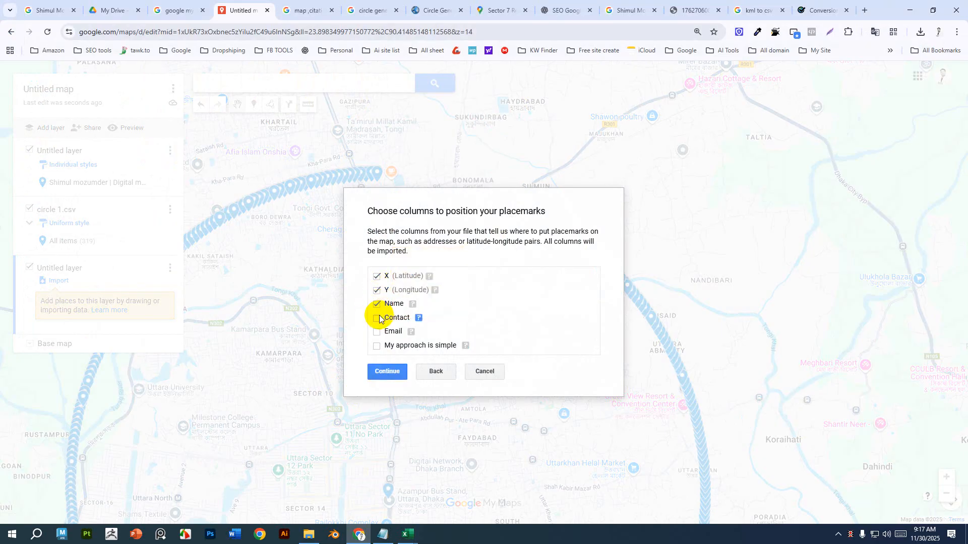
pyautogui.click(377, 318)
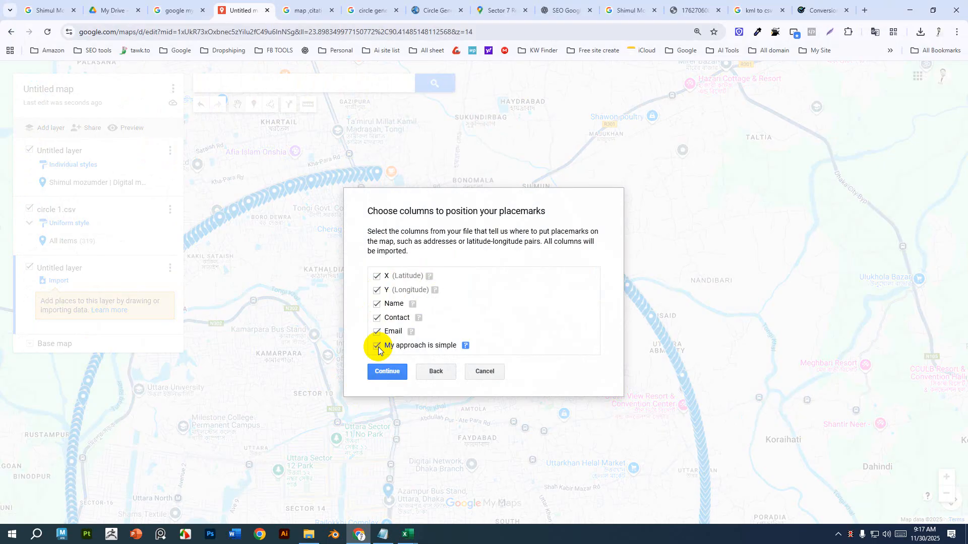
pyautogui.click(389, 372)
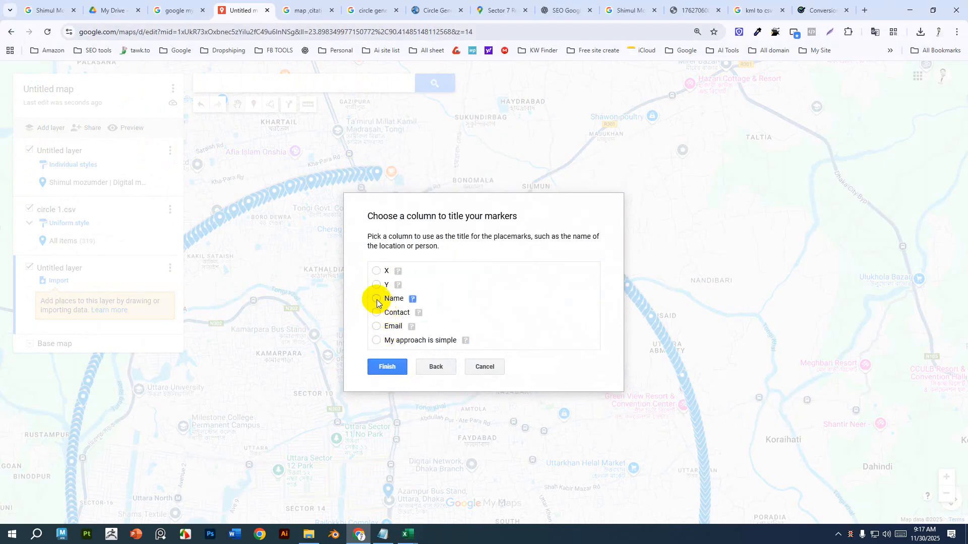
pyautogui.click(377, 300)
pyautogui.click(387, 365)
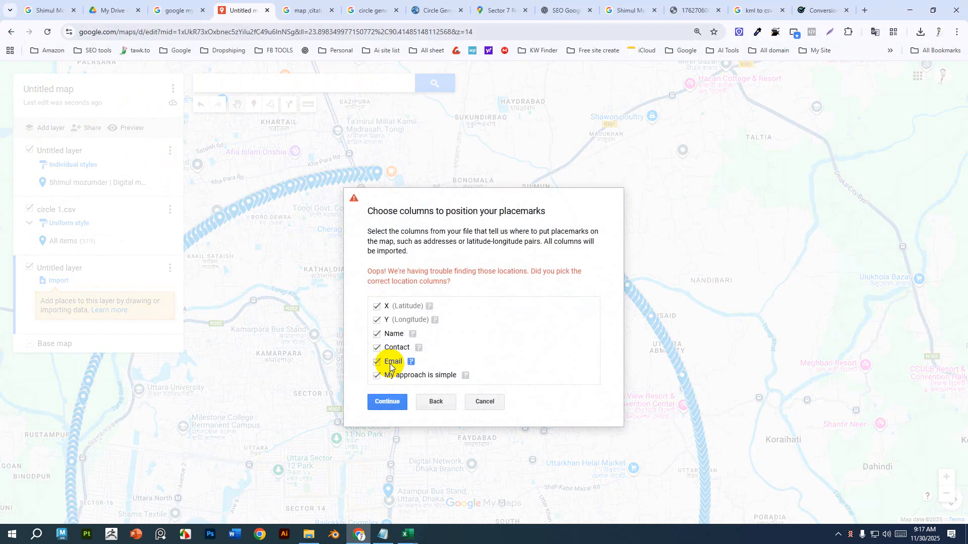
pyautogui.click(377, 321)
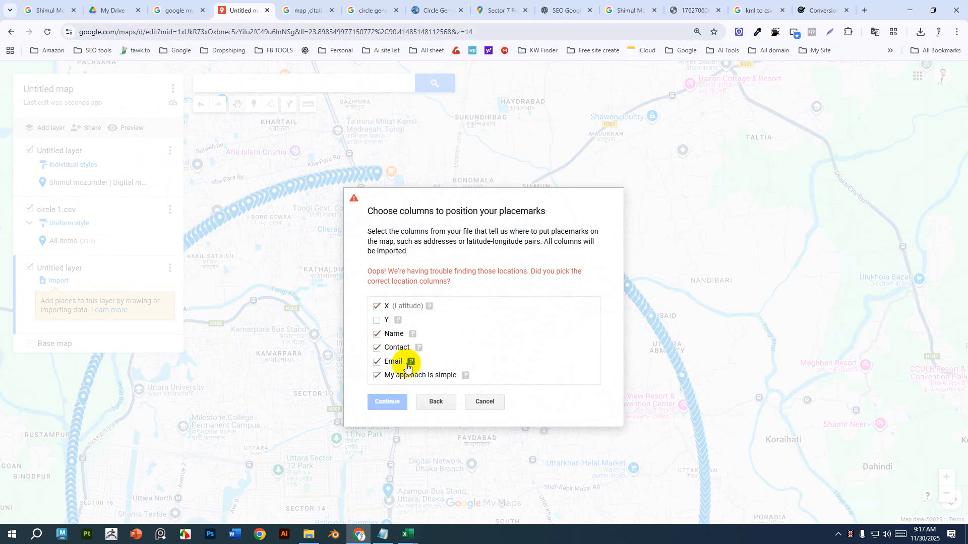
pyautogui.click(485, 402)
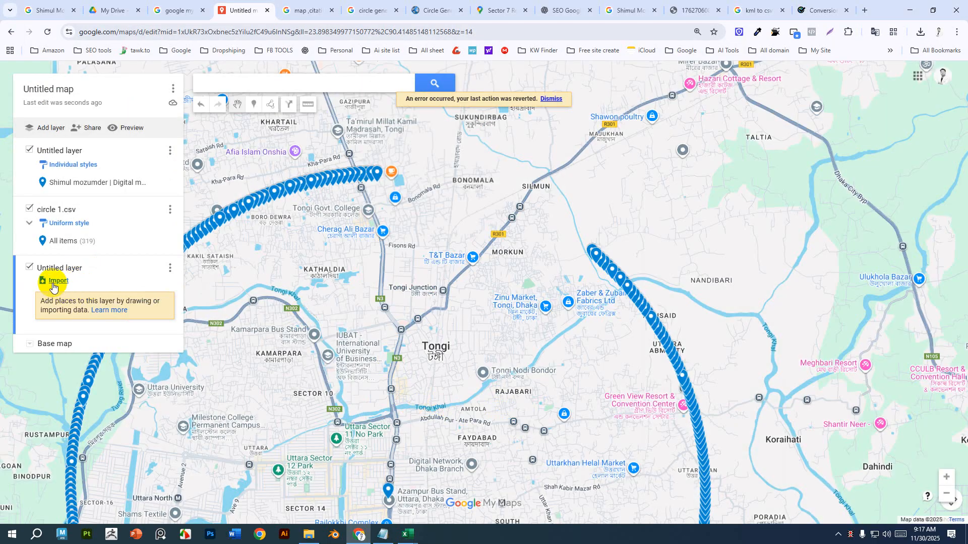
# Restart the import into the new layer and upload circle 2.csv from the Desktop.
pyautogui.click(59, 282)
pyautogui.click(485, 364)
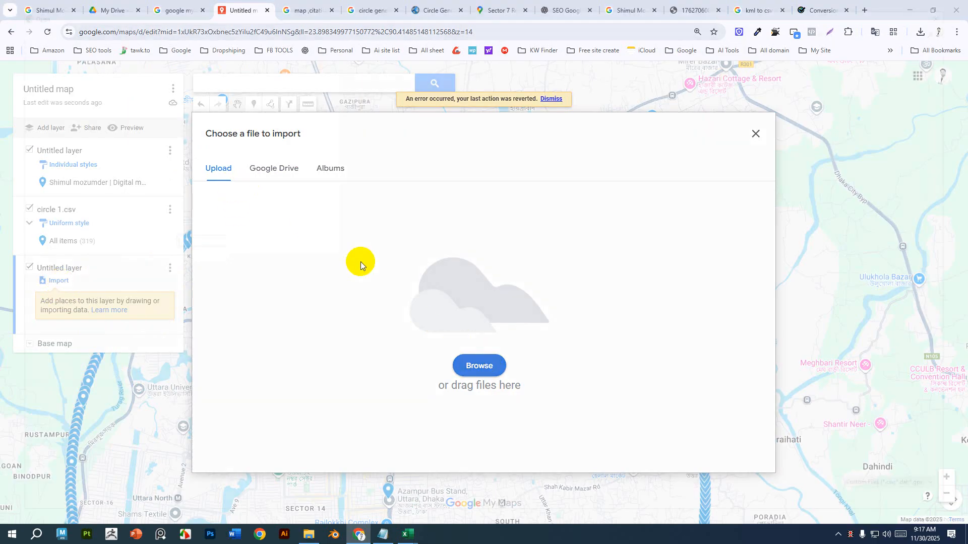
pyautogui.click(665, 147)
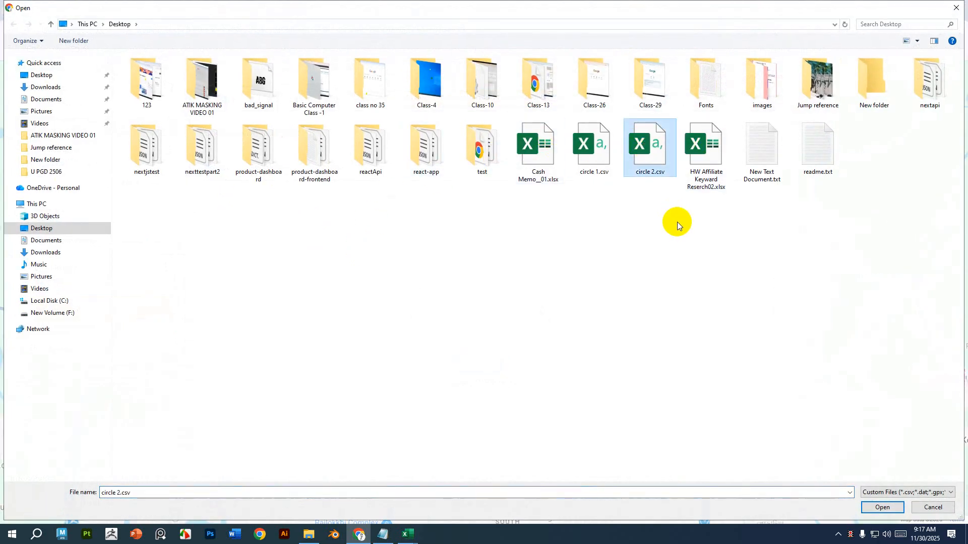
pyautogui.click(883, 508)
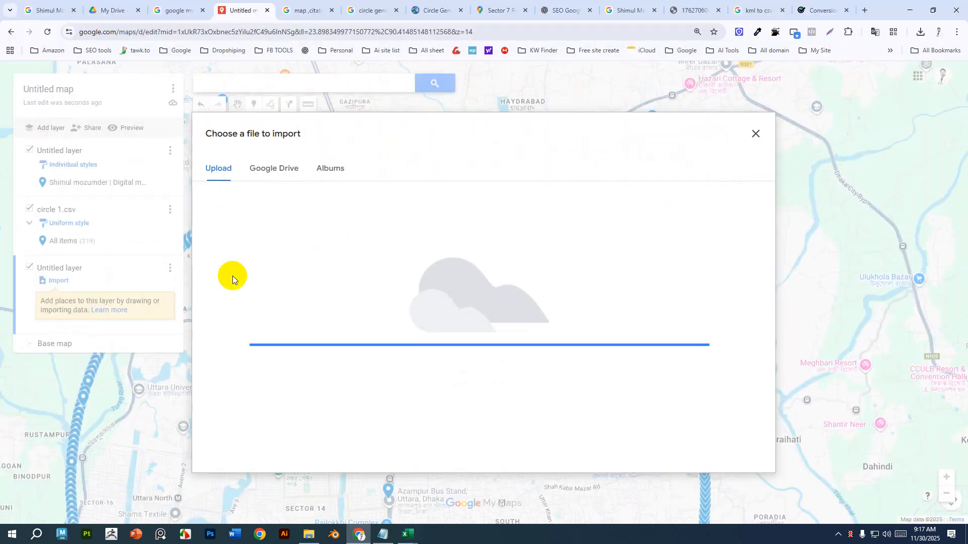
# Set X as longitude and Y as latitude, include all columns, and title the markers by Name.
pyautogui.click(377, 276)
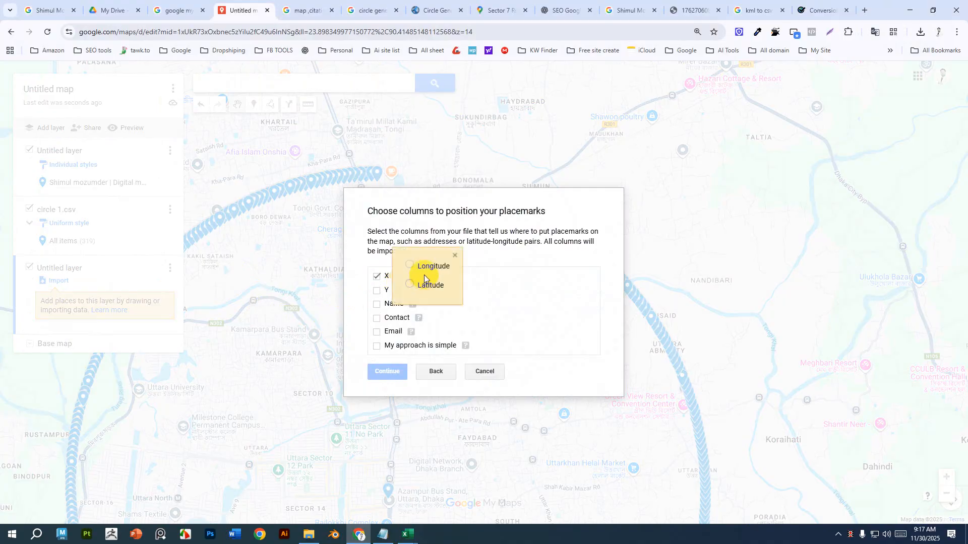
pyautogui.click(377, 290)
pyautogui.click(423, 299)
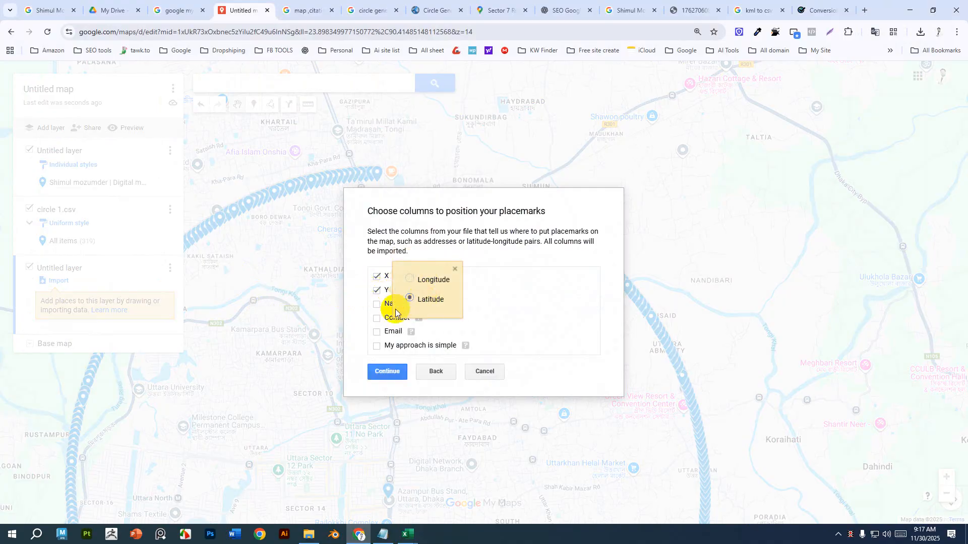
pyautogui.click(377, 305)
pyautogui.click(378, 318)
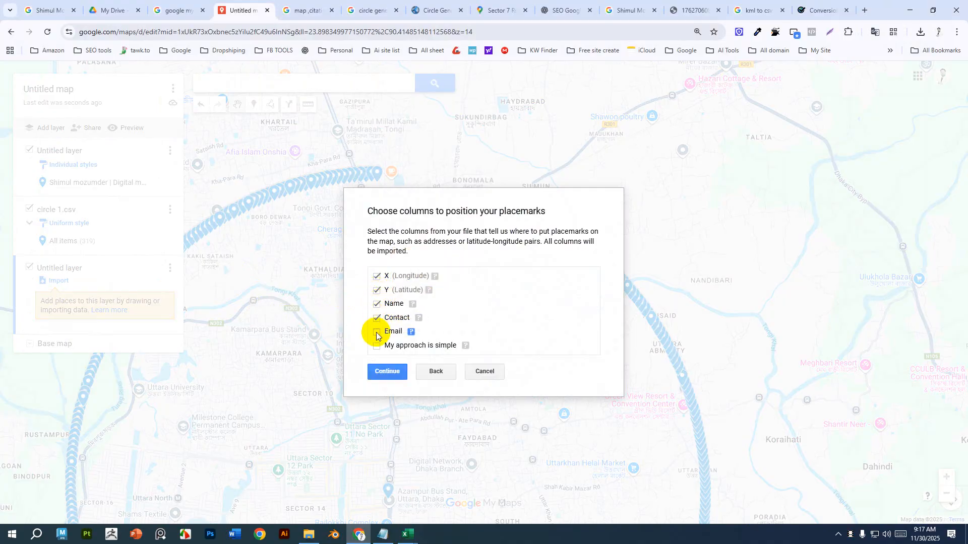
pyautogui.click(387, 372)
pyautogui.click(376, 298)
pyautogui.click(383, 368)
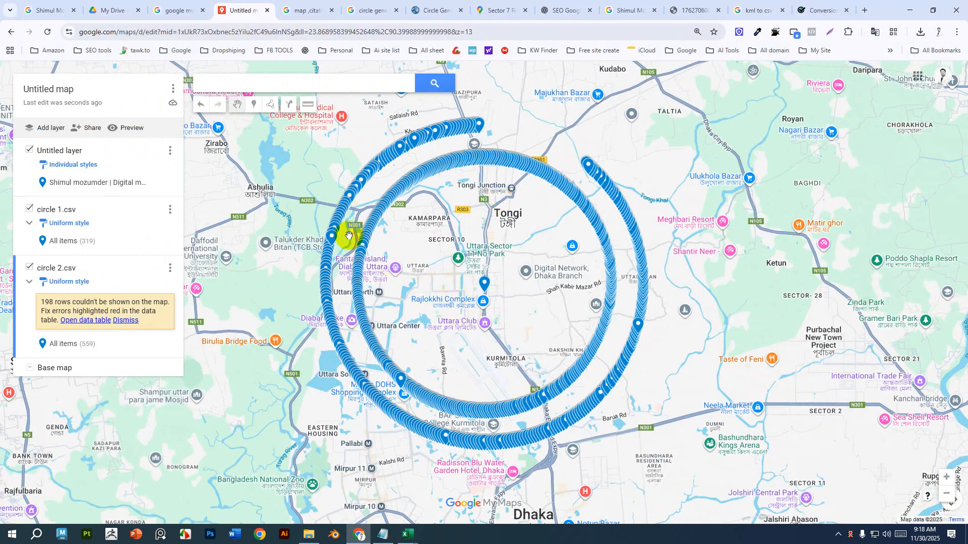
# Inspect an imported marker's info card and the circle 2.csv layer's options.
pyautogui.click(371, 238)
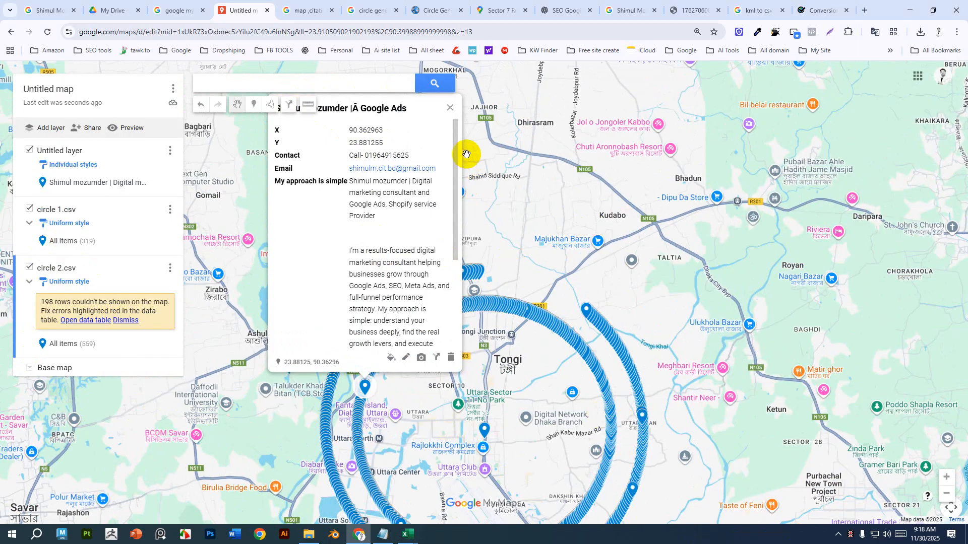
pyautogui.click(450, 108)
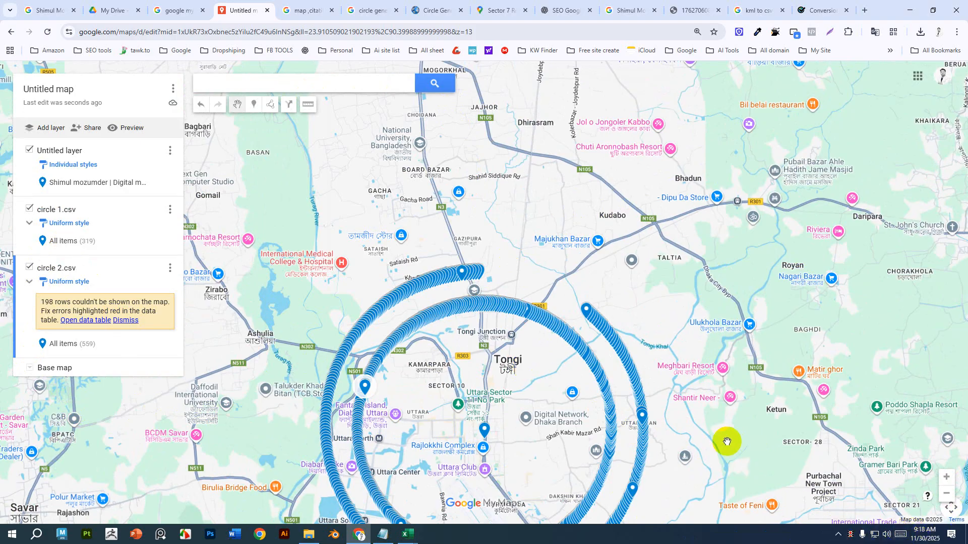
pyautogui.click(365, 390)
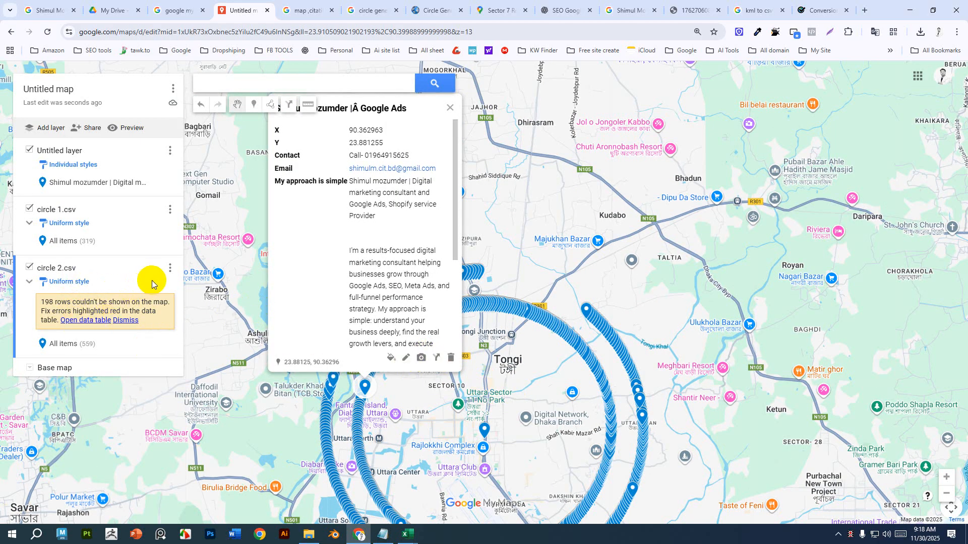
pyautogui.click(169, 268)
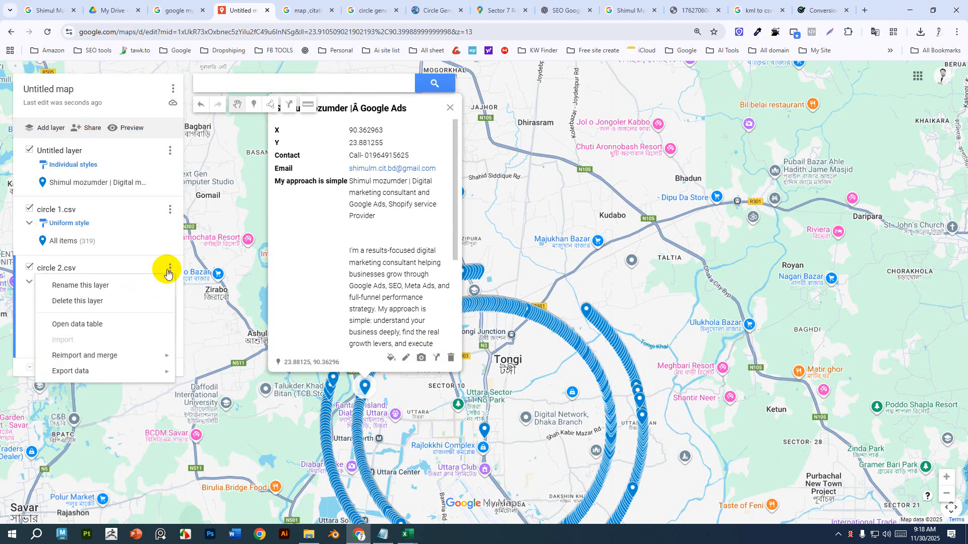
pyautogui.click(137, 233)
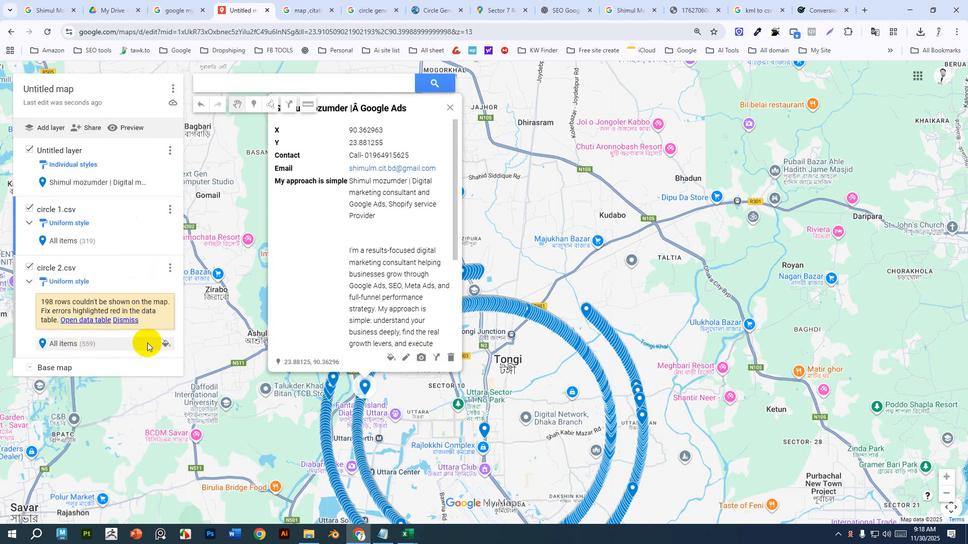
# Change the circle 2.csv layer's marker colour to teal.
pyautogui.click(165, 343)
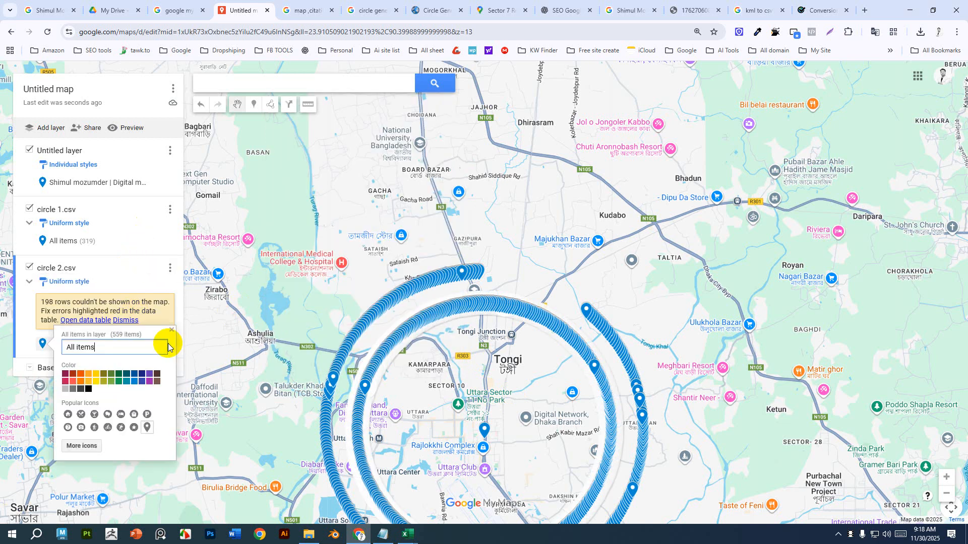
pyautogui.click(89, 379)
pyautogui.click(88, 374)
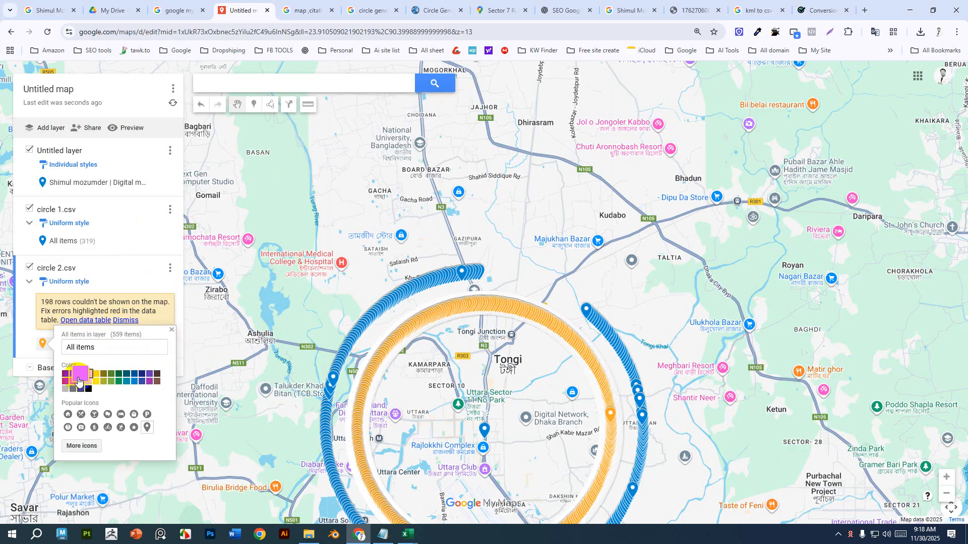
pyautogui.click(69, 374)
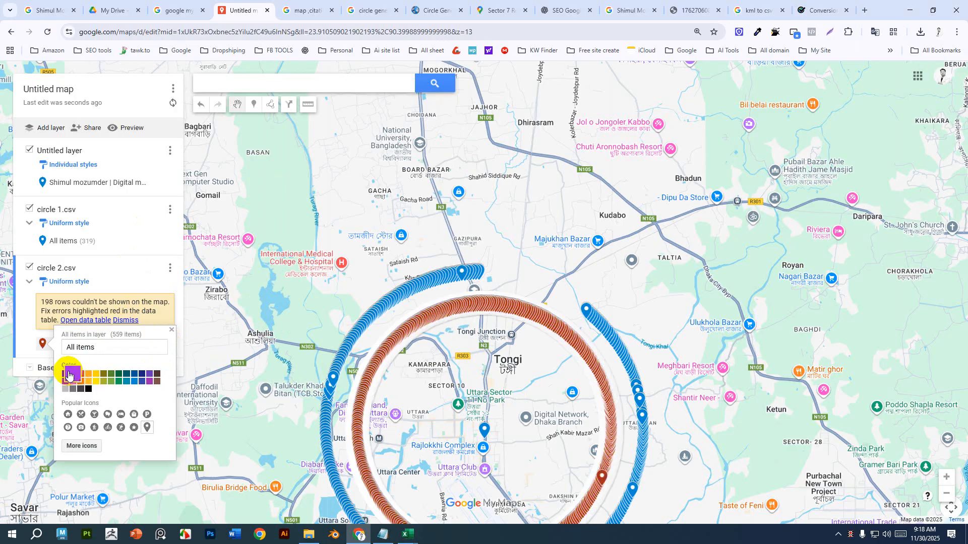
pyautogui.click(131, 385)
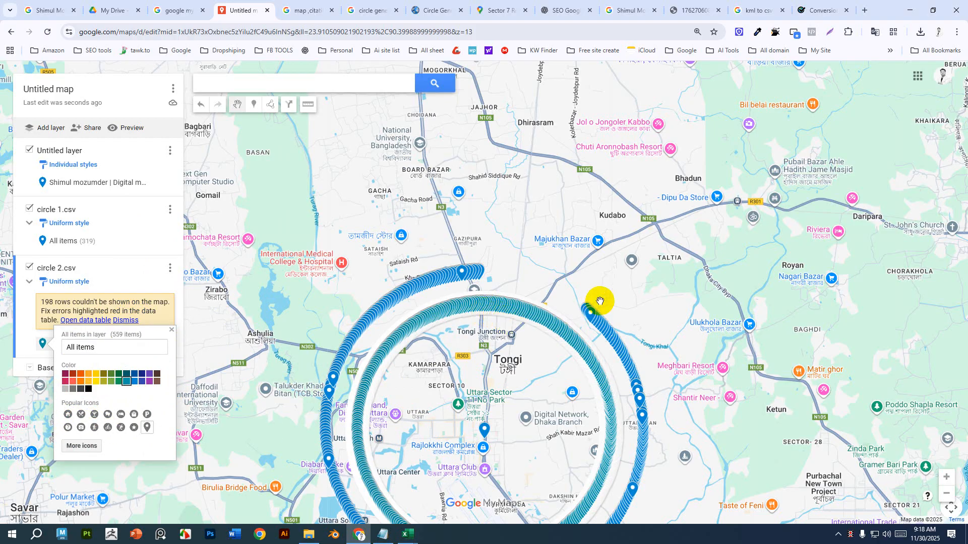
# Preview the map in view-only mode and examine both marker circles.
pyautogui.scroll(-1, 567, 331)
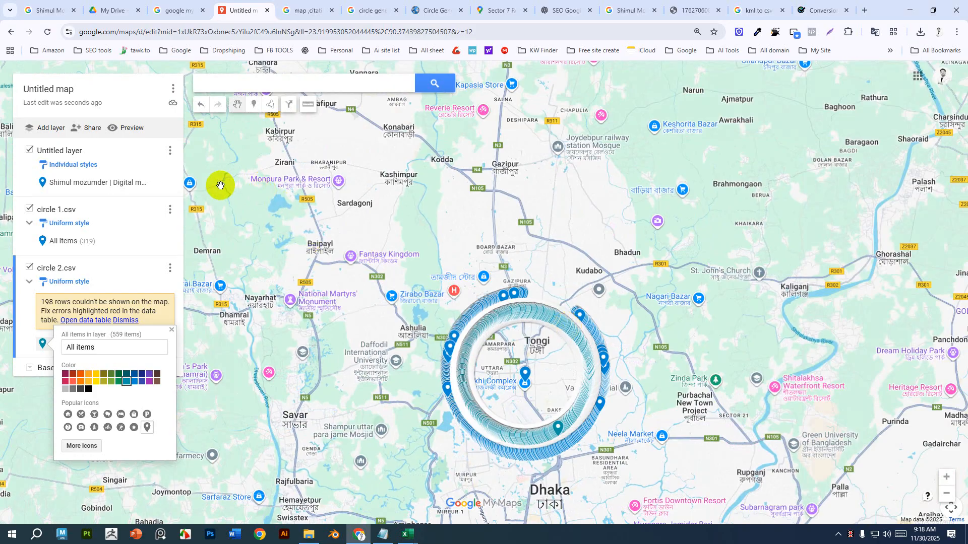
pyautogui.click(133, 128)
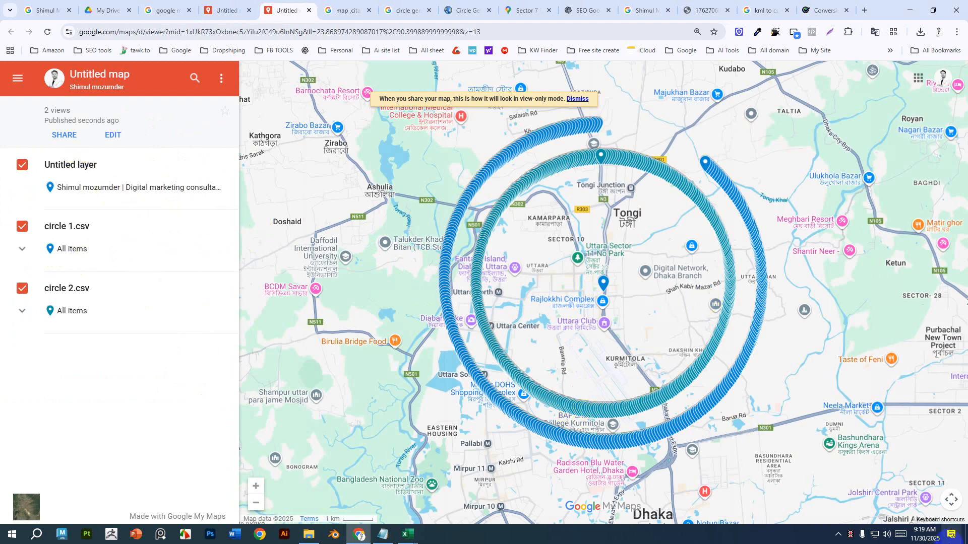
pyautogui.scroll(-2, 662, 320)
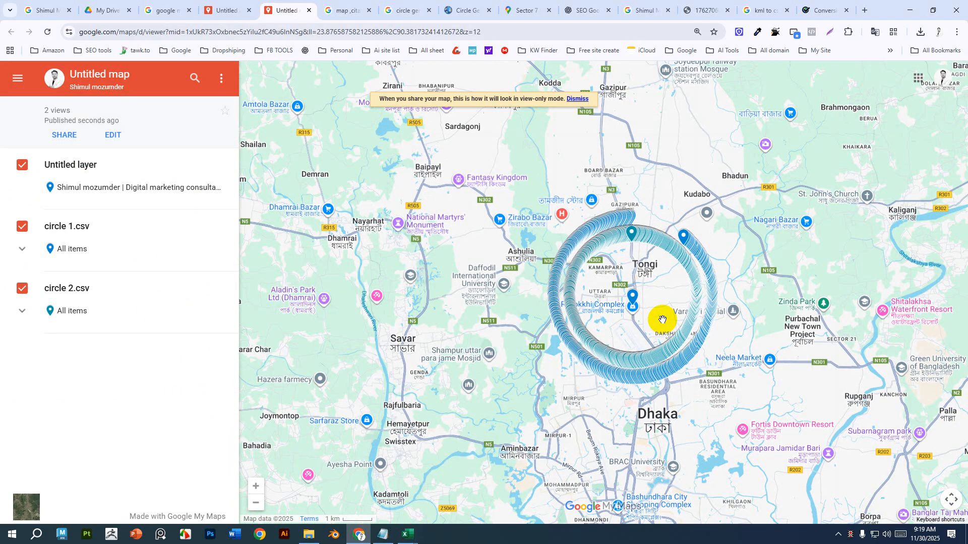
pyautogui.click(654, 372)
pyautogui.doubleClick(654, 373)
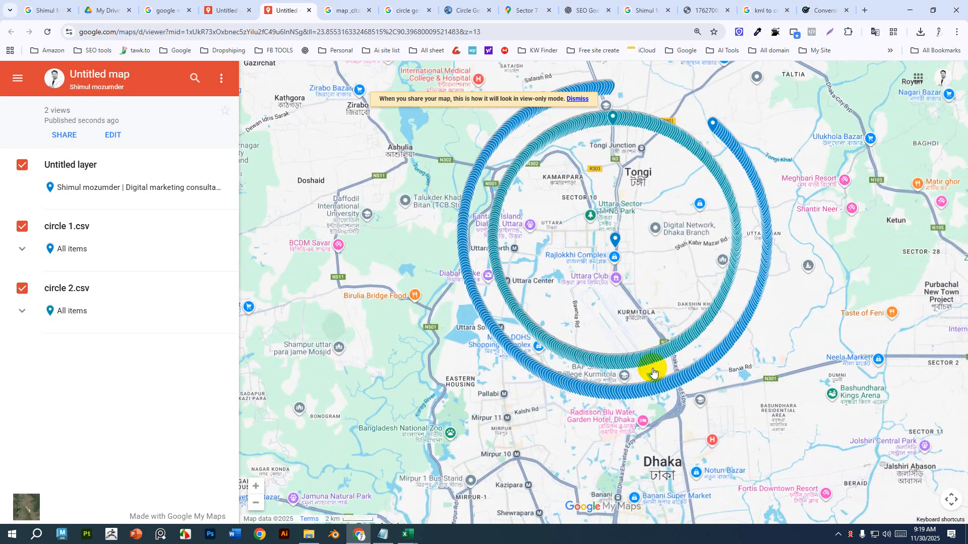
pyautogui.click(949, 500)
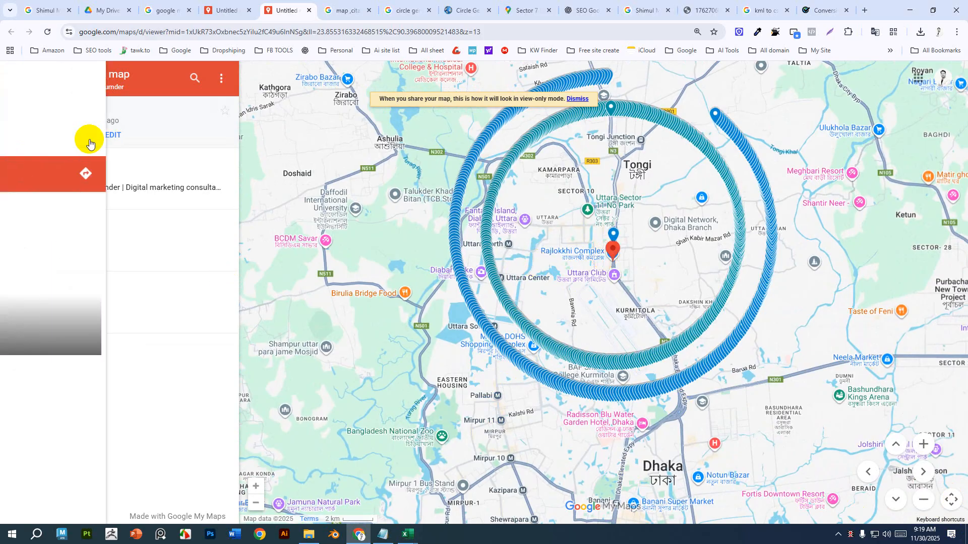
pyautogui.click(17, 171)
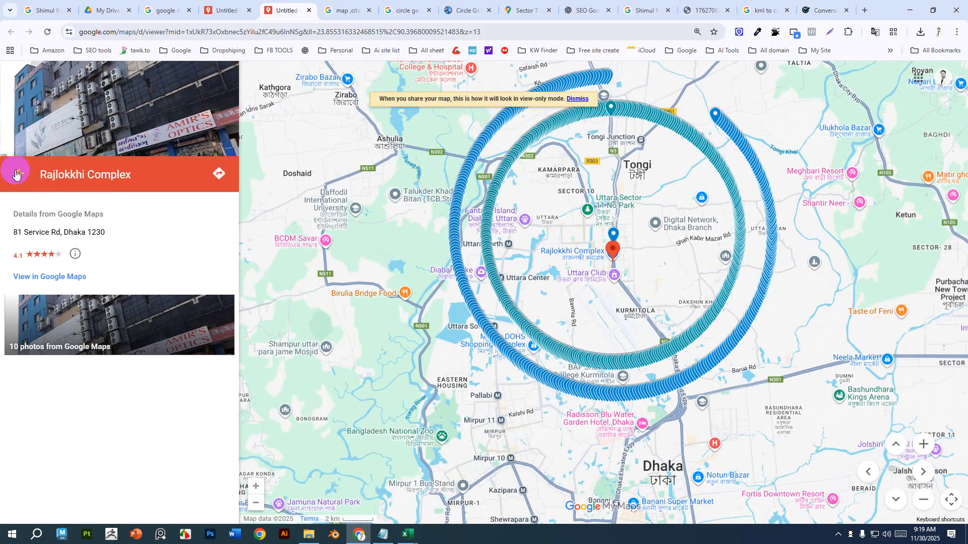
pyautogui.click(321, 216)
# Open the map in Google Earth from the map options and dismiss the data layers offer.
pyautogui.click(254, 11)
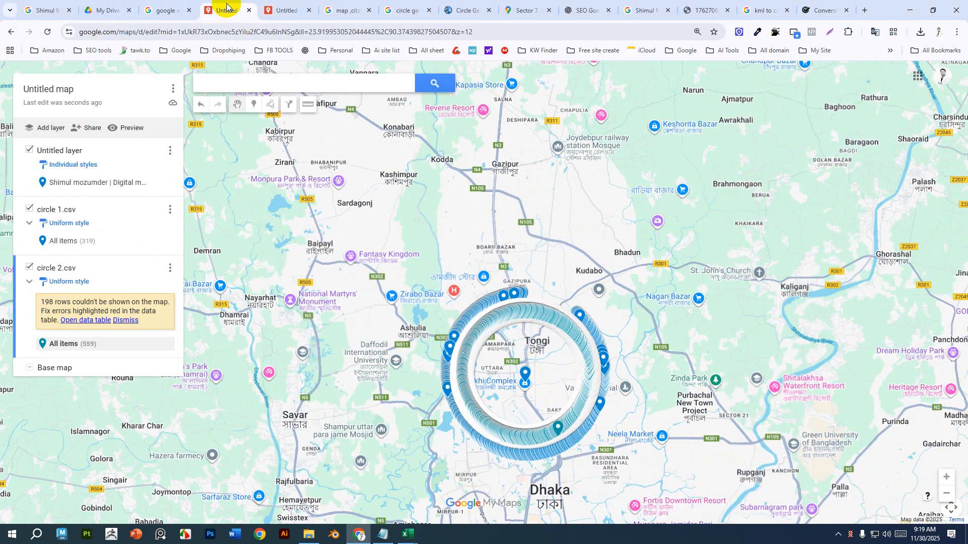
pyautogui.click(172, 91)
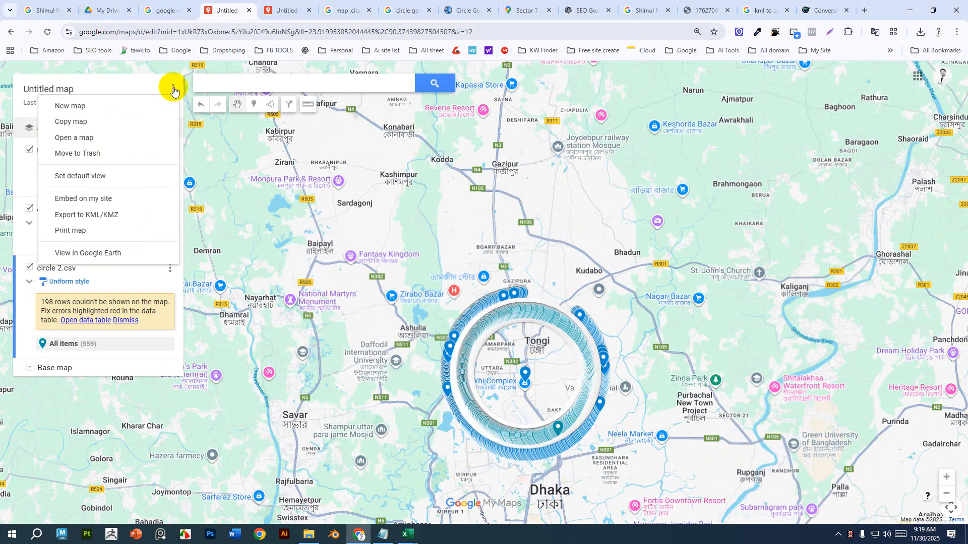
pyautogui.click(103, 254)
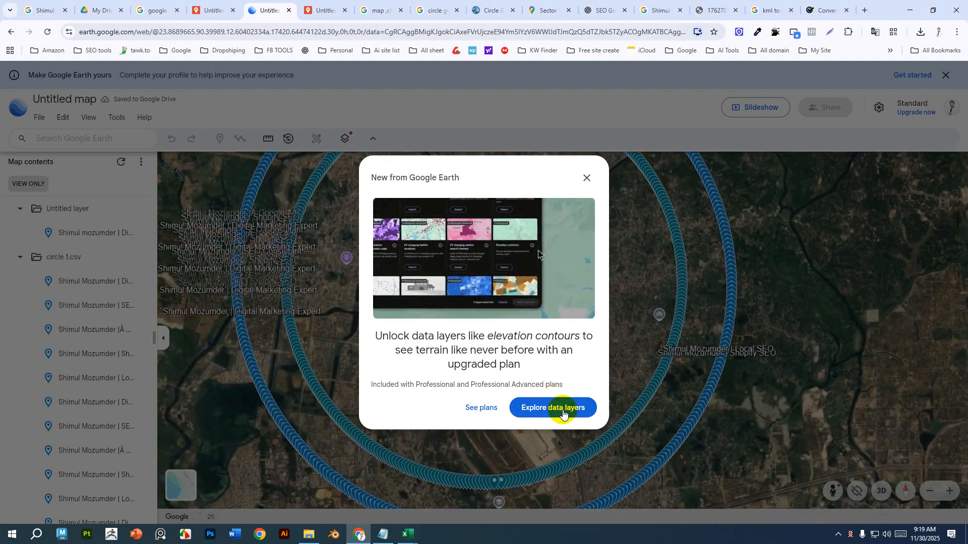
pyautogui.click(563, 409)
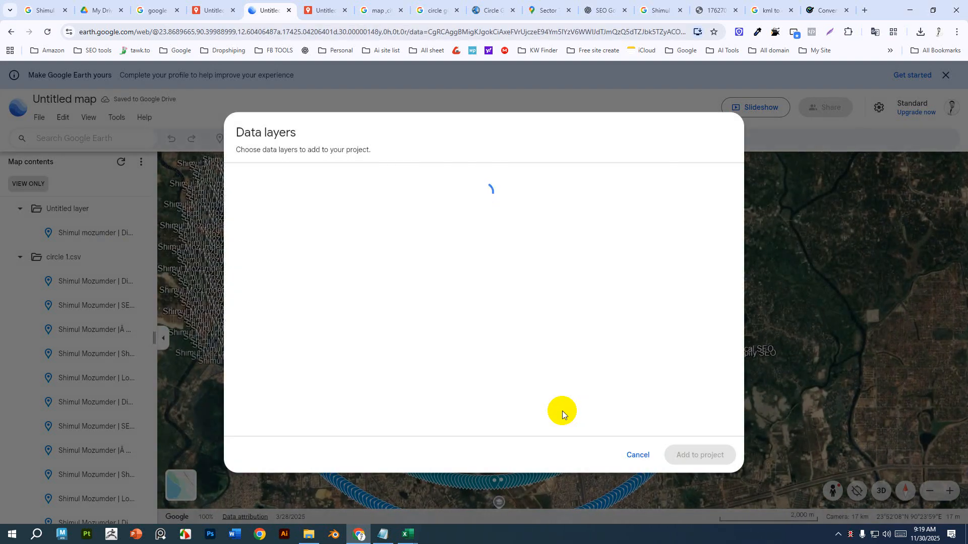
pyautogui.click(637, 455)
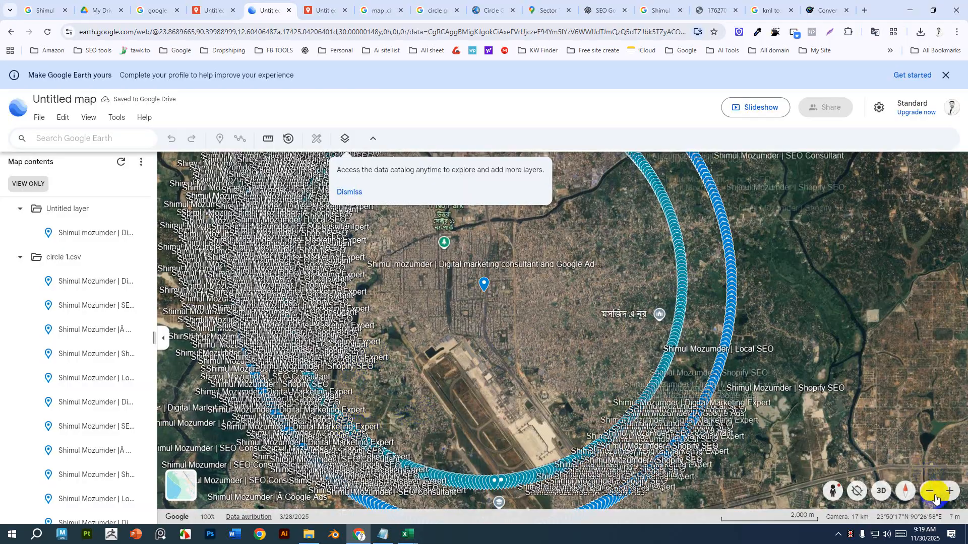
# Switch the Google Earth view to 3D and return to the My Maps editor.
pyautogui.click(881, 492)
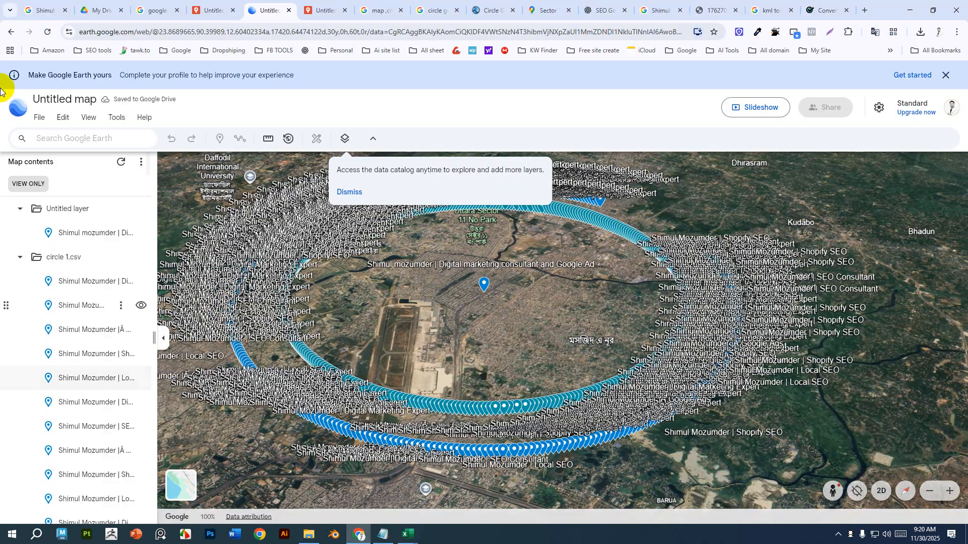
pyautogui.click(204, 10)
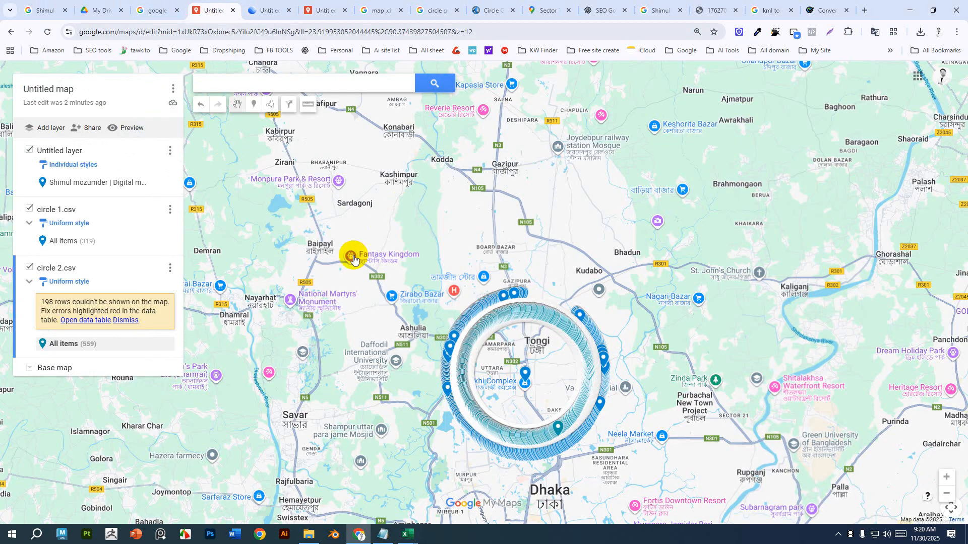
# Zoom into the marker circles and open the central business marker's info card.
pyautogui.scroll(2, 388, 315)
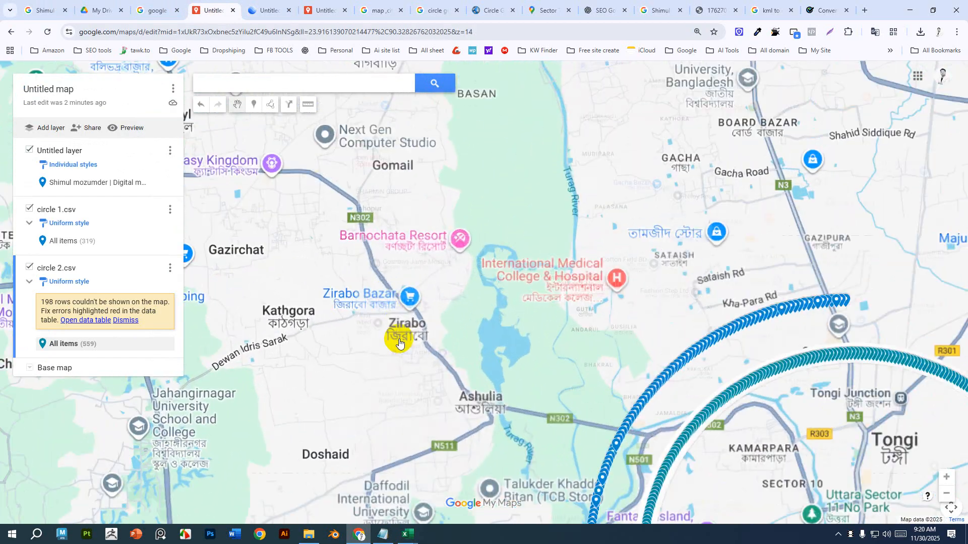
pyautogui.moveTo(574, 339); pyautogui.dragTo(378, 183)
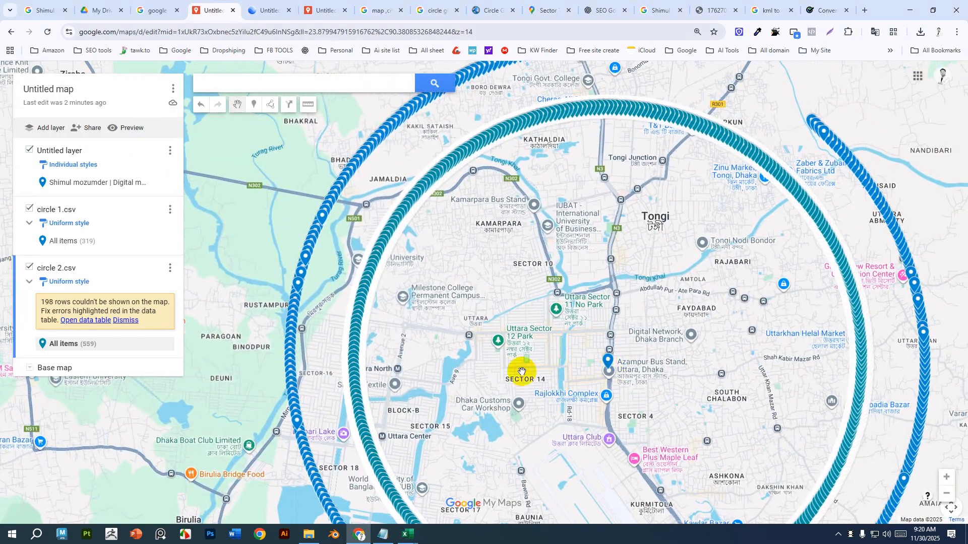
pyautogui.moveTo(500, 348); pyautogui.dragTo(459, 313)
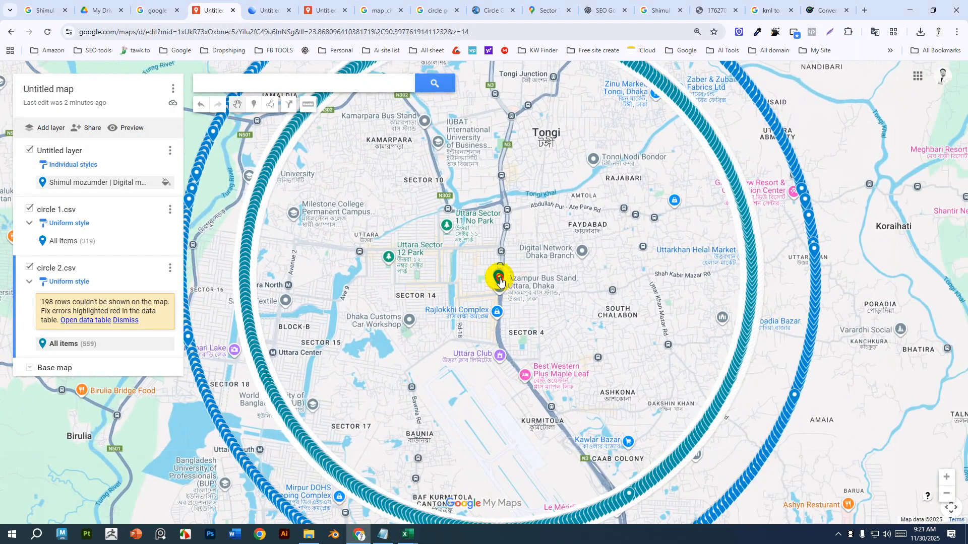
pyautogui.click(499, 280)
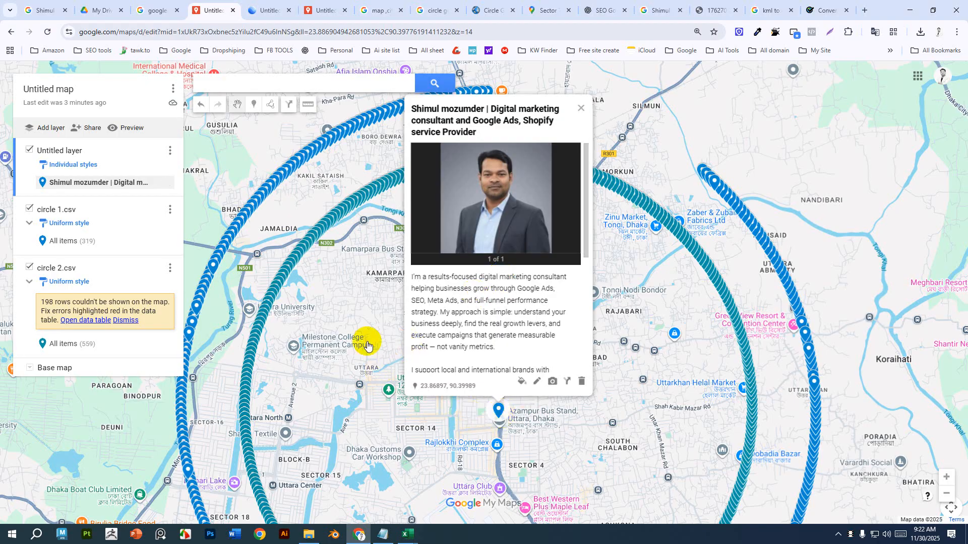
# Add driving directions to a circle 1.csv marker, starting from the central business marker.
pyautogui.click(247, 217)
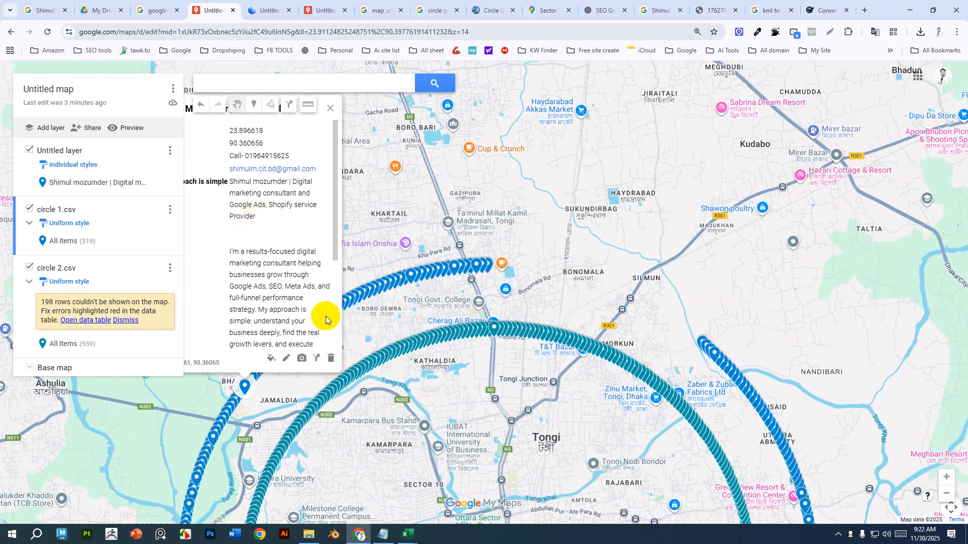
pyautogui.click(317, 363)
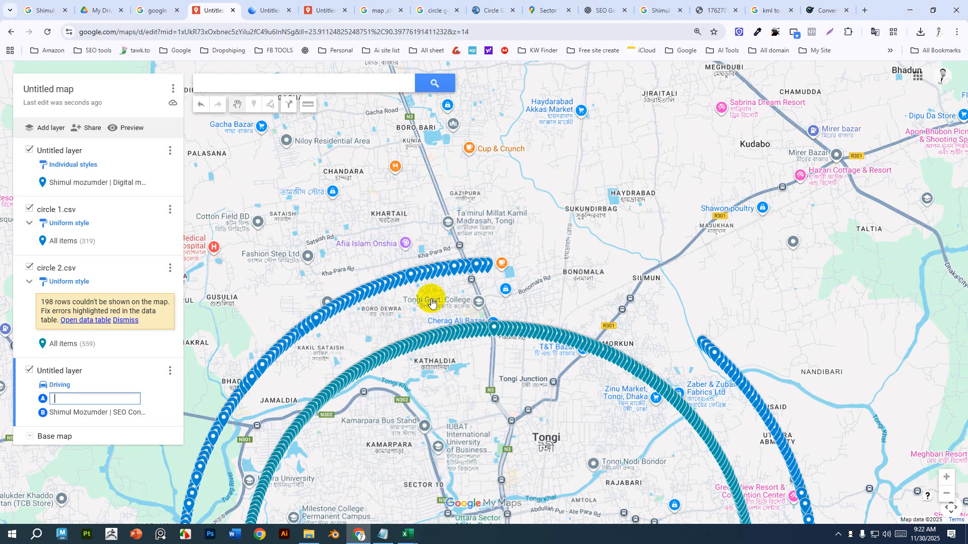
pyautogui.scroll(-2, 432, 298)
pyautogui.moveTo(458, 293); pyautogui.dragTo(458, 292)
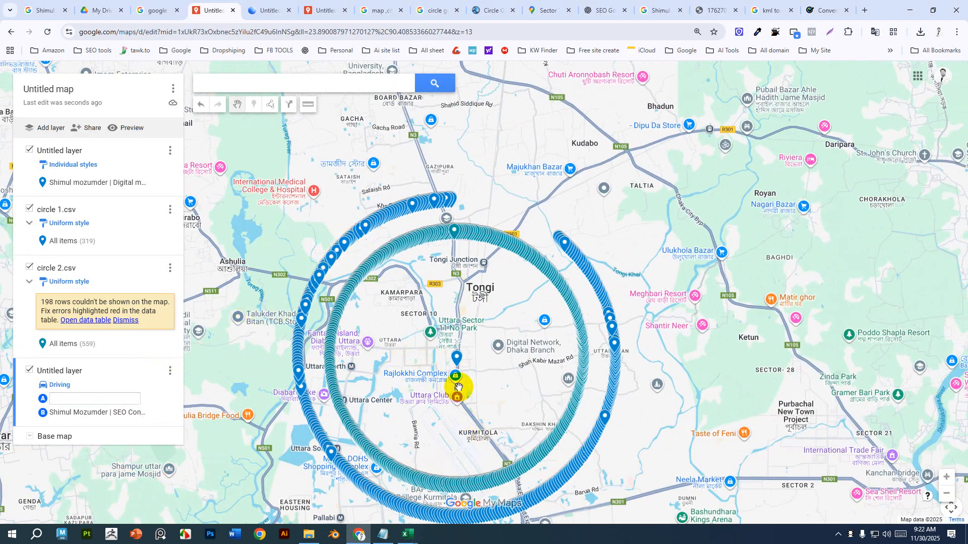
pyautogui.click(456, 360)
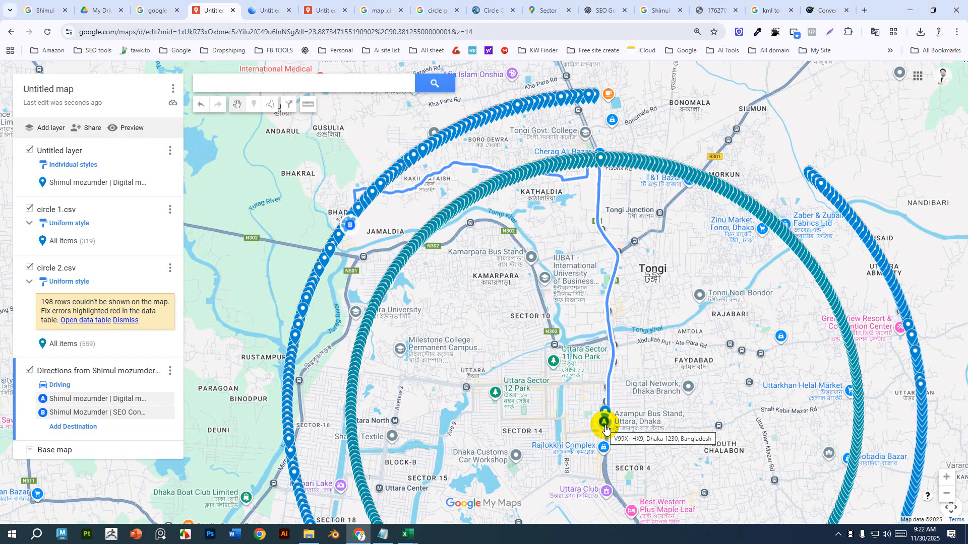
# Add a second driving route to a circle 2.csv marker, starting from the central business marker.
pyautogui.moveTo(475, 378); pyautogui.dragTo(473, 206)
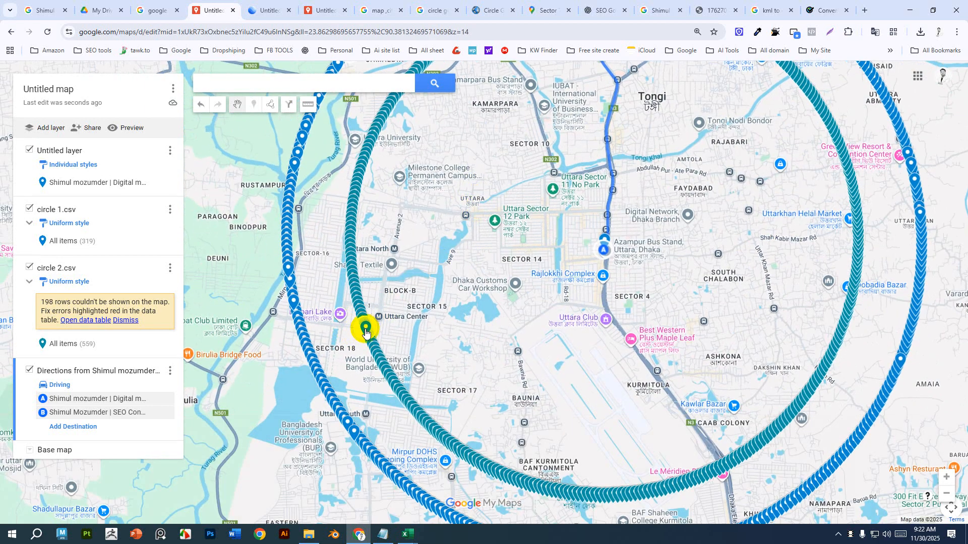
pyautogui.click(365, 332)
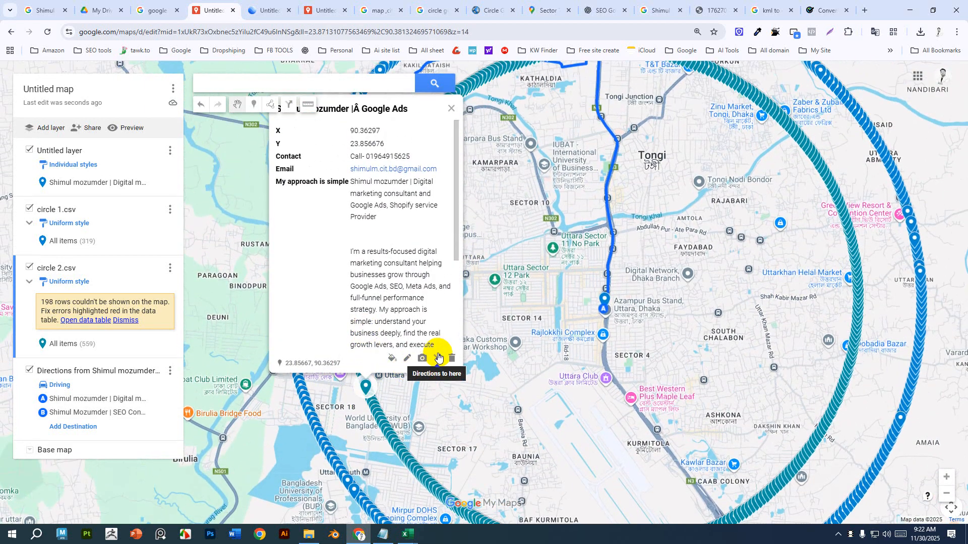
pyautogui.click(438, 357)
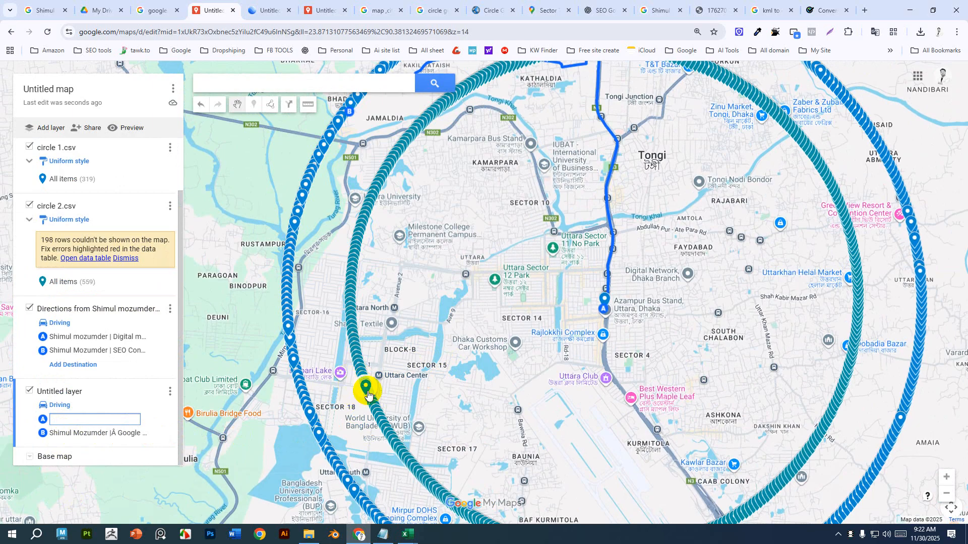
pyautogui.moveTo(368, 395)
pyautogui.mouseDown()
pyautogui.moveTo(613, 343)
pyautogui.moveTo(606, 300)
pyautogui.mouseUp()
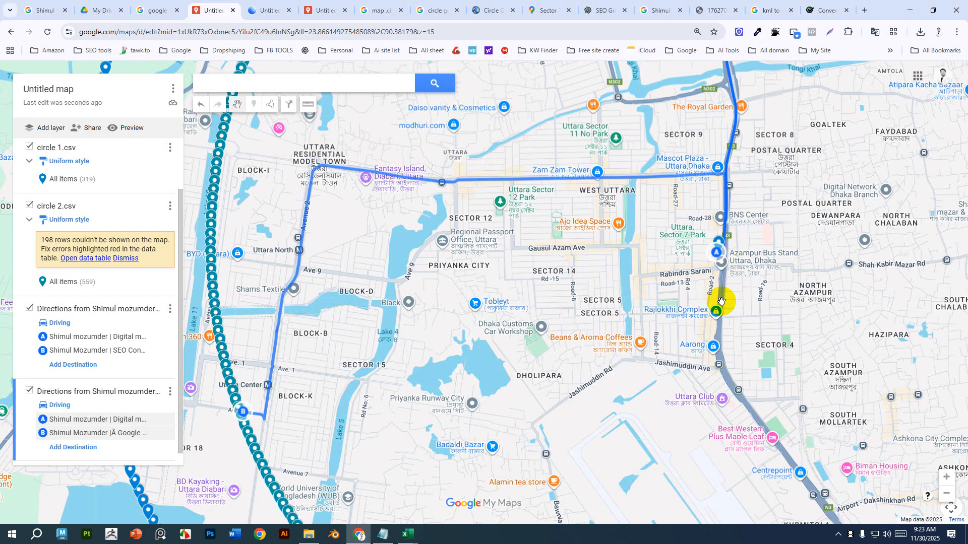
# Zoom out over both routes and open the destination circle marker's info card.
pyautogui.scroll(-1, 444, 333)
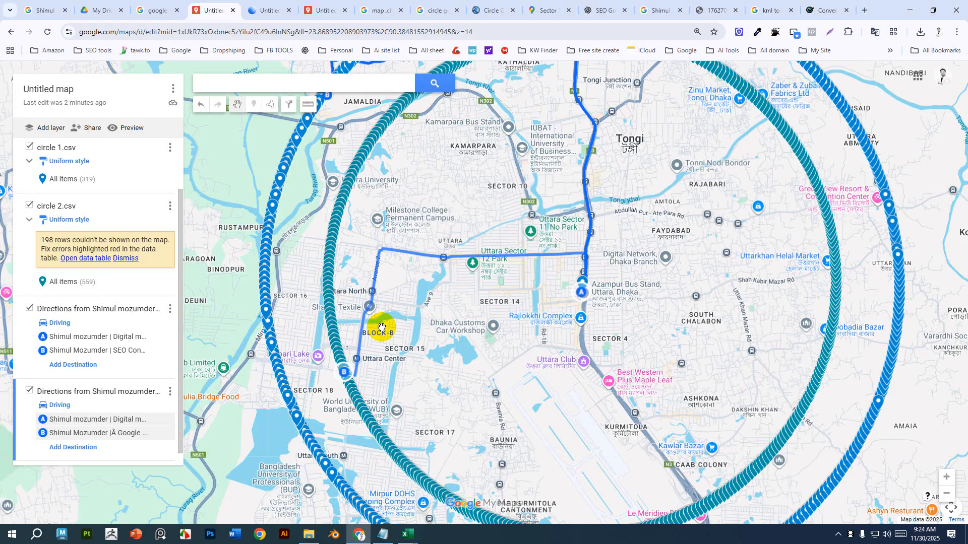
pyautogui.moveTo(458, 393); pyautogui.dragTo(452, 311)
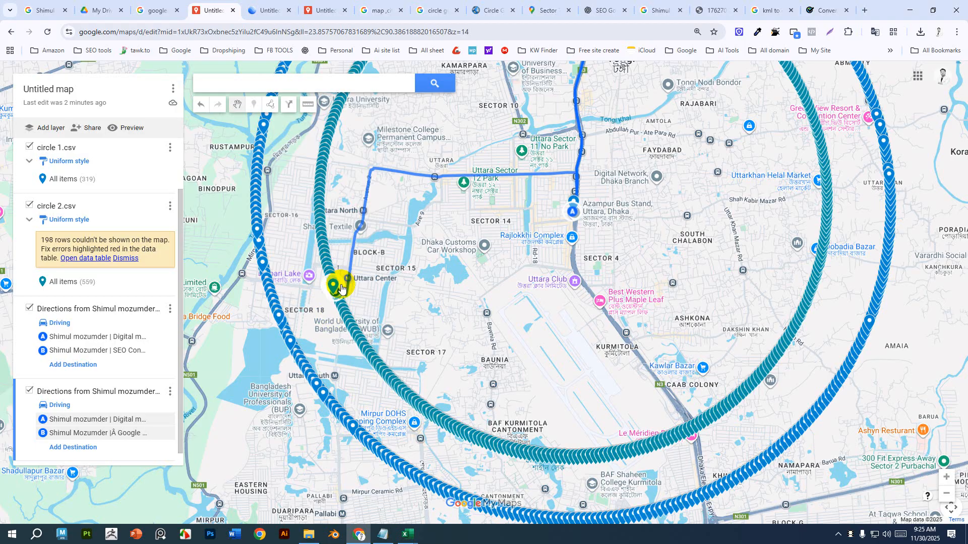
pyautogui.click(333, 285)
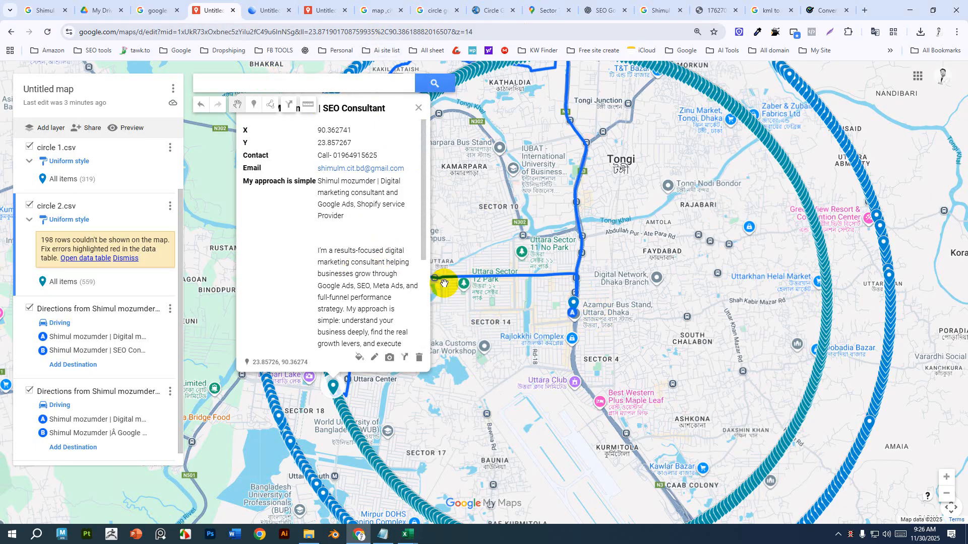
# Open the business profile's share dialog on the Google search page, look across the other tabs, and close it.
pyautogui.click(144, 10)
pyautogui.click(50, 6)
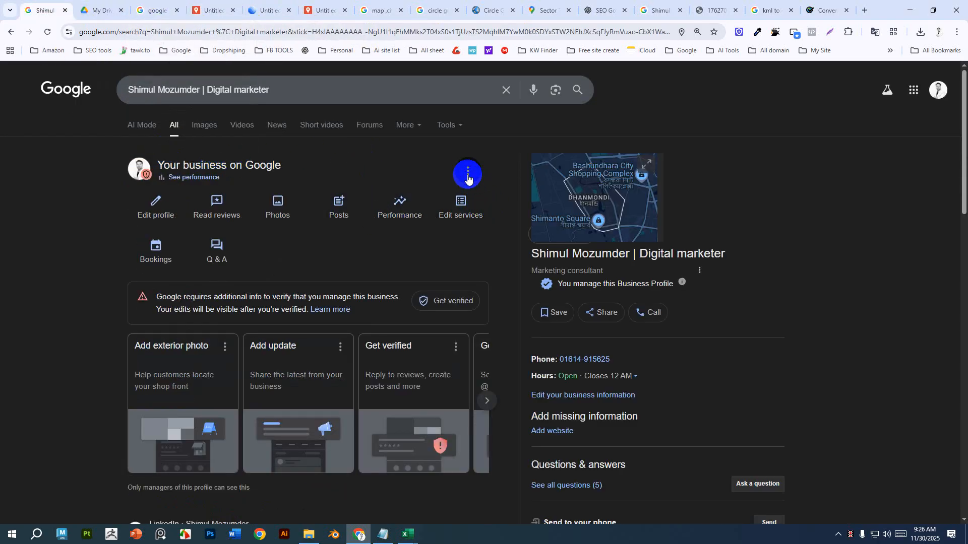
pyautogui.click(607, 318)
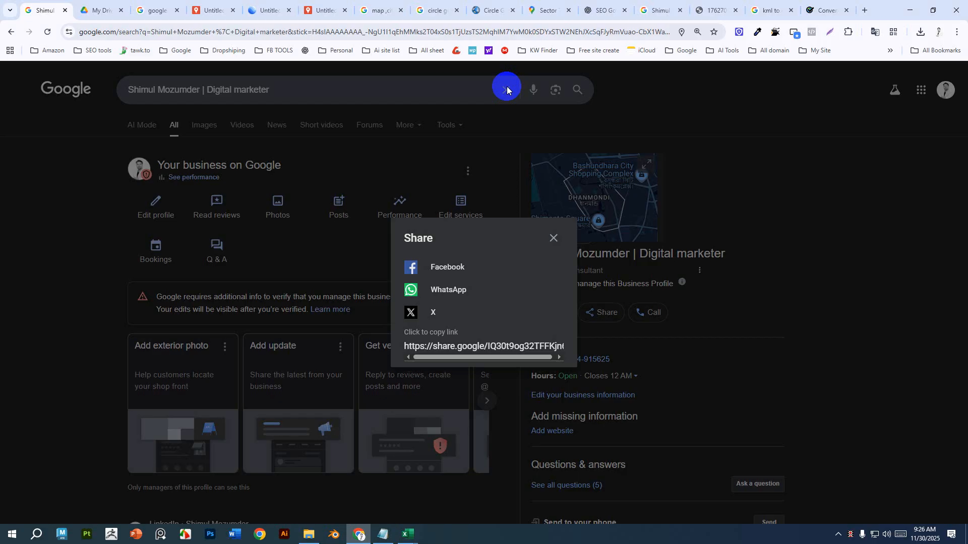
pyautogui.click(110, 10)
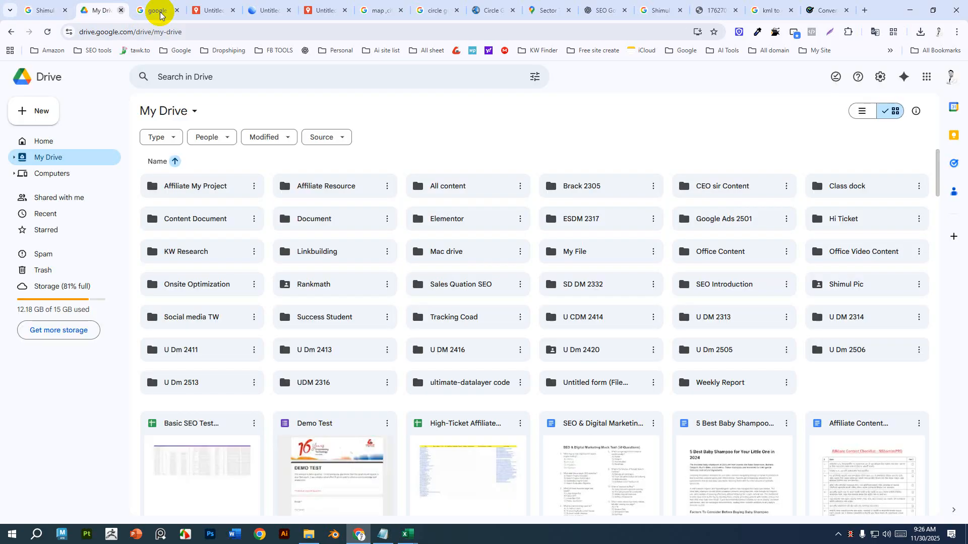
pyautogui.click(216, 10)
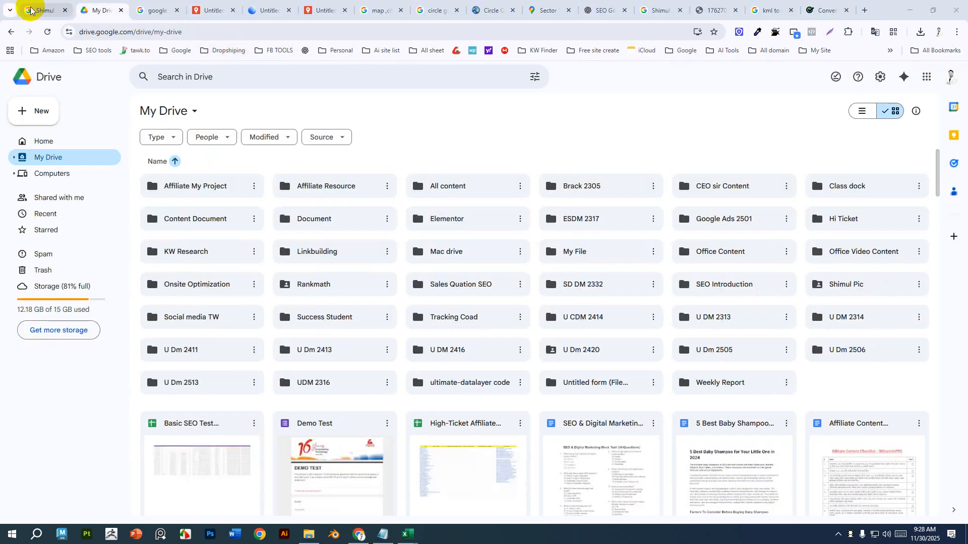
pyautogui.click(37, 9)
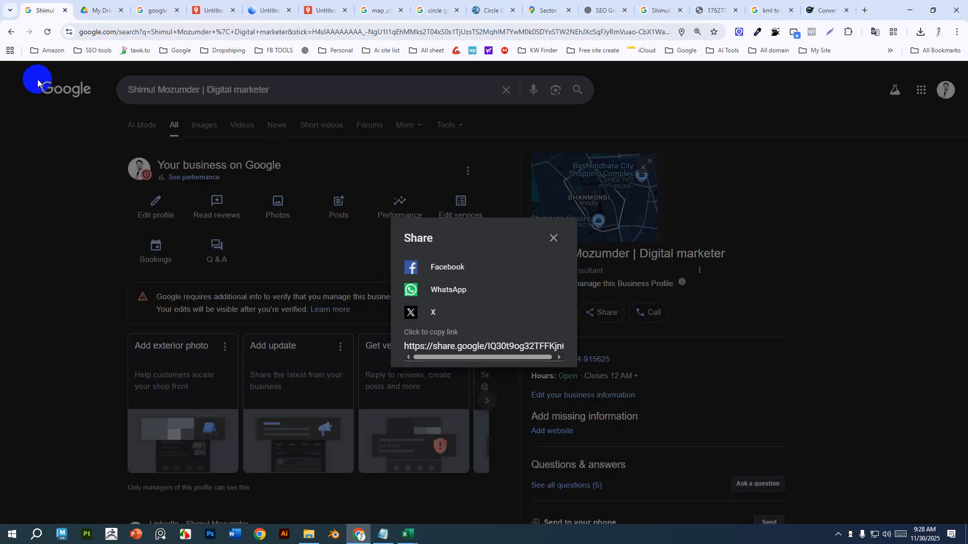
pyautogui.click(545, 241)
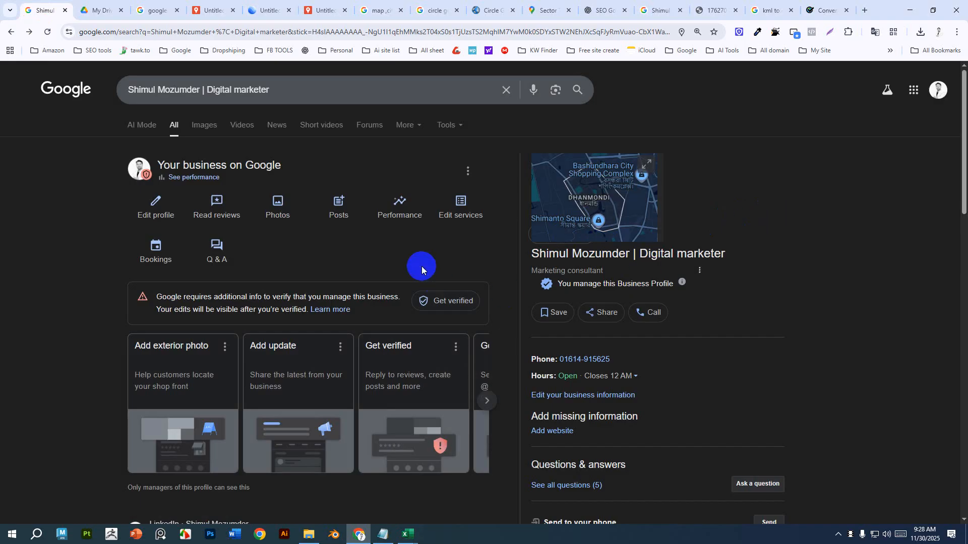
# Open the Business Profile settings' people and access page and the add-person dialog, then close it.
pyautogui.click(470, 170)
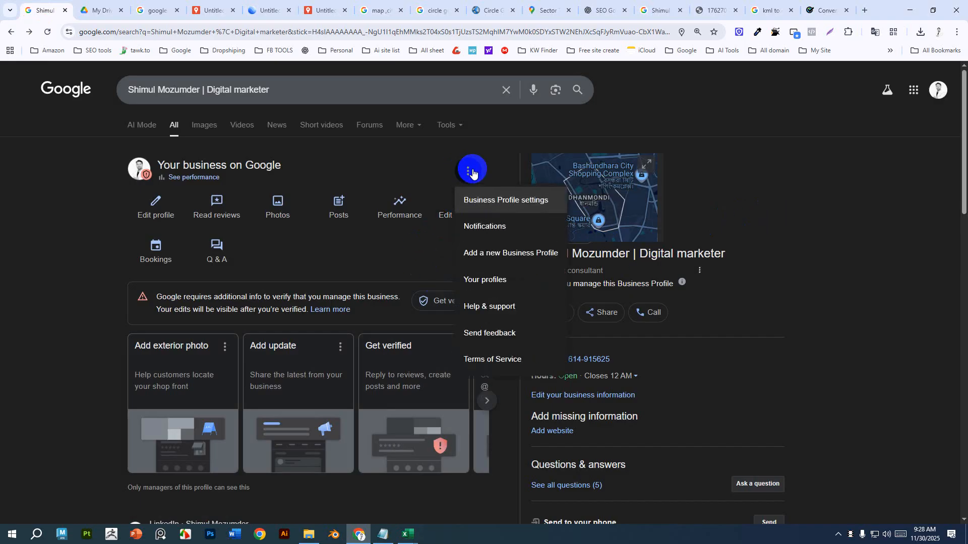
pyautogui.click(515, 206)
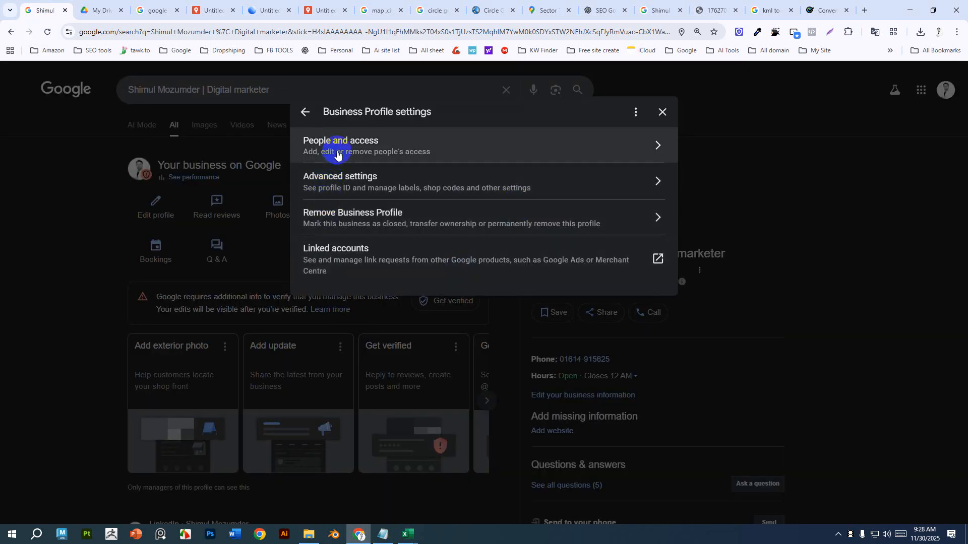
pyautogui.click(338, 153)
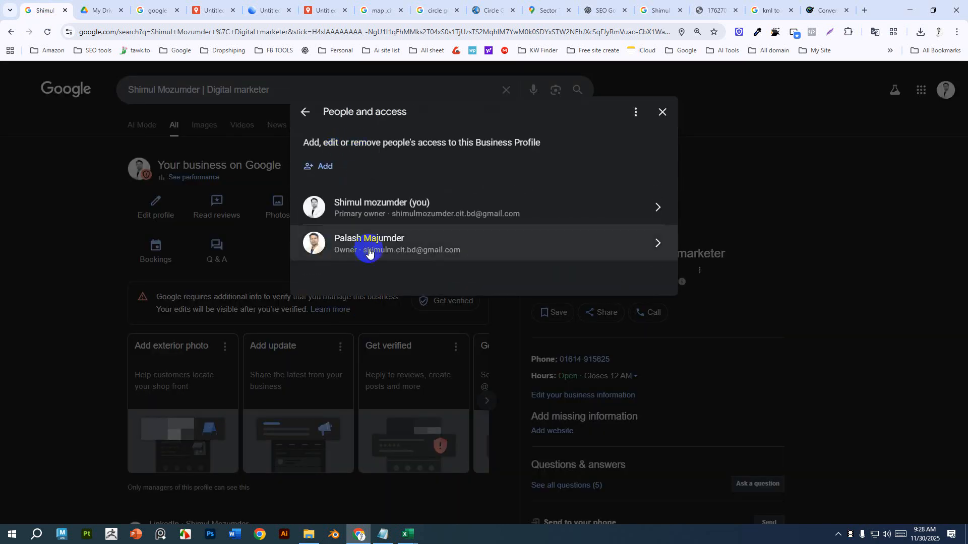
pyautogui.click(323, 171)
pyautogui.click(361, 151)
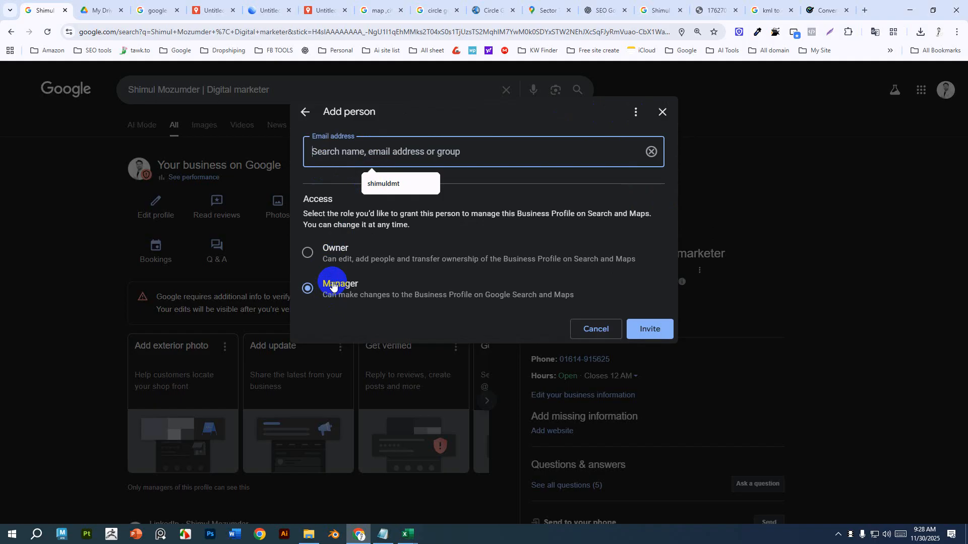
pyautogui.click(645, 328)
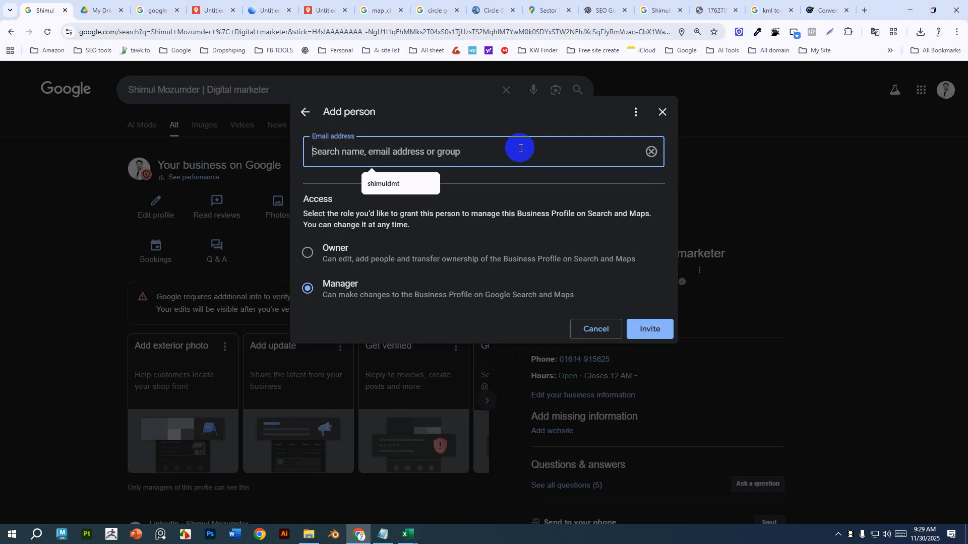
pyautogui.click(662, 112)
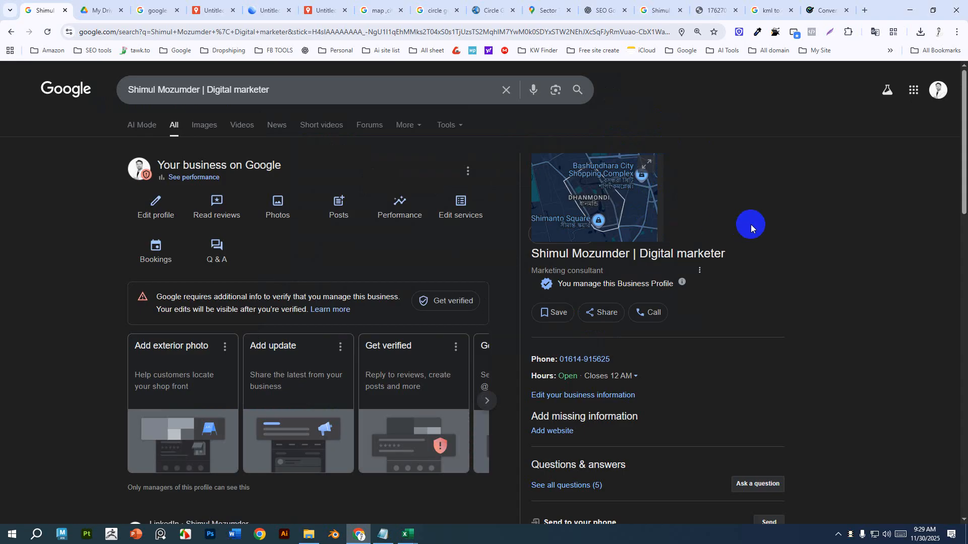